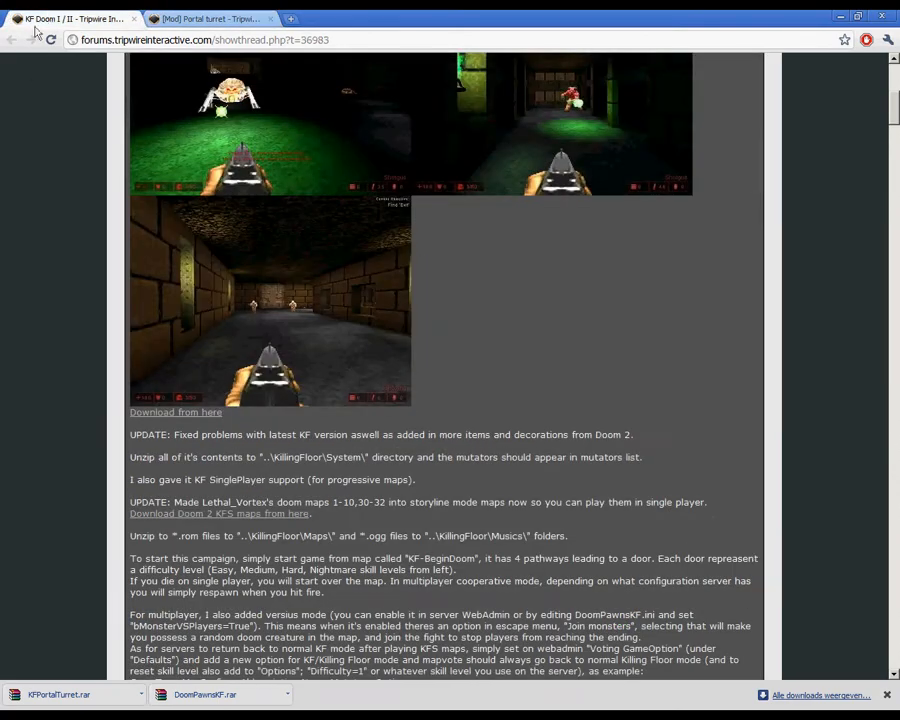
Step: Look over the KF Doom I / II mod post with its screenshots and installation notes
{"action": "scroll", "coordinate": [258, 346], "scroll_direction": "up", "scroll_amount": 2}
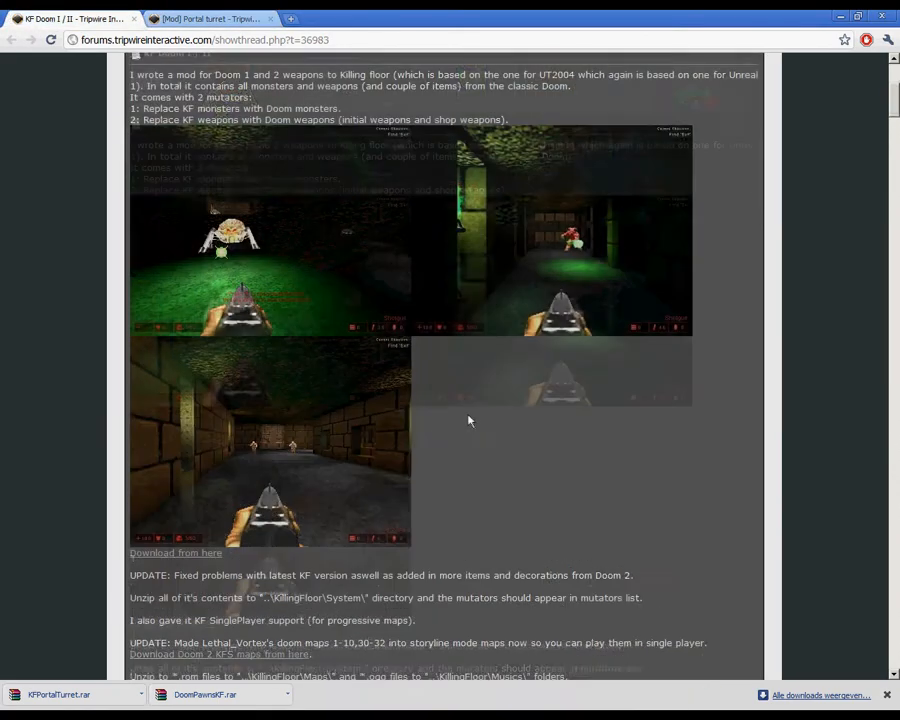
{"action": "scroll", "coordinate": [245, 318], "scroll_direction": "down", "scroll_amount": 1}
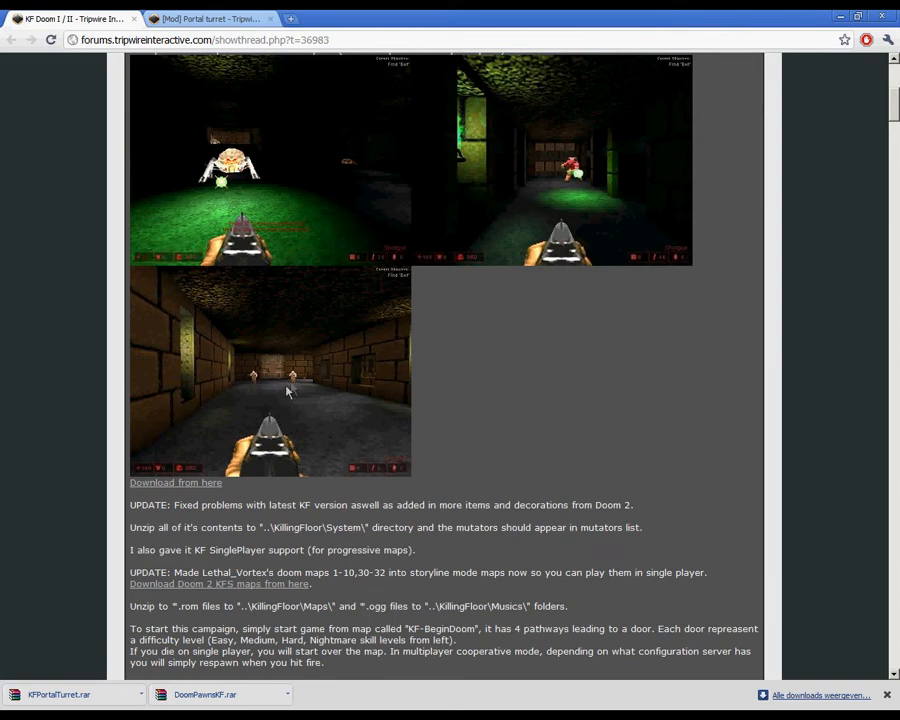
{"action": "scroll", "coordinate": [316, 364], "scroll_direction": "up", "scroll_amount": 1}
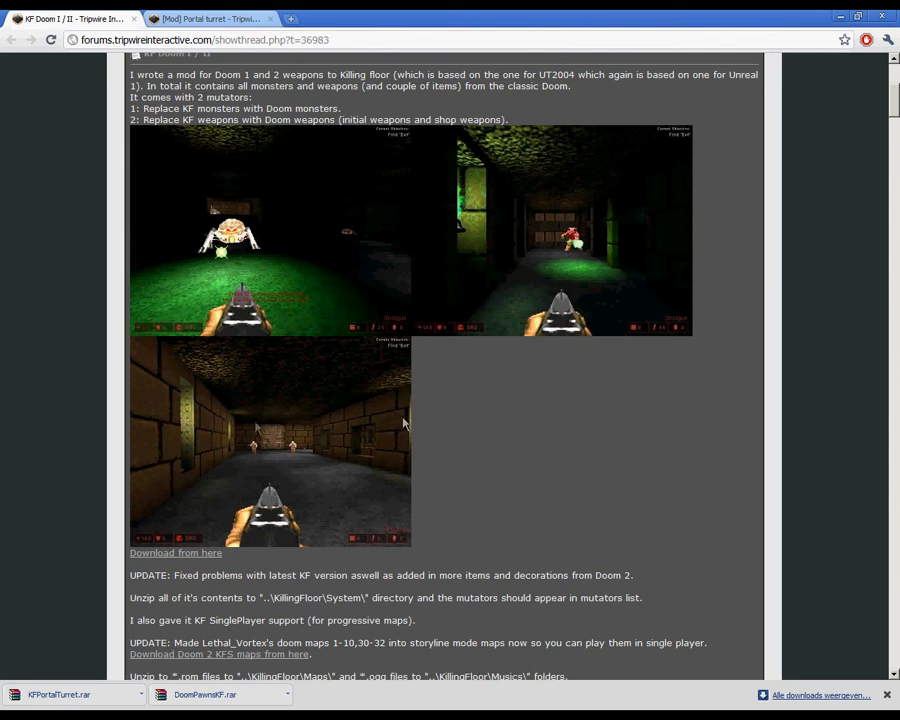
Step: Minimize the browser, launch the Killing Floor level editor from the desktop and close its Textures browser
{"action": "left_click", "coordinate": [841, 17]}
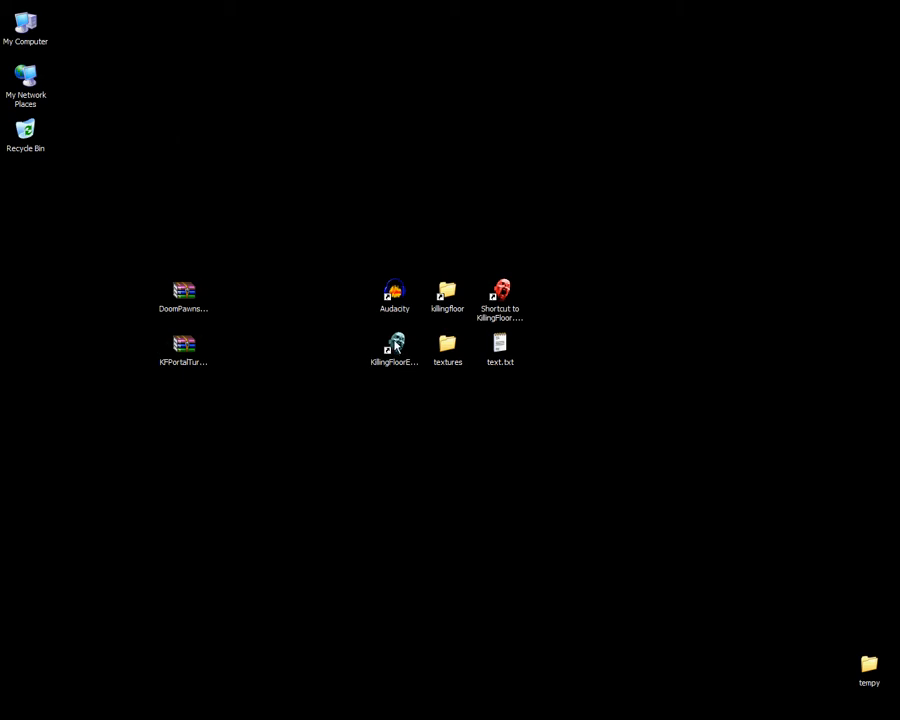
{"action": "left_click", "coordinate": [396, 347]}
{"action": "double_click", "coordinate": [406, 372]}
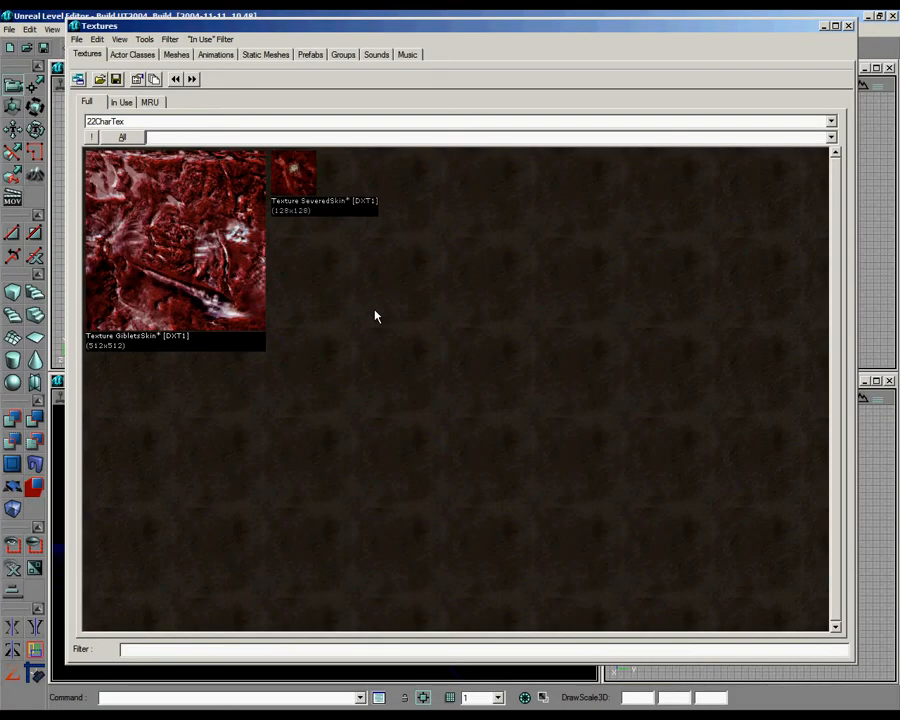
{"action": "left_click", "coordinate": [849, 26]}
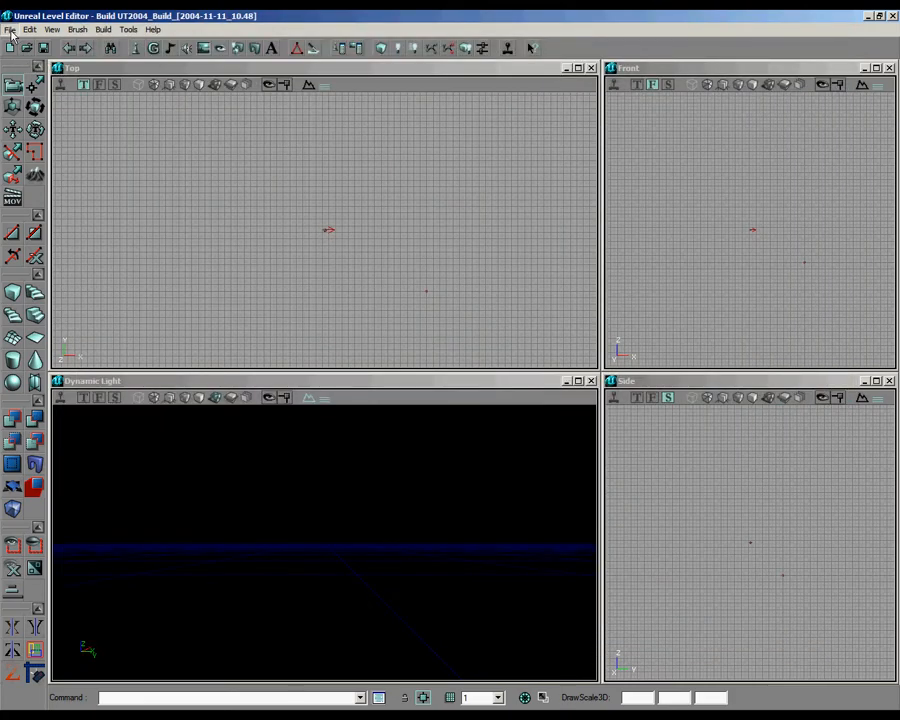
Step: Open the map kfs-trialsimplemap.rom and add a player start on the room's floor
{"action": "left_click", "coordinate": [9, 29]}
{"action": "left_click", "coordinate": [58, 176]}
{"action": "left_click_drag", "start_coordinate": [352, 538], "coordinate": [325, 640]}
{"action": "right_click", "coordinate": [256, 631]}
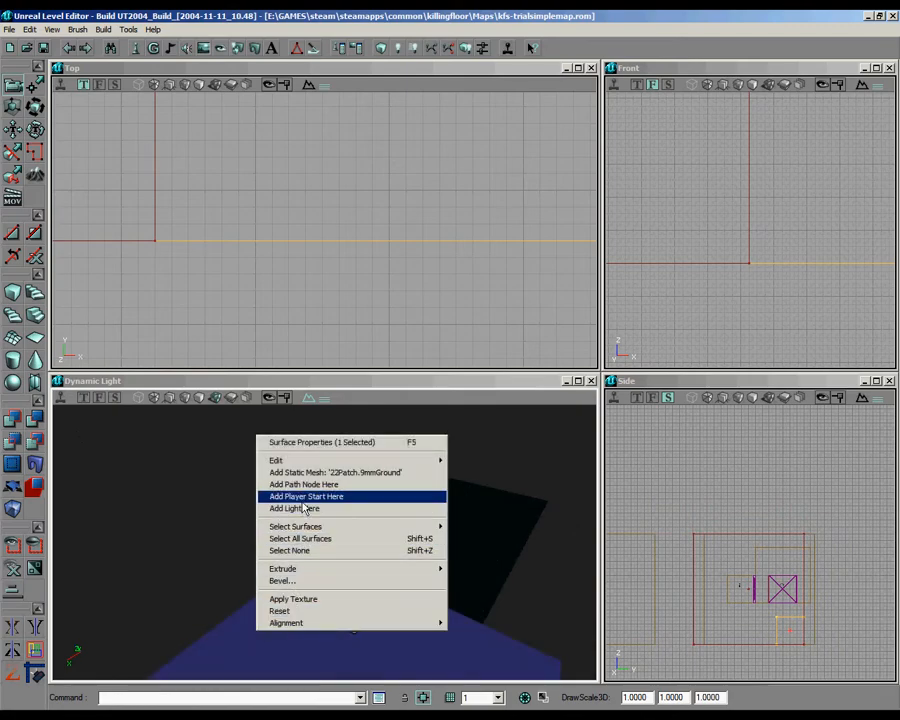
{"action": "left_click", "coordinate": [301, 497]}
Step: Build the lighting and position player starts in the room's two lower corners as seen from the top
{"action": "left_click", "coordinate": [397, 50]}
{"action": "mouse_move", "coordinate": [315, 226]}
{"action": "left_mouse_down"}
{"action": "mouse_move", "coordinate": [325, 233]}
{"action": "mouse_move", "coordinate": [303, 231]}
{"action": "left_mouse_up"}
{"action": "right_click_drag", "start_coordinate": [303, 231], "coordinate": [324, 229], "text": "ctrl"}
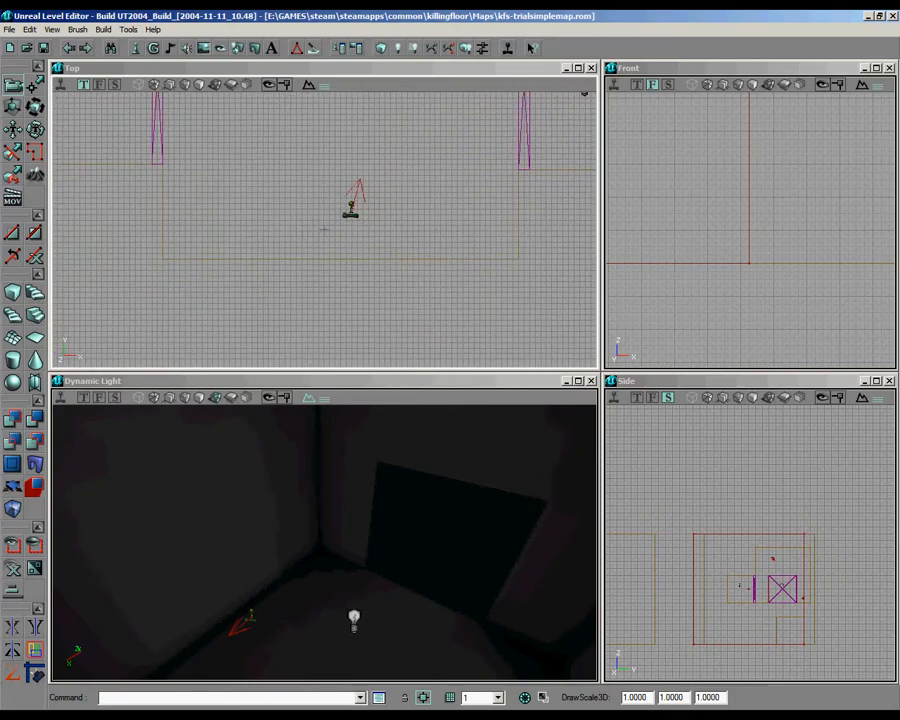
{"action": "left_click_drag", "start_coordinate": [307, 231], "coordinate": [325, 230], "text": "ctrl+shift"}
{"action": "mouse_move", "coordinate": [366, 553]}
{"action": "right_mouse_down"}
{"action": "mouse_move", "coordinate": [309, 552]}
{"action": "mouse_move", "coordinate": [361, 560]}
{"action": "right_mouse_up"}
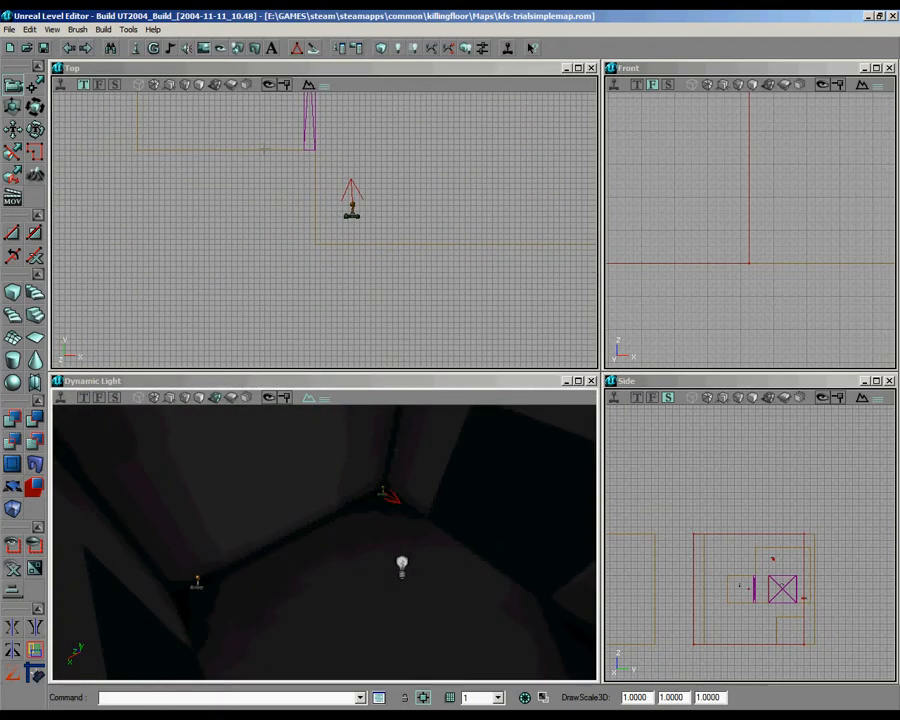
Step: Place a Trigger actor from the Triggers classes on the floor near the room's light
{"action": "left_click", "coordinate": [136, 50]}
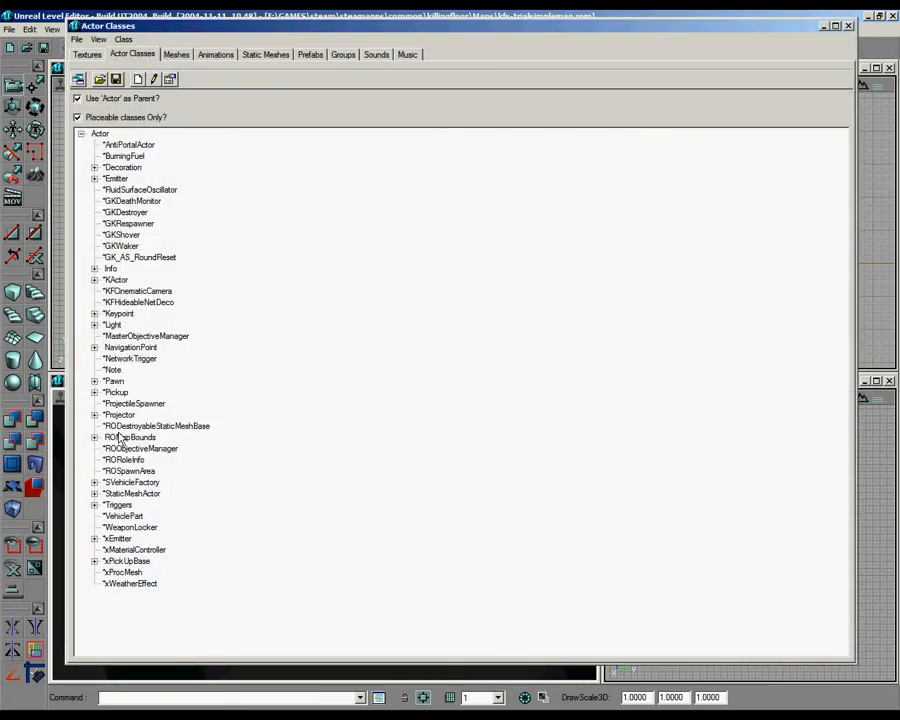
{"action": "left_click", "coordinate": [94, 505]}
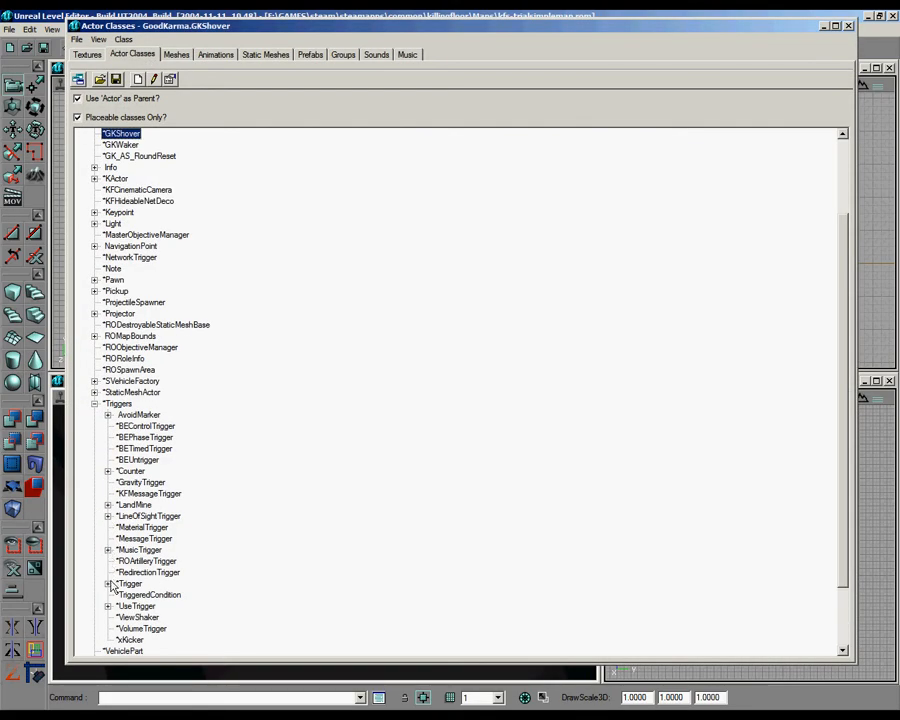
{"action": "left_click", "coordinate": [107, 584]}
{"action": "left_click", "coordinate": [124, 573]}
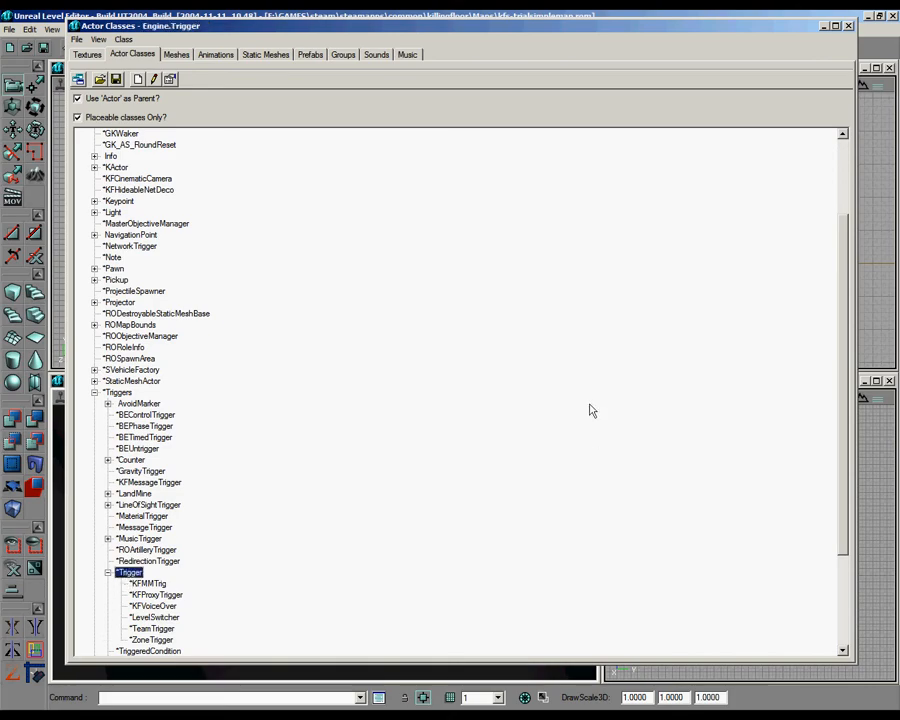
{"action": "left_click", "coordinate": [847, 27]}
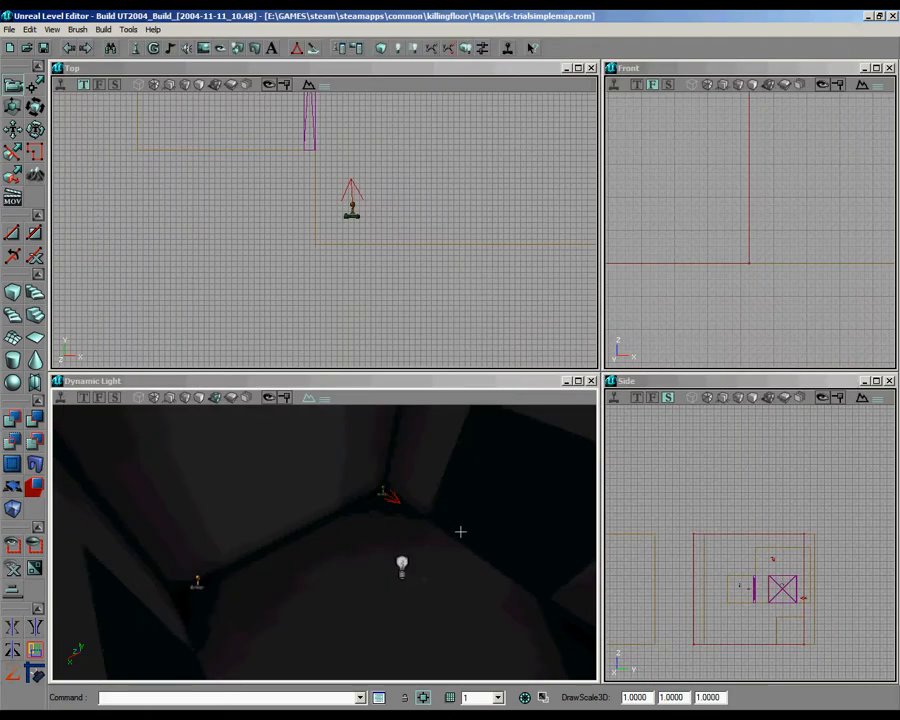
{"action": "right_click", "coordinate": [381, 609]}
{"action": "left_click", "coordinate": [450, 436]}
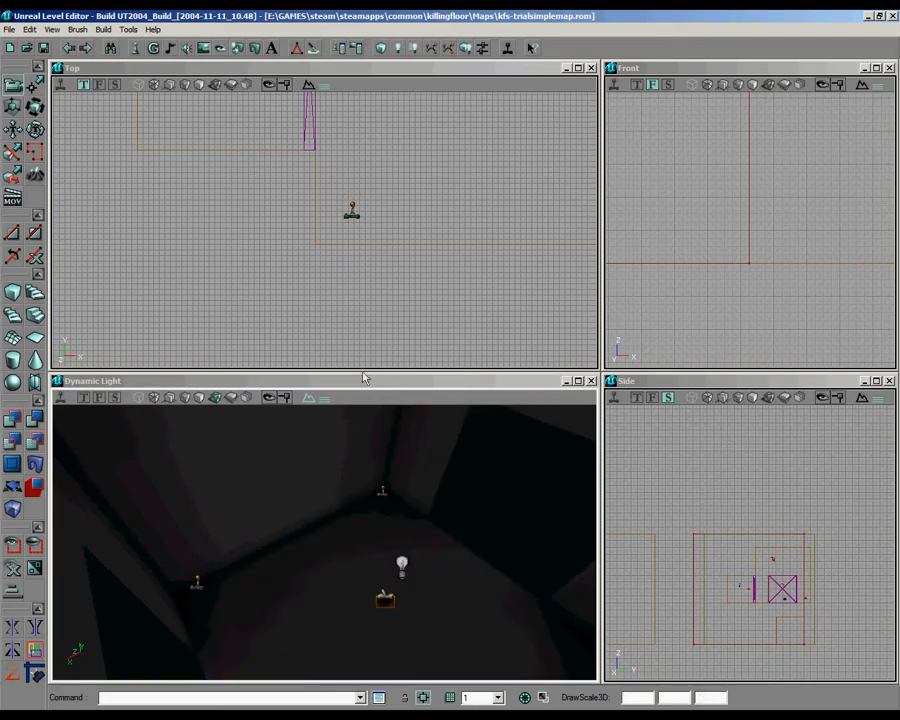
Step: Set the new trigger's Event to Start and move it beneath the light in the middle of the room
{"action": "left_click_drag", "start_coordinate": [376, 210], "coordinate": [236, 357]}
{"action": "left_click", "coordinate": [338, 224]}
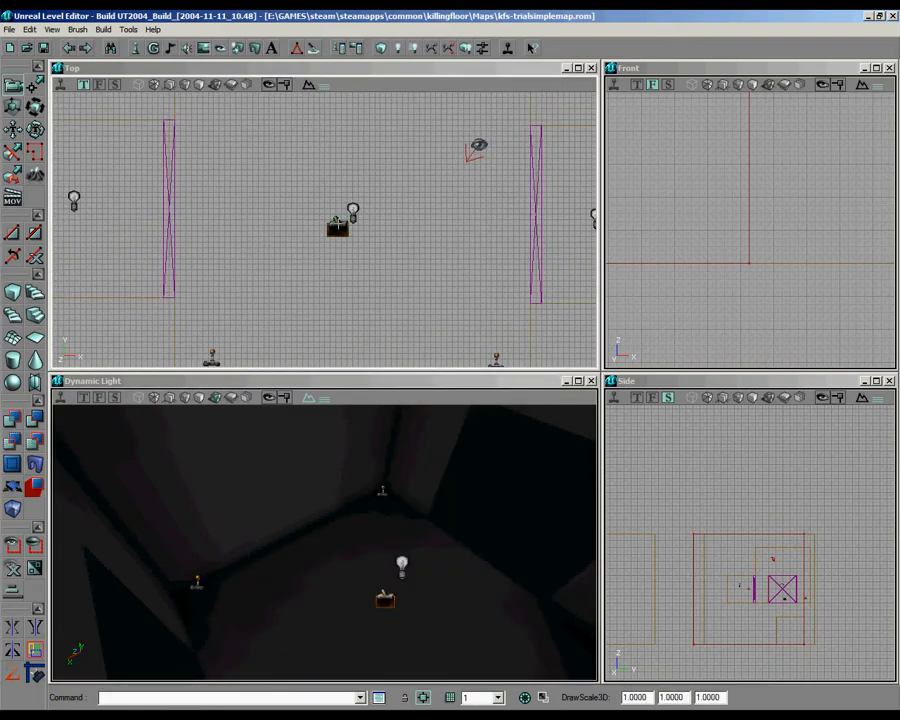
{"action": "right_click", "coordinate": [338, 226]}
{"action": "left_click", "coordinate": [400, 229]}
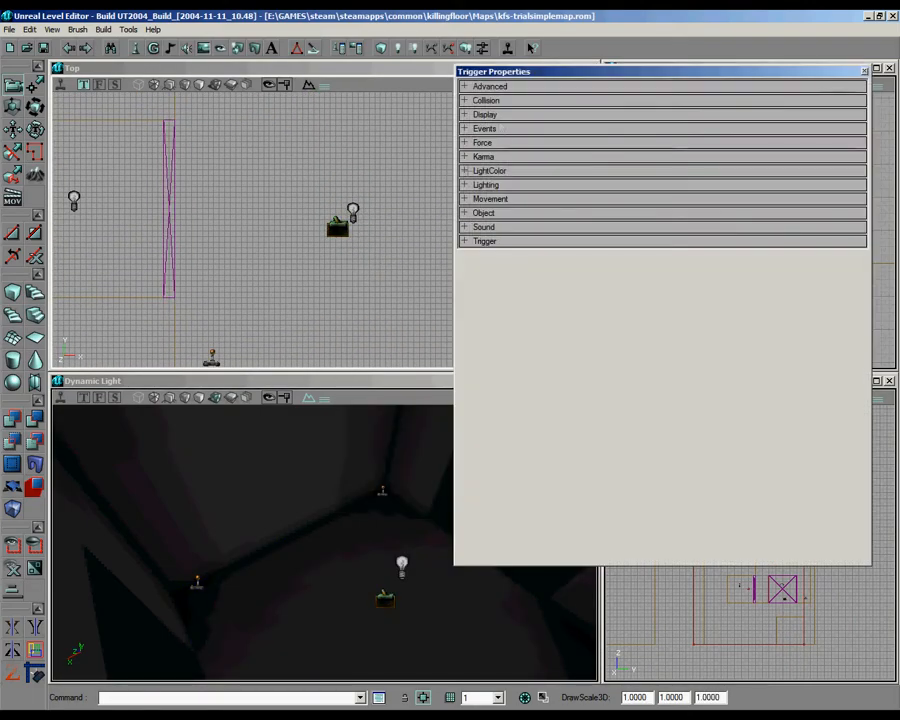
{"action": "left_click", "coordinate": [510, 129]}
{"action": "left_click", "coordinate": [610, 142]}
{"action": "type", "text": "start"}
{"action": "mouse_move", "coordinate": [325, 228]}
{"action": "left_mouse_down", "text": "ctrl"}
{"action": "mouse_move", "coordinate": [339, 215]}
{"action": "mouse_move", "coordinate": [326, 226]}
{"action": "left_mouse_up", "text": "ctrl"}
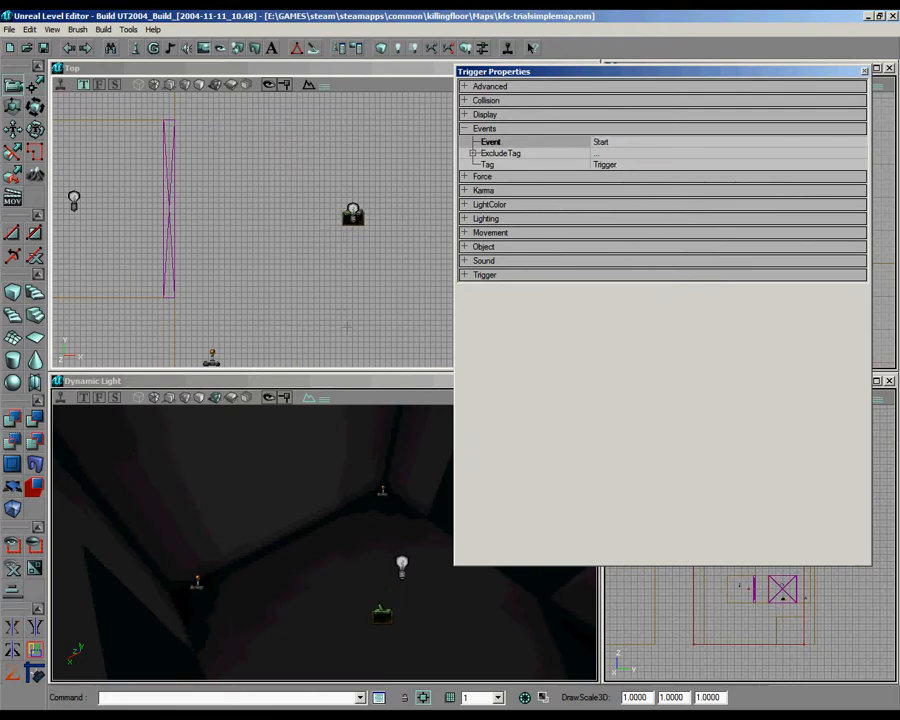
Step: Turn on Radii View for actors in the perspective and Top viewports
{"action": "right_click", "coordinate": [370, 406]}
{"action": "mouse_move", "coordinate": [462, 432]}
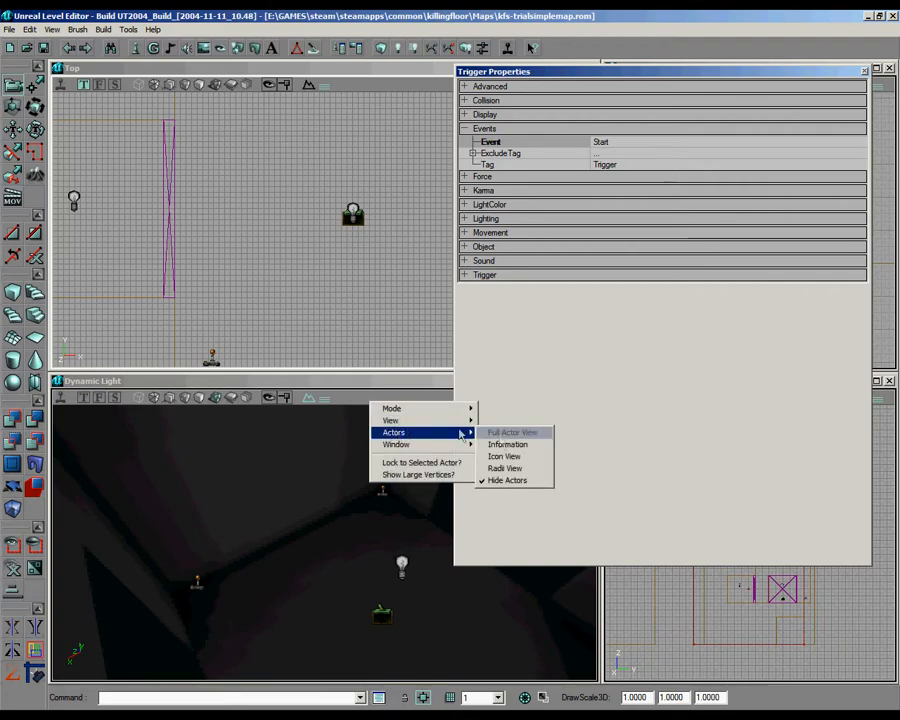
{"action": "left_click", "coordinate": [505, 468]}
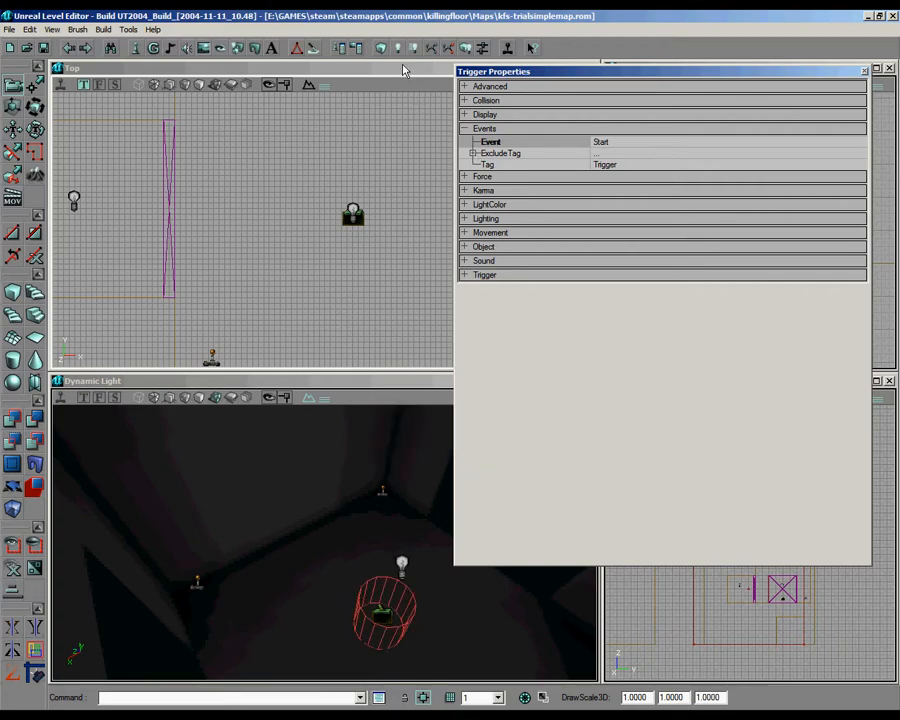
{"action": "right_click", "coordinate": [410, 92]}
{"action": "mouse_move", "coordinate": [480, 117]}
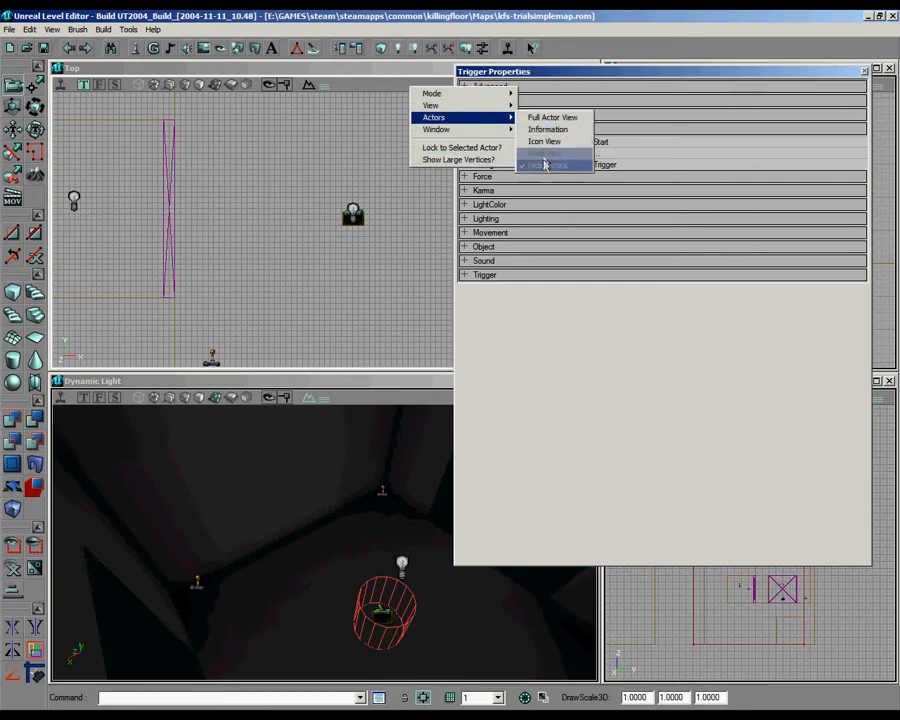
{"action": "left_click", "coordinate": [543, 153]}
{"action": "left_click_drag", "start_coordinate": [372, 215], "coordinate": [328, 218], "text": "ctrl"}
Step: Set the trigger's bTriggerOnceOnly option to True and close its properties
{"action": "left_click", "coordinate": [528, 129]}
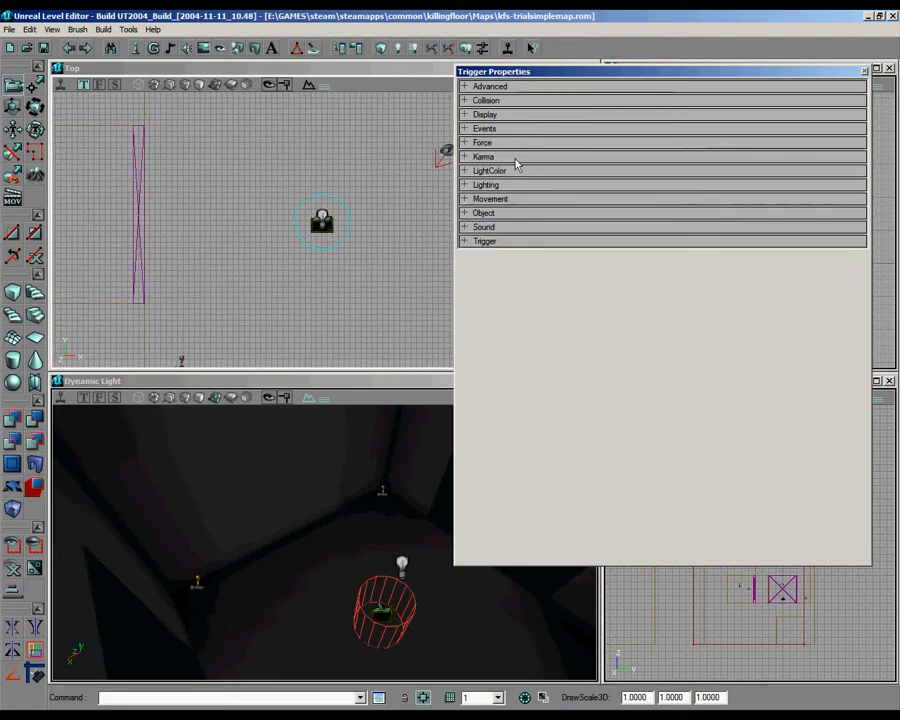
{"action": "left_click", "coordinate": [495, 241]}
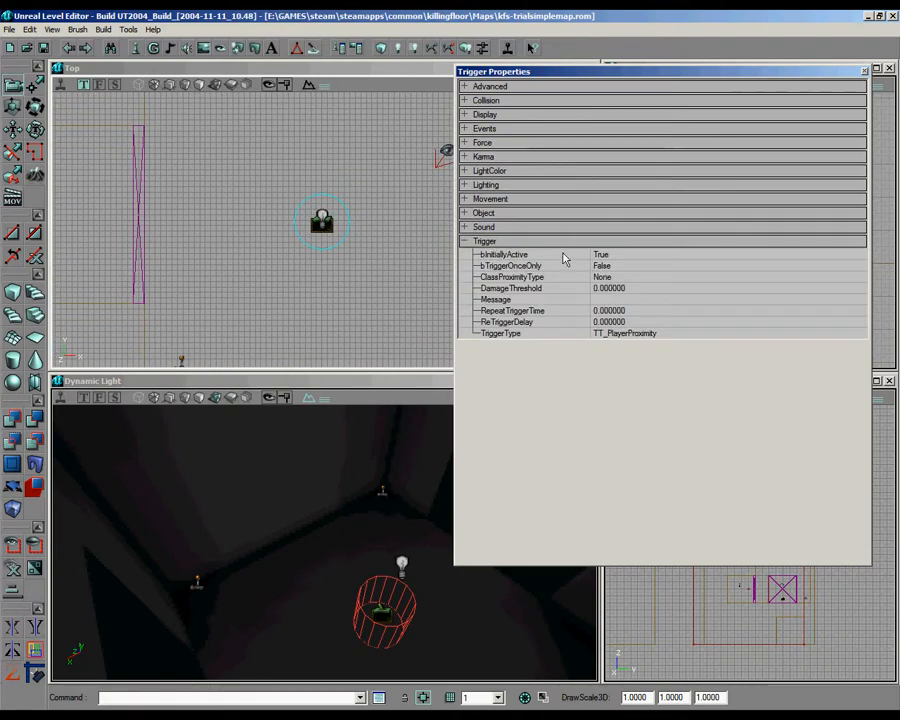
{"action": "left_click", "coordinate": [720, 268]}
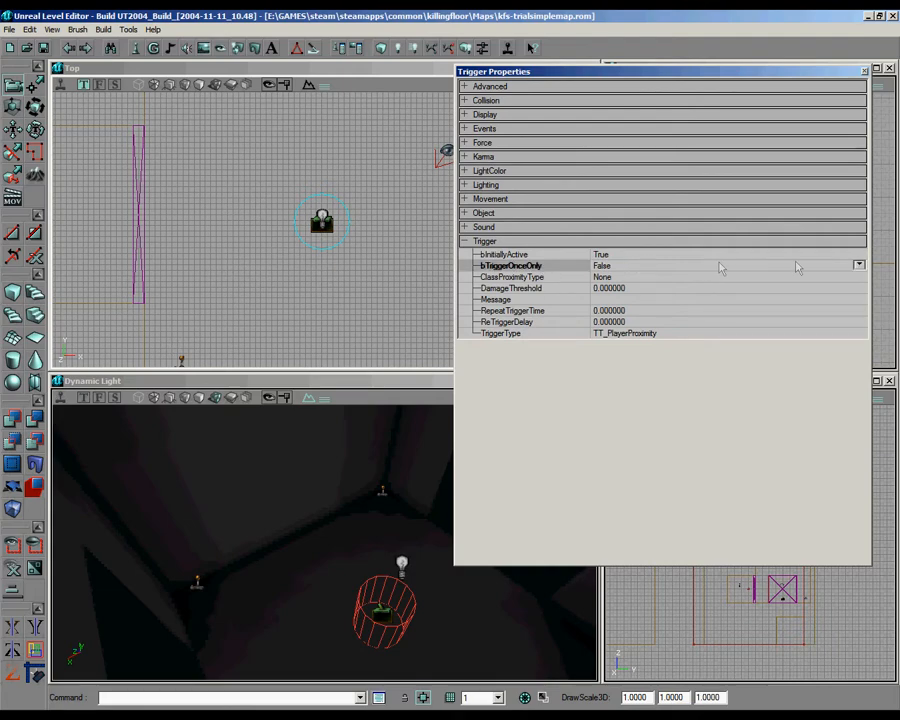
{"action": "left_click", "coordinate": [859, 265]}
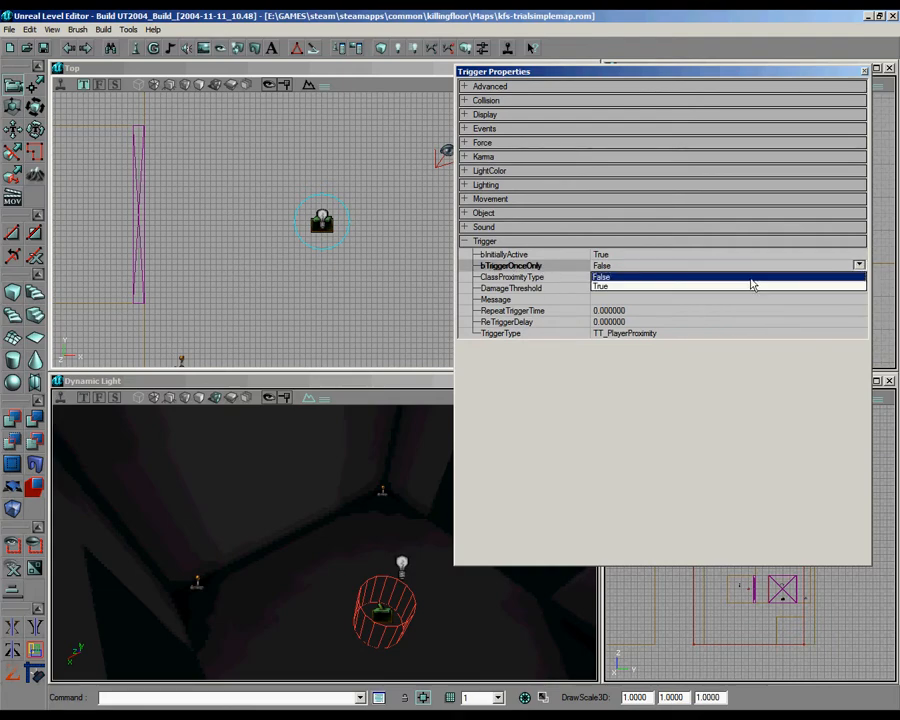
{"action": "left_click", "coordinate": [665, 286]}
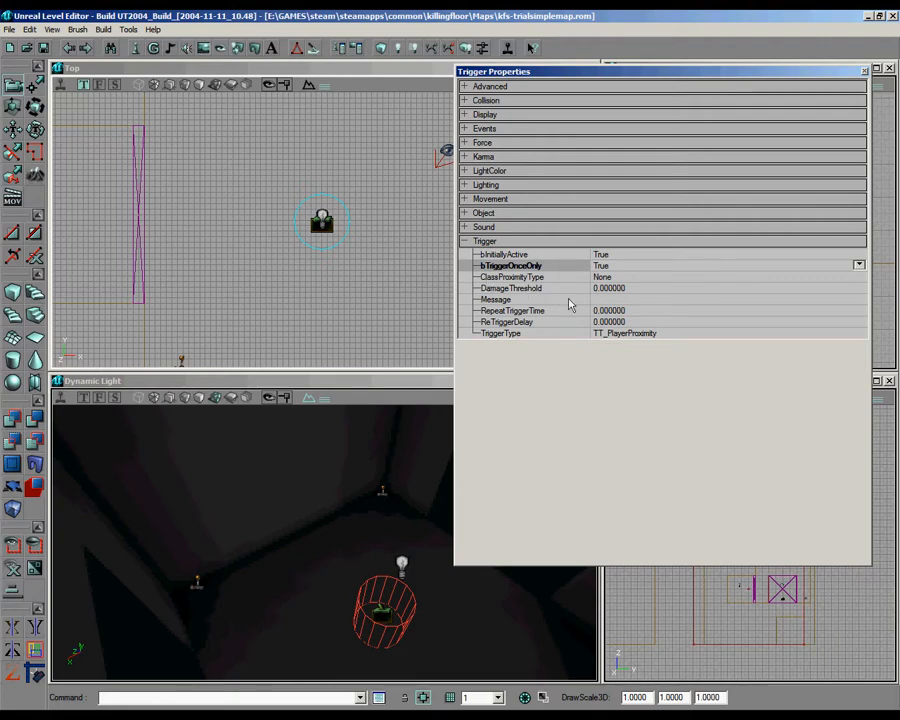
{"action": "left_click", "coordinate": [645, 300]}
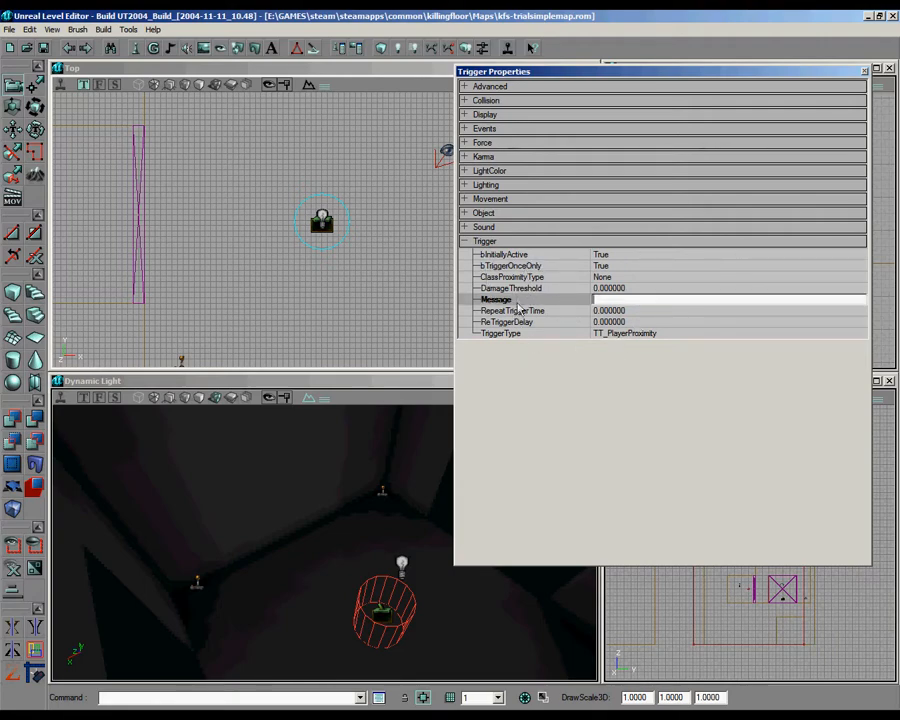
{"action": "left_click", "coordinate": [864, 70]}
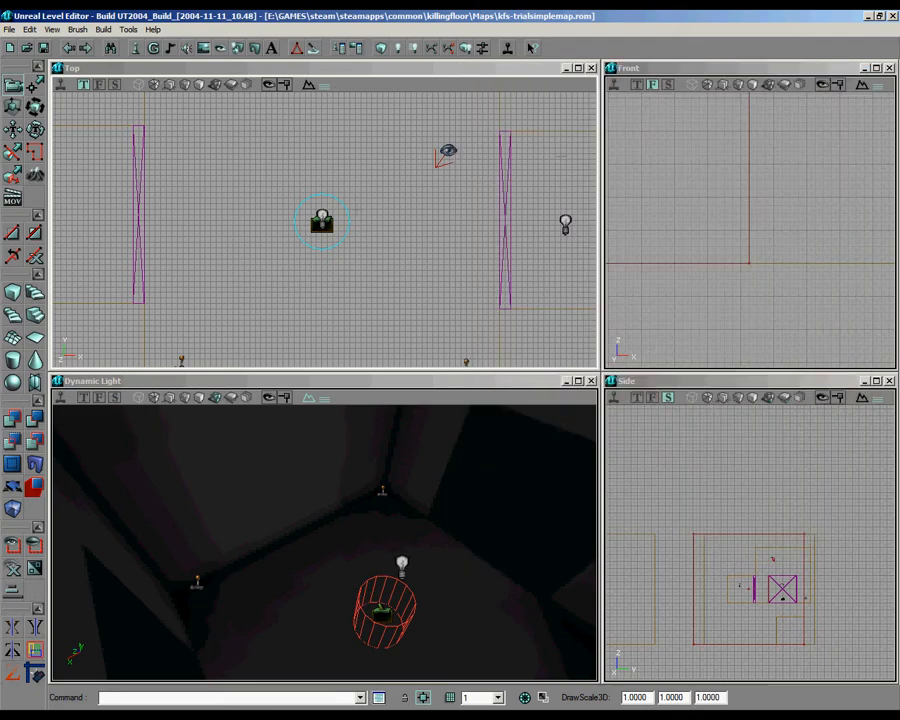
Step: Place a ScriptedTrigger actor from the Keypoint, AIScript, ScriptedSequence classes on the floor beside the existing trigger
{"action": "mouse_move", "coordinate": [265, 315]}
{"action": "left_mouse_down"}
{"action": "mouse_move", "coordinate": [323, 227]}
{"action": "mouse_move", "coordinate": [280, 314]}
{"action": "left_mouse_up"}
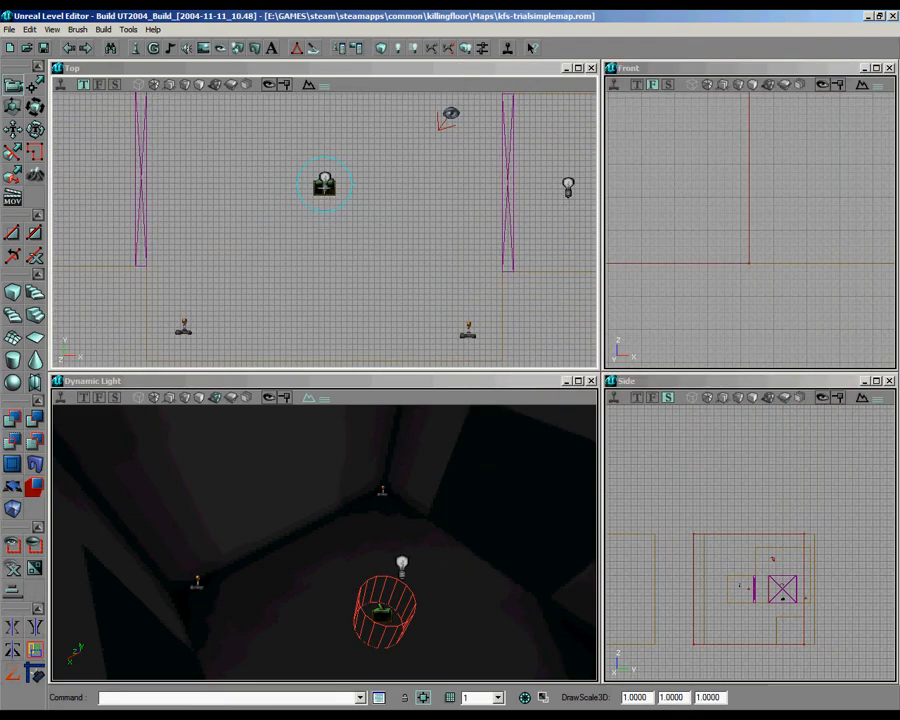
{"action": "left_click_drag", "start_coordinate": [243, 150], "coordinate": [559, 186]}
{"action": "left_click", "coordinate": [154, 49]}
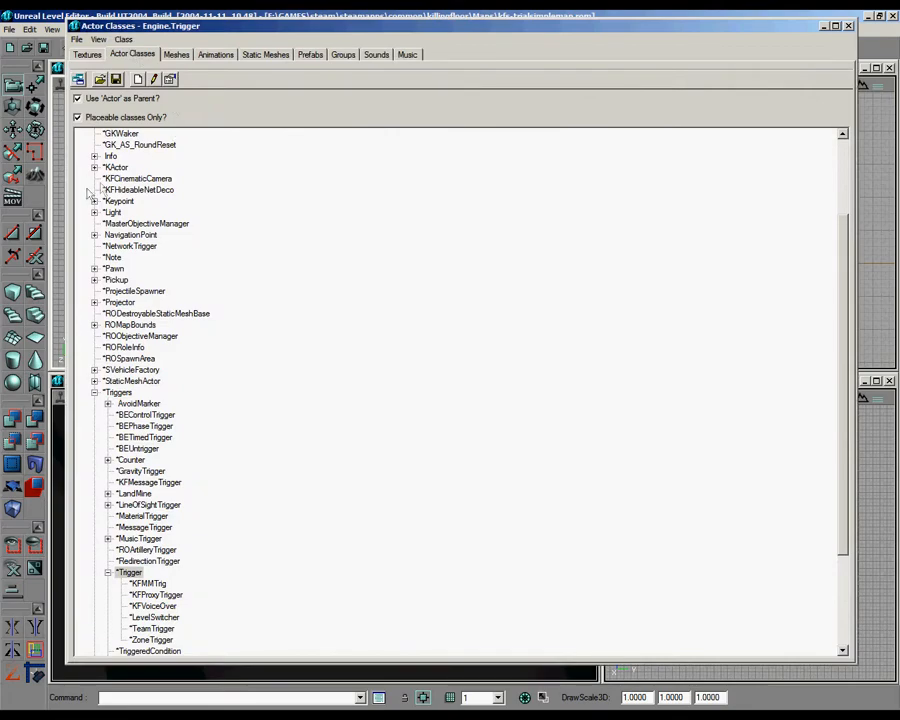
{"action": "left_click", "coordinate": [94, 392]}
{"action": "left_click", "coordinate": [95, 314]}
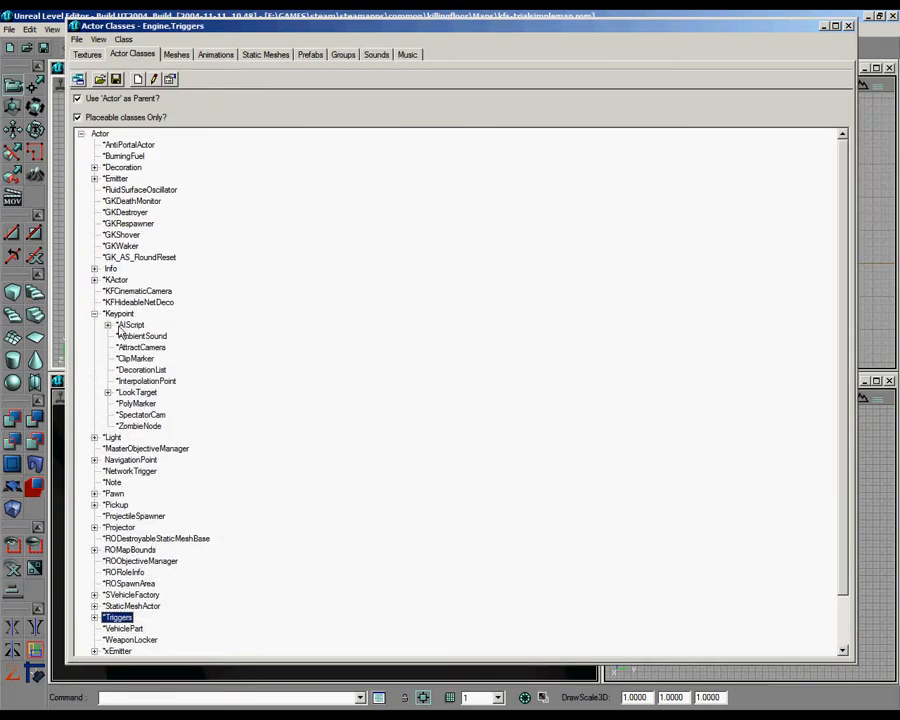
{"action": "left_click", "coordinate": [108, 325]}
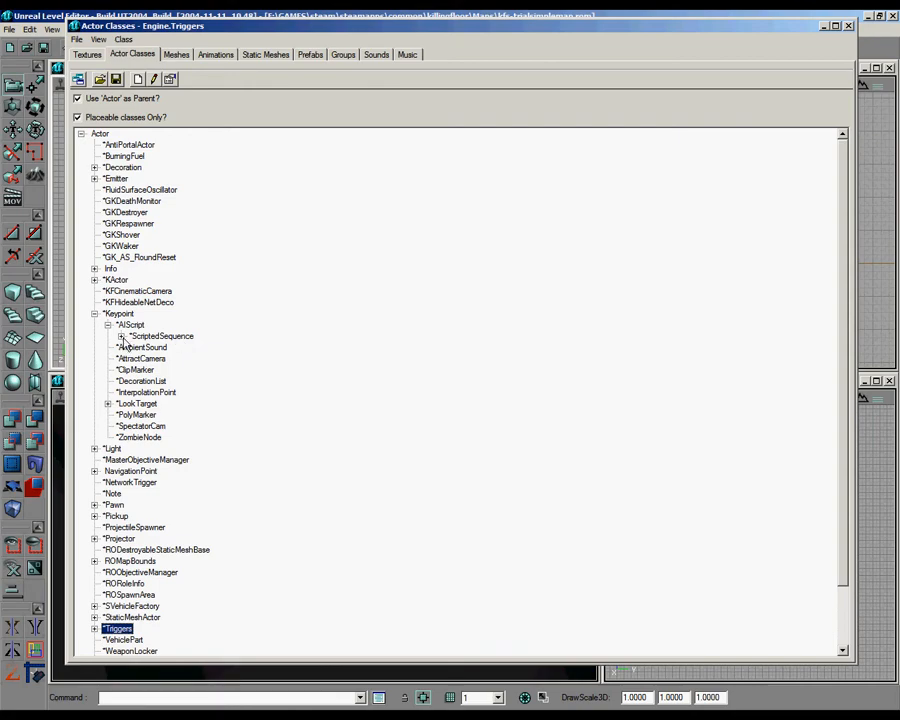
{"action": "left_click", "coordinate": [121, 337]}
{"action": "left_click", "coordinate": [165, 346]}
{"action": "left_click", "coordinate": [847, 26]}
{"action": "right_click_drag", "start_coordinate": [345, 530], "coordinate": [331, 600]}
{"action": "left_click", "coordinate": [352, 574]}
{"action": "right_click", "coordinate": [352, 580]}
{"action": "left_click", "coordinate": [427, 402]}
Step: Add an entry to the Actions list in the ScriptedTrigger's AIScript properties
{"action": "right_click_drag", "start_coordinate": [395, 222], "coordinate": [140, 261]}
{"action": "scroll", "coordinate": [432, 219], "scroll_direction": "down", "scroll_amount": 3}
{"action": "scroll", "coordinate": [432, 219], "scroll_direction": "up", "scroll_amount": 4}
{"action": "right_click", "coordinate": [419, 211]}
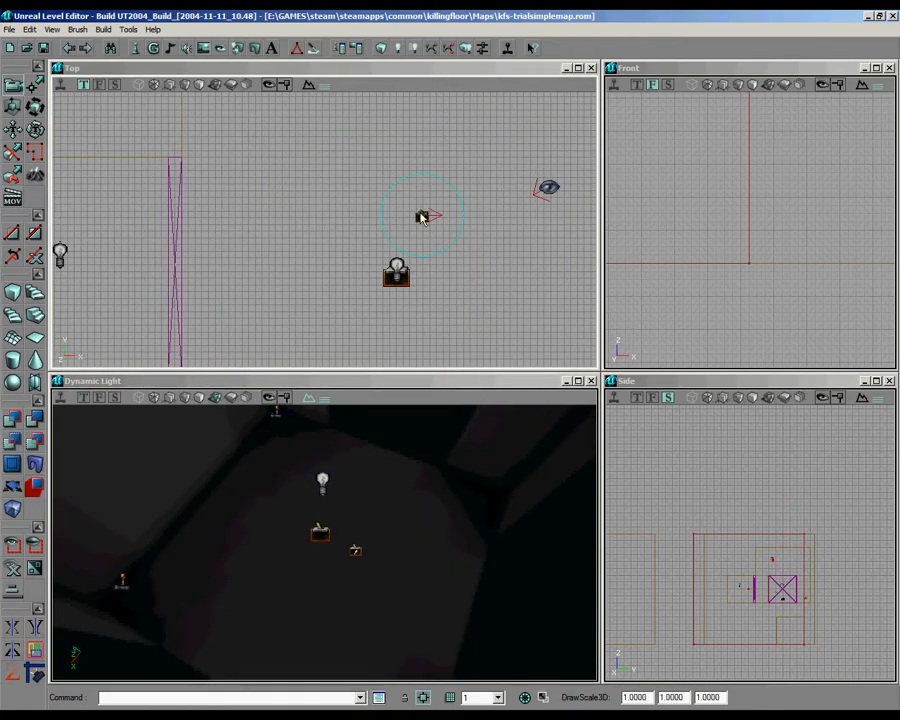
{"action": "left_click", "coordinate": [434, 220]}
{"action": "left_click", "coordinate": [487, 101]}
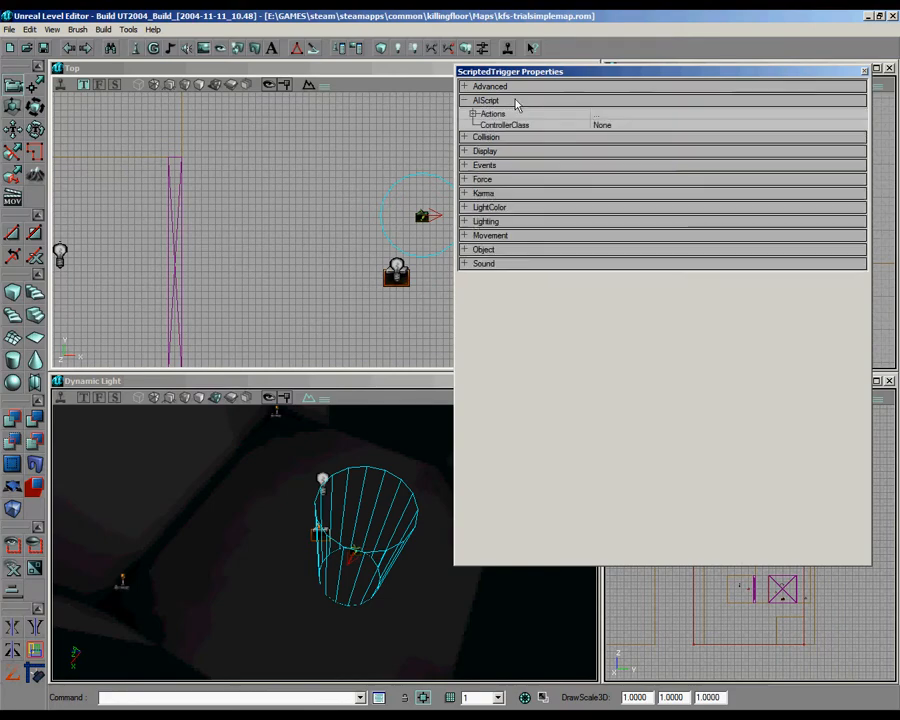
{"action": "left_click", "coordinate": [493, 113]}
{"action": "left_click", "coordinate": [857, 113]}
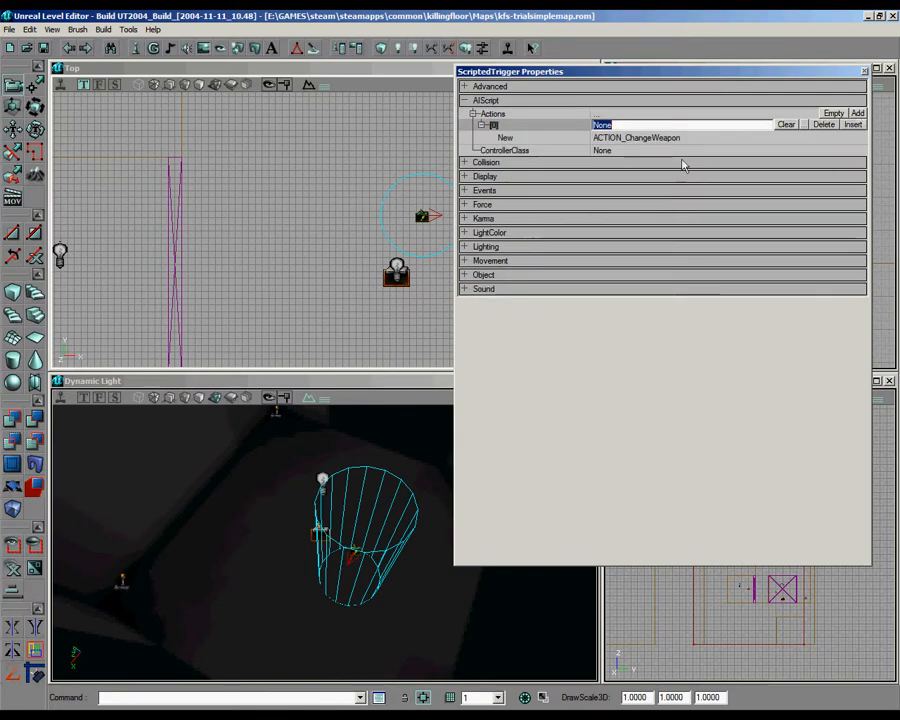
Step: Make action [0] an Action_WAITFOREVENT with ExternalEvent "start", and check the Trigger actor's Events properties
{"action": "left_click", "coordinate": [836, 137]}
{"action": "left_click", "coordinate": [837, 136]}
{"action": "left_click_drag", "start_coordinate": [843, 187], "coordinate": [843, 332]}
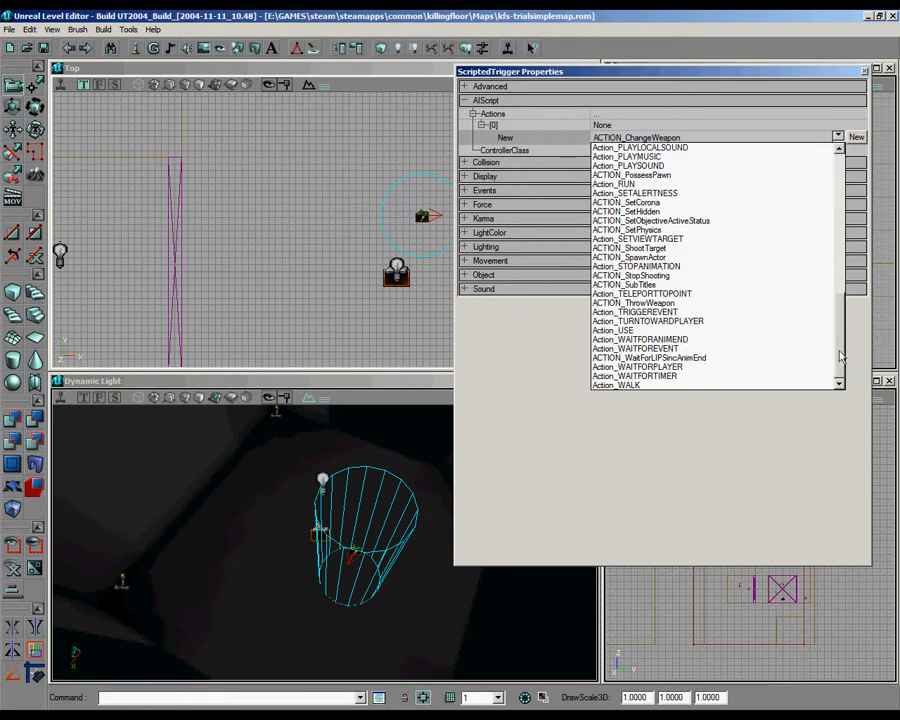
{"action": "left_click", "coordinate": [654, 350]}
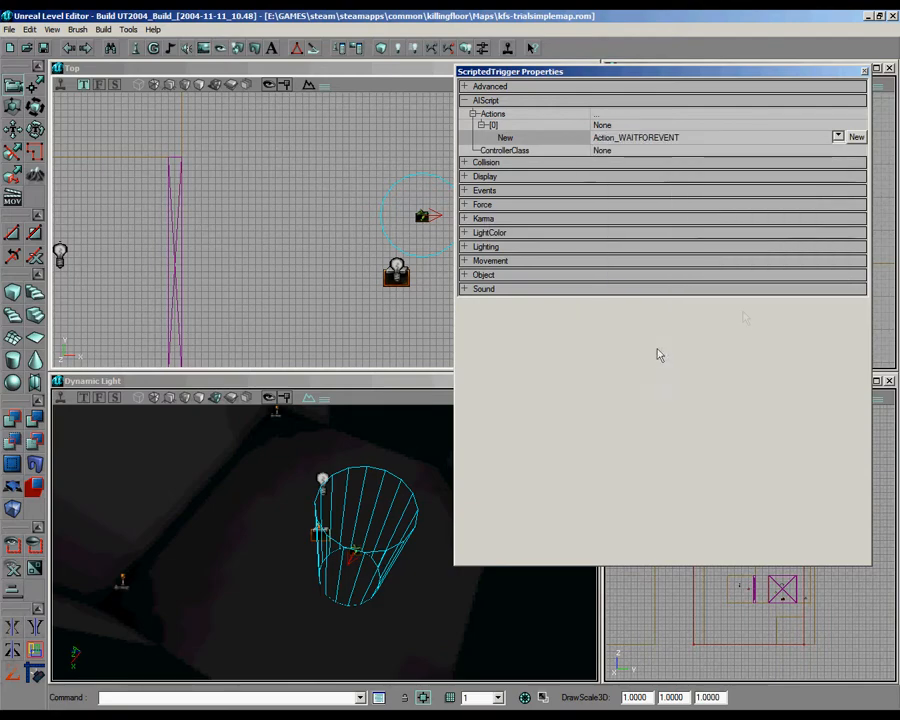
{"action": "left_click", "coordinate": [856, 139]}
{"action": "left_click", "coordinate": [612, 150]}
{"action": "type", "text": "start"}
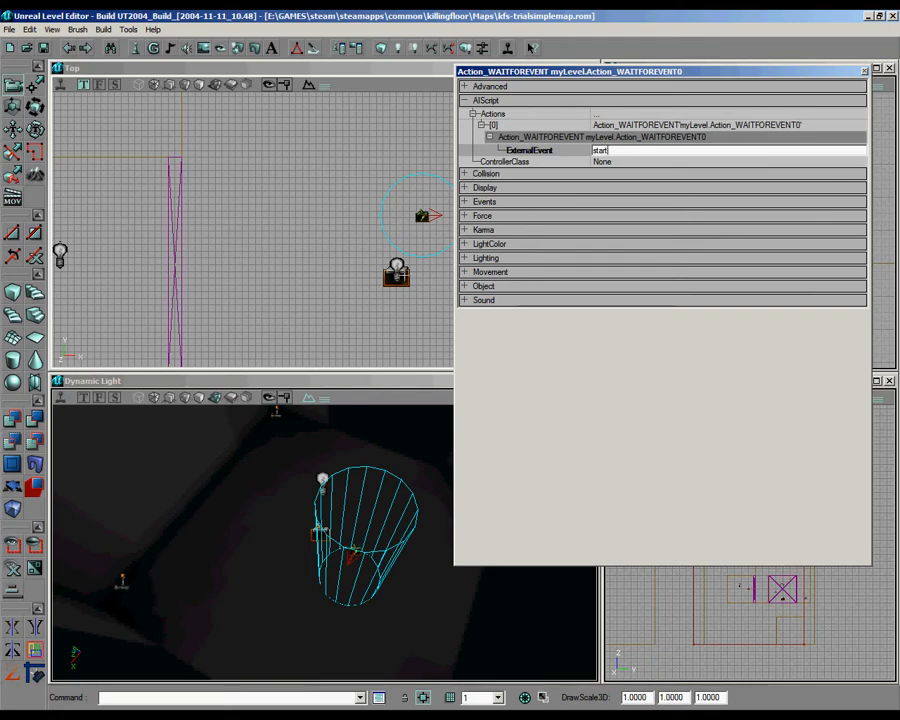
{"action": "left_click", "coordinate": [391, 281]}
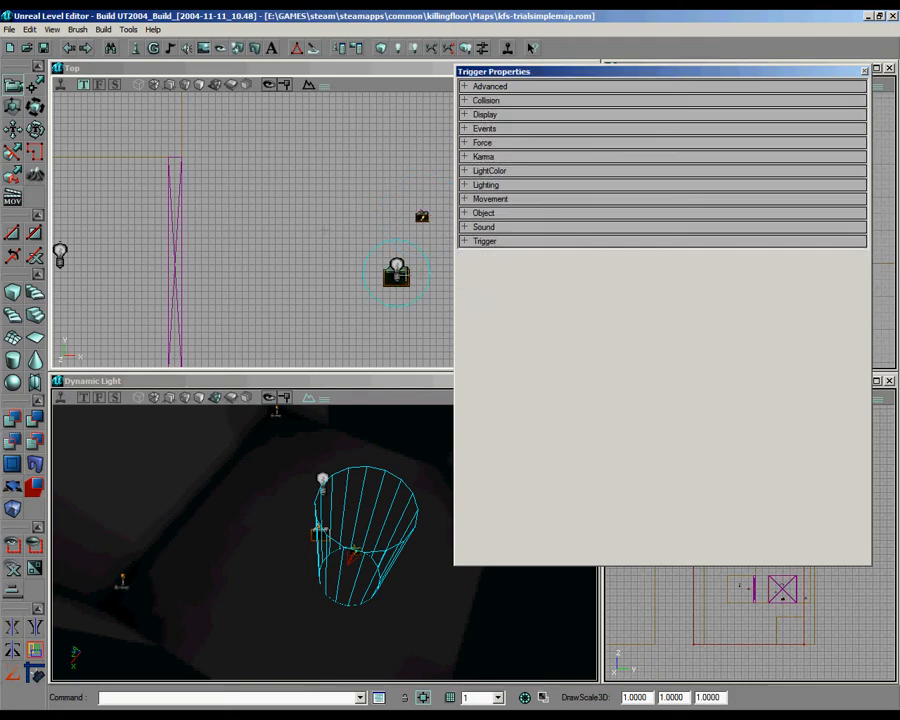
{"action": "left_click", "coordinate": [491, 131]}
Step: Add an Action_WAITFORTIMER as action [1] of the ScriptedTrigger with a PauseTime of 5
{"action": "left_click", "coordinate": [422, 216]}
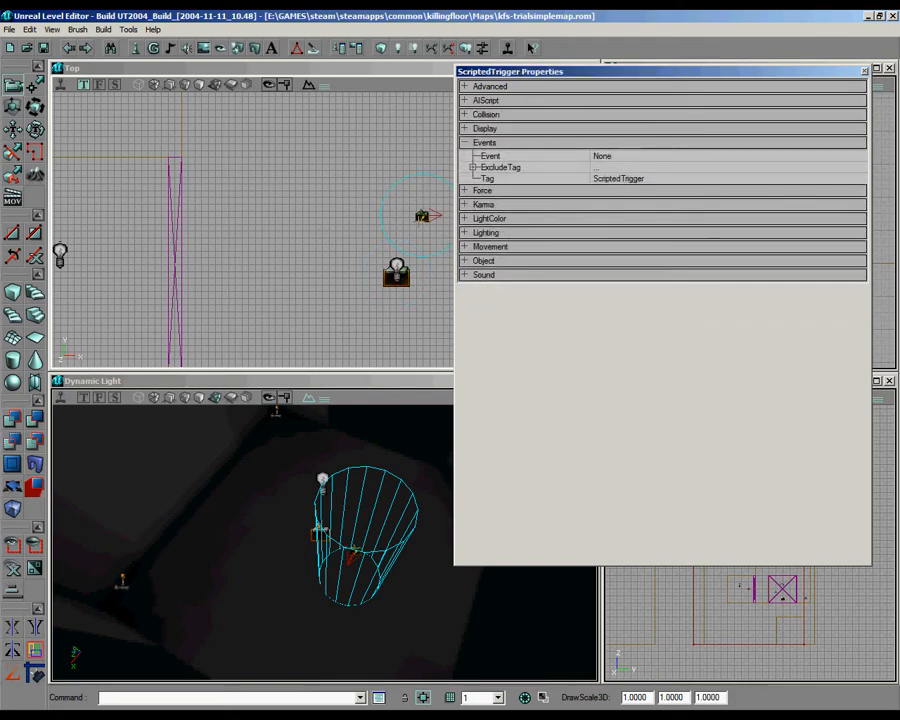
{"action": "left_click", "coordinate": [490, 102]}
{"action": "left_click", "coordinate": [498, 115]}
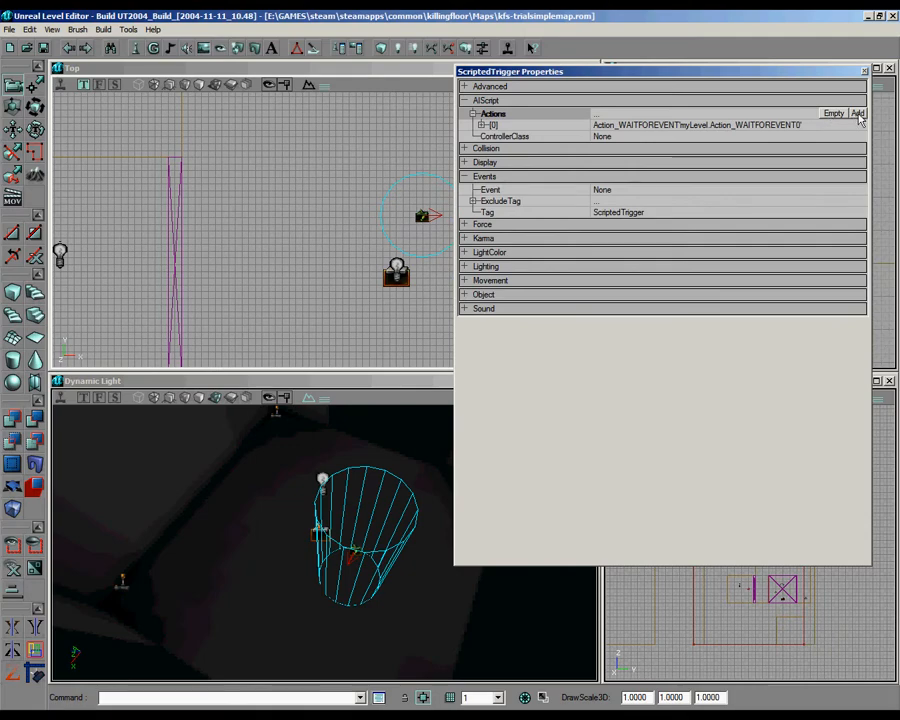
{"action": "left_click", "coordinate": [857, 113]}
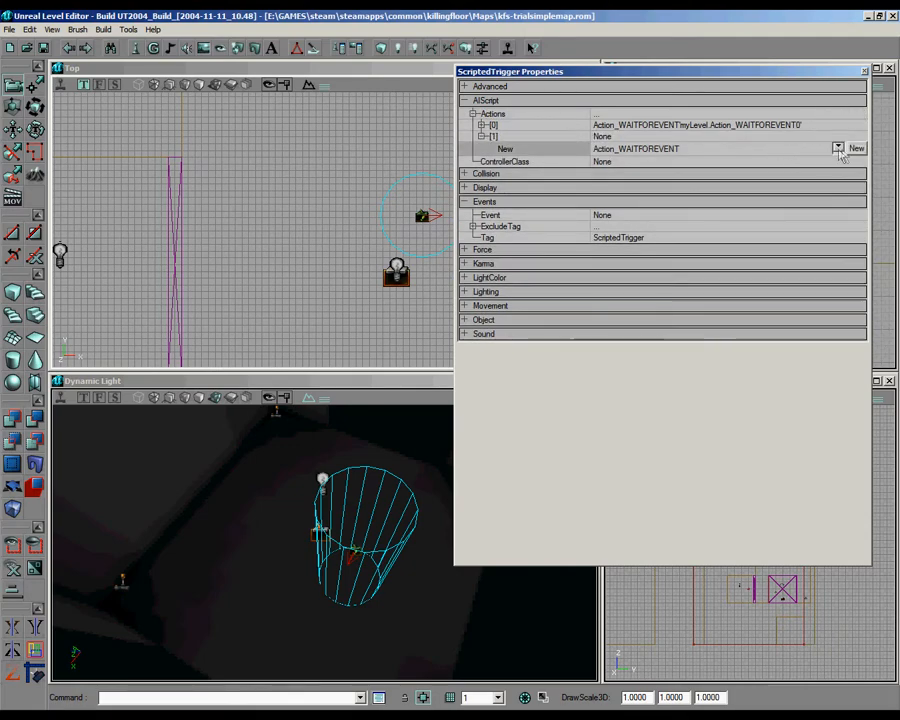
{"action": "left_click", "coordinate": [837, 147]}
{"action": "left_click", "coordinate": [683, 388]}
{"action": "left_click", "coordinate": [856, 148]}
{"action": "left_click", "coordinate": [650, 162]}
{"action": "type", "text": "5"}
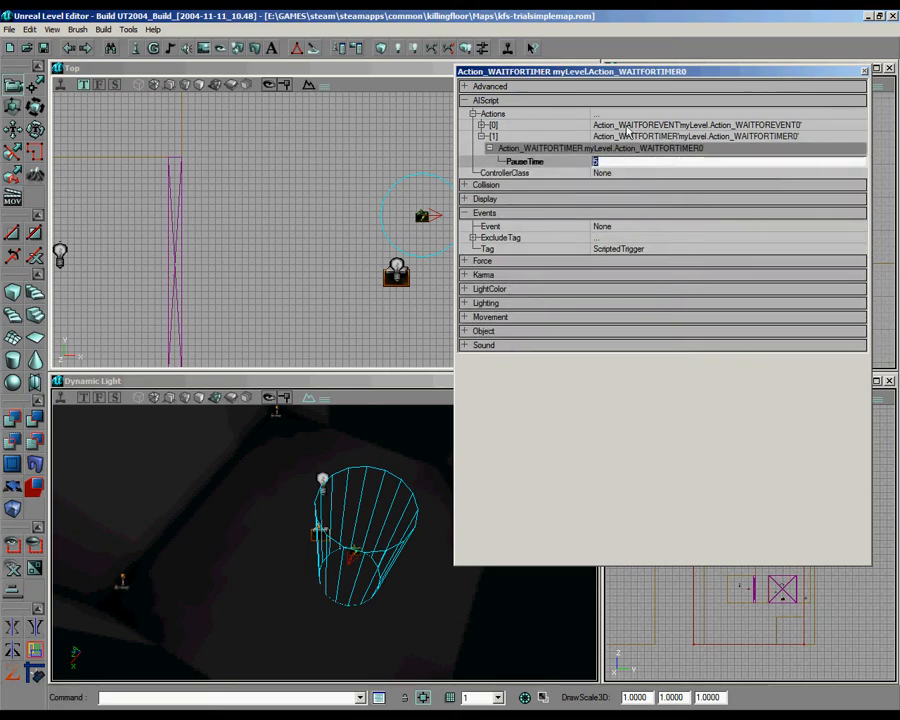
Step: Add an Action_DISPLAYMESSAGE as action [2] in the ScriptedTrigger's Actions list
{"action": "left_click", "coordinate": [627, 114]}
{"action": "left_click", "coordinate": [857, 113]}
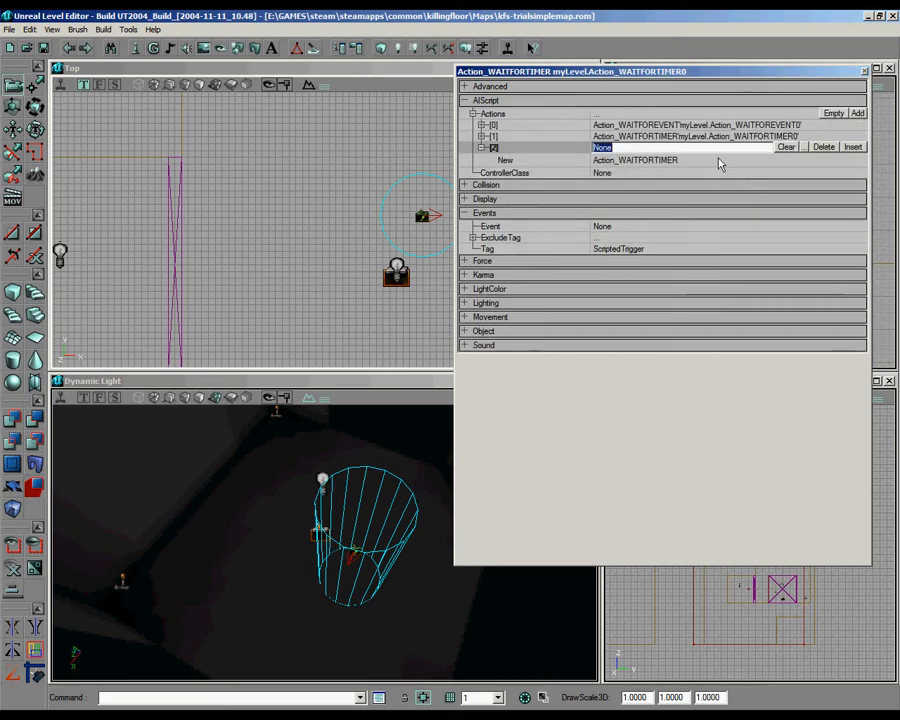
{"action": "left_click", "coordinate": [720, 162]}
{"action": "left_click", "coordinate": [838, 159]}
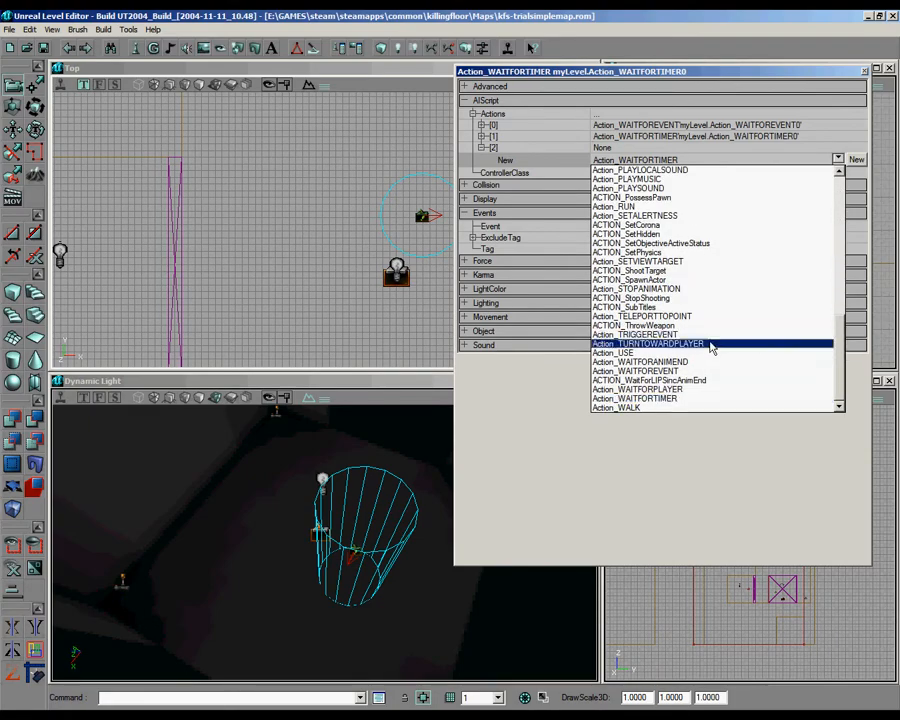
{"action": "scroll", "coordinate": [677, 250], "scroll_direction": "up", "scroll_amount": 8}
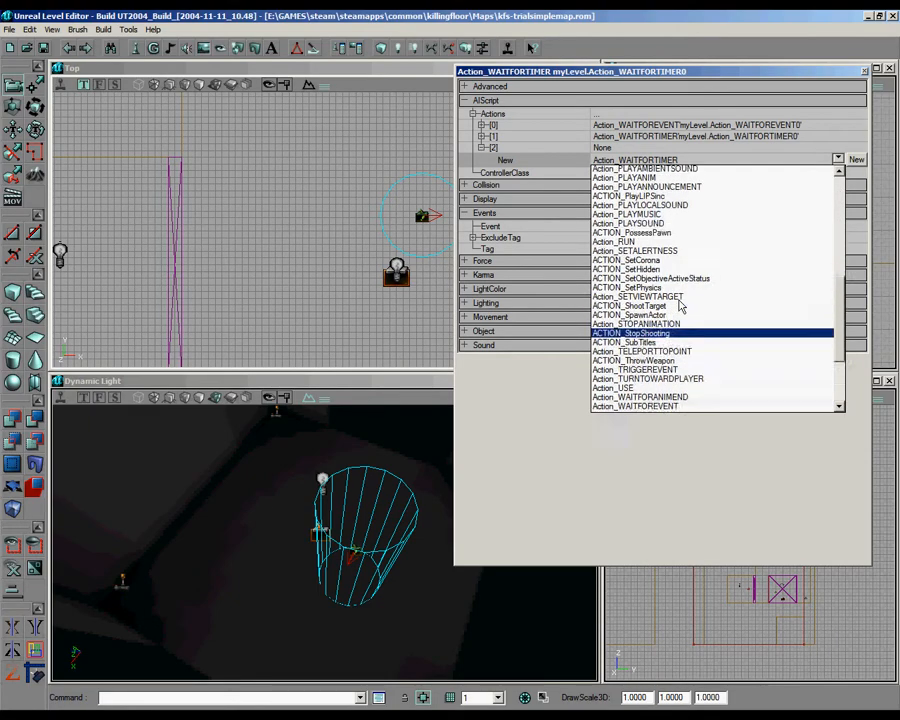
{"action": "scroll", "coordinate": [675, 250], "scroll_direction": "up", "scroll_amount": 5}
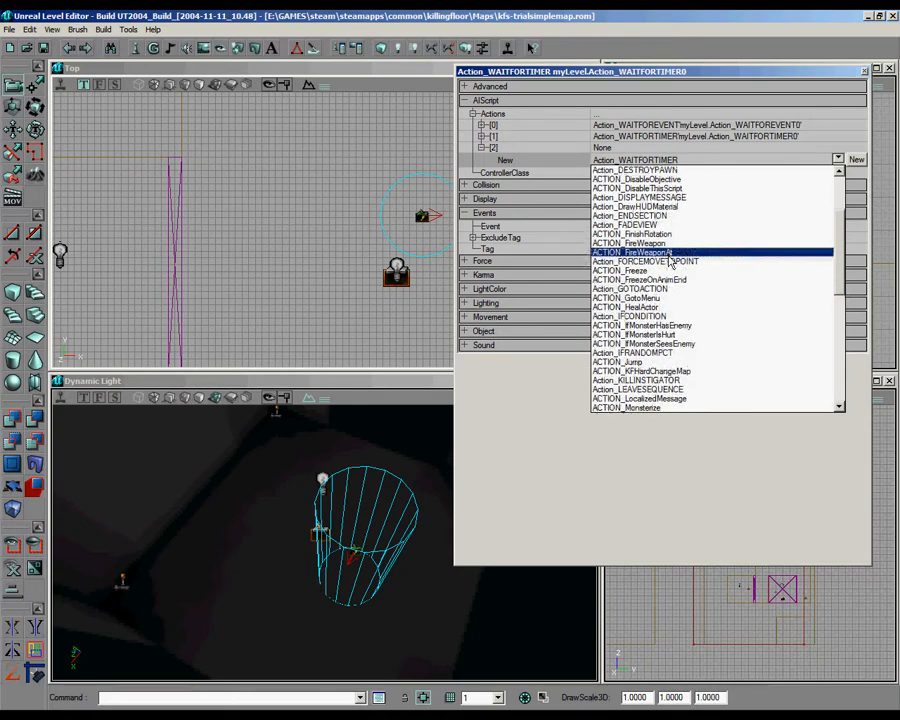
{"action": "left_click", "coordinate": [676, 254]}
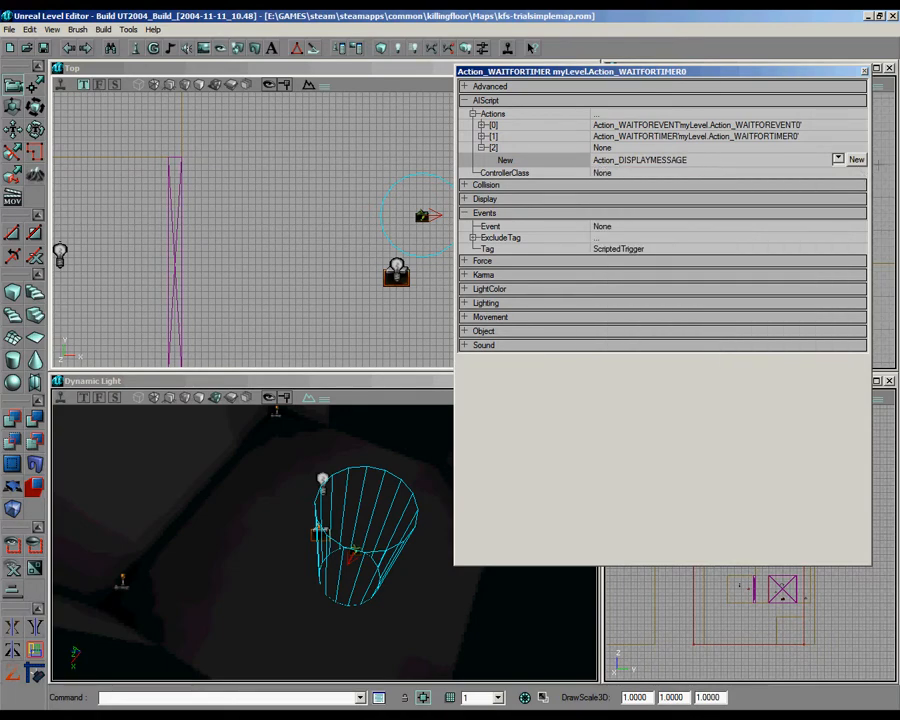
{"action": "left_click", "coordinate": [856, 159]}
Step: Set the display action's Message to "Welcome to simple trial map have fun" and change its bBroadcast option
{"action": "left_click", "coordinate": [728, 172]}
{"action": "type", "text": "Welcome to simple trial map have fun"}
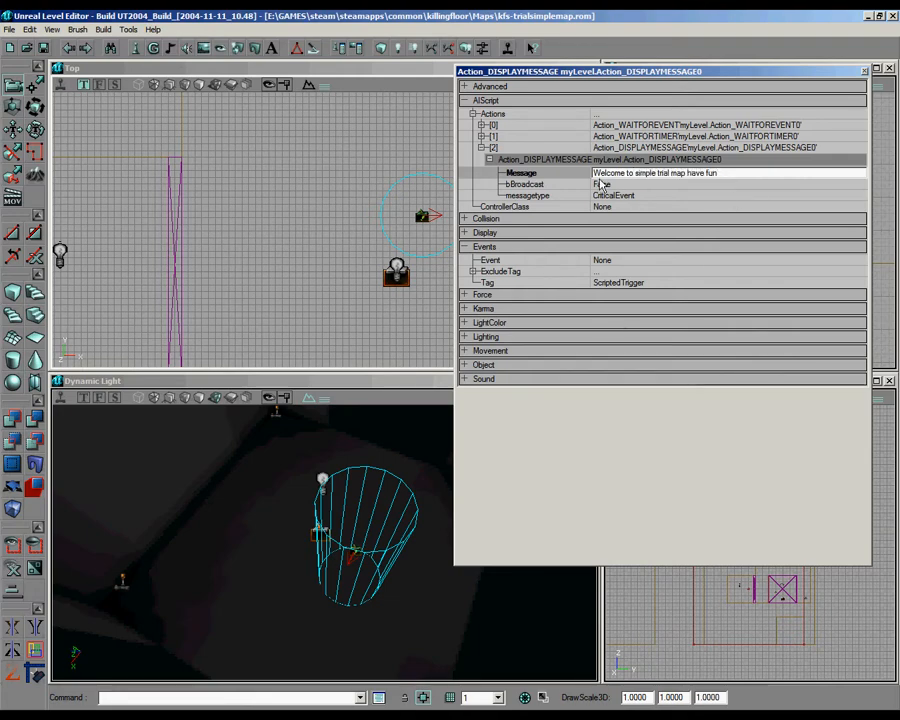
{"action": "left_click", "coordinate": [700, 184]}
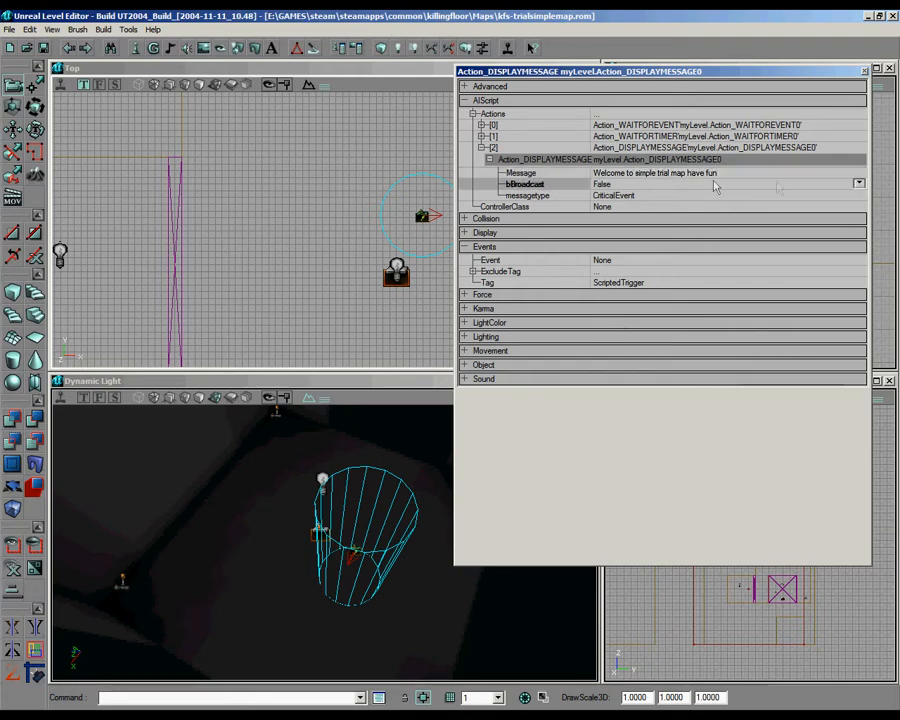
{"action": "left_click", "coordinate": [858, 184]}
{"action": "left_click", "coordinate": [747, 204]}
Step: Add an Action_TRIGGEREVENT as action [3] in the ScriptedTrigger's Actions list
{"action": "left_click", "coordinate": [673, 116]}
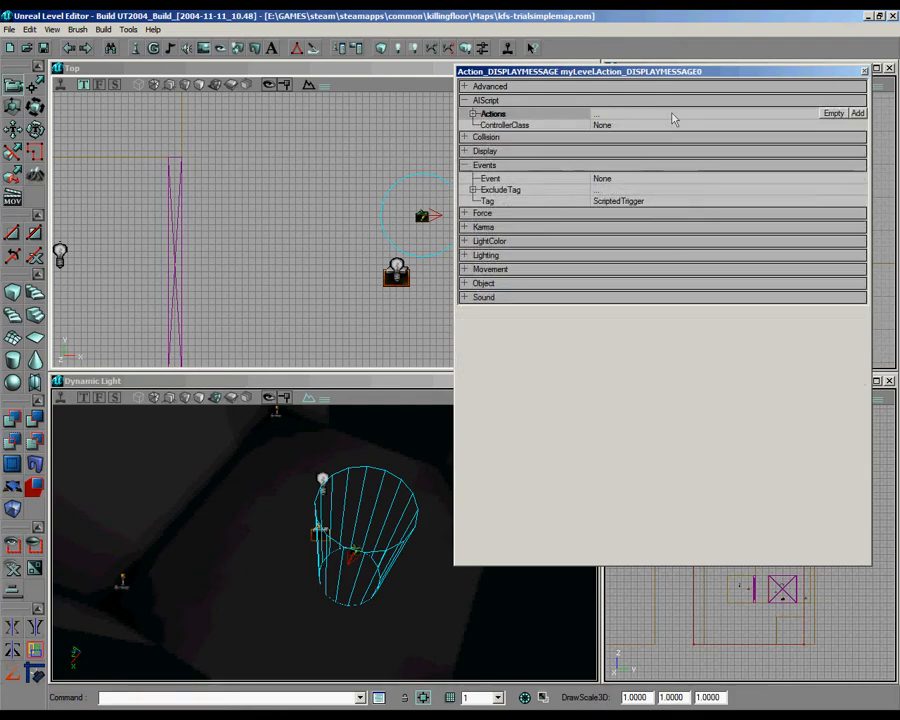
{"action": "left_click", "coordinate": [858, 113]}
{"action": "left_click", "coordinate": [683, 172]}
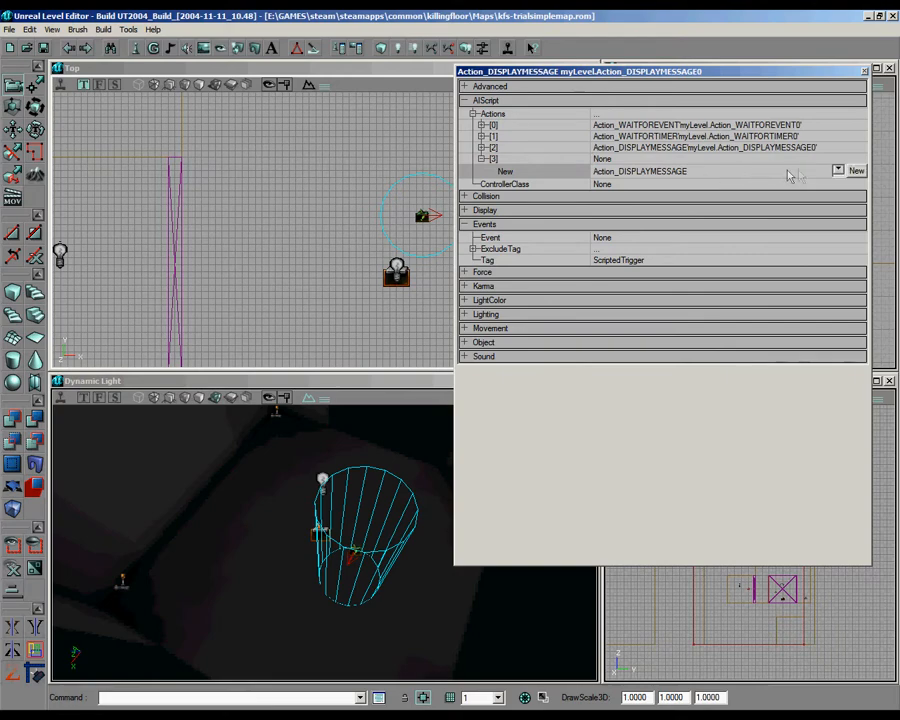
{"action": "left_click", "coordinate": [838, 171]}
{"action": "left_click_drag", "start_coordinate": [843, 255], "coordinate": [844, 368]}
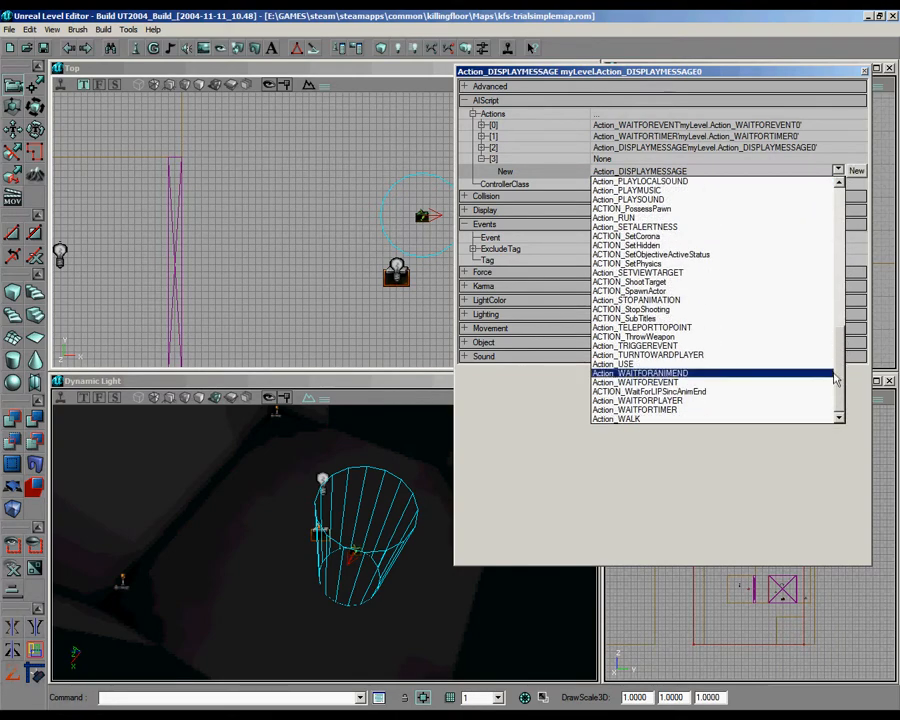
{"action": "left_click", "coordinate": [673, 346]}
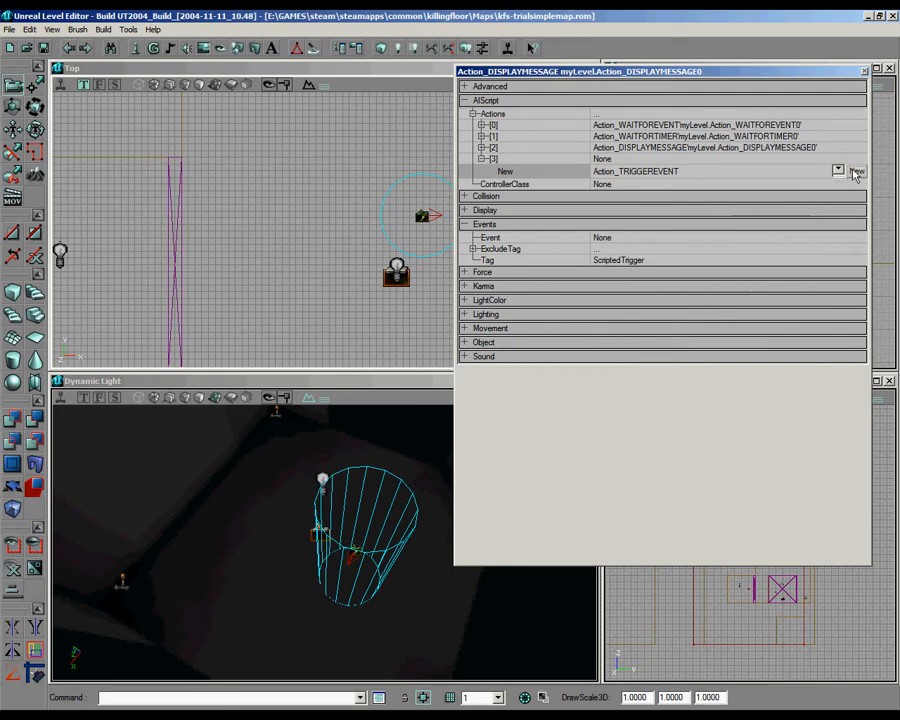
{"action": "left_click", "coordinate": [856, 171]}
Step: Set the Event of the Action_TRIGGEREVENT to "door1trial"
{"action": "left_click_drag", "start_coordinate": [211, 323], "coordinate": [289, 306]}
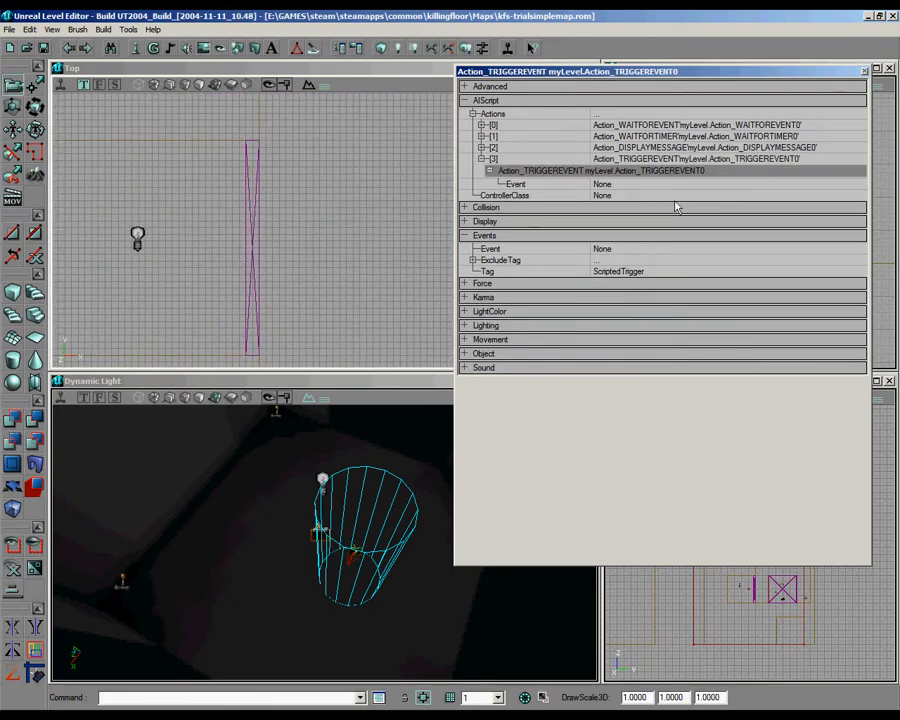
{"action": "left_click", "coordinate": [601, 184]}
{"action": "type", "text": "doo"}
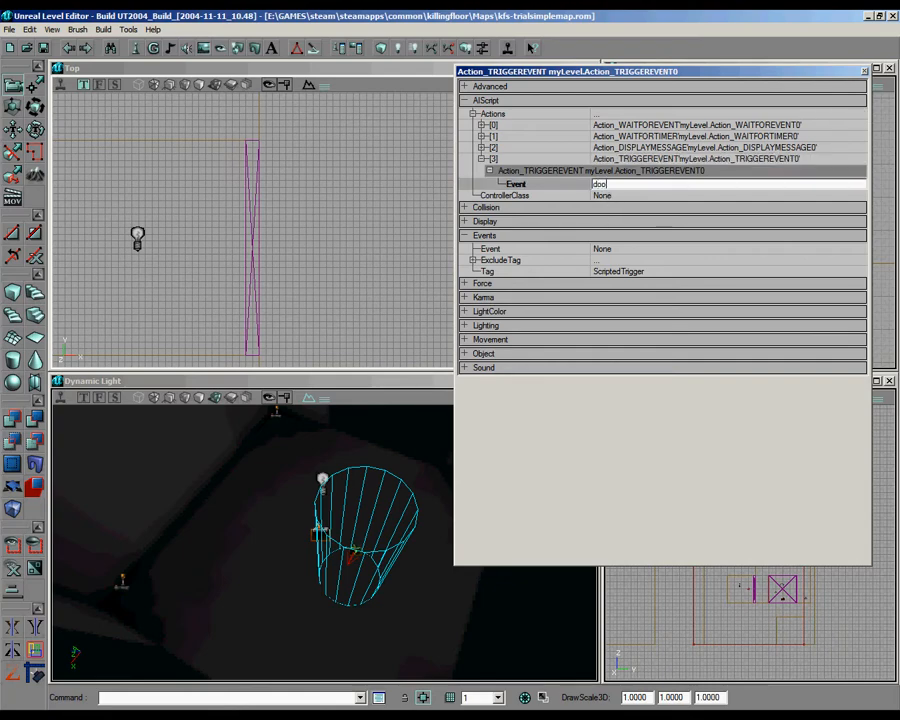
{"action": "type", "text": "r1trial"}
{"action": "left_click", "coordinate": [542, 186]}
{"action": "key", "text": "ctrl+c"}
Step: Set the Tag of the mover on the main room's west side to "door1trial" and check its Object properties
{"action": "left_click", "coordinate": [258, 235]}
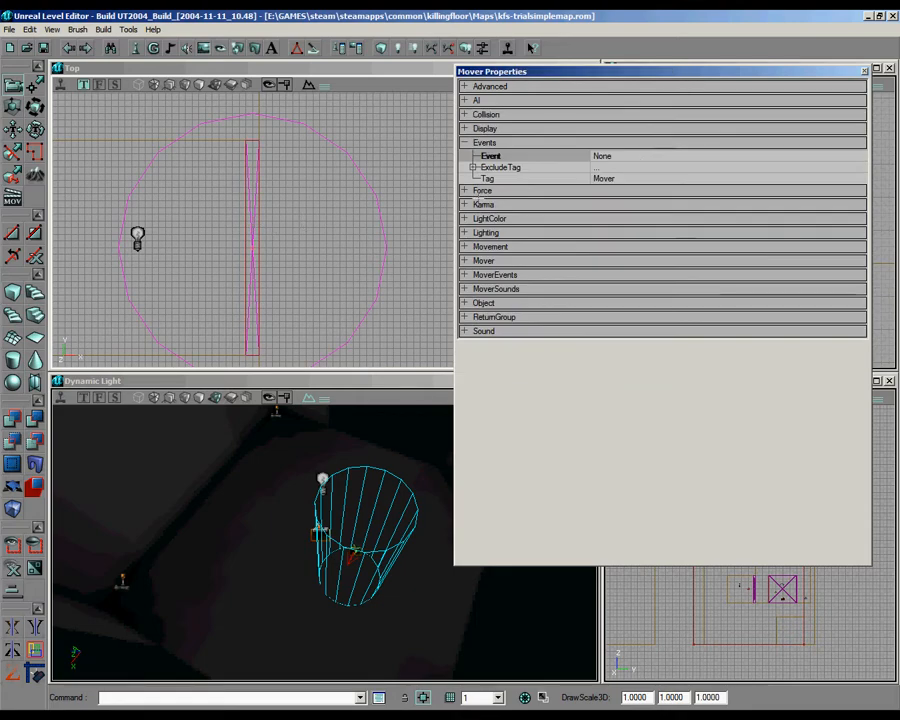
{"action": "left_click", "coordinate": [607, 181]}
{"action": "key", "text": "ctrl+v"}
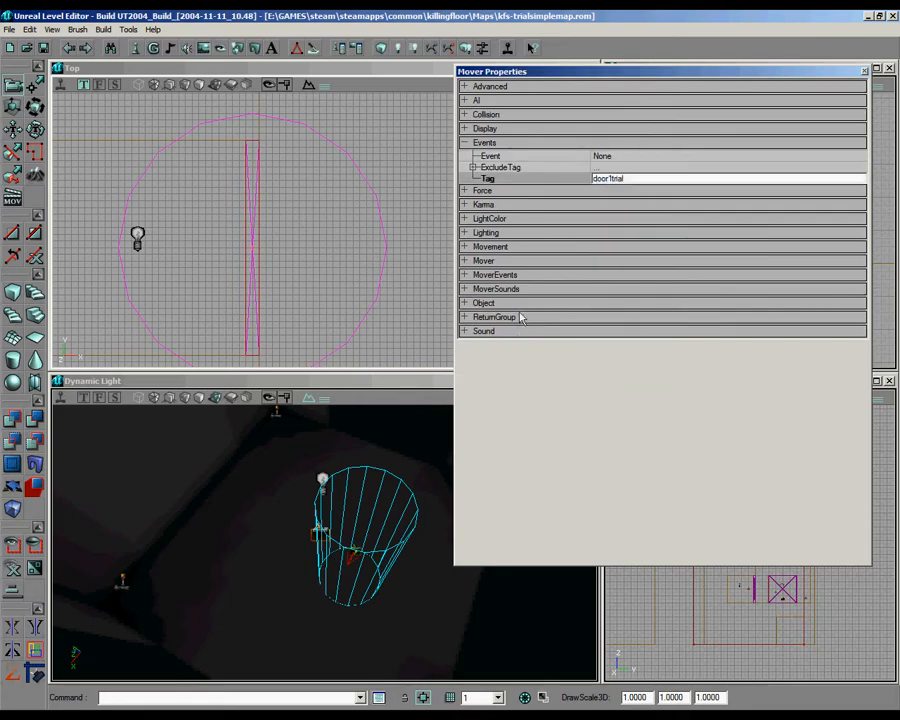
{"action": "left_click", "coordinate": [518, 304]}
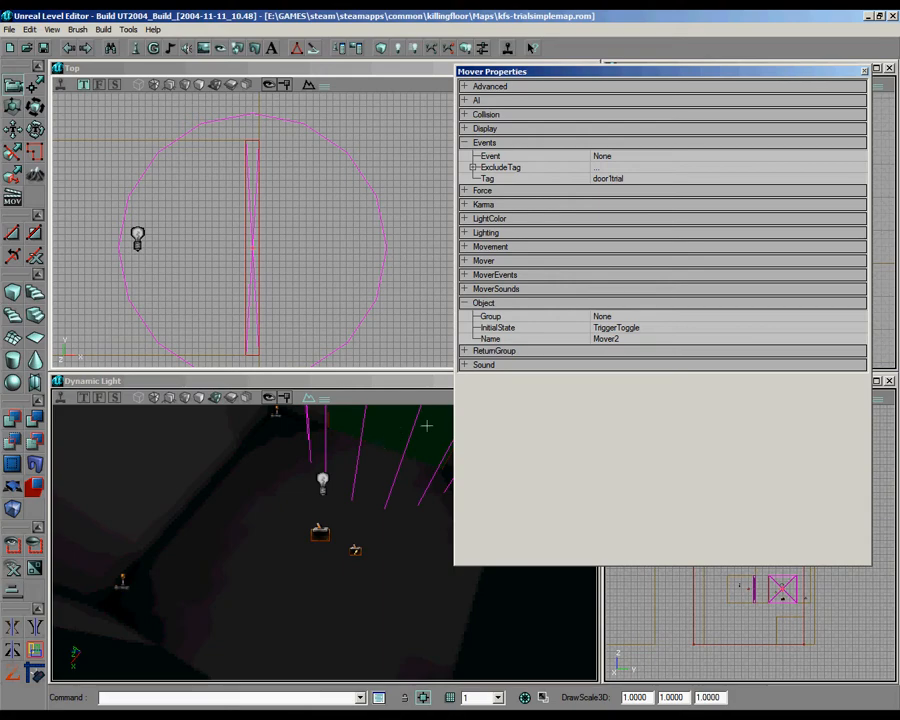
{"action": "left_click", "coordinate": [865, 72]}
Step: Check the Events properties of the mover on the main room's north side and close them
{"action": "scroll", "coordinate": [295, 208], "scroll_direction": "down", "scroll_amount": 5}
{"action": "left_click_drag", "start_coordinate": [295, 208], "coordinate": [400, 95]}
{"action": "left_click_drag", "start_coordinate": [291, 281], "coordinate": [320, 213]}
{"action": "scroll", "coordinate": [320, 213], "scroll_direction": "up", "scroll_amount": 5}
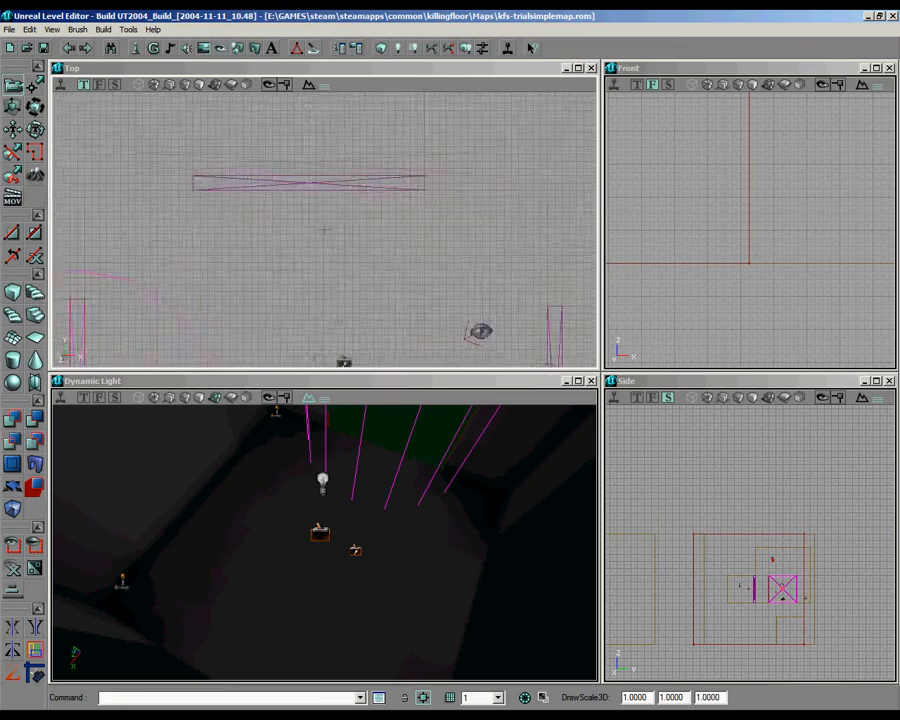
{"action": "left_click", "coordinate": [370, 172]}
{"action": "right_click", "coordinate": [368, 174]}
{"action": "left_click", "coordinate": [400, 178]}
{"action": "left_click", "coordinate": [505, 150]}
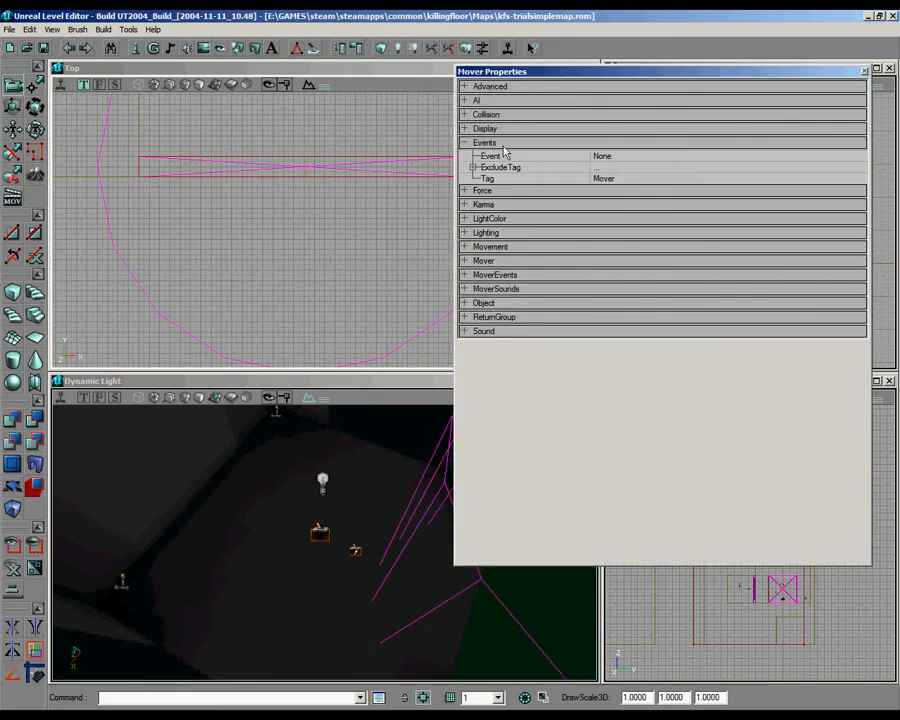
{"action": "left_click", "coordinate": [865, 72]}
Step: Examine the layout of the side rooms, door movers and outlying rooms in the Top and perspective viewports
{"action": "scroll", "coordinate": [419, 202], "scroll_direction": "down", "scroll_amount": 7}
{"action": "scroll", "coordinate": [419, 215], "scroll_direction": "up", "scroll_amount": 1}
{"action": "left_click_drag", "start_coordinate": [416, 232], "coordinate": [370, 202]}
{"action": "scroll", "coordinate": [417, 187], "scroll_direction": "up", "scroll_amount": 3}
{"action": "right_click_drag", "start_coordinate": [416, 506], "coordinate": [357, 591]}
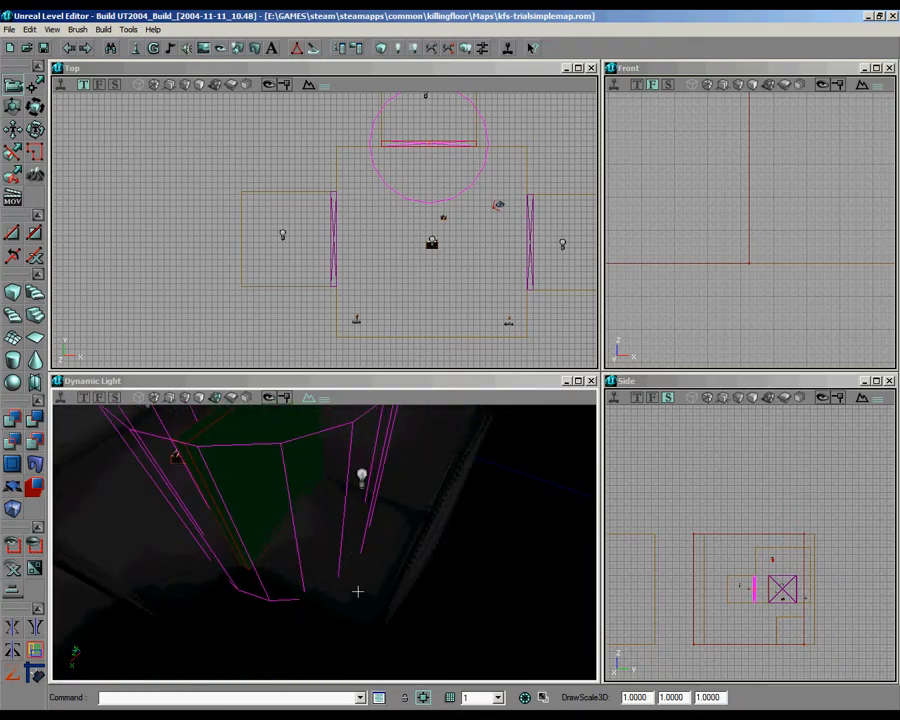
{"action": "scroll", "coordinate": [349, 243], "scroll_direction": "down", "scroll_amount": 3}
{"action": "left_click_drag", "start_coordinate": [349, 243], "coordinate": [317, 161]}
{"action": "scroll", "coordinate": [321, 207], "scroll_direction": "up", "scroll_amount": 3}
{"action": "scroll", "coordinate": [296, 166], "scroll_direction": "up", "scroll_amount": 2}
{"action": "scroll", "coordinate": [370, 216], "scroll_direction": "down", "scroll_amount": 3}
{"action": "left_click_drag", "start_coordinate": [370, 216], "coordinate": [321, 229]}
{"action": "scroll", "coordinate": [321, 229], "scroll_direction": "down", "scroll_amount": 5}
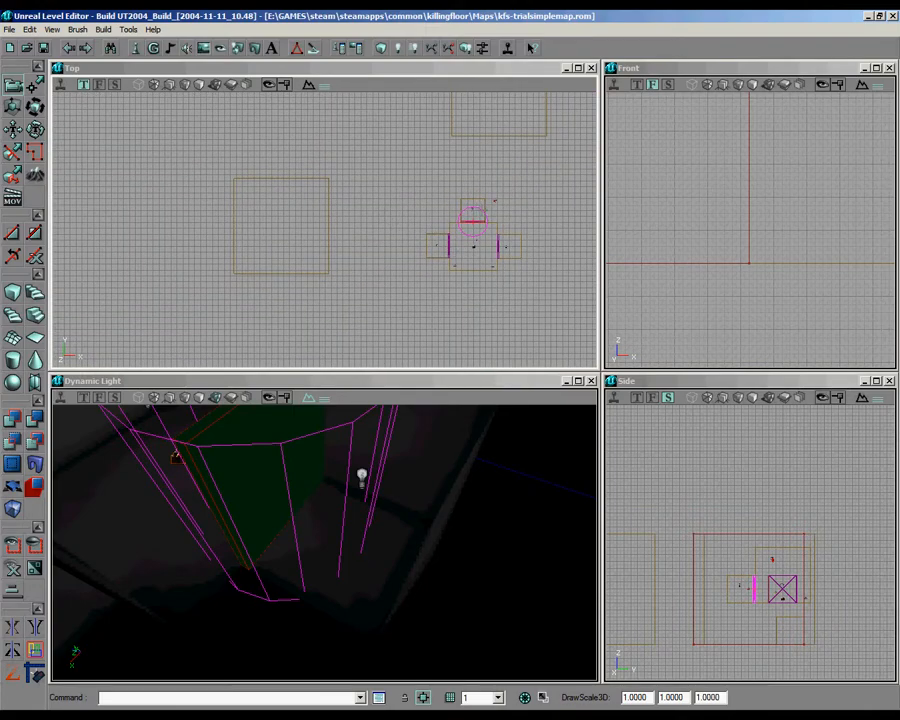
{"action": "left_click_drag", "start_coordinate": [400, 475], "coordinate": [323, 541]}
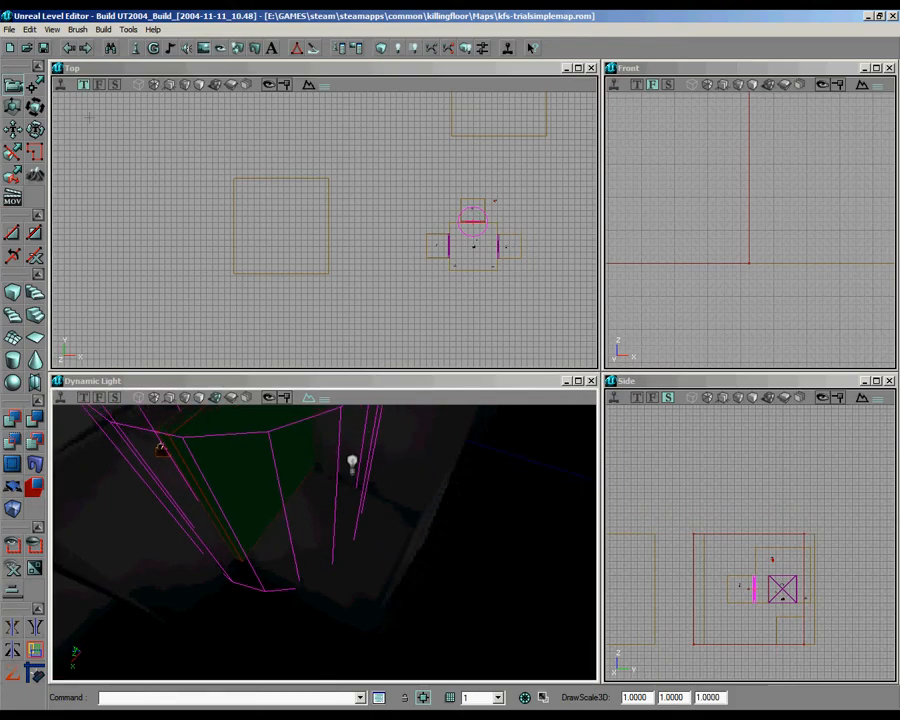
Step: View the class packages available to open in the Actor Classes browser, cancel the dialog and minimize the browser
{"action": "left_click", "coordinate": [136, 48]}
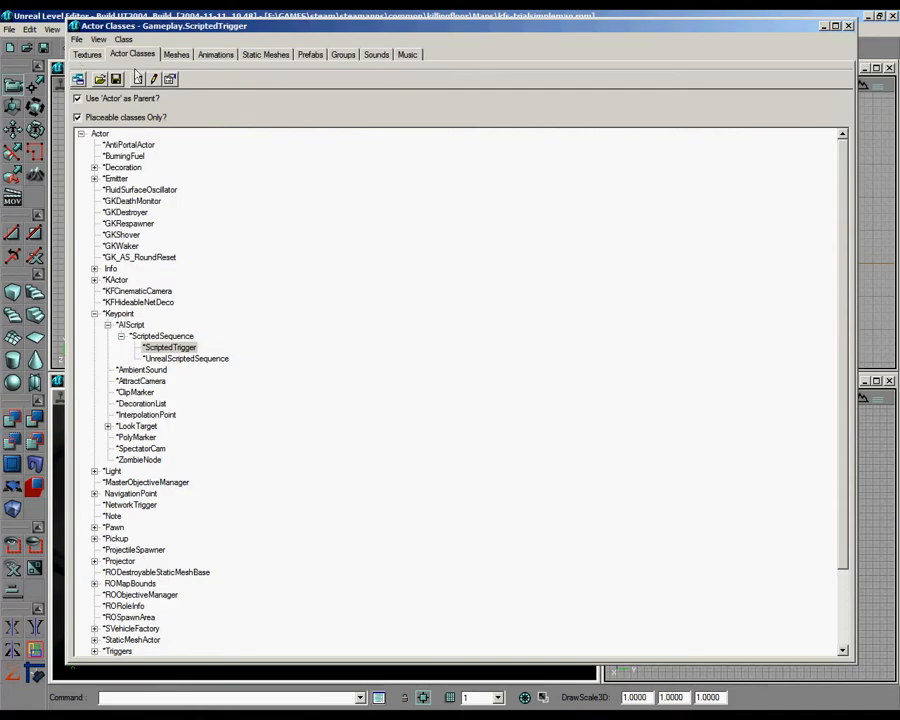
{"action": "left_click", "coordinate": [77, 39]}
{"action": "left_click", "coordinate": [86, 55]}
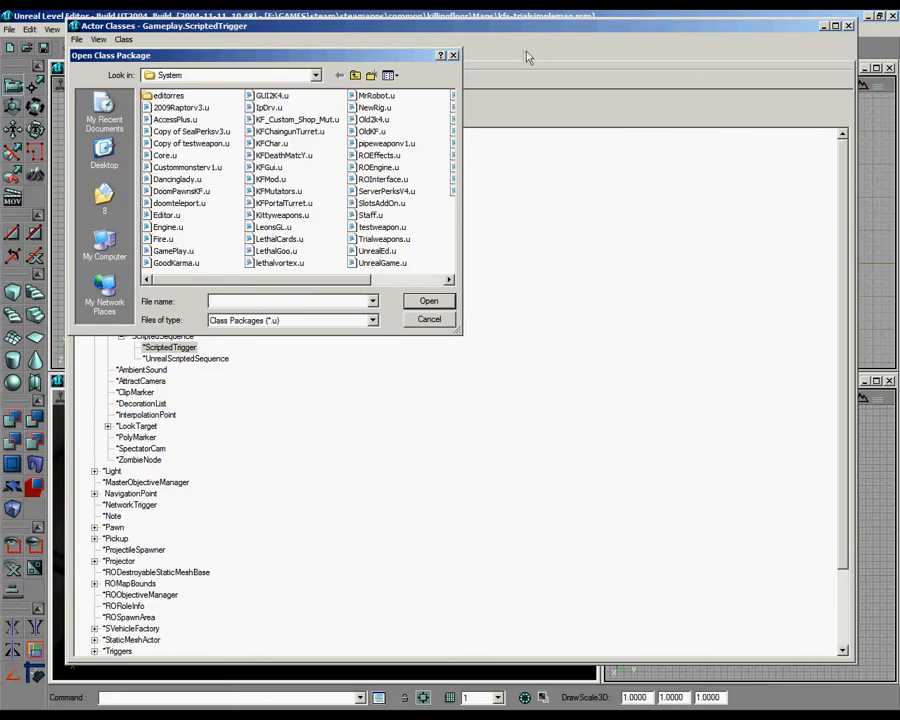
{"action": "key", "text": "Escape"}
{"action": "left_click", "coordinate": [826, 28]}
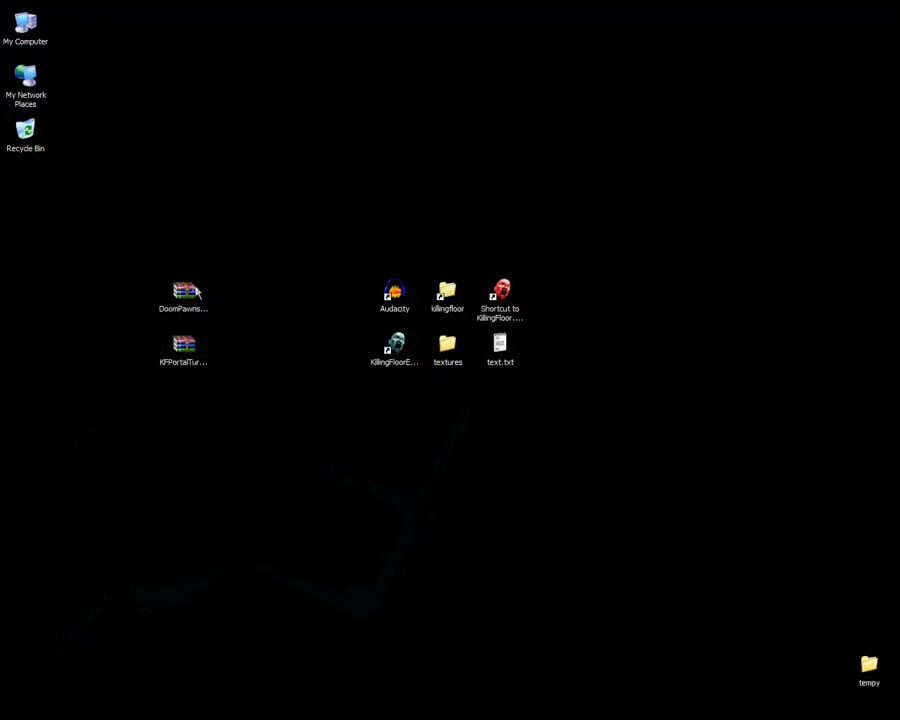
Step: Open DoomPawnsKF.rar in WinRAR from the desktop and compare its files with those in the killingfloor System folder
{"action": "double_click", "coordinate": [184, 292]}
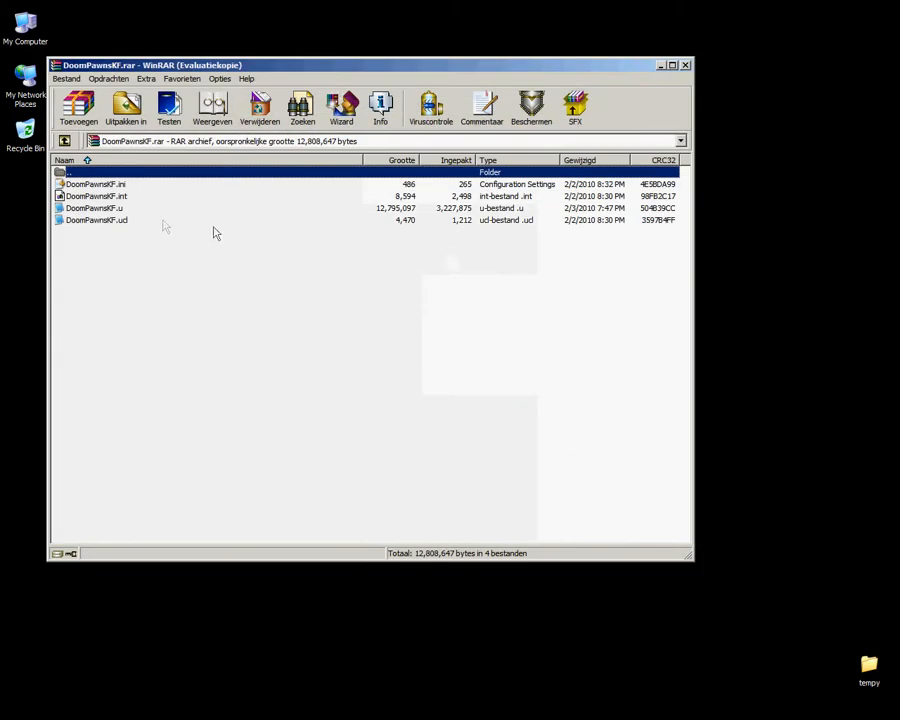
{"action": "left_click_drag", "start_coordinate": [135, 237], "coordinate": [90, 186]}
{"action": "left_click", "coordinate": [92, 185]}
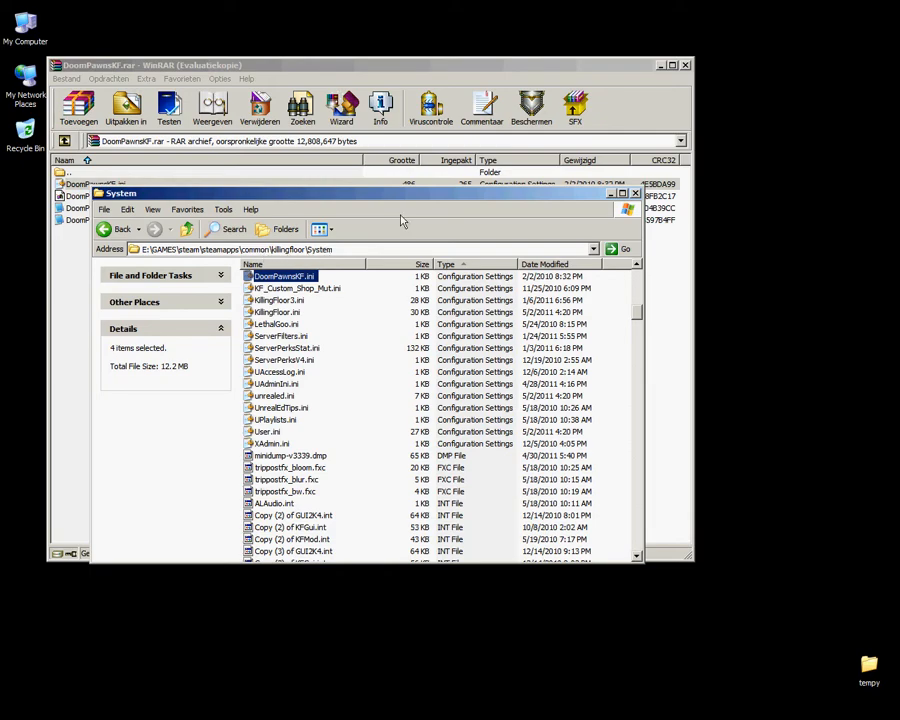
{"action": "left_click_drag", "start_coordinate": [397, 197], "coordinate": [509, 186]}
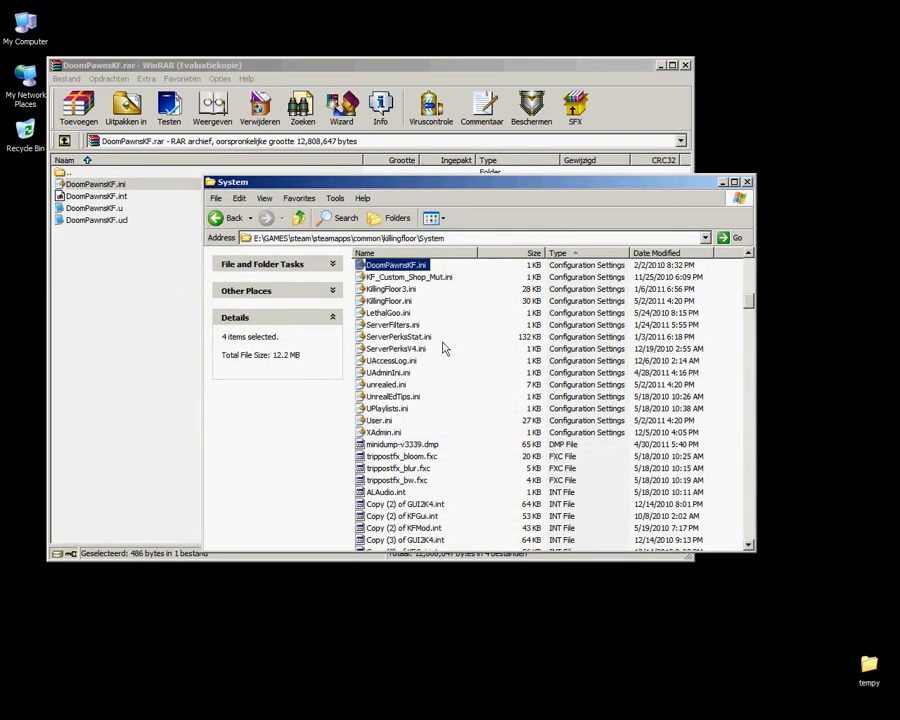
Step: Close the System folder and WinRAR, return to Unreal Level Editor and load the DoomPawnsKF.u class package in the Actor Classes browser
{"action": "left_click", "coordinate": [746, 183]}
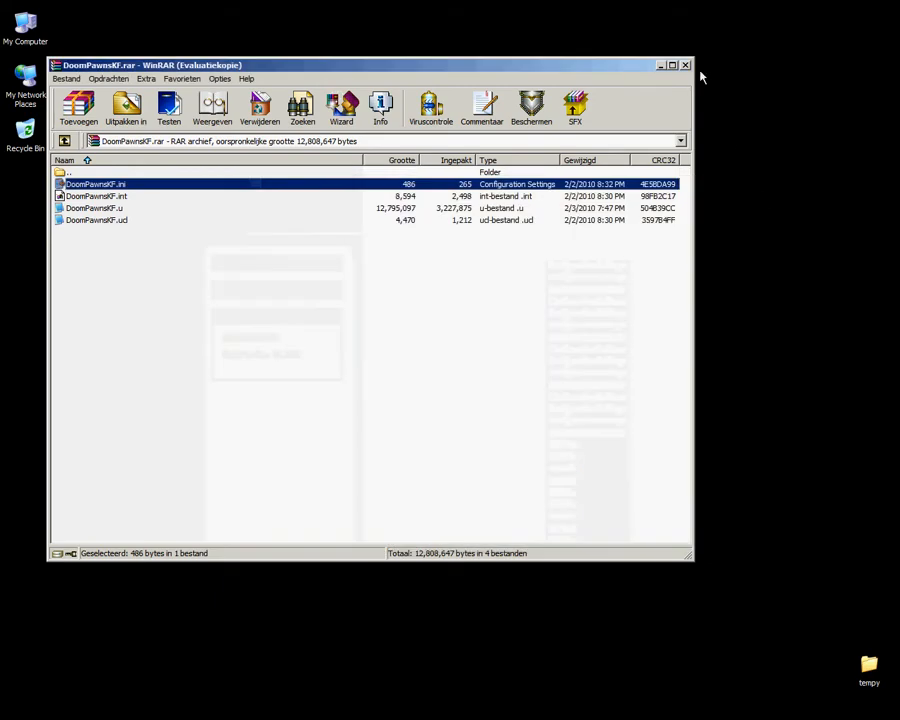
{"action": "left_click", "coordinate": [686, 65]}
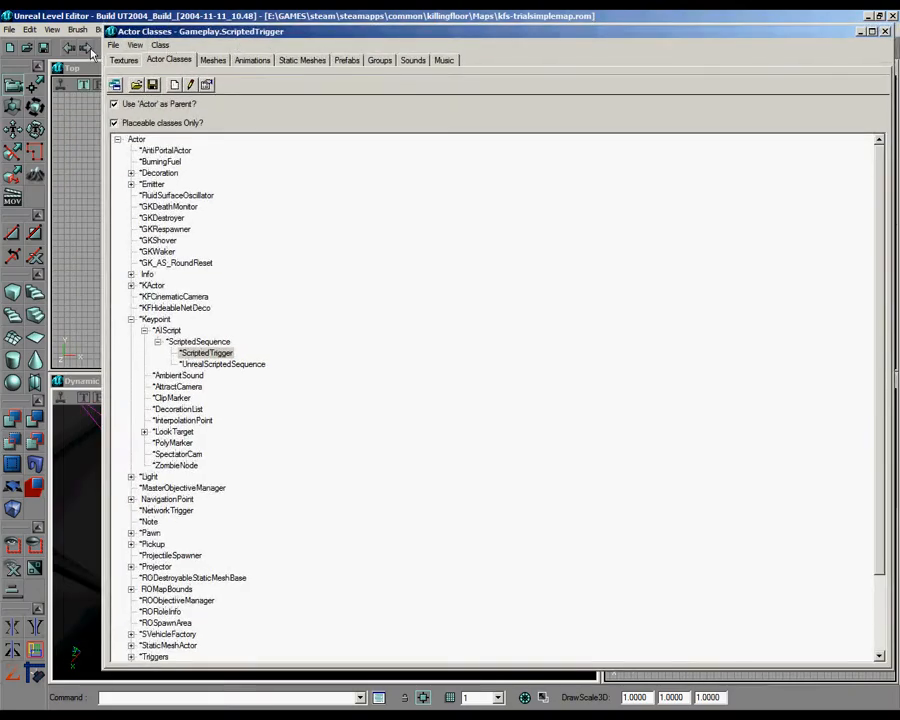
{"action": "left_click", "coordinate": [114, 46]}
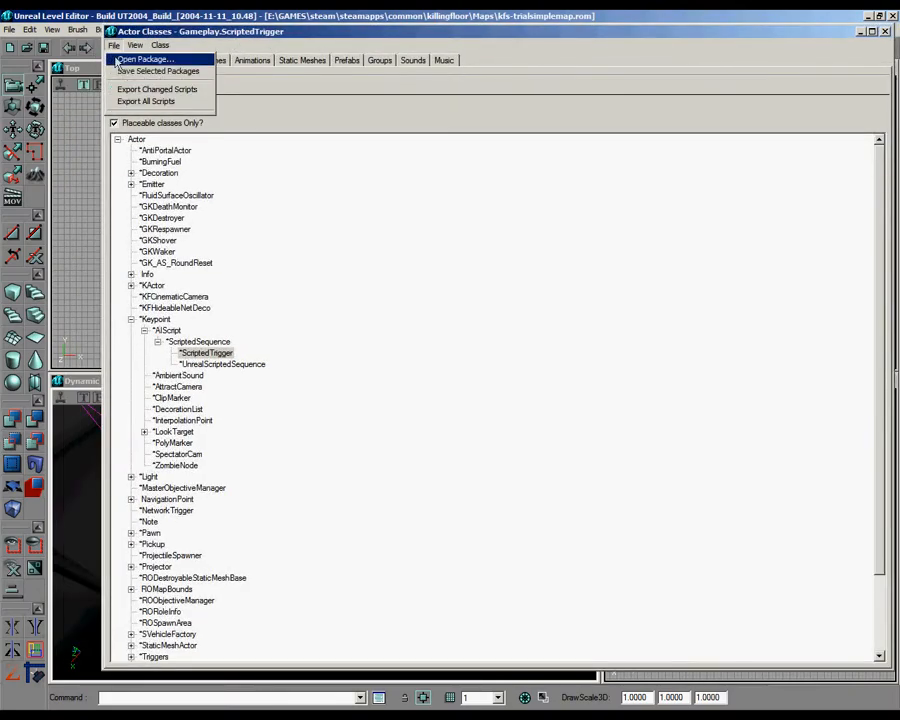
{"action": "left_click", "coordinate": [132, 58]}
{"action": "left_click", "coordinate": [278, 215]}
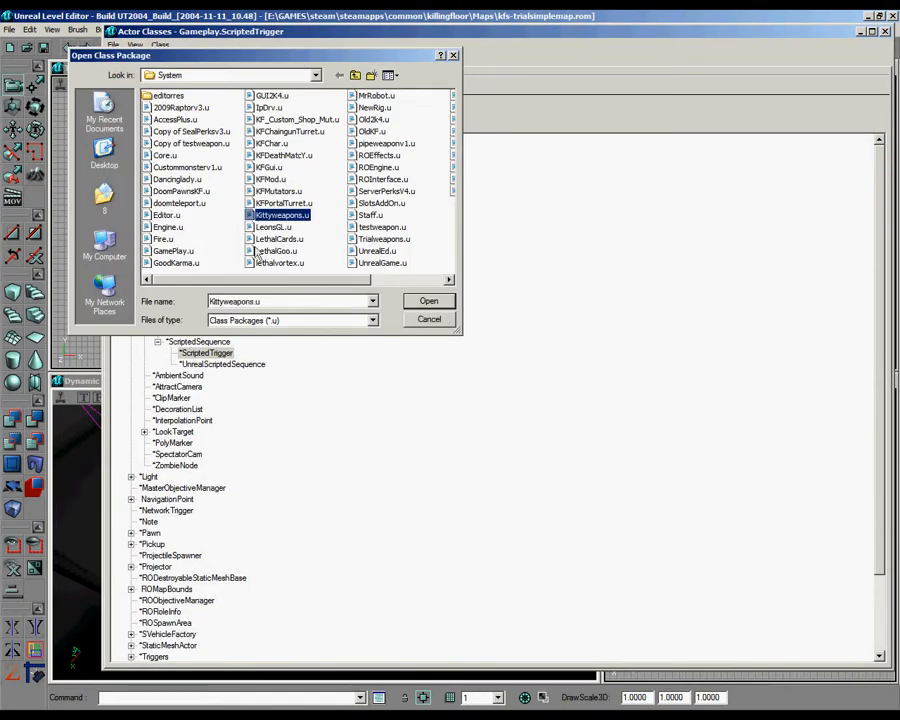
{"action": "key", "text": "d"}
{"action": "key", "text": "d"}
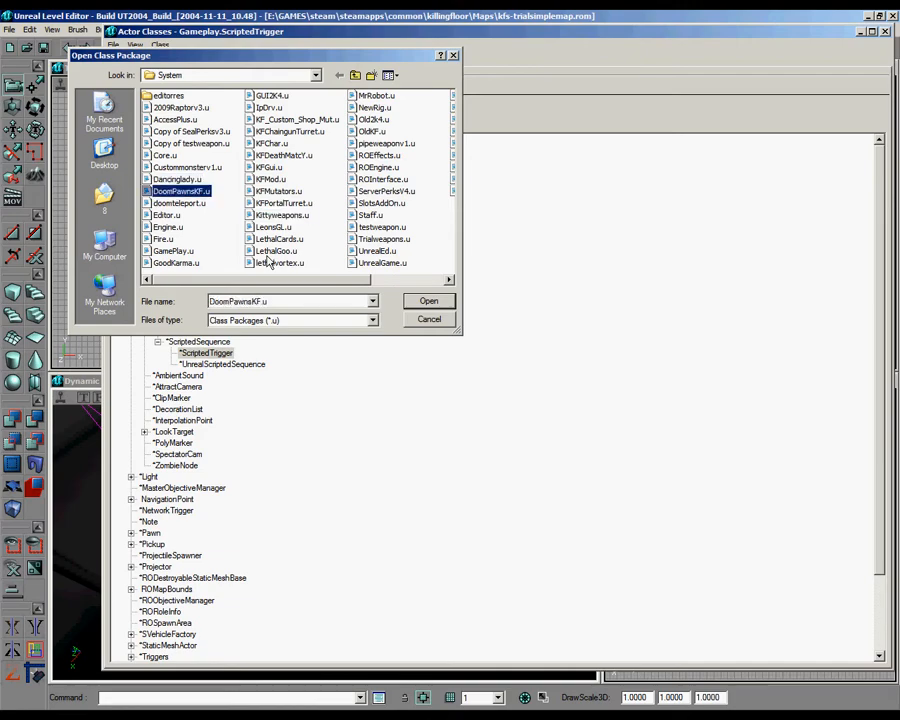
{"action": "left_click", "coordinate": [430, 302]}
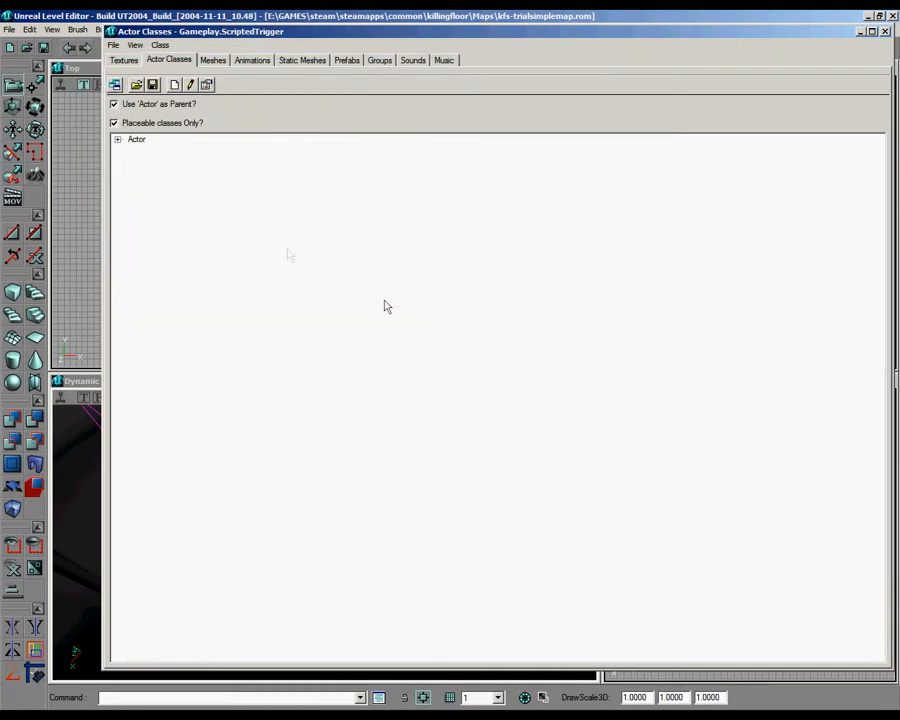
Step: Examine the DoomPawns monster classes under Pawn > UnrealPawn > xPawn > Monster > Skaarj > KFMonster and collapse the Pawn branch
{"action": "left_click", "coordinate": [117, 141]}
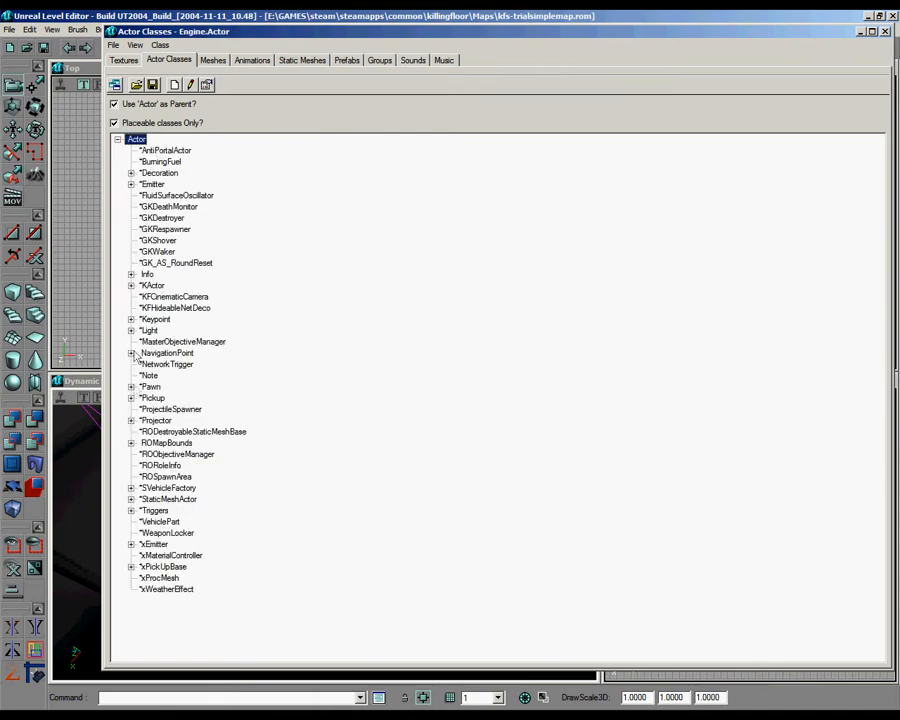
{"action": "left_click", "coordinate": [131, 387]}
{"action": "left_click", "coordinate": [145, 432]}
{"action": "left_click", "coordinate": [157, 443]}
{"action": "left_click", "coordinate": [171, 466]}
{"action": "left_click", "coordinate": [184, 488]}
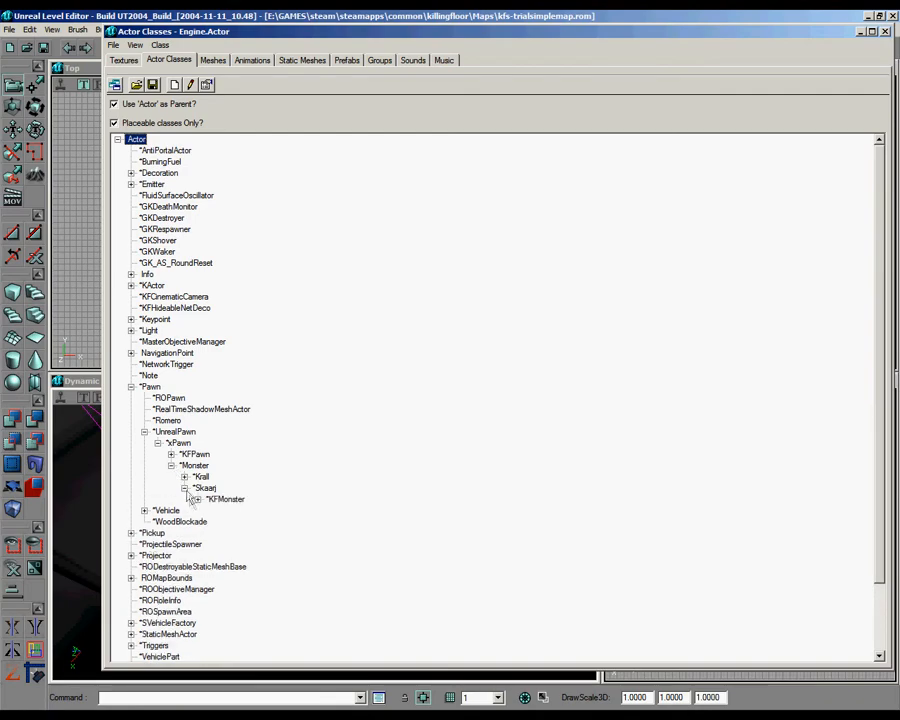
{"action": "left_click", "coordinate": [198, 499]}
{"action": "double_click", "coordinate": [230, 511]}
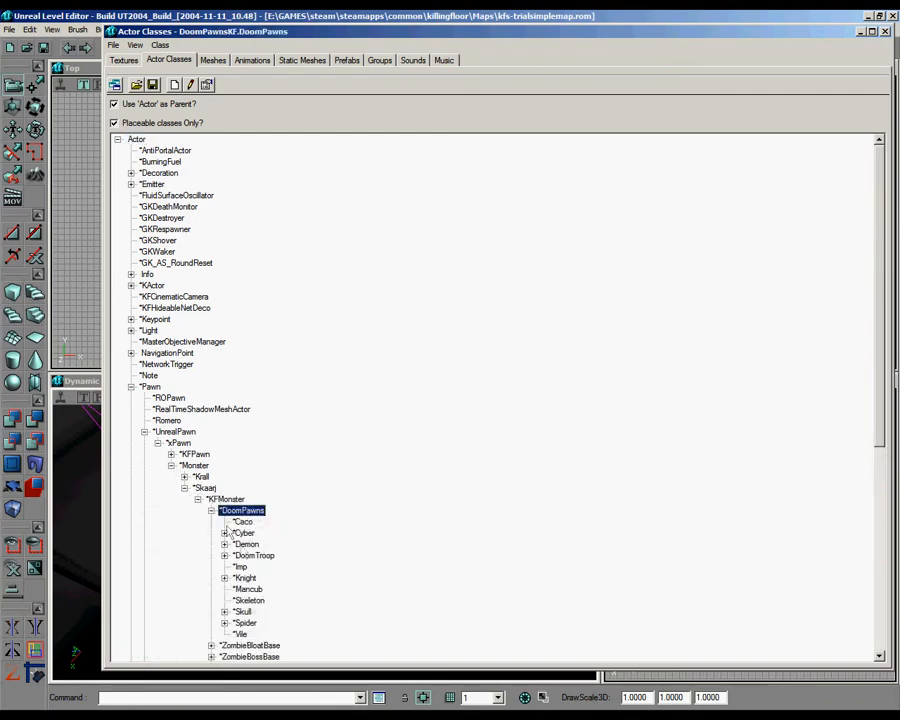
{"action": "left_click", "coordinate": [211, 511]}
{"action": "left_click", "coordinate": [184, 488]}
{"action": "left_click", "coordinate": [157, 443]}
{"action": "left_click", "coordinate": [144, 431]}
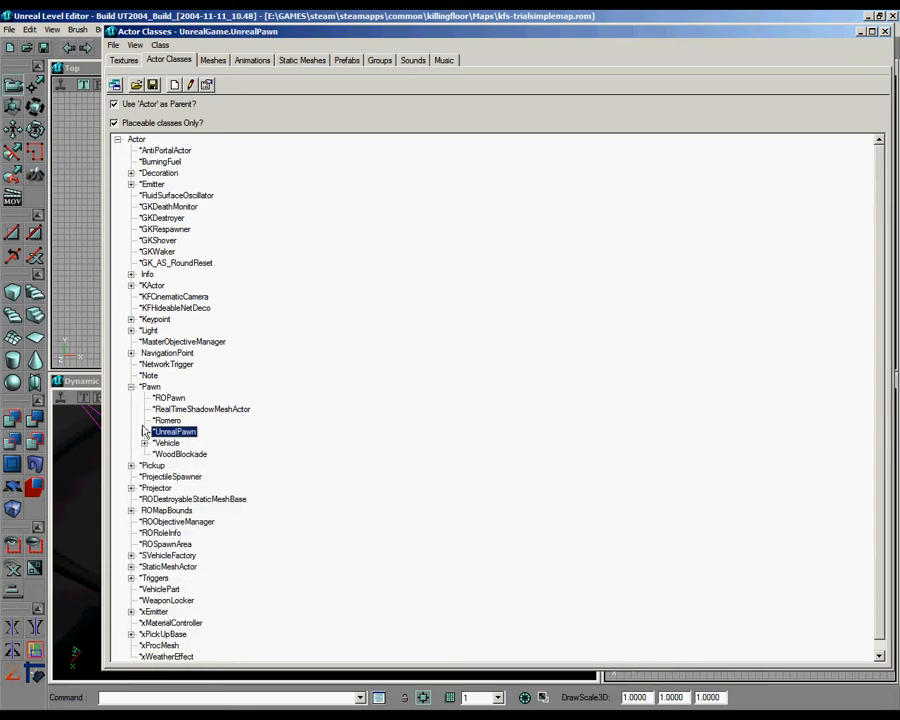
{"action": "left_click", "coordinate": [130, 386]}
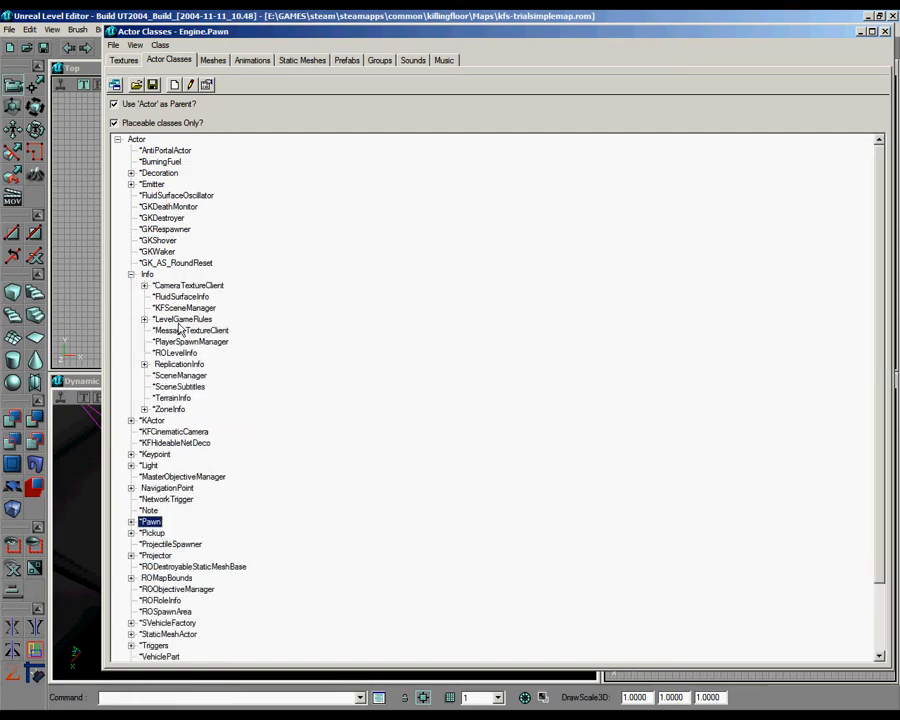
Step: Choose the DoomSPMapSetup class under LevelGameRules > KFSPLevelInfo and add one such actor near the main room's south side
{"action": "left_click", "coordinate": [160, 319]}
{"action": "left_click", "coordinate": [144, 319]}
{"action": "left_click", "coordinate": [157, 330]}
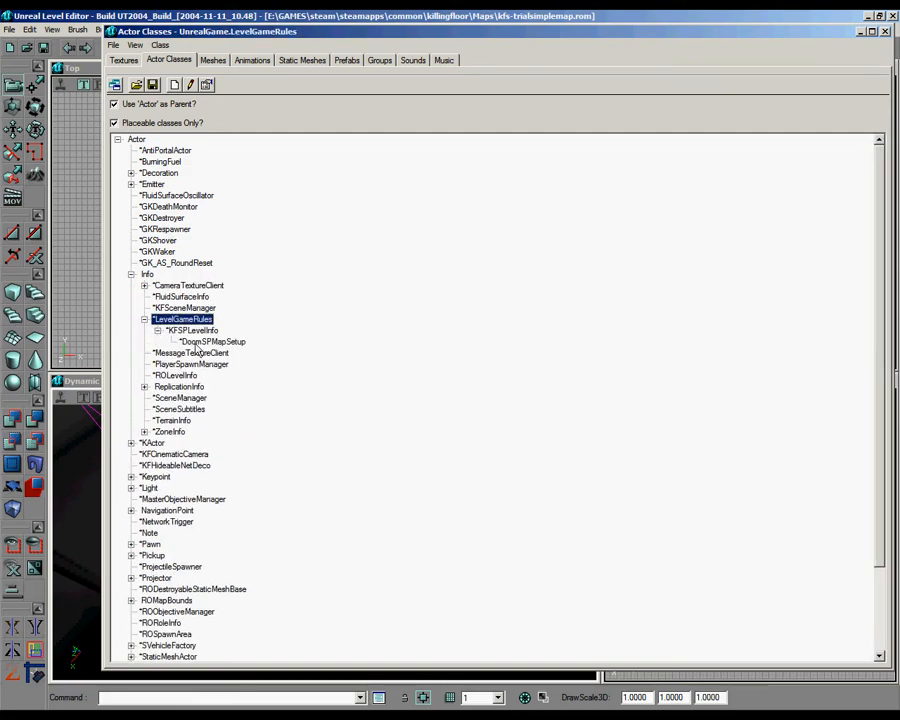
{"action": "left_click", "coordinate": [212, 341]}
{"action": "left_click", "coordinate": [884, 34]}
{"action": "right_click_drag", "start_coordinate": [304, 511], "coordinate": [299, 607]}
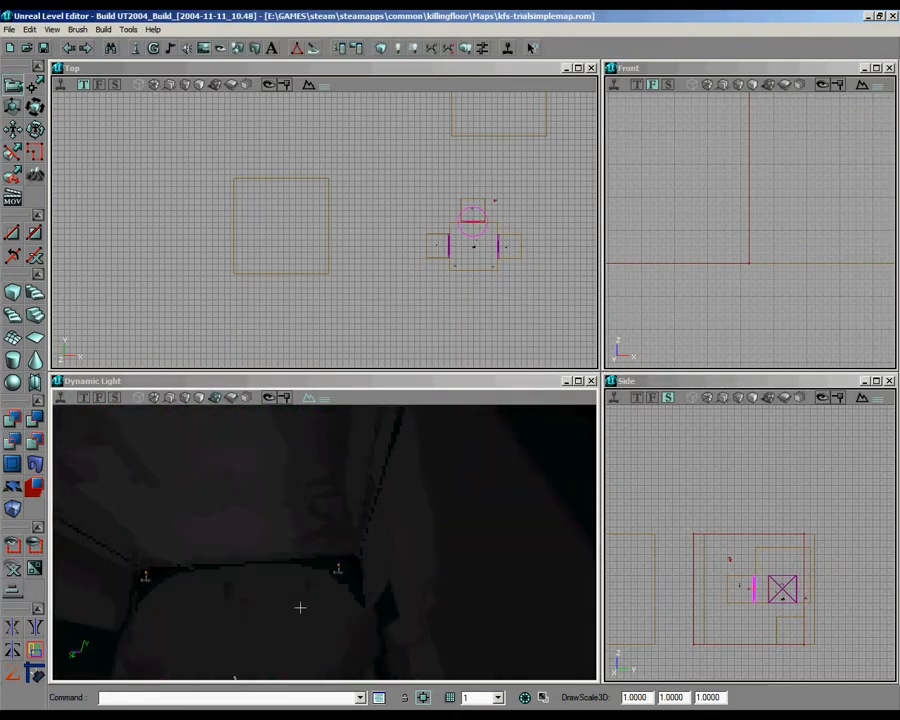
{"action": "right_click", "coordinate": [287, 590]}
{"action": "left_click", "coordinate": [346, 433]}
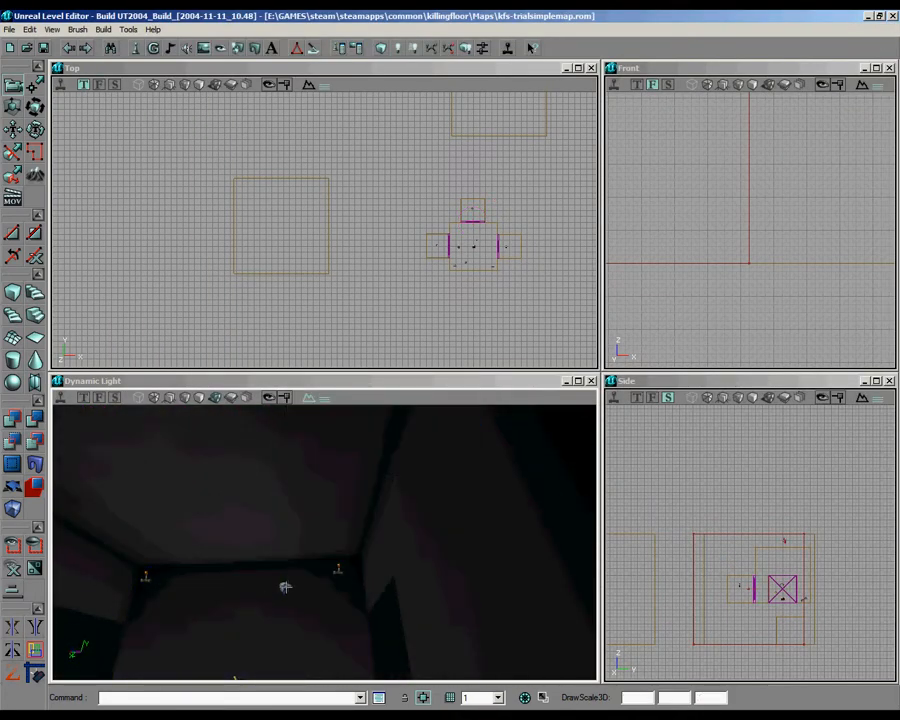
Step: Select the new DoomSPMapSetup actor and open the KFSPLevelInfo group of its properties
{"action": "left_click", "coordinate": [285, 587]}
{"action": "right_click_drag", "start_coordinate": [318, 585], "coordinate": [334, 588]}
{"action": "left_click_drag", "start_coordinate": [334, 588], "coordinate": [293, 518]}
{"action": "right_click_drag", "start_coordinate": [293, 518], "coordinate": [311, 571]}
{"action": "right_click", "coordinate": [377, 520]}
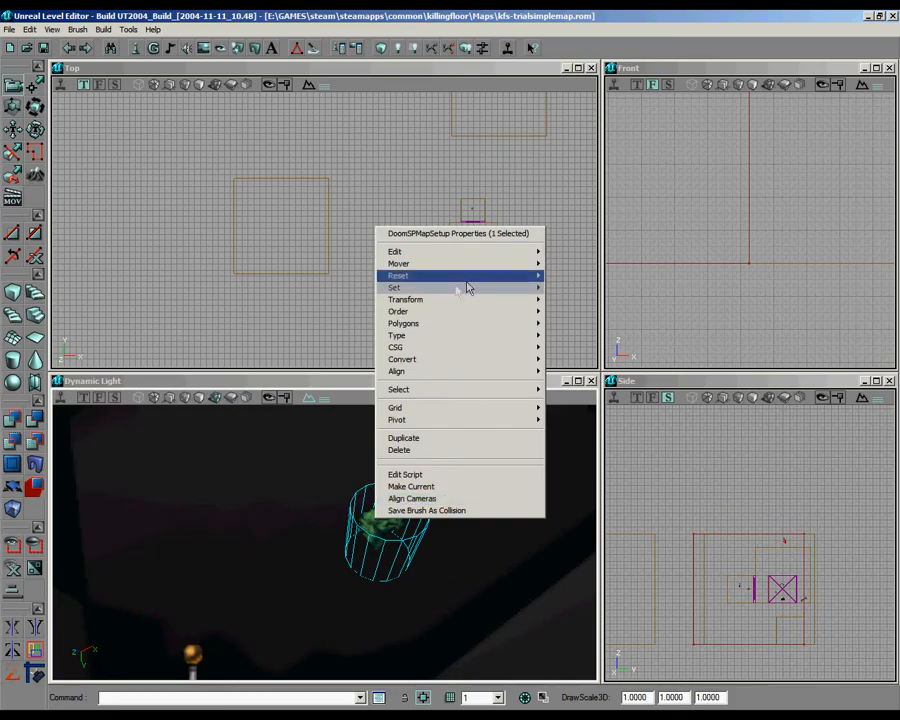
{"action": "left_click", "coordinate": [443, 235]}
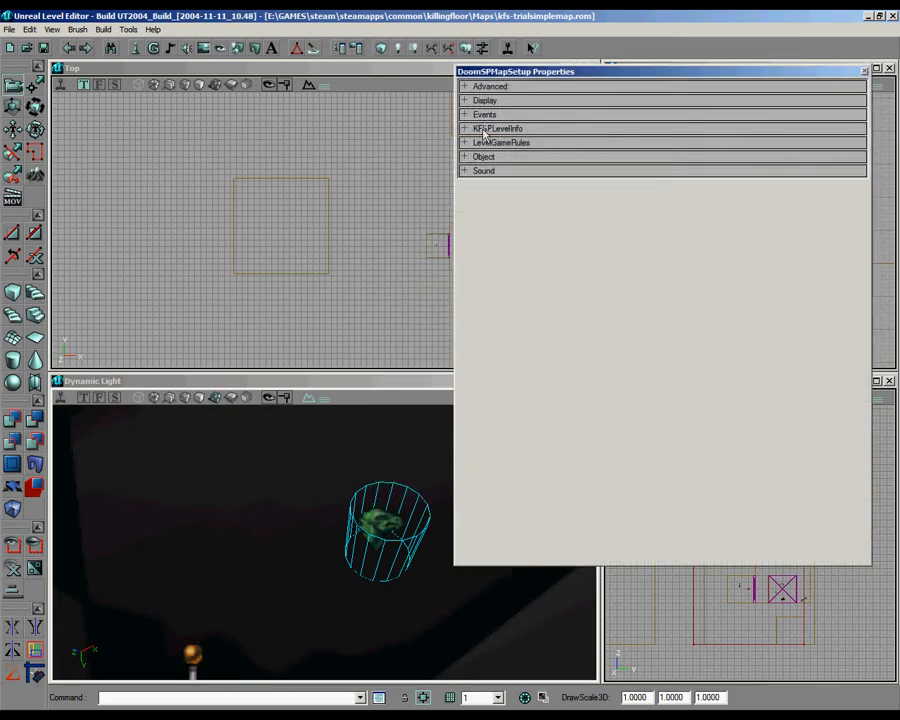
{"action": "left_click", "coordinate": [490, 129]}
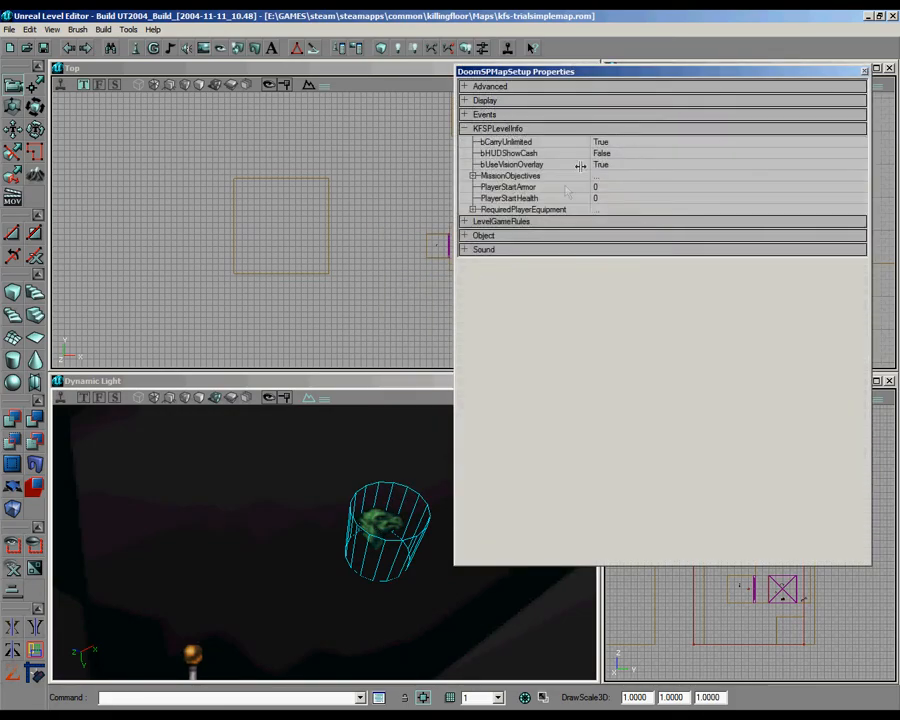
Step: Replace the default mission objective with a new entry reading "Complete all trials"
{"action": "left_click", "coordinate": [540, 176]}
{"action": "left_click", "coordinate": [728, 186]}
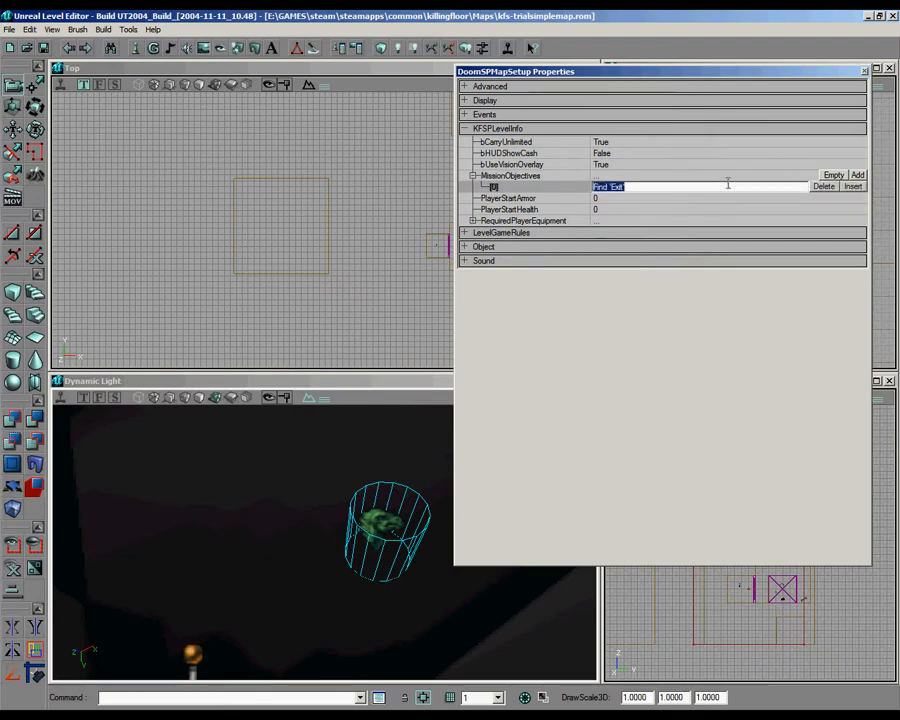
{"action": "left_click", "coordinate": [824, 186]}
{"action": "left_click", "coordinate": [858, 175]}
{"action": "left_click", "coordinate": [725, 197]}
{"action": "left_click", "coordinate": [720, 187]}
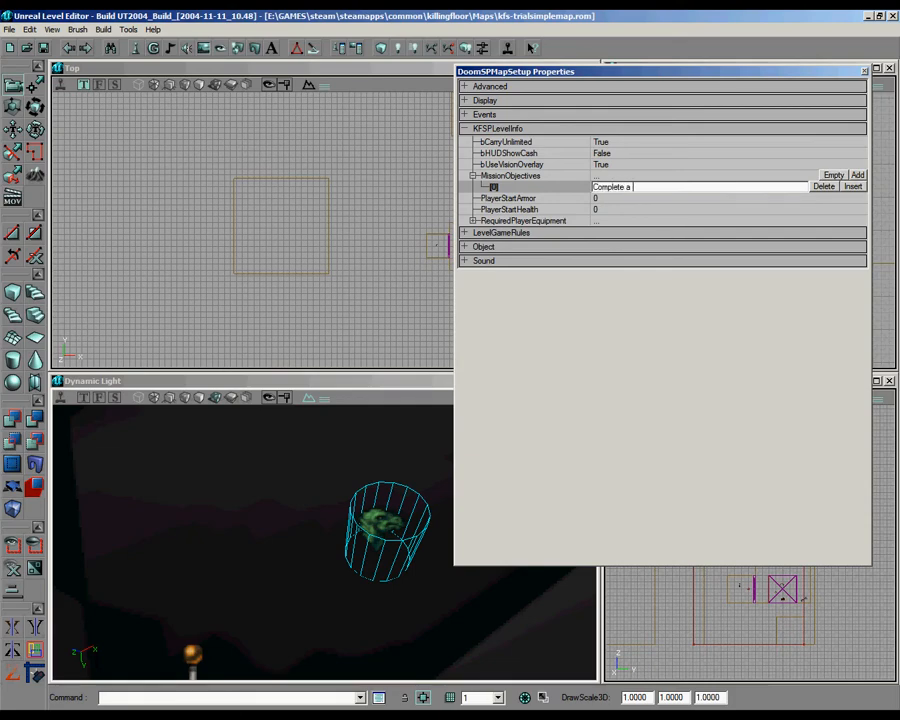
{"action": "type", "text": "Complete all trials"}
Step: Set both PlayerStartArmor and PlayerStartHealth to 100
{"action": "left_click", "coordinate": [608, 198]}
{"action": "type", "text": "100"}
{"action": "left_click", "coordinate": [595, 209]}
{"action": "type", "text": "100"}
Step: Empty the RequiredPlayerEquipment list and add the Single weapon class as its first entry
{"action": "left_click", "coordinate": [570, 221]}
{"action": "left_click", "coordinate": [668, 233]}
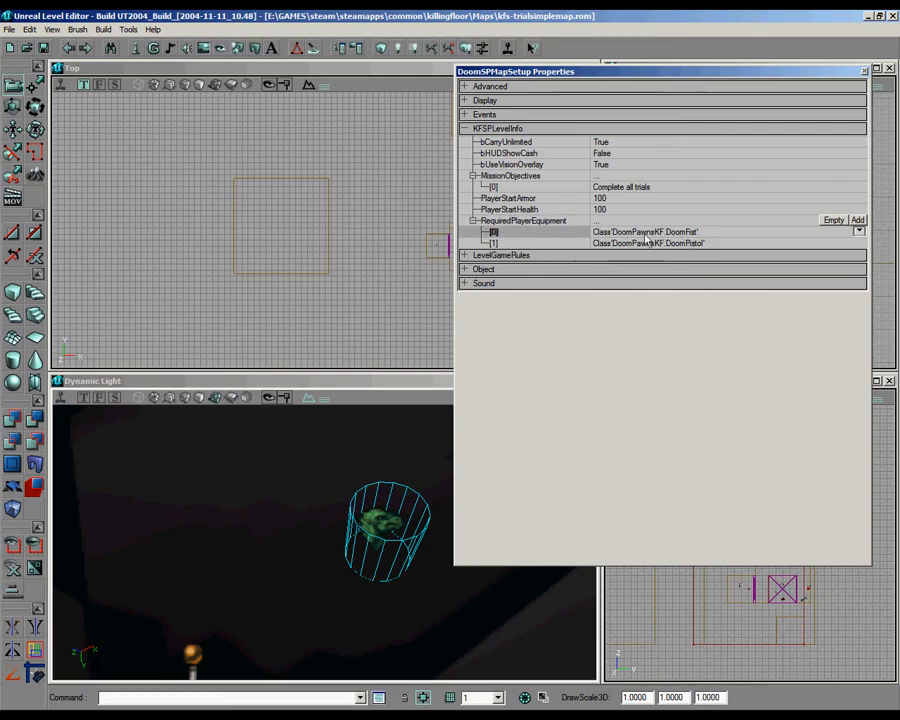
{"action": "left_click", "coordinate": [834, 220]}
{"action": "left_click", "coordinate": [858, 220]}
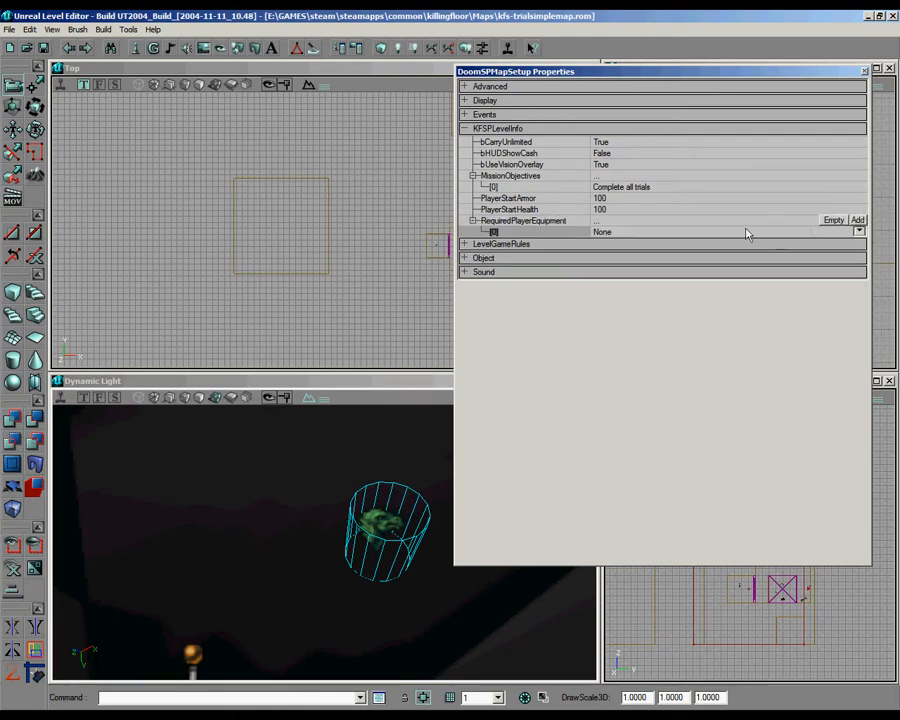
{"action": "left_click", "coordinate": [859, 231]}
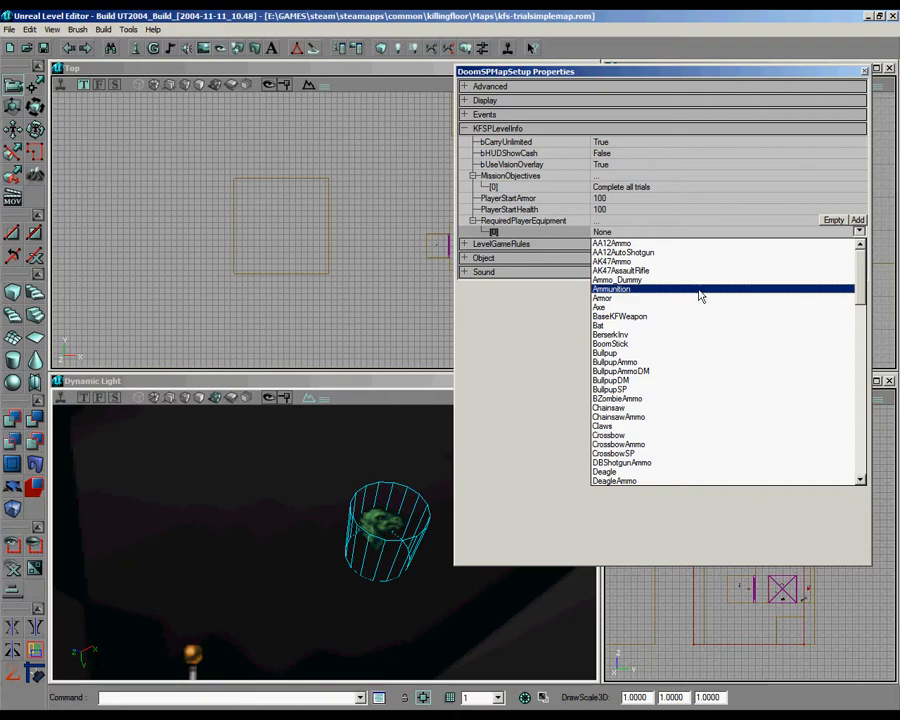
{"action": "type", "text": "si"}
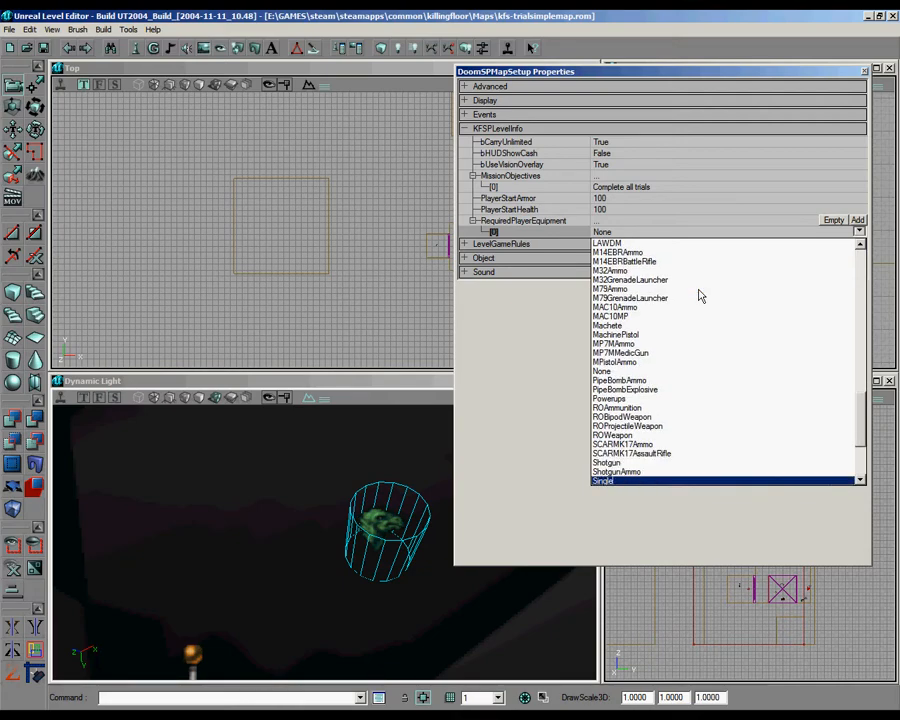
{"action": "left_click", "coordinate": [642, 481]}
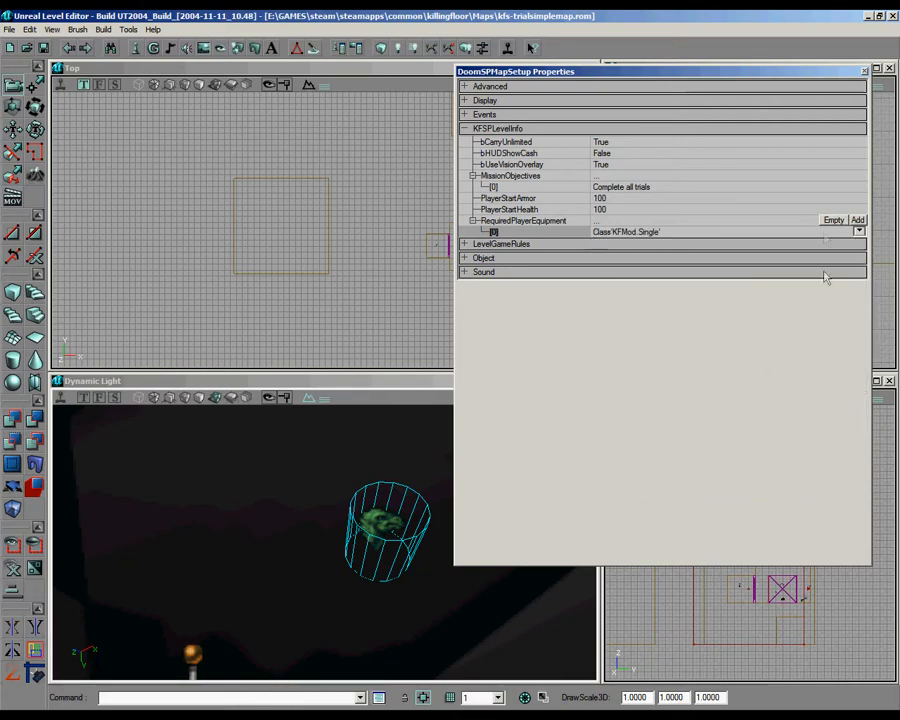
Step: Add the Syringe class as the second RequiredPlayerEquipment entry
{"action": "left_click", "coordinate": [857, 220]}
{"action": "left_click", "coordinate": [858, 242]}
{"action": "type", "text": "sy"}
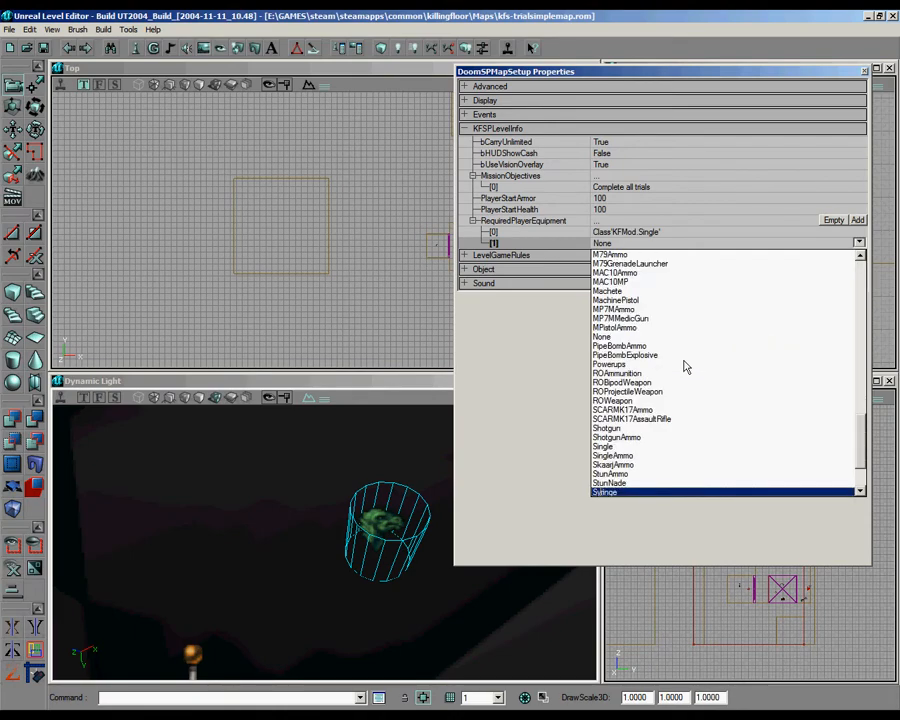
{"action": "left_click", "coordinate": [647, 492]}
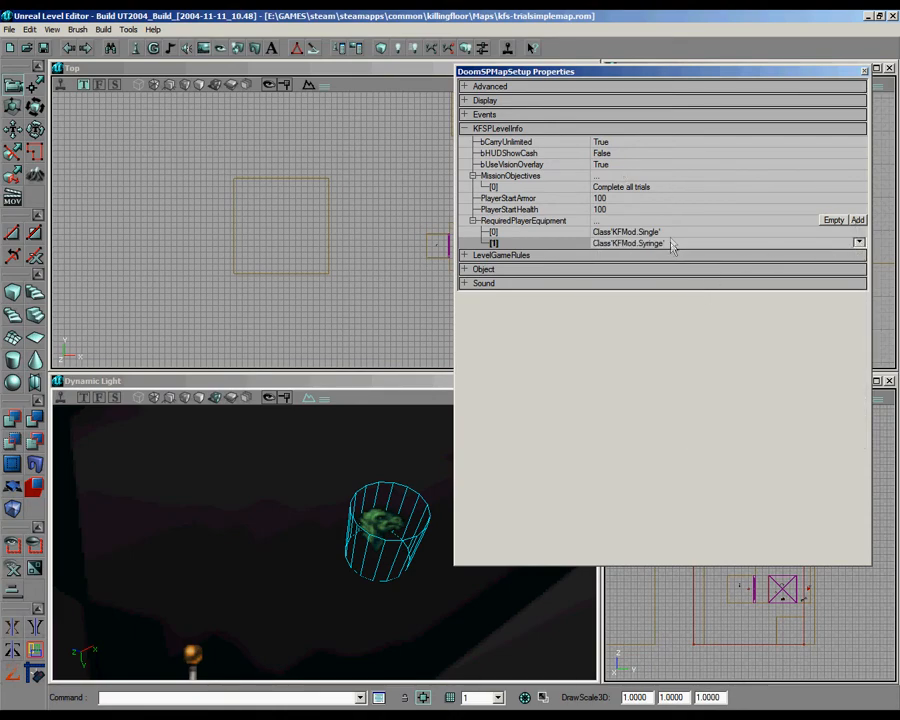
Step: Add the knife class as the third RequiredPlayerEquipment entry and close the DoomSPMapSetup properties
{"action": "left_click", "coordinate": [857, 220]}
{"action": "left_click", "coordinate": [859, 254]}
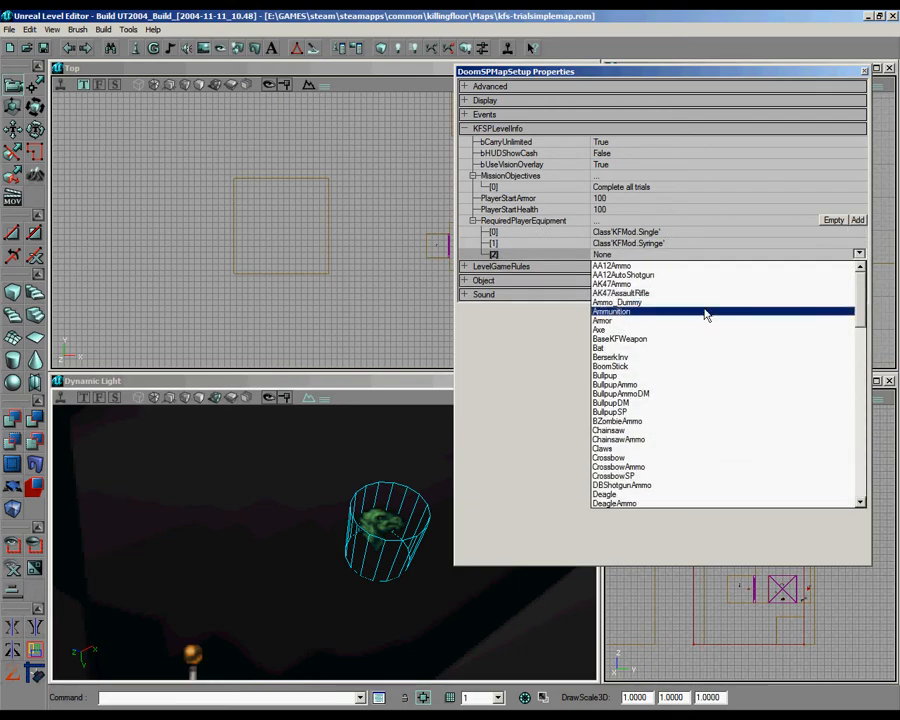
{"action": "left_click", "coordinate": [720, 313]}
{"action": "left_click", "coordinate": [858, 254]}
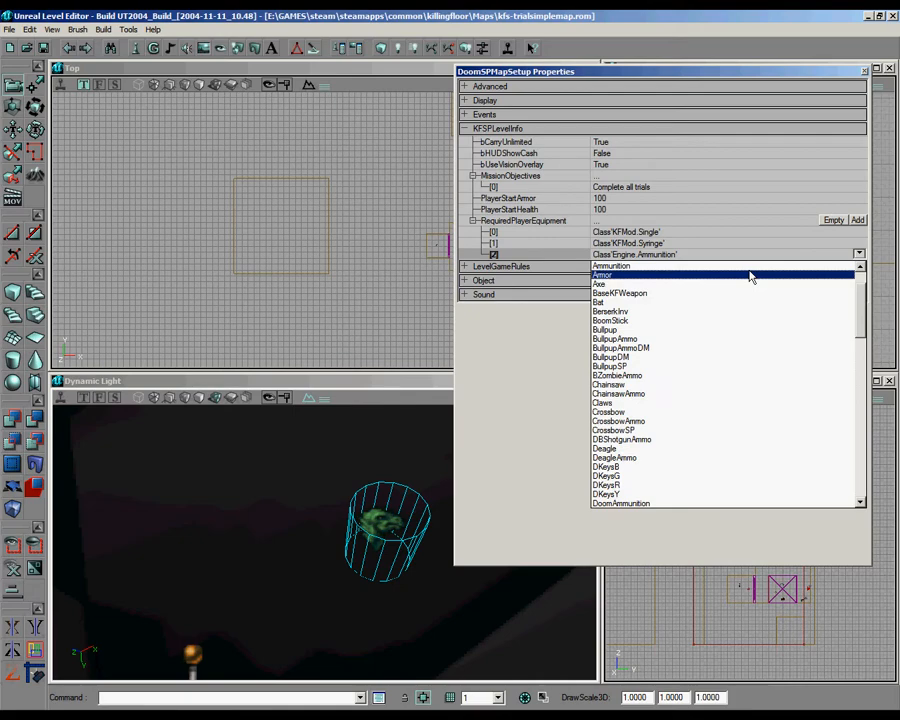
{"action": "type", "text": "kn"}
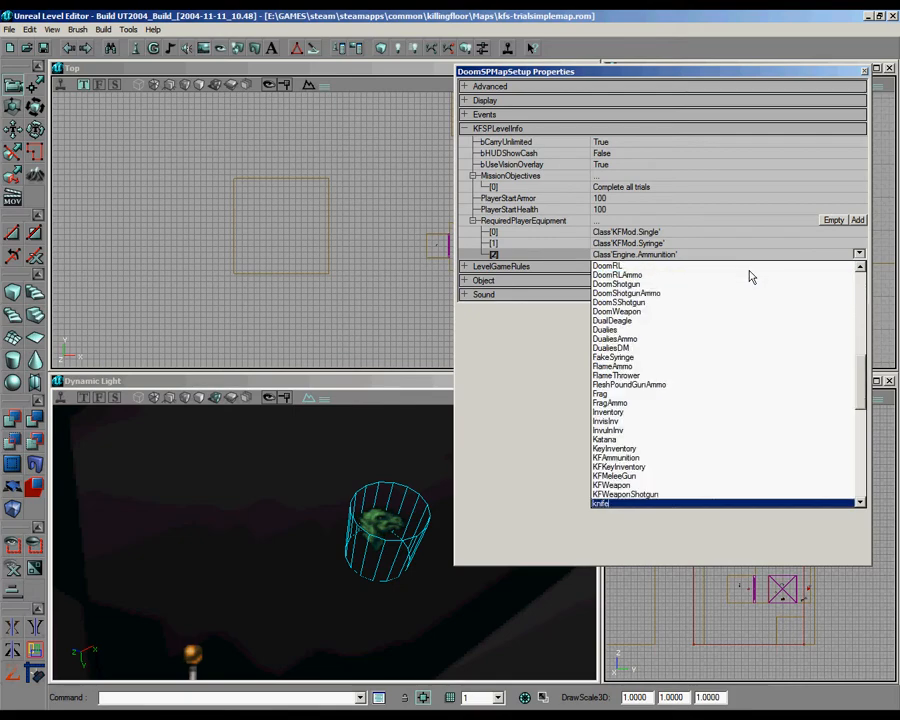
{"action": "left_click", "coordinate": [635, 504]}
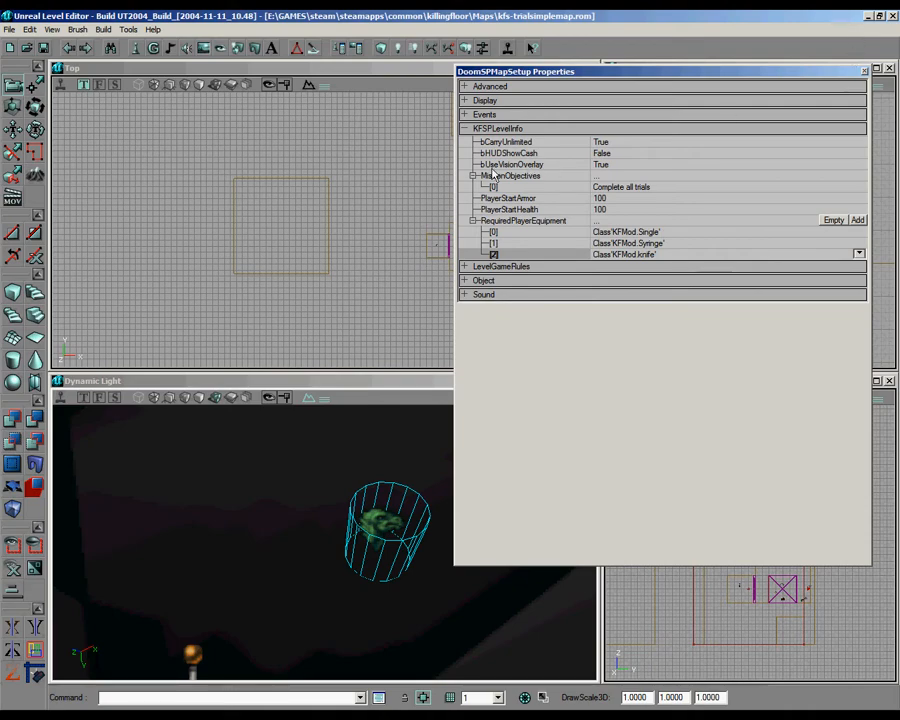
{"action": "left_click", "coordinate": [607, 143]}
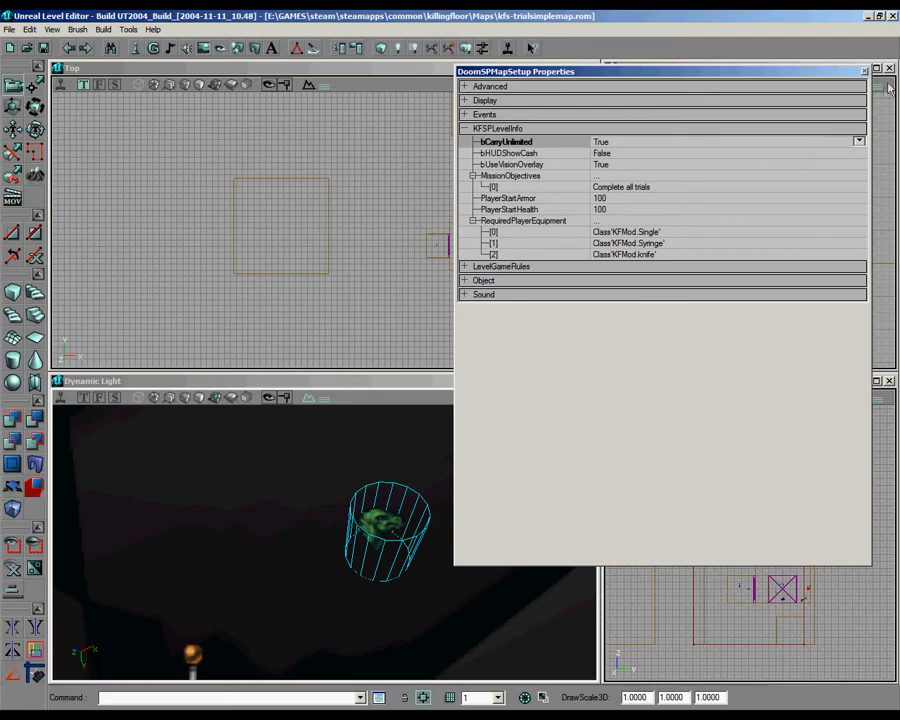
{"action": "left_click", "coordinate": [865, 73]}
Step: Choose the DoomTeleporter class, found under the small navigation points' teleporters, as the current actor class
{"action": "left_click_drag", "start_coordinate": [325, 229], "coordinate": [413, 224]}
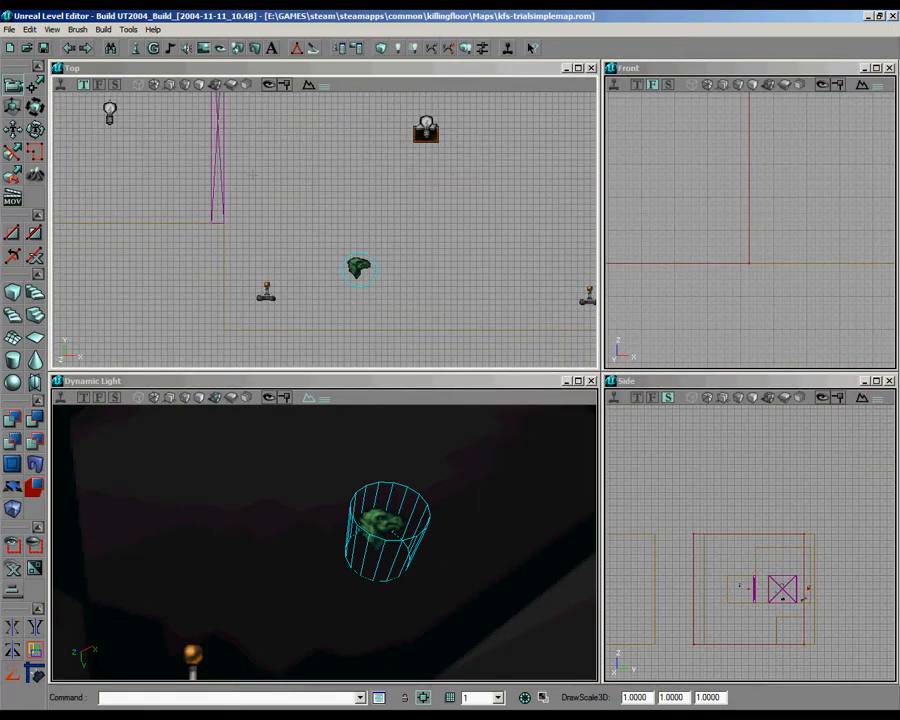
{"action": "left_click_drag", "start_coordinate": [310, 277], "coordinate": [333, 330]}
{"action": "mouse_move", "coordinate": [325, 543]}
{"action": "right_mouse_down"}
{"action": "mouse_move", "coordinate": [342, 557]}
{"action": "mouse_move", "coordinate": [323, 531]}
{"action": "mouse_move", "coordinate": [324, 542]}
{"action": "right_mouse_up"}
{"action": "left_click", "coordinate": [139, 51]}
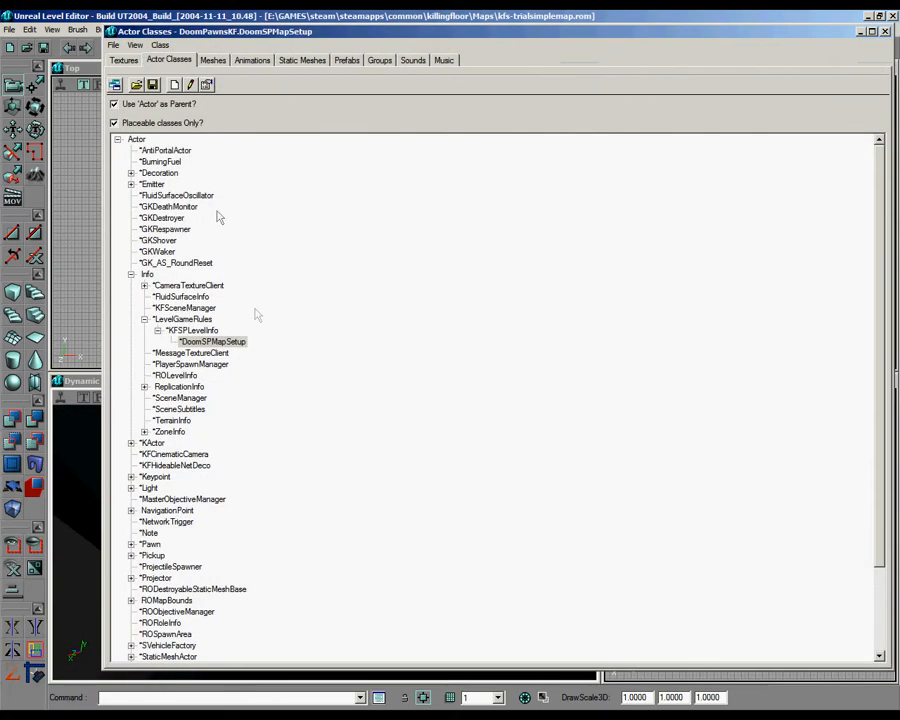
{"action": "left_click", "coordinate": [131, 274]}
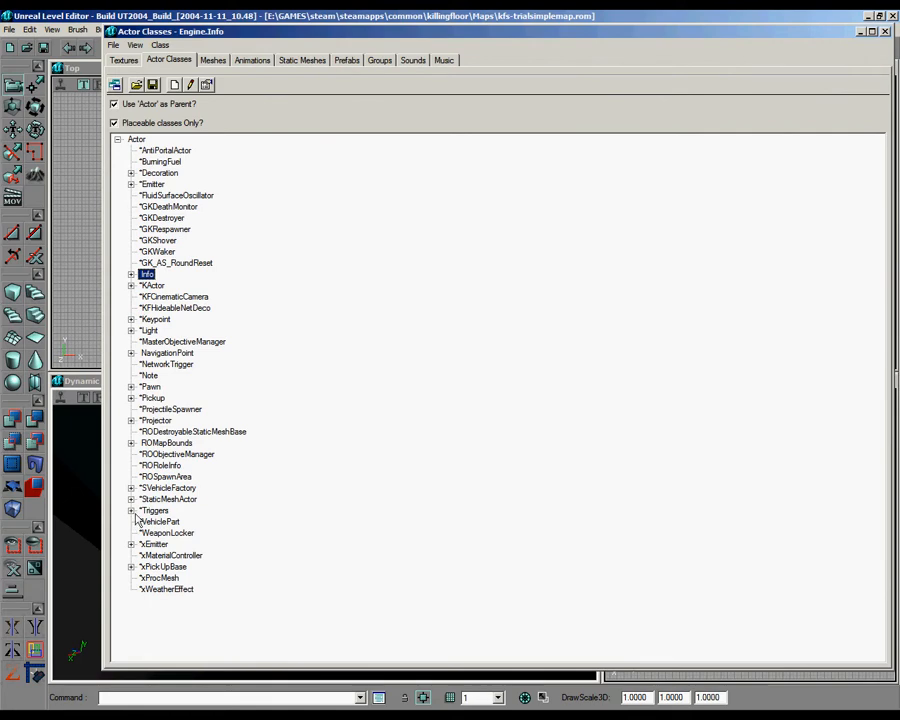
{"action": "left_click", "coordinate": [131, 353]}
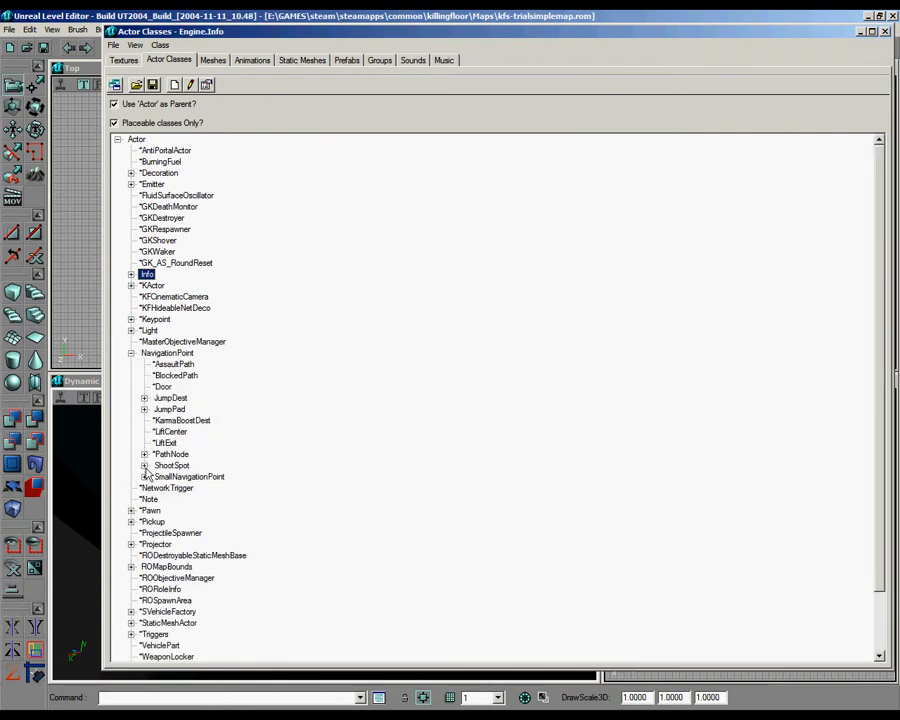
{"action": "left_click", "coordinate": [144, 477]}
{"action": "left_click", "coordinate": [157, 511]}
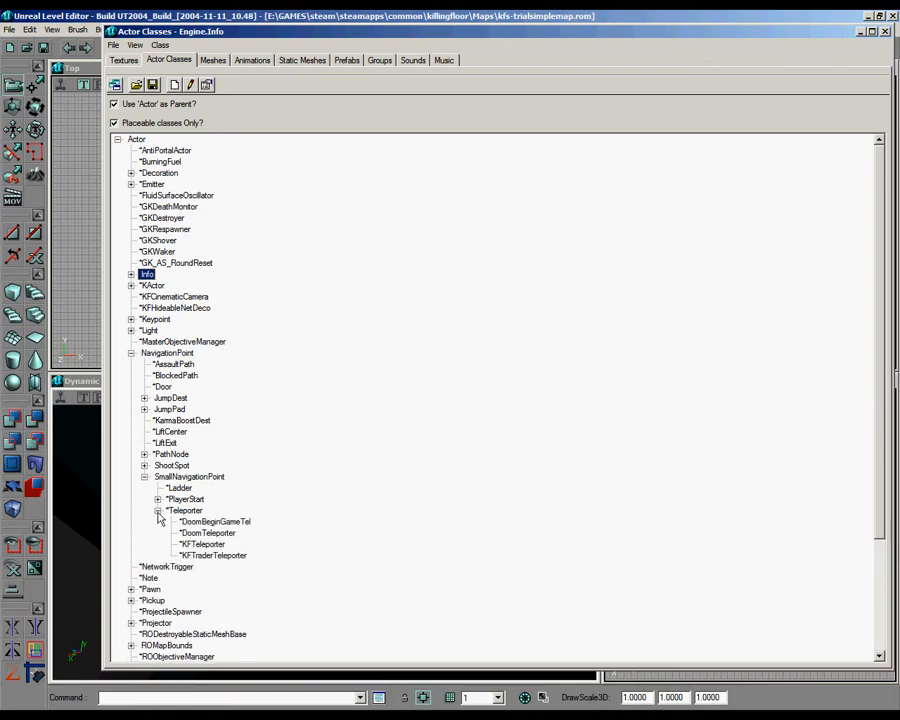
{"action": "left_click", "coordinate": [215, 533]}
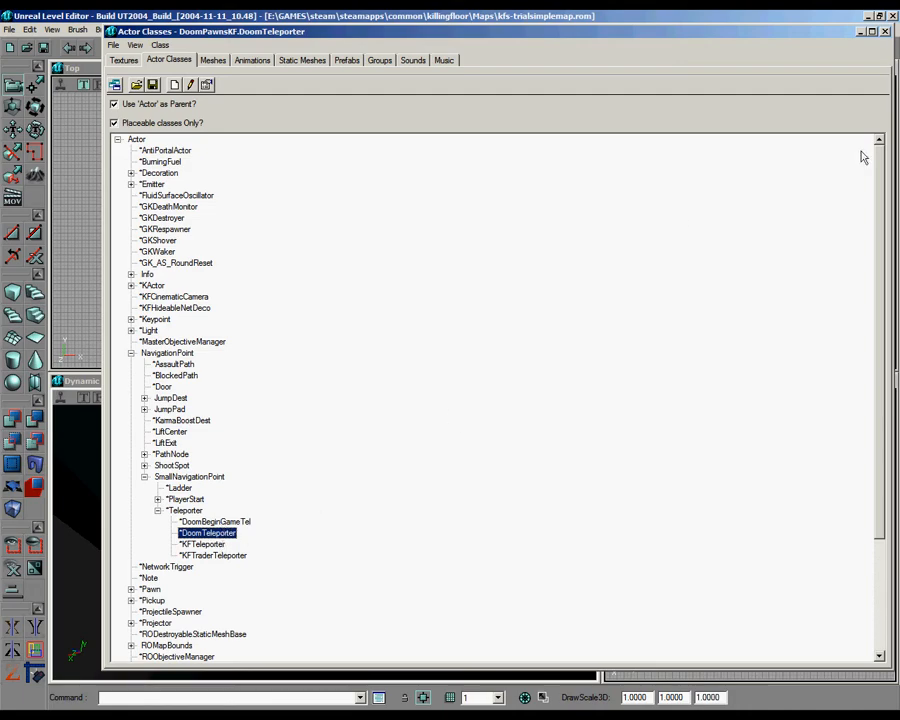
{"action": "left_click", "coordinate": [885, 32]}
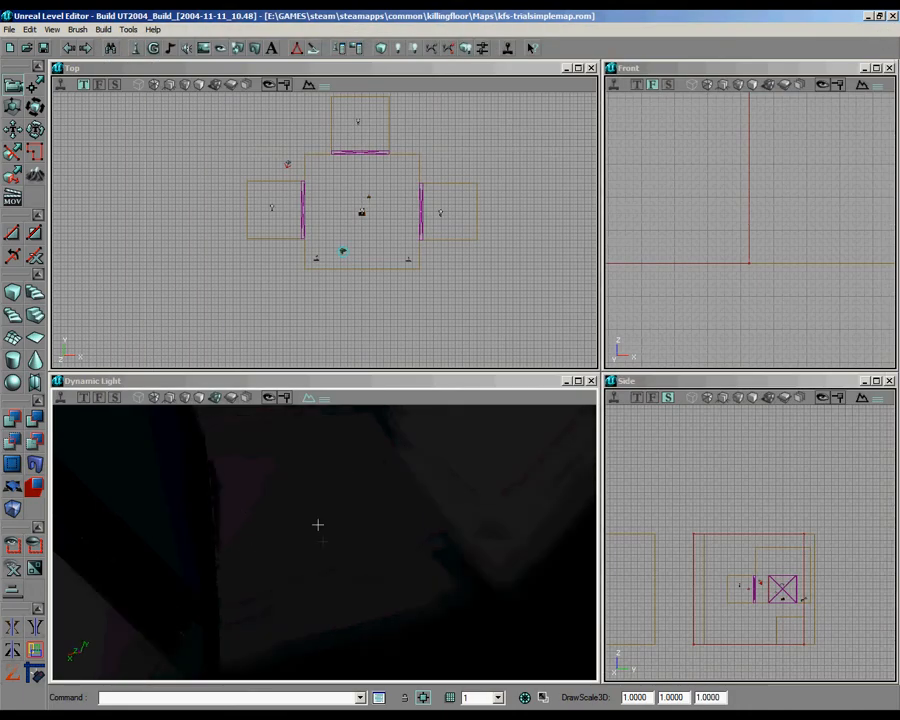
Step: Place a DoomTeleporter in the small west side room and set its URL to trial1Game
{"action": "left_click", "coordinate": [443, 380]}
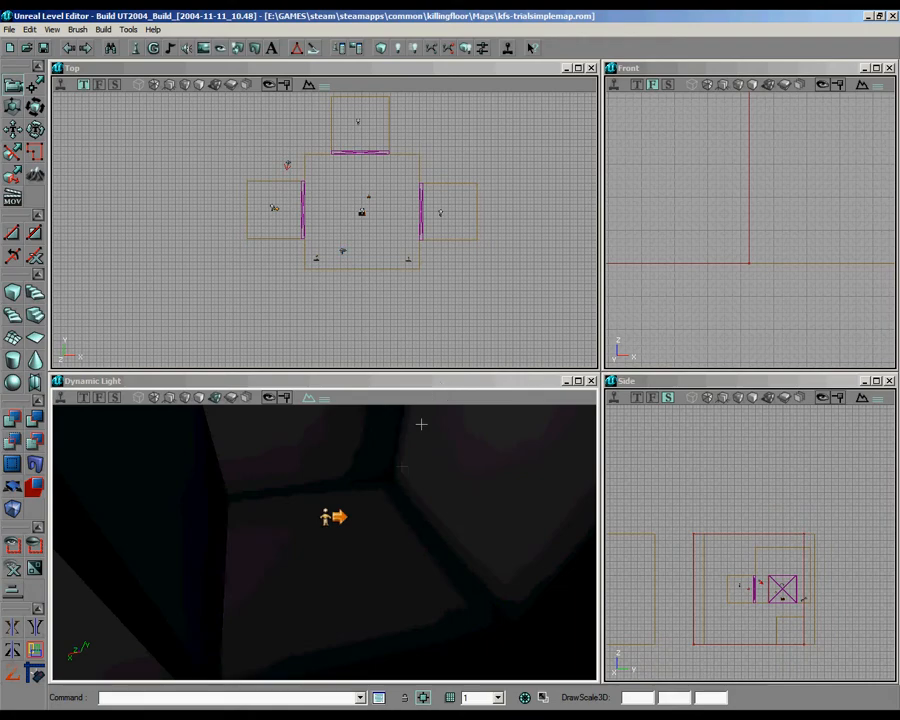
{"action": "left_click", "coordinate": [333, 516]}
{"action": "right_click", "coordinate": [333, 516]}
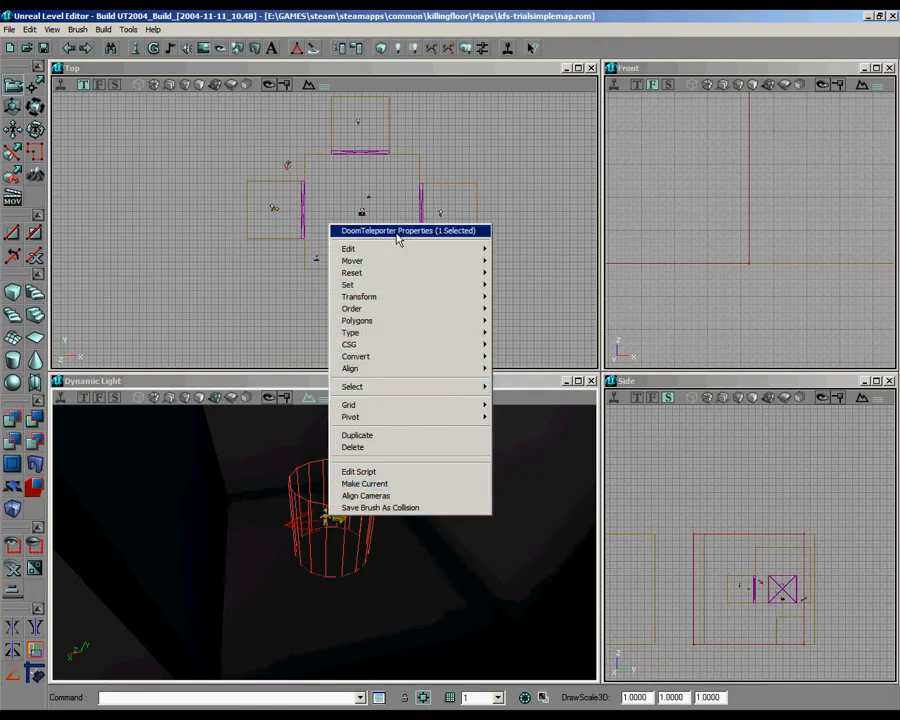
{"action": "left_click", "coordinate": [452, 230]}
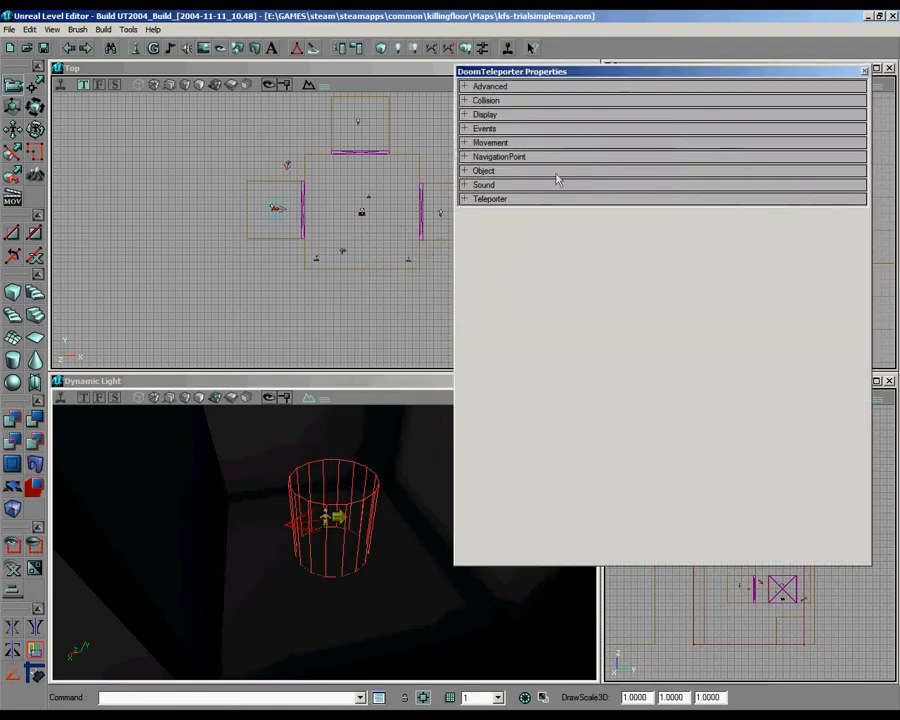
{"action": "left_click", "coordinate": [500, 199]}
{"action": "left_click", "coordinate": [565, 302]}
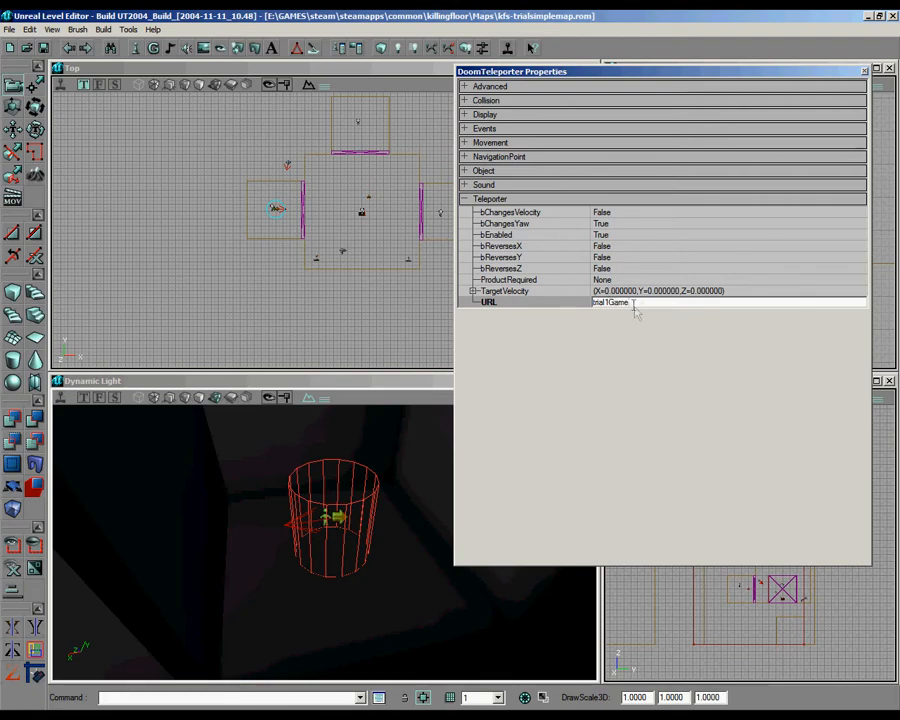
{"action": "double_click", "coordinate": [599, 305]}
Step: Place a copy of the DoomTeleporter in the southeast corner of the large trial room
{"action": "left_click_drag", "start_coordinate": [300, 226], "coordinate": [345, 236]}
{"action": "mouse_move", "coordinate": [358, 497]}
{"action": "left_mouse_down"}
{"action": "mouse_move", "coordinate": [325, 526]}
{"action": "mouse_move", "coordinate": [317, 500]}
{"action": "mouse_move", "coordinate": [325, 616]}
{"action": "mouse_move", "coordinate": [320, 550]}
{"action": "mouse_move", "coordinate": [364, 540]}
{"action": "mouse_move", "coordinate": [358, 497]}
{"action": "left_mouse_up"}
{"action": "left_click", "coordinate": [384, 50]}
{"action": "mouse_move", "coordinate": [324, 538]}
{"action": "right_mouse_down"}
{"action": "mouse_move", "coordinate": [317, 556]}
{"action": "mouse_move", "coordinate": [324, 542]}
{"action": "right_mouse_up"}
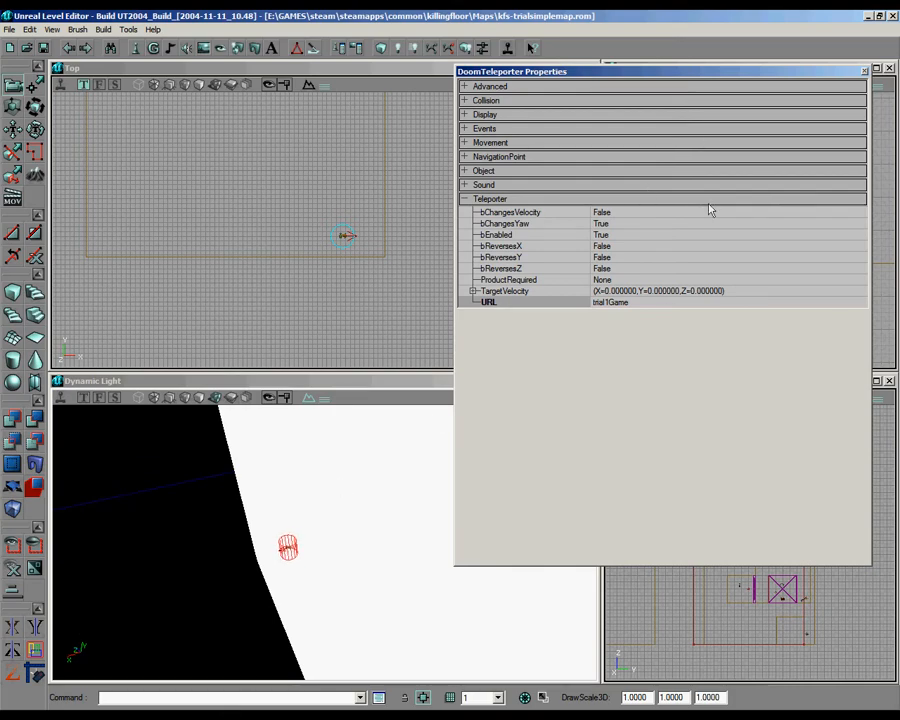
Step: Clear the copied teleporter's URL and set its Tag to trial1Game
{"action": "left_click", "coordinate": [638, 303]}
{"action": "key", "text": "ctrl+c"}
{"action": "key", "text": "BackSpace"}
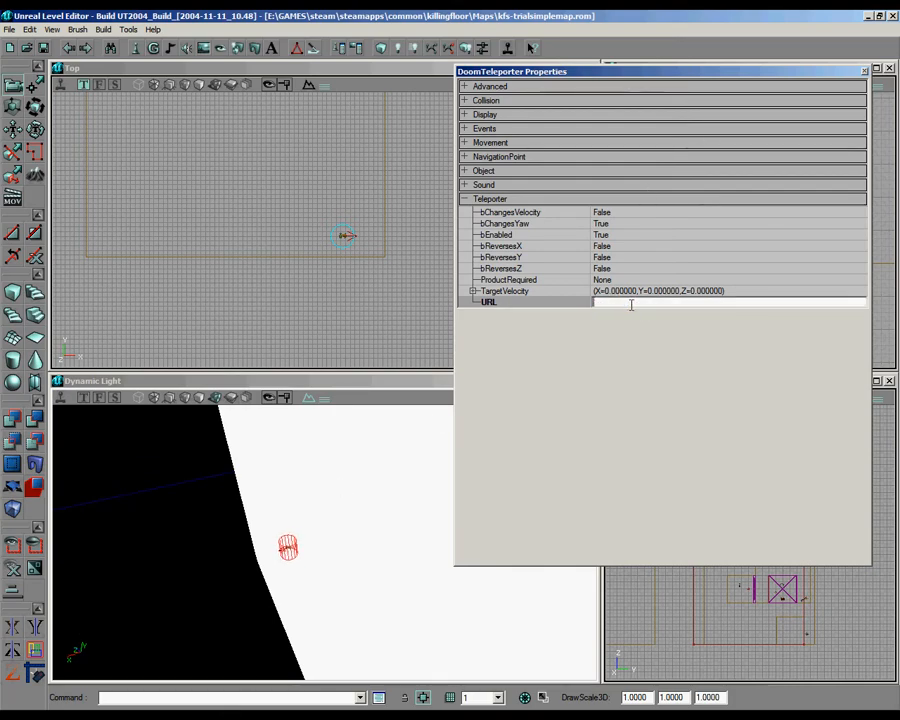
{"action": "left_click", "coordinate": [495, 128]}
{"action": "left_click", "coordinate": [650, 164]}
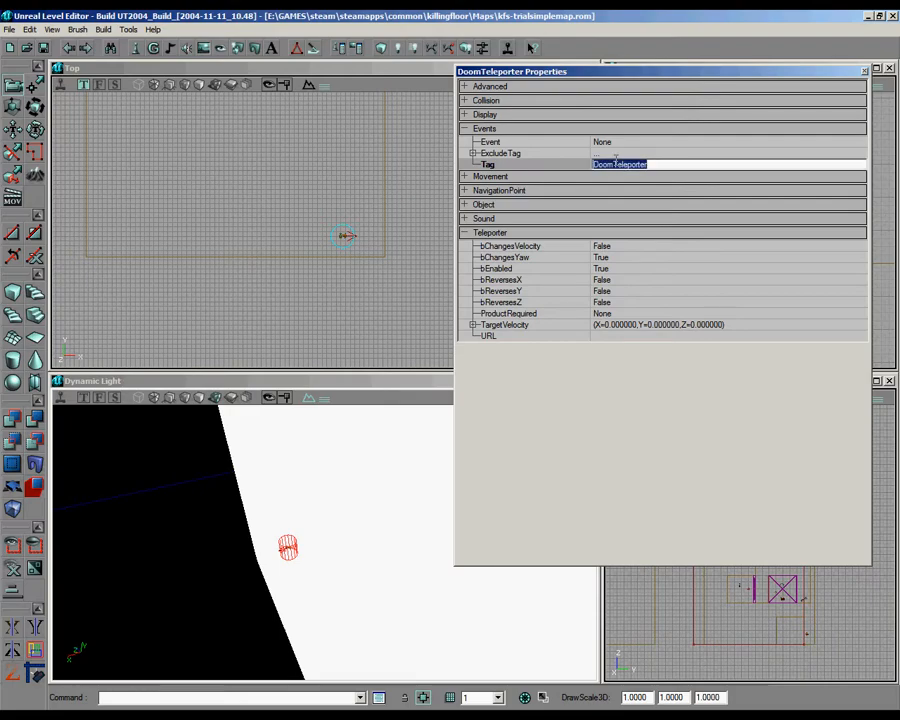
{"action": "key", "text": "ctrl+v"}
{"action": "left_click", "coordinate": [864, 72]}
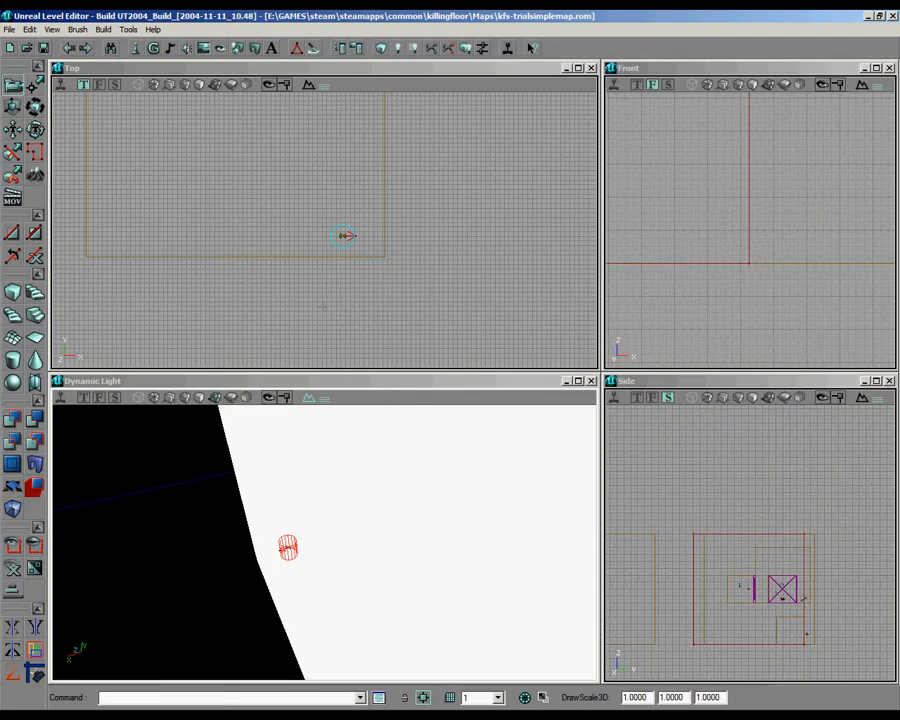
Step: Rotate the corner teleporter so that its direction arrow points diagonally into the room
{"action": "scroll", "coordinate": [321, 229], "scroll_direction": "up", "scroll_amount": 1}
{"action": "scroll", "coordinate": [321, 229], "scroll_direction": "down", "scroll_amount": 3}
{"action": "right_click_drag", "start_coordinate": [321, 229], "coordinate": [260, 243], "text": "ctrl"}
{"action": "left_click_drag", "start_coordinate": [260, 243], "coordinate": [338, 239], "text": "ctrl"}
Step: Add a light inside the large trial room and rebuild the lighting
{"action": "right_click_drag", "start_coordinate": [390, 565], "coordinate": [367, 449]}
{"action": "right_click", "coordinate": [400, 637]}
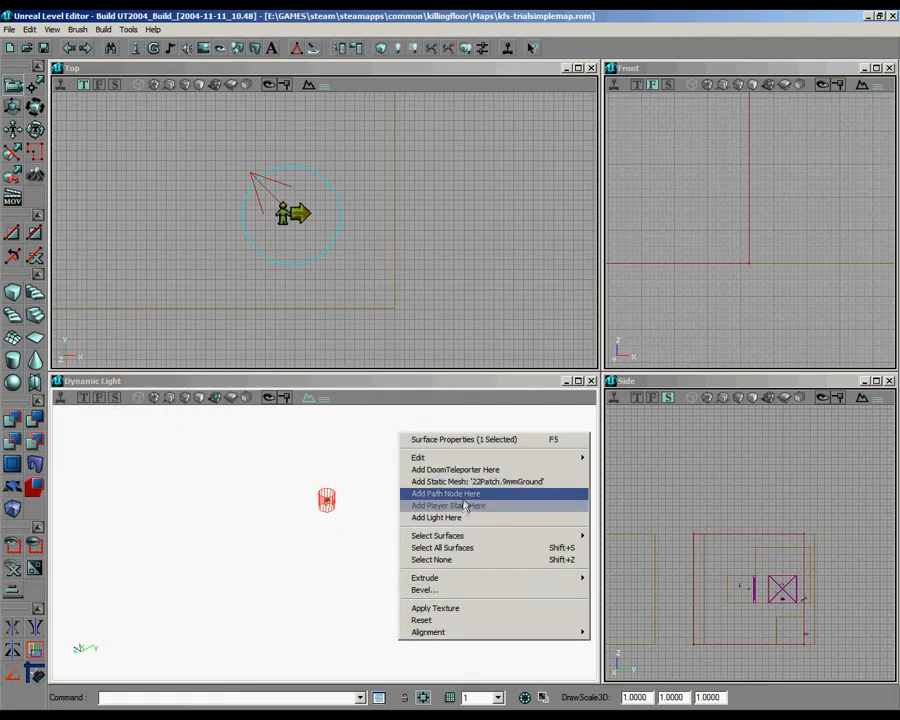
{"action": "left_click", "coordinate": [464, 518]}
{"action": "mouse_move", "coordinate": [456, 545]}
{"action": "left_mouse_down", "text": "ctrl"}
{"action": "mouse_move", "coordinate": [325, 528]}
{"action": "mouse_move", "coordinate": [456, 545]}
{"action": "left_mouse_up", "text": "ctrl"}
{"action": "left_click", "coordinate": [397, 48]}
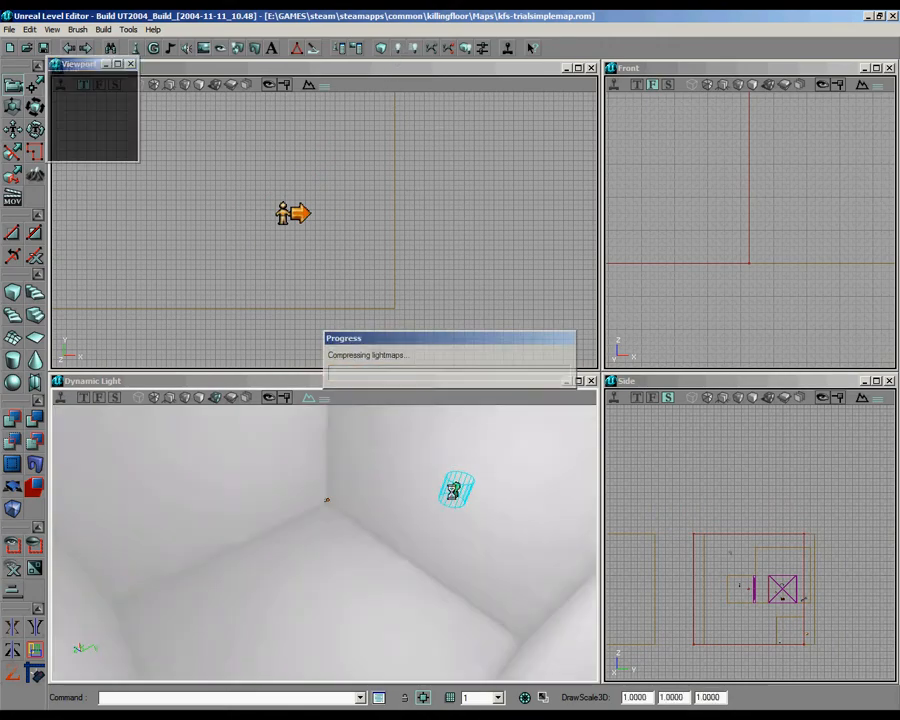
Step: Set the cube brush's height, width and breadth to 32
{"action": "left_click_drag", "start_coordinate": [323, 541], "coordinate": [407, 501]}
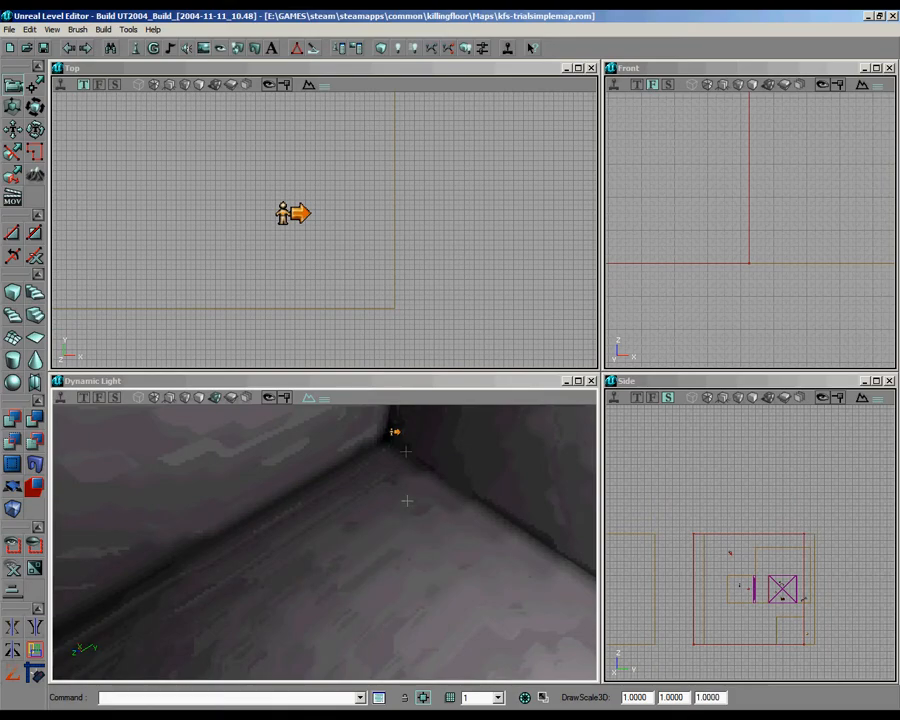
{"action": "right_click", "coordinate": [12, 292]}
{"action": "left_click", "coordinate": [144, 337]}
{"action": "type", "text": "32"}
{"action": "left_click", "coordinate": [143, 348]}
{"action": "type", "text": "32"}
{"action": "left_click", "coordinate": [143, 359]}
{"action": "type", "text": "32"}
{"action": "scroll", "coordinate": [322, 230], "scroll_direction": "down", "scroll_amount": 3}
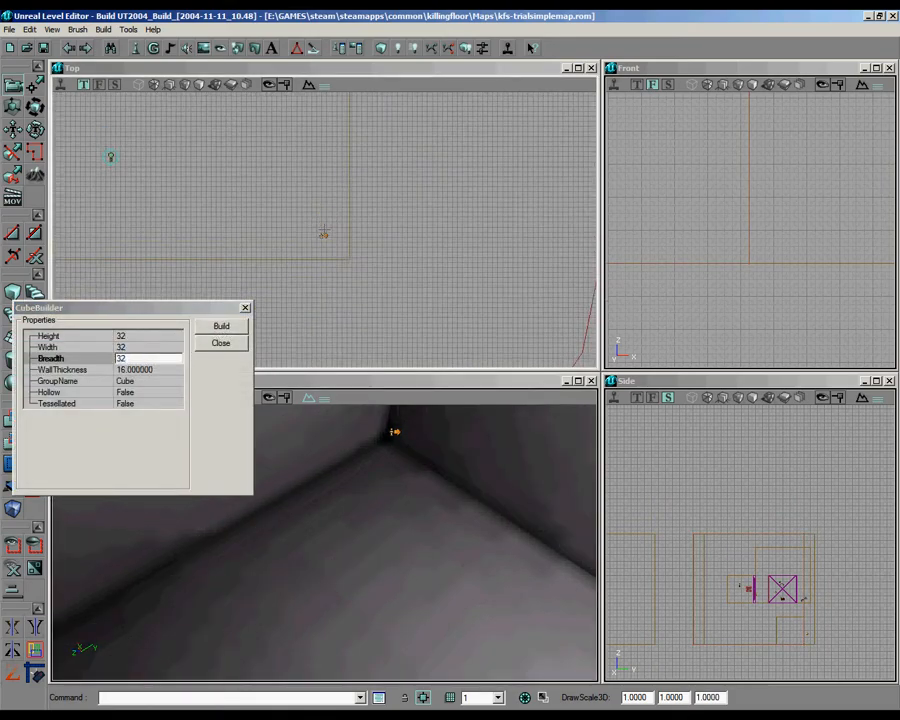
{"action": "mouse_move", "coordinate": [322, 230]}
{"action": "left_mouse_down"}
{"action": "mouse_move", "coordinate": [334, 215]}
{"action": "mouse_move", "coordinate": [354, 272]}
{"action": "left_mouse_up"}
{"action": "scroll", "coordinate": [322, 230], "scroll_direction": "down", "scroll_amount": 3}
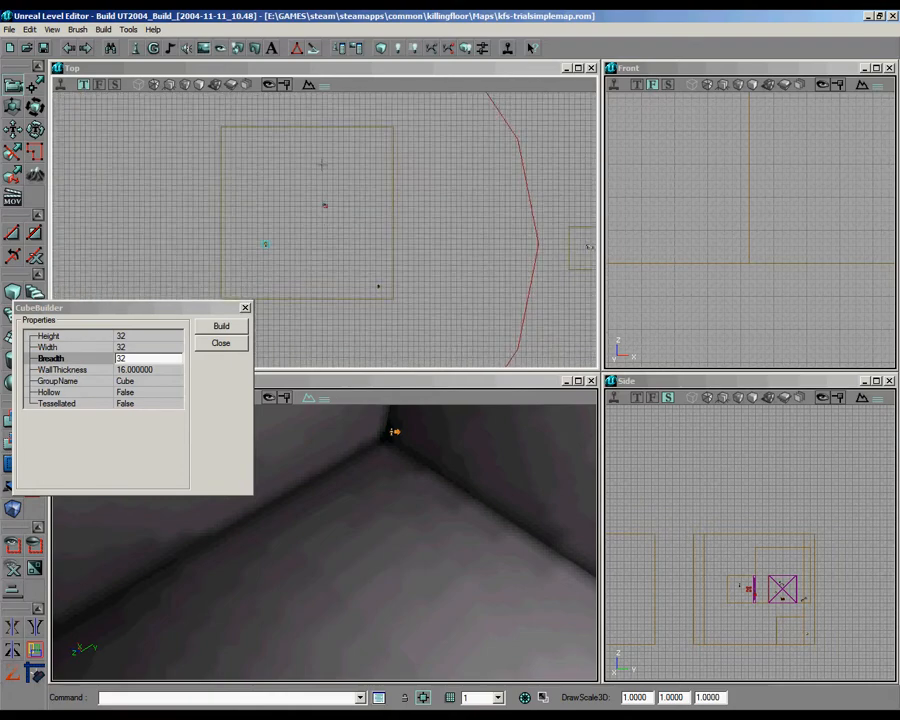
Step: Set the cube brush's width, breadth and height to 128
{"action": "left_click", "coordinate": [128, 347]}
{"action": "type", "text": "128"}
{"action": "left_click", "coordinate": [131, 359]}
{"action": "type", "text": "18"}
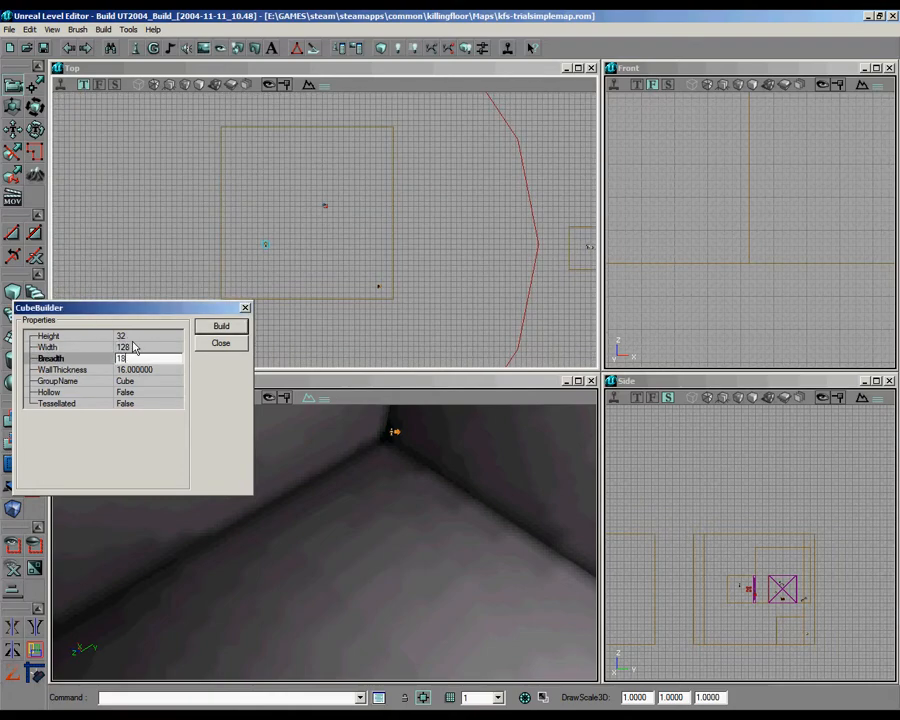
{"action": "left_click", "coordinate": [142, 336]}
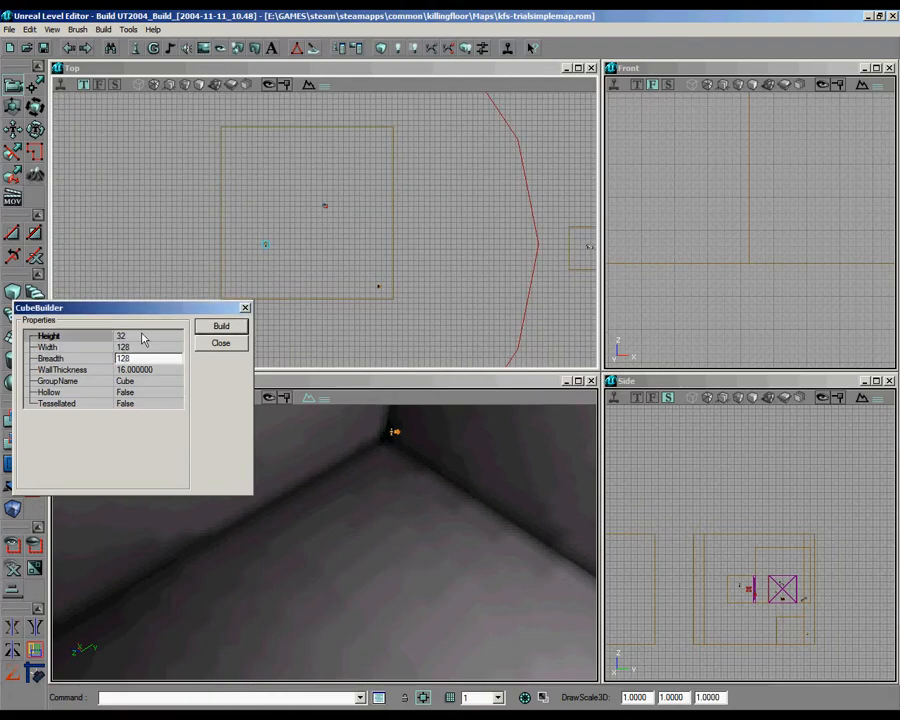
{"action": "type", "text": "128"}
Step: Move the builder brush into the large trial room's corner, beside the teleporter
{"action": "scroll", "coordinate": [360, 184], "scroll_direction": "down", "scroll_amount": 3}
{"action": "left_click_drag", "start_coordinate": [360, 184], "coordinate": [192, 190]}
{"action": "scroll", "coordinate": [362, 187], "scroll_direction": "up", "scroll_amount": 1}
{"action": "left_click", "coordinate": [418, 223]}
{"action": "left_click", "coordinate": [421, 219]}
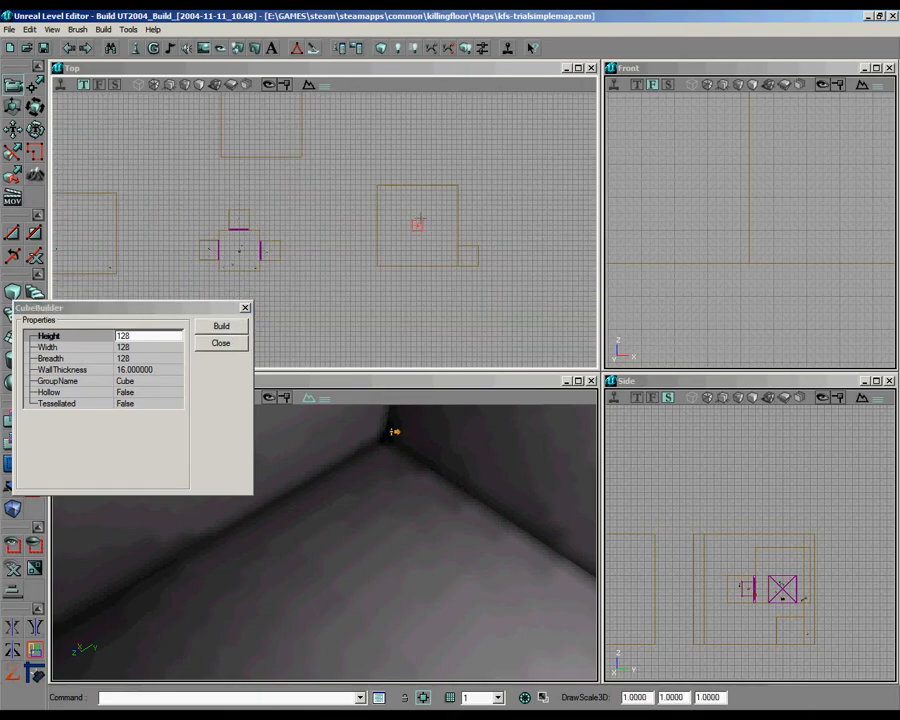
{"action": "mouse_move", "coordinate": [474, 572]}
{"action": "right_mouse_down"}
{"action": "mouse_move", "coordinate": [325, 539]}
{"action": "mouse_move", "coordinate": [325, 548]}
{"action": "mouse_move", "coordinate": [474, 572]}
{"action": "right_mouse_up"}
{"action": "left_click_drag", "start_coordinate": [474, 572], "coordinate": [324, 542]}
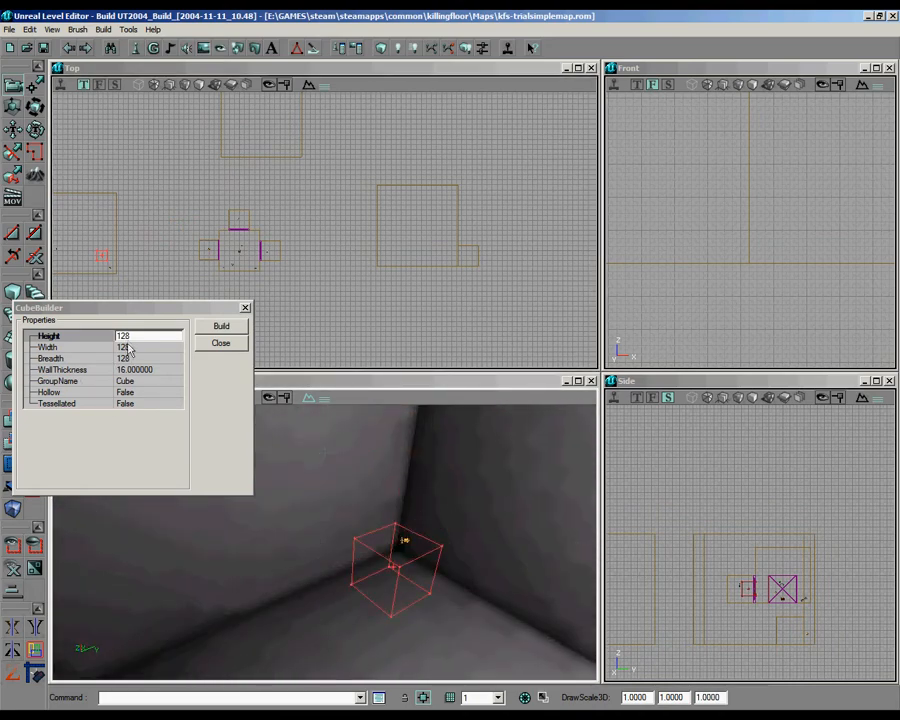
Step: Rebuild the cube brush with a height of 32 and position it just above the floor near the teleporter
{"action": "left_click_drag", "start_coordinate": [136, 335], "coordinate": [44, 338]}
{"action": "type", "text": "32"}
{"action": "left_click", "coordinate": [216, 330]}
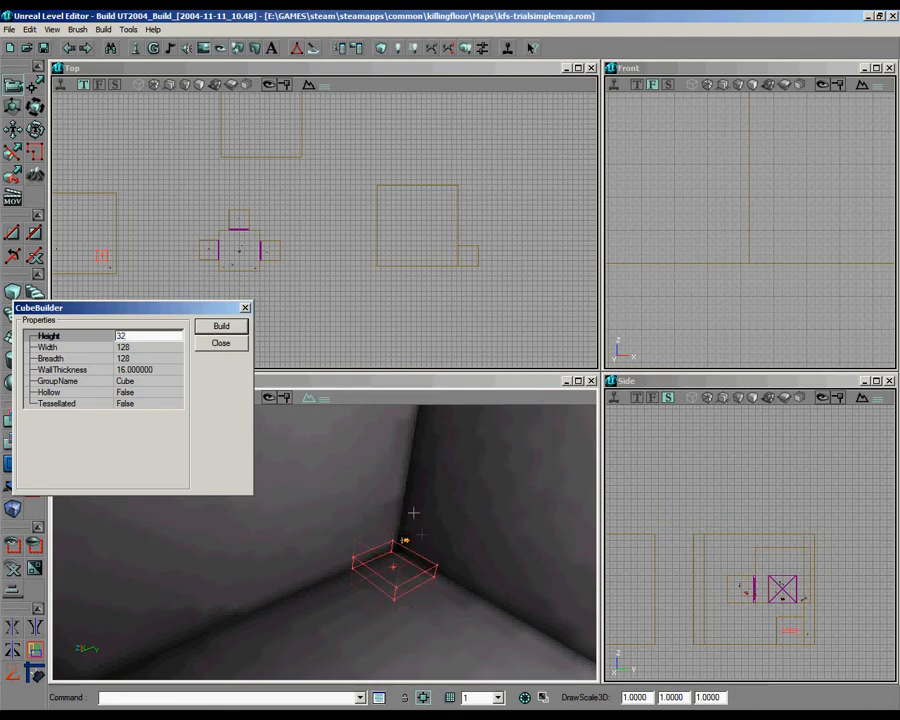
{"action": "left_click_drag", "start_coordinate": [427, 562], "coordinate": [325, 540], "text": "ctrl"}
{"action": "left_click_drag", "start_coordinate": [751, 229], "coordinate": [751, 229]}
{"action": "left_click_drag", "start_coordinate": [804, 263], "coordinate": [755, 238], "text": "ctrl"}
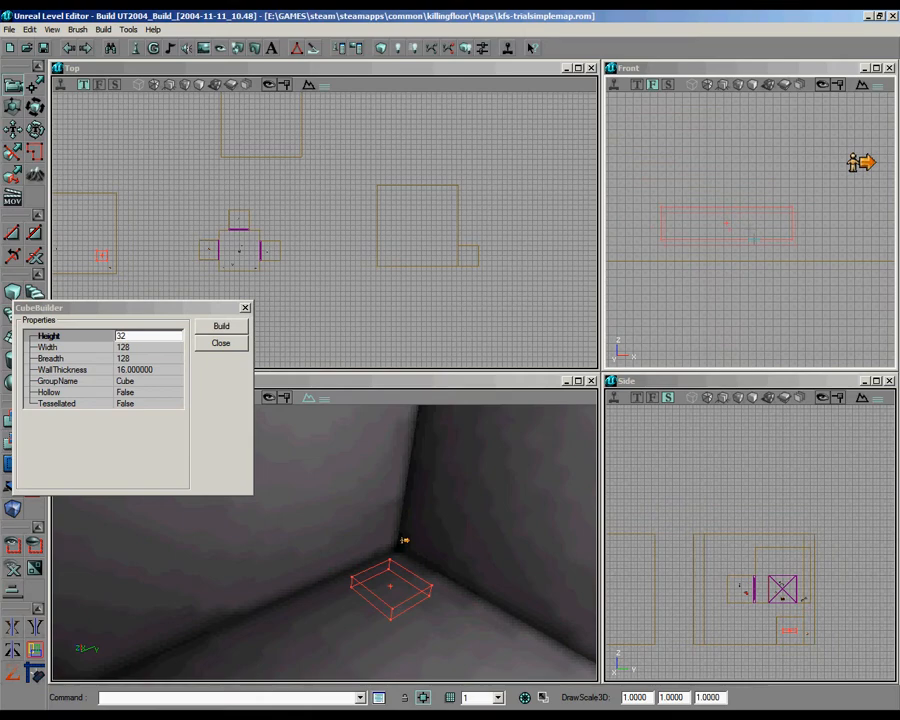
Step: Rebuild the cube brush with a height of 16 and align it just above the room's floor
{"action": "key", "text": "Return"}
{"action": "left_click", "coordinate": [148, 336]}
{"action": "type", "text": "16"}
{"action": "left_click", "coordinate": [222, 329]}
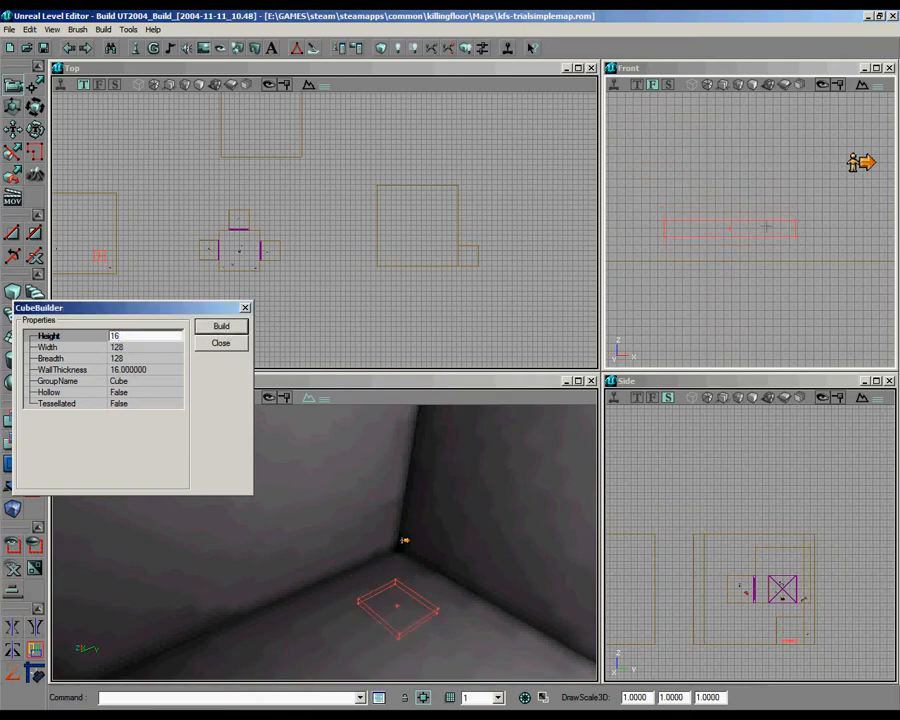
{"action": "left_click", "coordinate": [766, 227]}
Step: Show the myLevel package's textures in the texture browser
{"action": "left_click", "coordinate": [206, 51]}
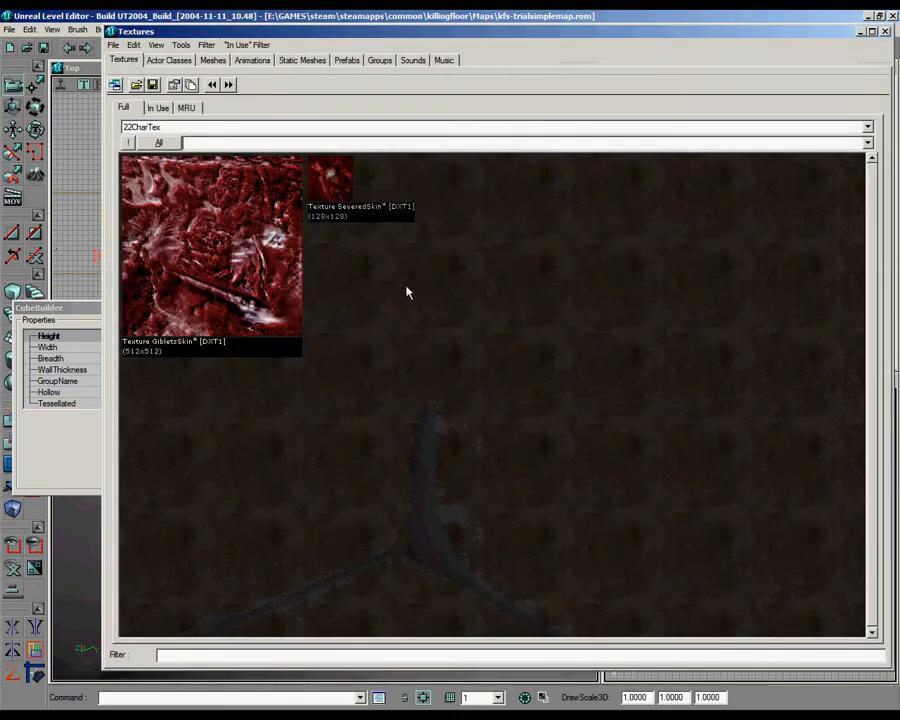
{"action": "left_click", "coordinate": [263, 128]}
{"action": "scroll", "coordinate": [239, 291], "scroll_direction": "down", "scroll_amount": 15}
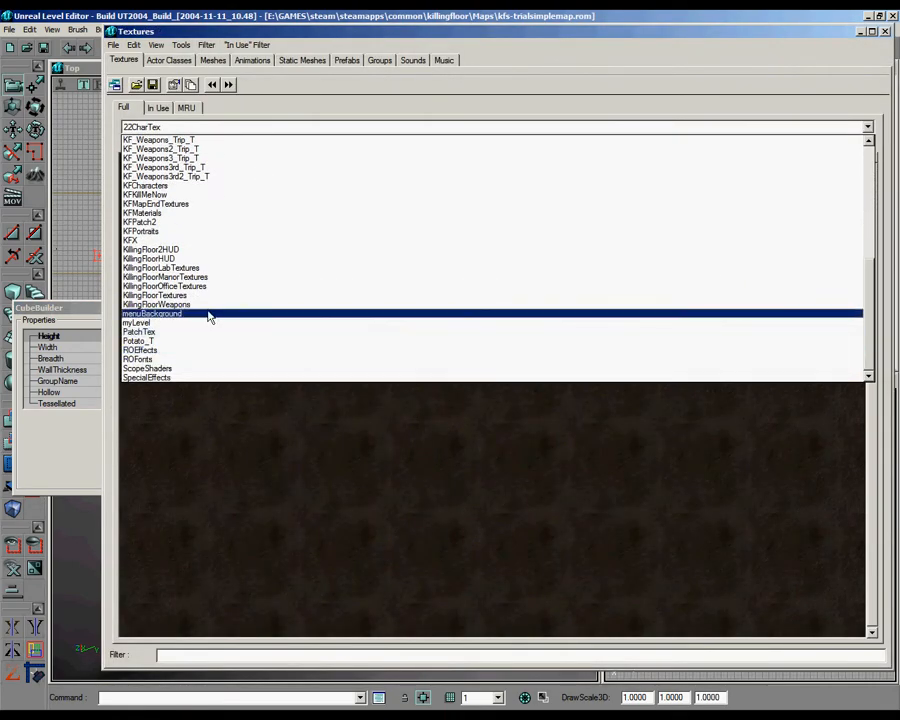
{"action": "left_click", "coordinate": [215, 323]}
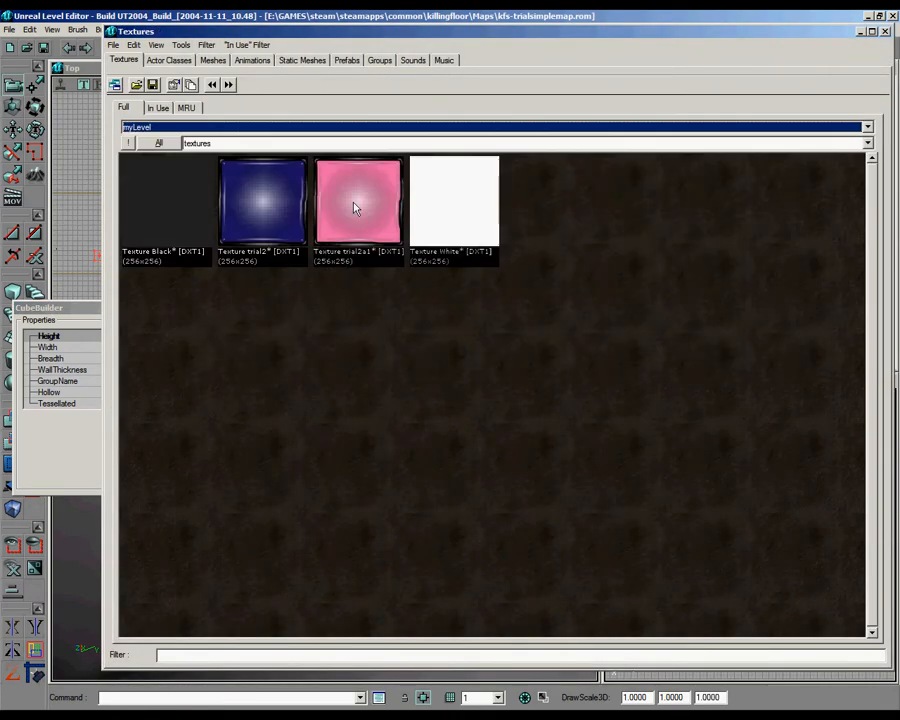
Step: Try adding the slab brush to the level with the trial2 texture, and undo the addition
{"action": "left_click", "coordinate": [259, 215]}
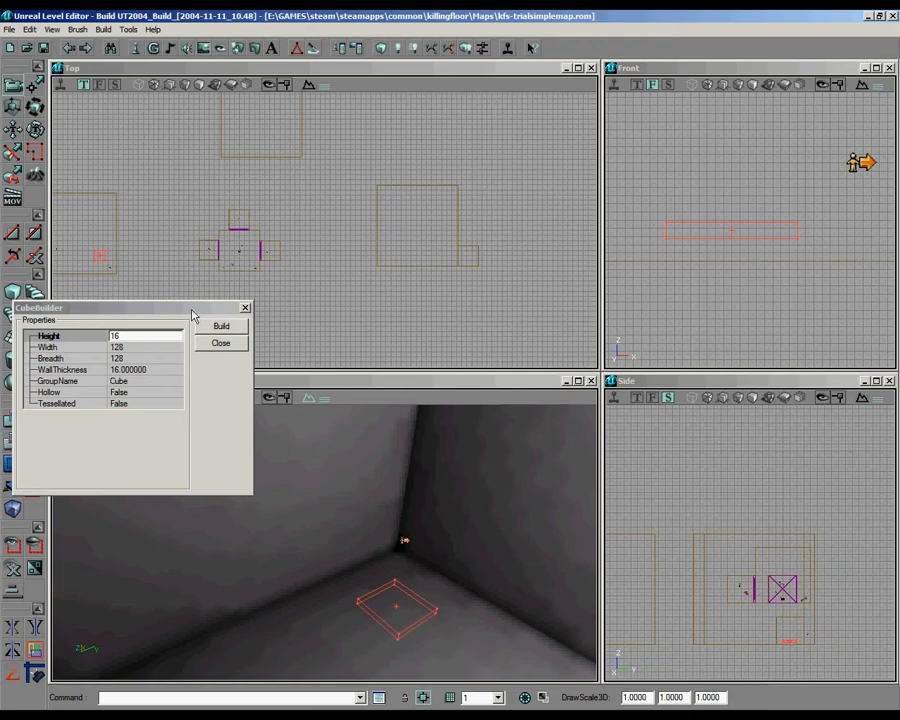
{"action": "left_click_drag", "start_coordinate": [193, 316], "coordinate": [362, 236]}
{"action": "key", "text": "ctrl+a"}
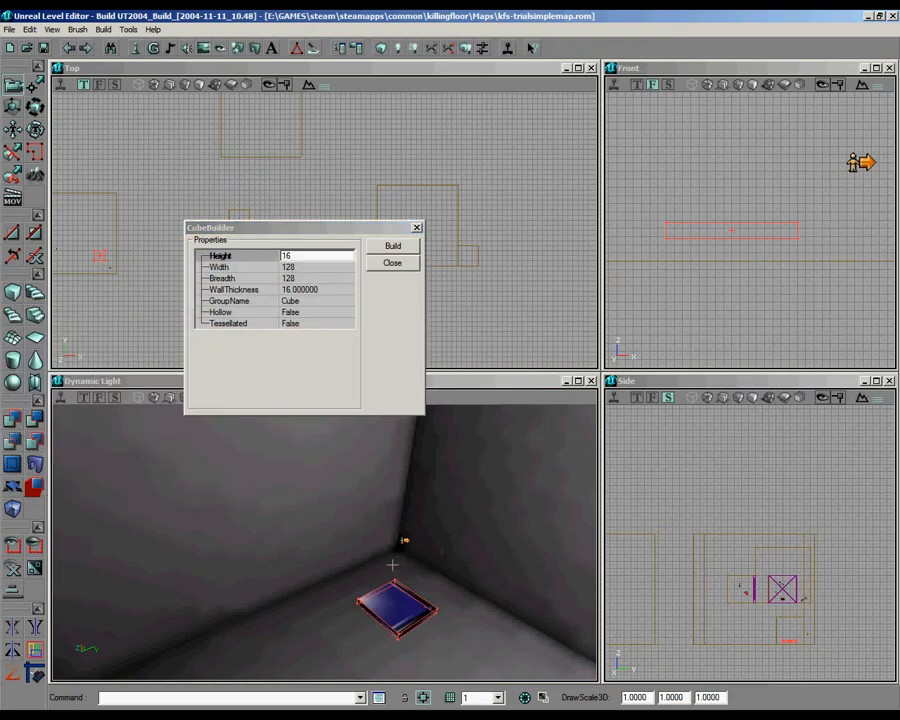
{"action": "left_click", "coordinate": [30, 29]}
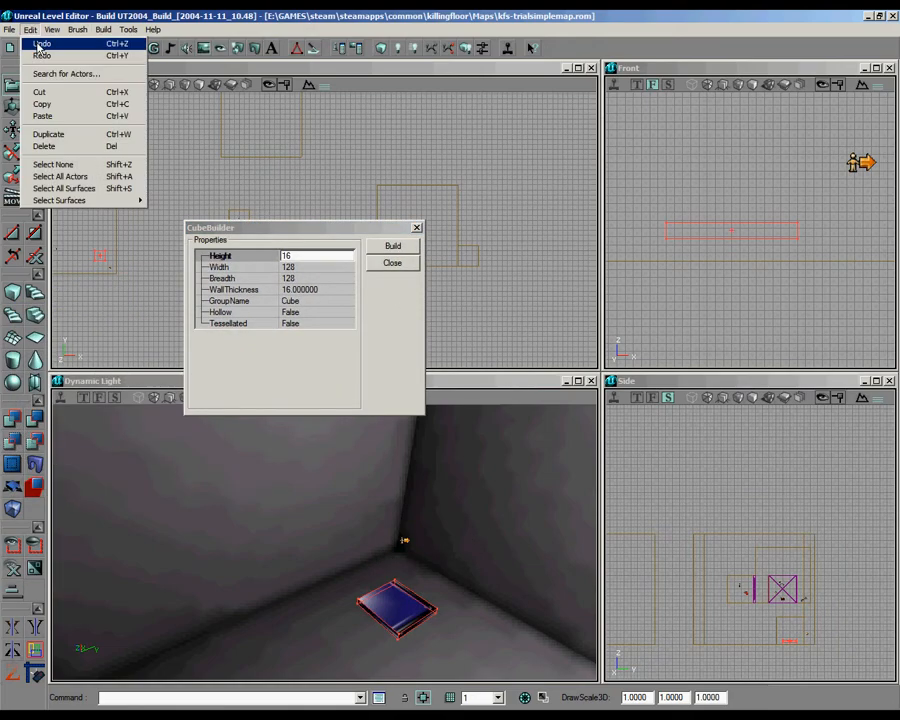
{"action": "left_click", "coordinate": [36, 42]}
Step: Select the Black texture from the myLevel package as the current texture and close the texture browser
{"action": "left_click", "coordinate": [205, 49]}
{"action": "left_click", "coordinate": [158, 198]}
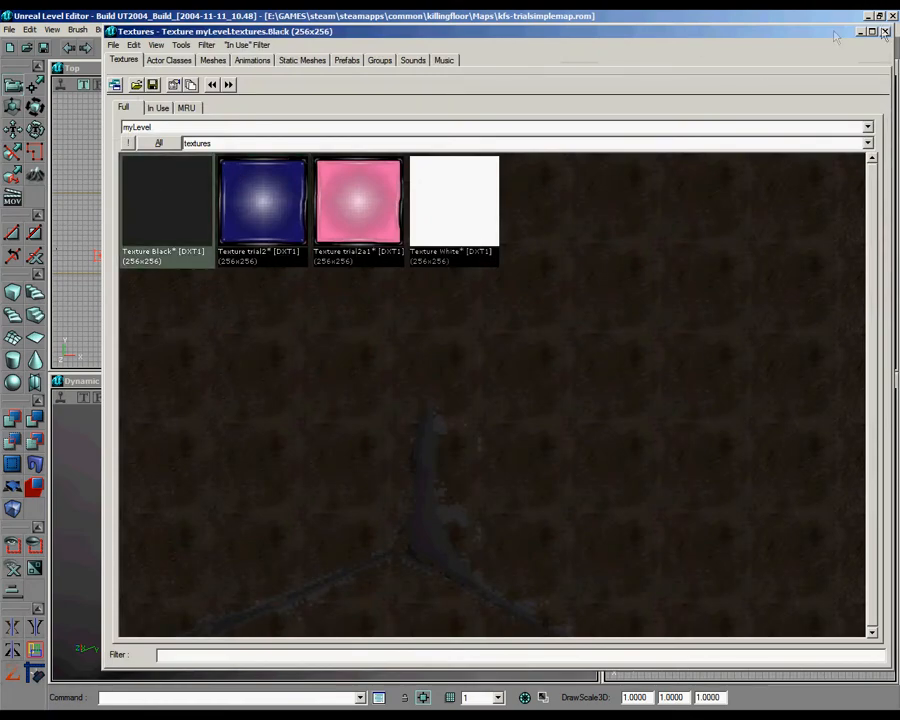
{"action": "left_click", "coordinate": [885, 32]}
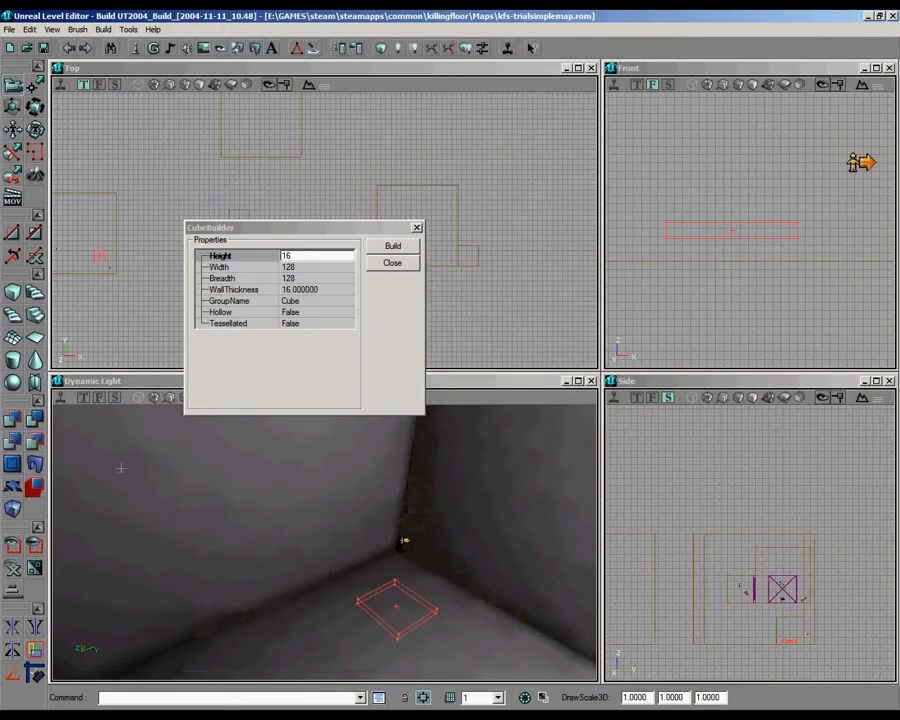
Step: Add the slab brush to the level with the Black texture and close the cube builder
{"action": "left_click", "coordinate": [20, 421]}
{"action": "right_click_drag", "start_coordinate": [376, 536], "coordinate": [403, 557]}
{"action": "left_click", "coordinate": [417, 228]}
Step: Duplicate the first slab and place the copy beyond it in the trial room, slightly higher
{"action": "mouse_move", "coordinate": [419, 230]}
{"action": "right_mouse_down"}
{"action": "mouse_move", "coordinate": [419, 250]}
{"action": "mouse_move", "coordinate": [370, 255]}
{"action": "mouse_move", "coordinate": [400, 215]}
{"action": "mouse_move", "coordinate": [325, 230]}
{"action": "right_mouse_up"}
{"action": "left_click_drag", "start_coordinate": [324, 230], "coordinate": [185, 349], "text": "ctrl+shift"}
{"action": "right_click_drag", "start_coordinate": [324, 230], "coordinate": [197, 360]}
{"action": "left_click", "coordinate": [394, 172]}
{"action": "right_click_drag", "start_coordinate": [472, 165], "coordinate": [468, 181]}
{"action": "key", "text": "ctrl+w"}
{"action": "mouse_move", "coordinate": [324, 230]}
{"action": "left_mouse_down", "text": "ctrl+shift"}
{"action": "mouse_move", "coordinate": [309, 160]}
{"action": "mouse_move", "coordinate": [330, 231]}
{"action": "left_mouse_up", "text": "ctrl+shift"}
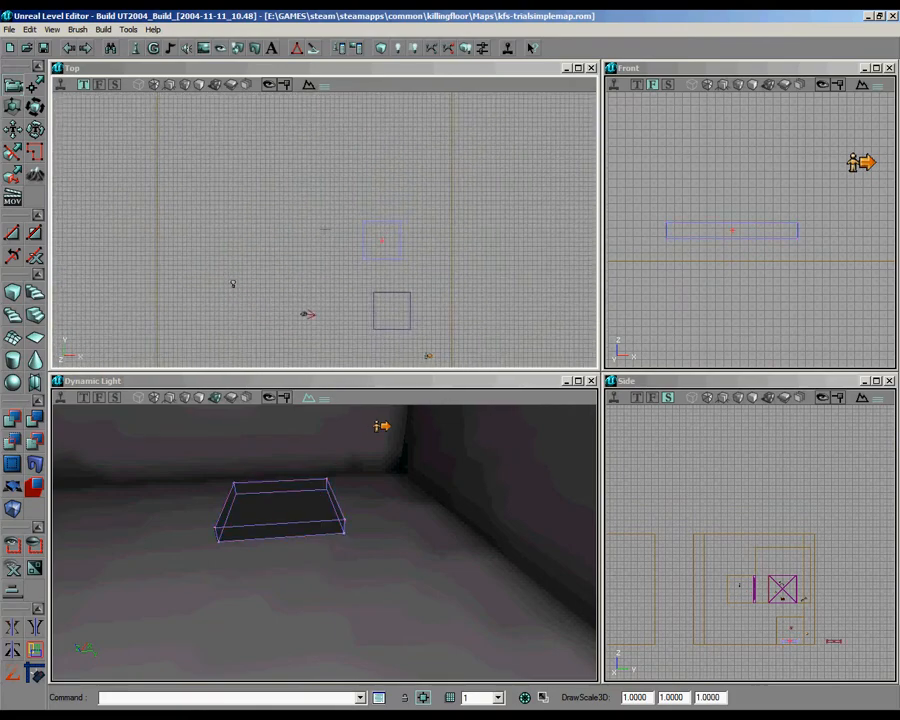
{"action": "right_click_drag", "start_coordinate": [717, 182], "coordinate": [750, 232]}
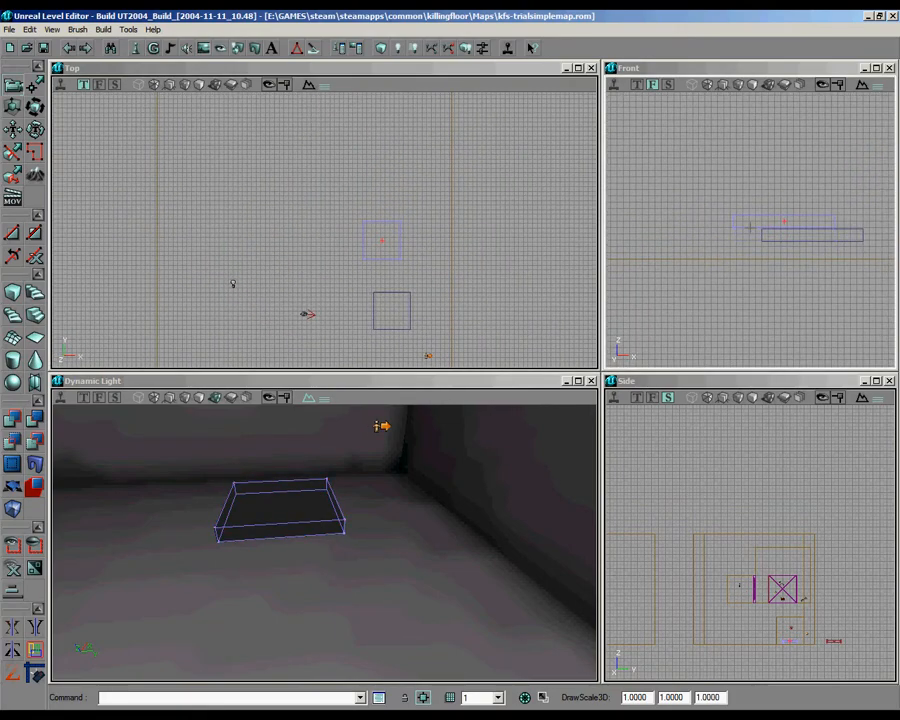
Step: Duplicate the raised slab two more times, spacing the copies across the room at rising heights
{"action": "key", "text": "ctrl+w"}
{"action": "mouse_move", "coordinate": [516, 250]}
{"action": "left_mouse_down", "text": "ctrl+shift"}
{"action": "mouse_move", "coordinate": [462, 192]}
{"action": "mouse_move", "coordinate": [432, 228]}
{"action": "left_mouse_up", "text": "ctrl+shift"}
{"action": "key", "text": "ctrl+w"}
{"action": "mouse_move", "coordinate": [324, 230]}
{"action": "left_mouse_down", "text": "ctrl+shift"}
{"action": "mouse_move", "coordinate": [330, 218]}
{"action": "mouse_move", "coordinate": [315, 151]}
{"action": "left_mouse_up", "text": "ctrl+shift"}
{"action": "right_click_drag", "start_coordinate": [750, 229], "coordinate": [750, 229]}
{"action": "left_click", "coordinate": [731, 207]}
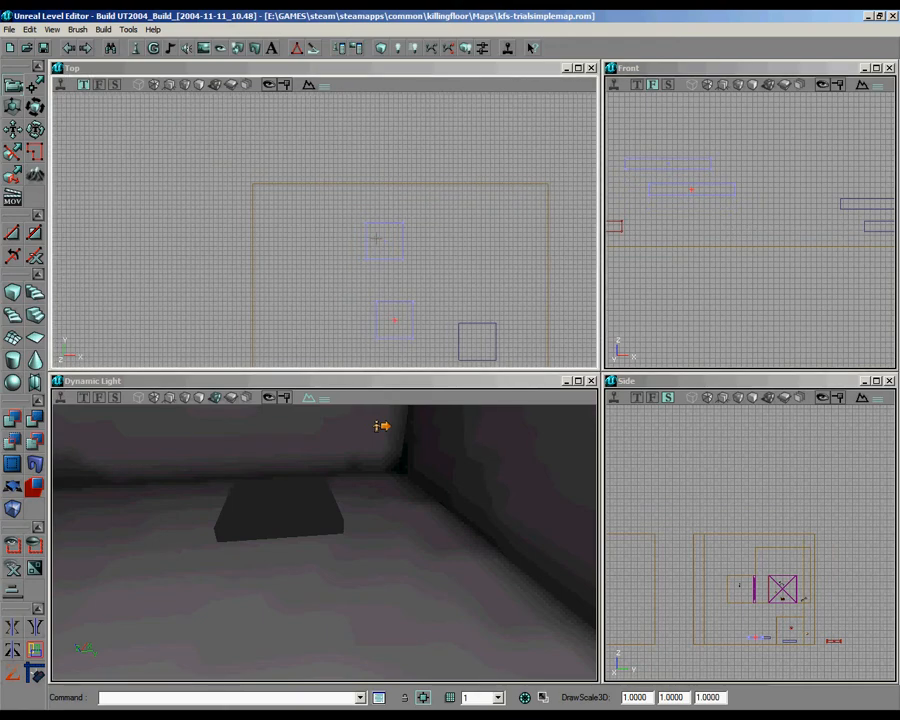
Step: Duplicate only the farthest slab and move the copy towards the room's far corner as the fifth platform
{"action": "left_click", "coordinate": [443, 234]}
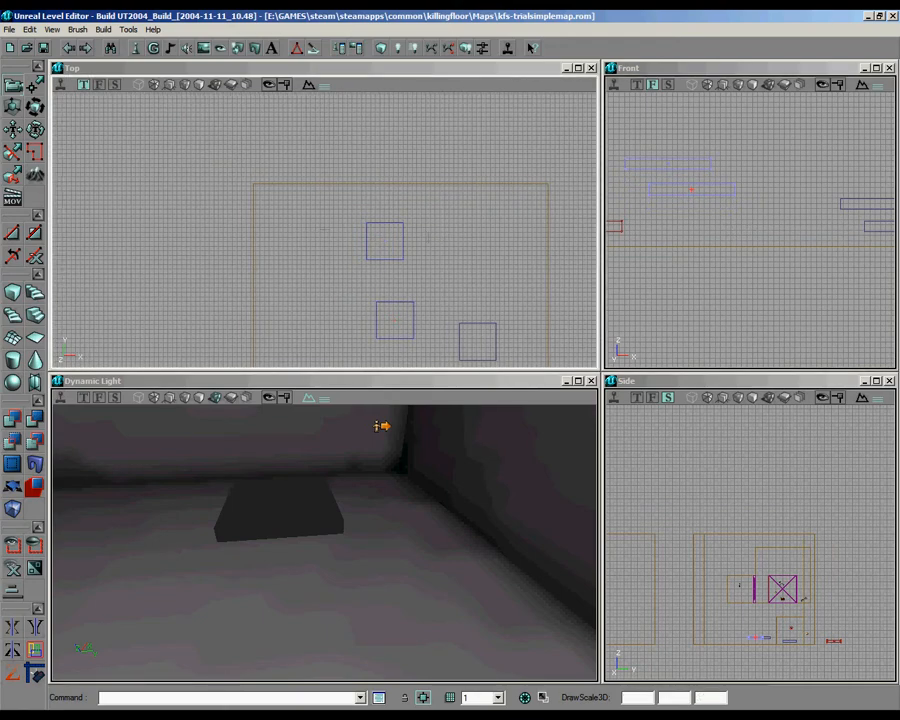
{"action": "left_click", "coordinate": [404, 239]}
{"action": "key", "text": "ctrl+w"}
{"action": "mouse_move", "coordinate": [404, 239]}
{"action": "left_mouse_down", "text": "shift"}
{"action": "mouse_move", "coordinate": [296, 229]}
{"action": "mouse_move", "coordinate": [319, 225]}
{"action": "mouse_move", "coordinate": [312, 223]}
{"action": "left_mouse_up", "text": "shift"}
Step: Duplicate the small alcove brush, align it with the trial room's far corner and raise it above the last platform
{"action": "scroll", "coordinate": [434, 262], "scroll_direction": "down", "scroll_amount": 4}
{"action": "left_click_drag", "start_coordinate": [434, 262], "coordinate": [689, 300]}
{"action": "scroll", "coordinate": [525, 263], "scroll_direction": "up", "scroll_amount": 3}
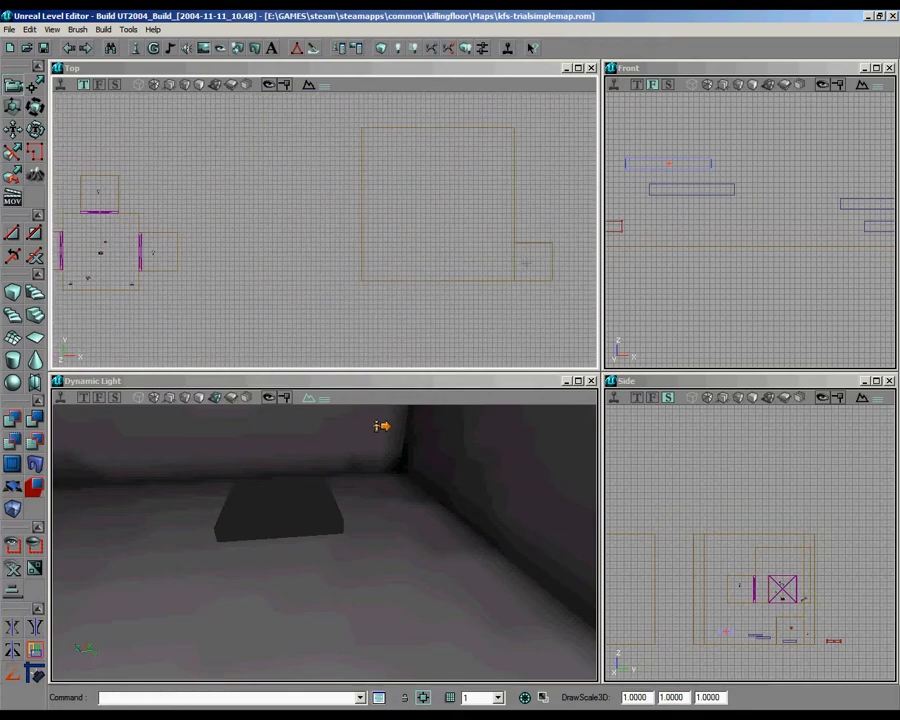
{"action": "mouse_move", "coordinate": [532, 237]}
{"action": "left_mouse_down", "text": "ctrl+alt"}
{"action": "mouse_move", "coordinate": [313, 193]}
{"action": "mouse_move", "coordinate": [236, 191]}
{"action": "mouse_move", "coordinate": [296, 211]}
{"action": "mouse_move", "coordinate": [400, 150]}
{"action": "left_mouse_up", "text": "ctrl+alt"}
{"action": "scroll", "coordinate": [480, 235], "scroll_direction": "down", "scroll_amount": 5}
{"action": "key", "text": "ctrl+w"}
{"action": "scroll", "coordinate": [324, 229], "scroll_direction": "up", "scroll_amount": 15}
{"action": "mouse_move", "coordinate": [328, 228]}
{"action": "left_mouse_down"}
{"action": "mouse_move", "coordinate": [340, 268]}
{"action": "mouse_move", "coordinate": [320, 234]}
{"action": "left_mouse_up"}
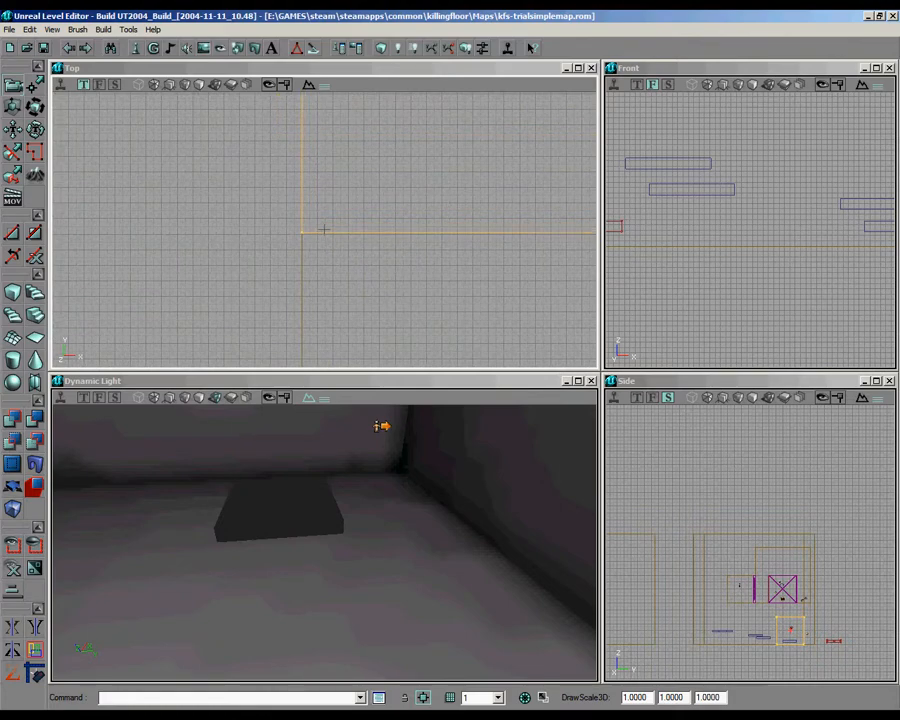
{"action": "scroll", "coordinate": [750, 230], "scroll_direction": "down", "scroll_amount": 8}
{"action": "mouse_move", "coordinate": [750, 230]}
{"action": "left_mouse_down"}
{"action": "mouse_move", "coordinate": [794, 230]}
{"action": "mouse_move", "coordinate": [750, 167]}
{"action": "left_mouse_up"}
{"action": "scroll", "coordinate": [750, 230], "scroll_direction": "up", "scroll_amount": 10}
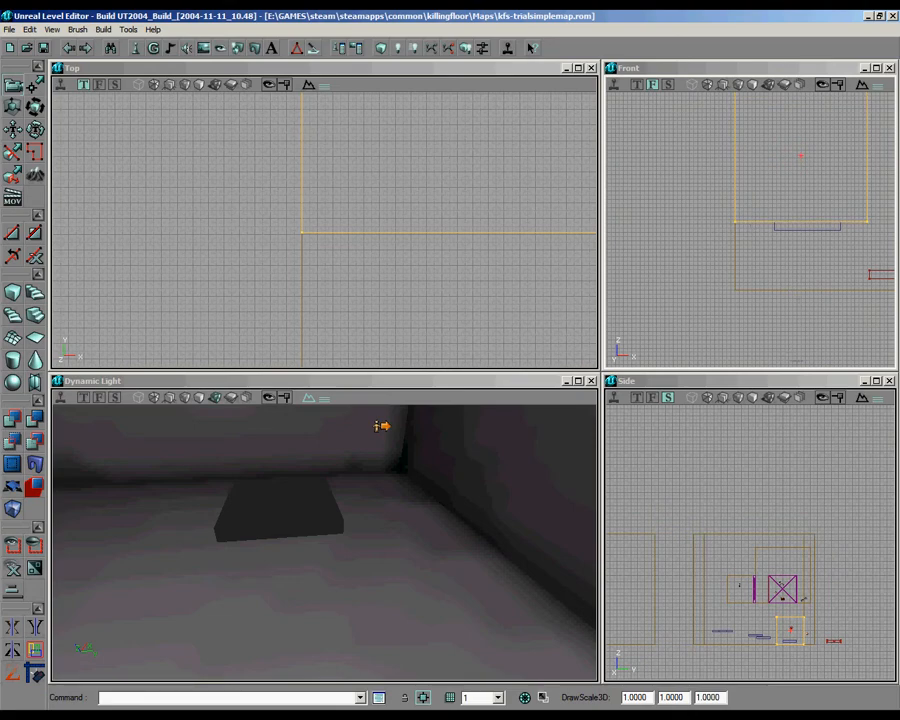
Step: Rebuild the level geometry and inspect the new alcove opening in the 3D view
{"action": "left_click_drag", "start_coordinate": [362, 514], "coordinate": [322, 536]}
{"action": "left_click", "coordinate": [380, 48]}
{"action": "mouse_move", "coordinate": [240, 540]}
{"action": "left_mouse_down"}
{"action": "mouse_move", "coordinate": [139, 546]}
{"action": "mouse_move", "coordinate": [331, 550]}
{"action": "left_mouse_up"}
{"action": "right_click_drag", "start_coordinate": [331, 550], "coordinate": [324, 548]}
{"action": "mouse_move", "coordinate": [324, 548]}
{"action": "left_mouse_down"}
{"action": "mouse_move", "coordinate": [307, 542]}
{"action": "mouse_move", "coordinate": [327, 533]}
{"action": "mouse_move", "coordinate": [426, 562]}
{"action": "left_mouse_up"}
Step: Select the Trigger class under Triggers in the actor class browser and close the browser
{"action": "mouse_move", "coordinate": [324, 229]}
{"action": "left_mouse_down"}
{"action": "mouse_move", "coordinate": [302, 225]}
{"action": "mouse_move", "coordinate": [317, 258]}
{"action": "left_mouse_up"}
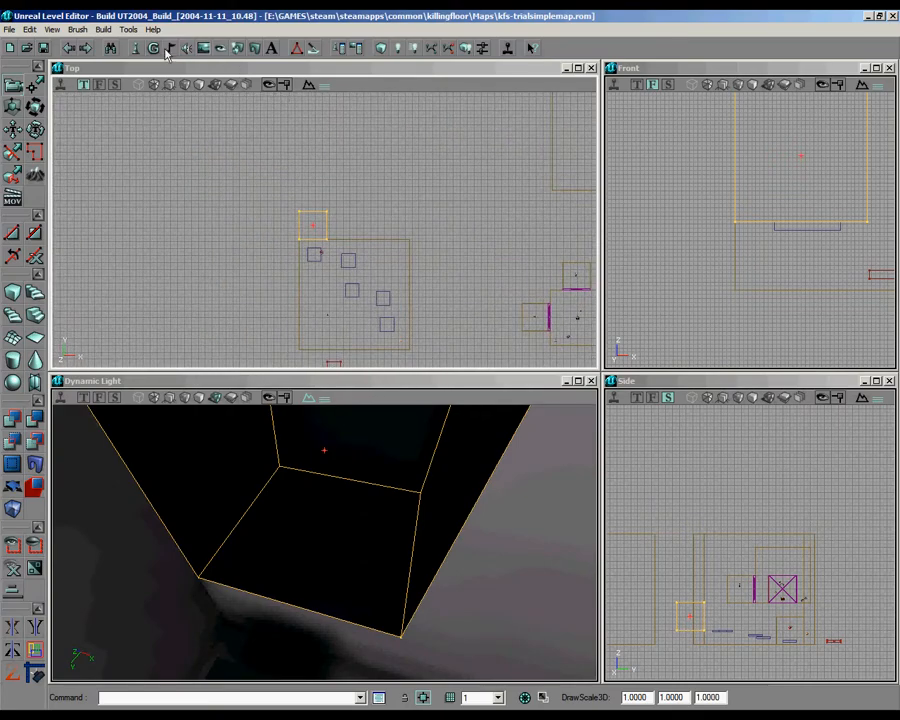
{"action": "left_click", "coordinate": [169, 49]}
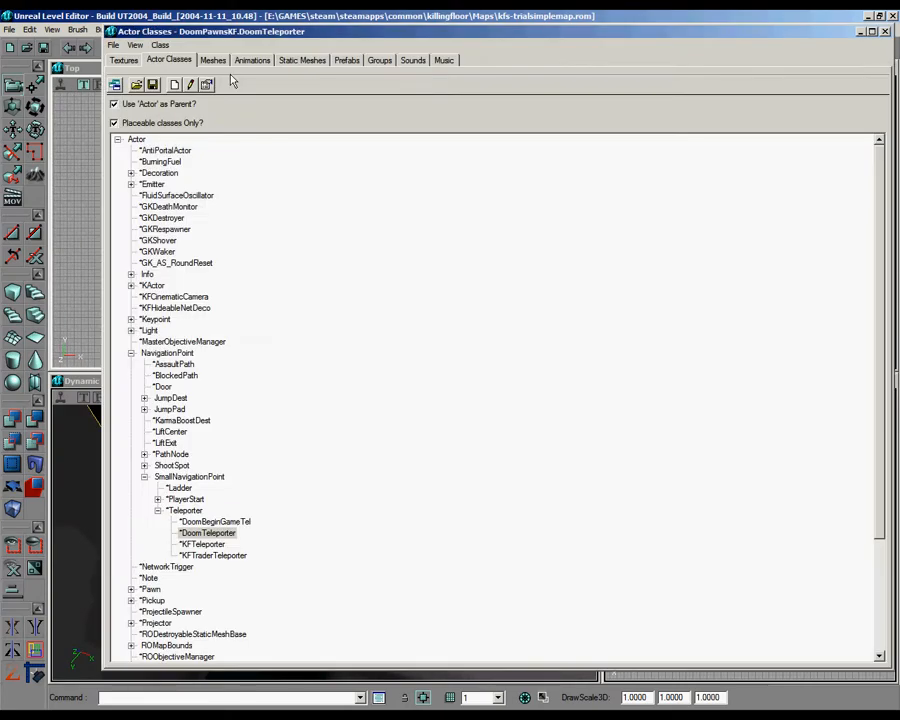
{"action": "left_click", "coordinate": [131, 353]}
{"action": "left_click", "coordinate": [131, 511]}
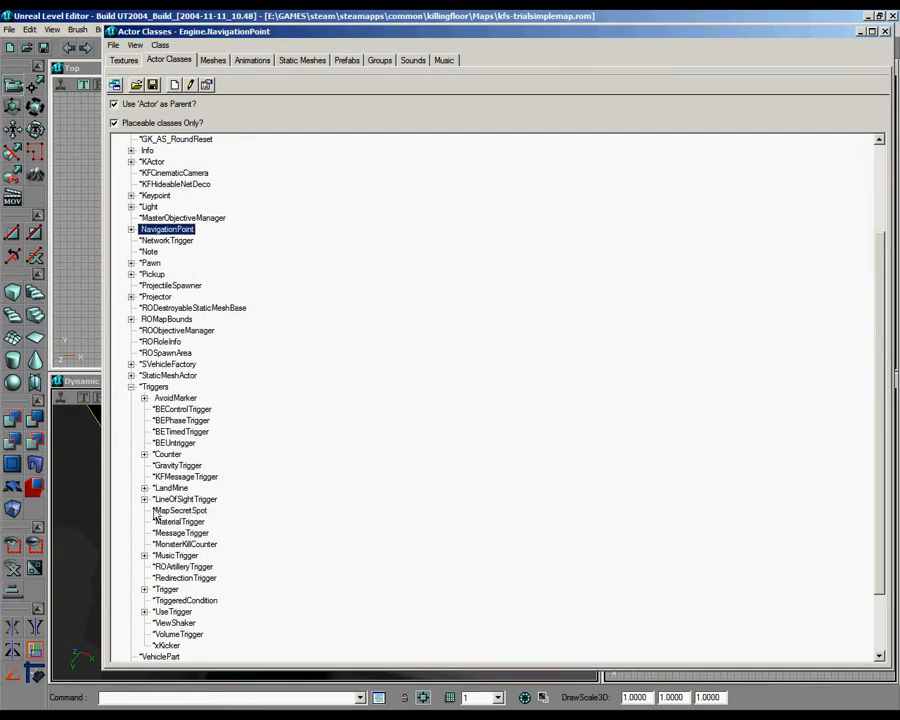
{"action": "left_click", "coordinate": [144, 589]}
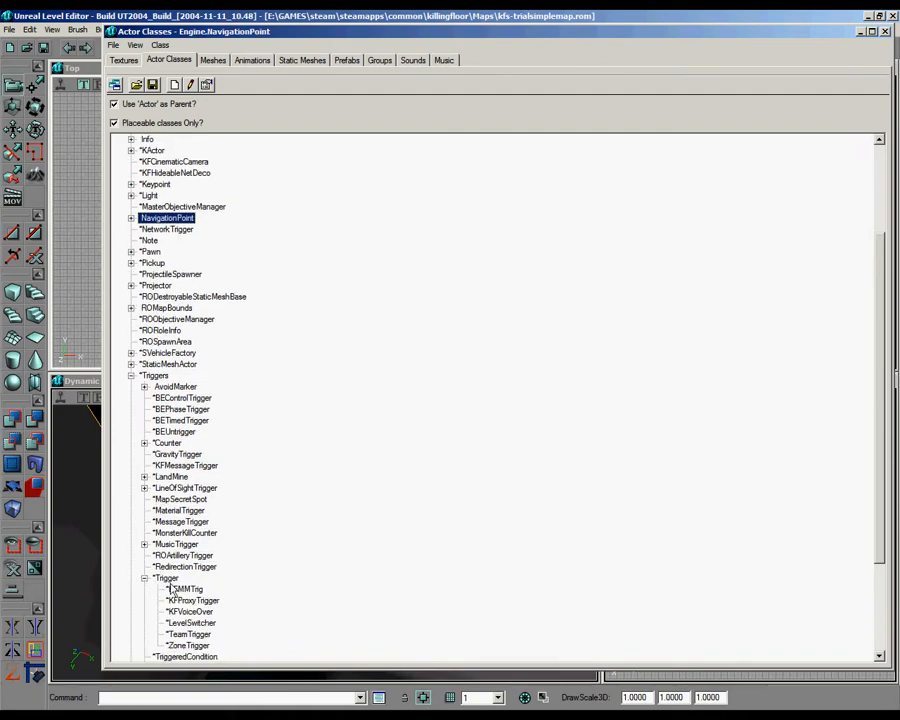
{"action": "left_click", "coordinate": [166, 578]}
{"action": "left_click", "coordinate": [885, 31]}
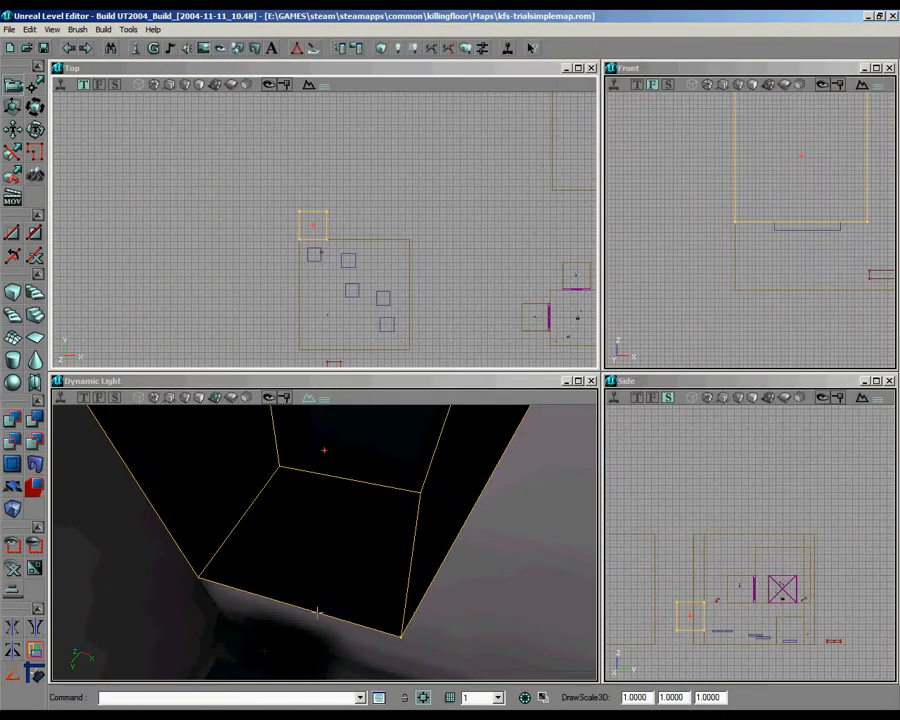
Step: Add a Trigger on the new alcove's floor and adjust its position inside the alcove
{"action": "right_click", "coordinate": [320, 532]}
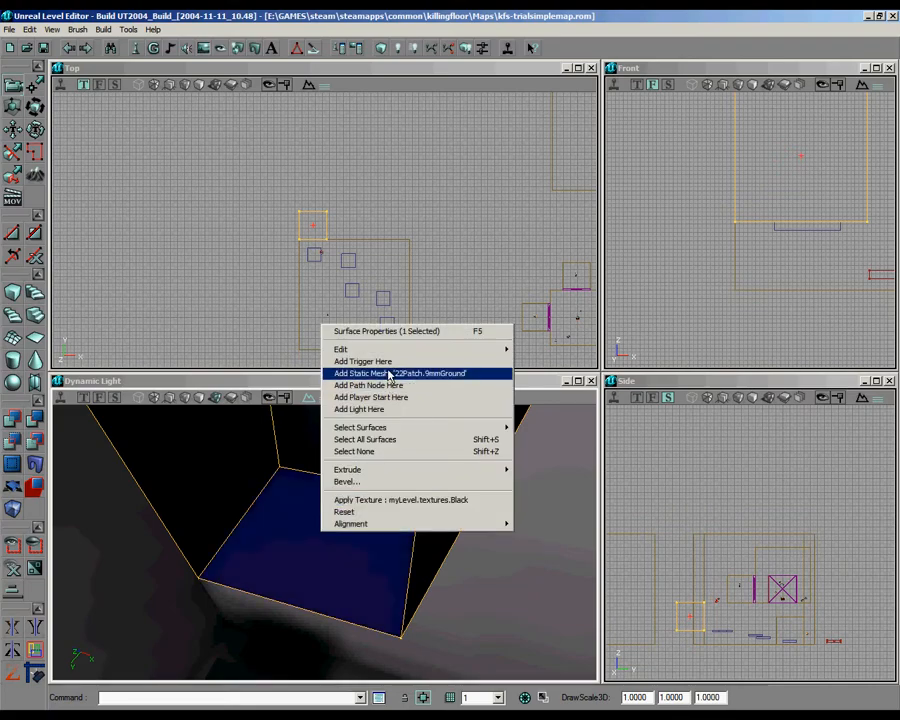
{"action": "left_click", "coordinate": [362, 361]}
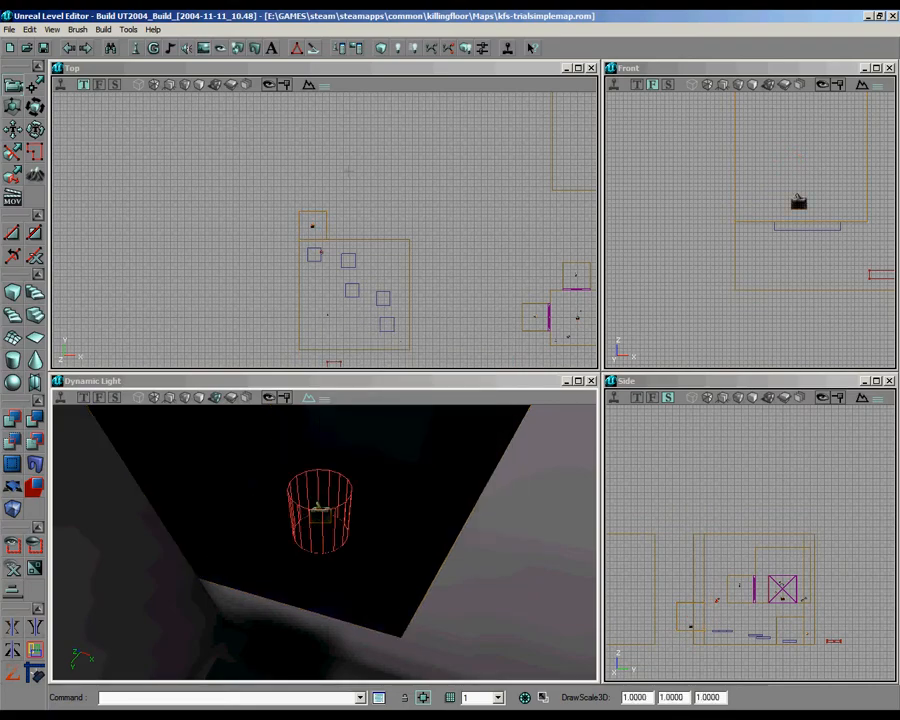
{"action": "left_click_drag", "start_coordinate": [333, 197], "coordinate": [341, 182]}
{"action": "scroll", "coordinate": [333, 197], "scroll_direction": "up", "scroll_amount": 6}
{"action": "left_click_drag", "start_coordinate": [306, 297], "coordinate": [306, 273]}
Step: Set the alcove trigger's CollisionRadius to 120
{"action": "right_click", "coordinate": [300, 291]}
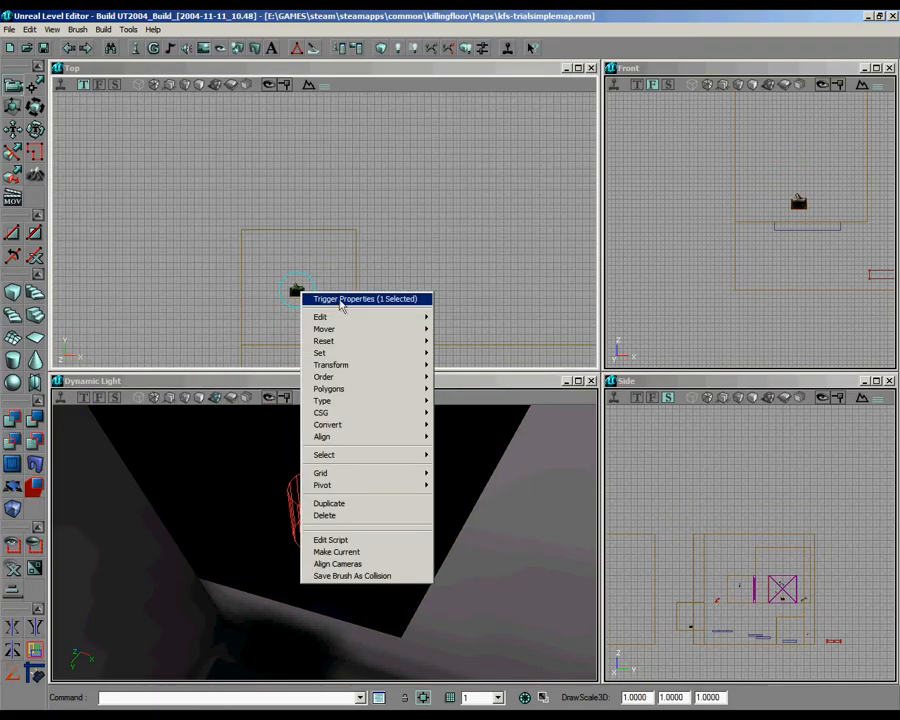
{"action": "left_click", "coordinate": [340, 299]}
{"action": "left_click", "coordinate": [504, 100]}
{"action": "left_click", "coordinate": [634, 229]}
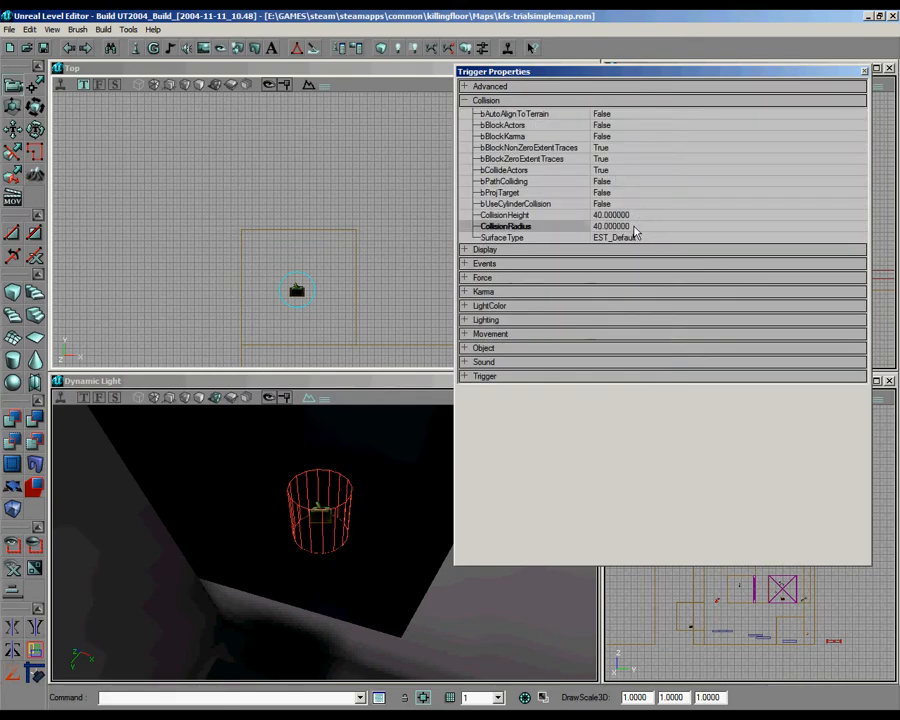
{"action": "left_click", "coordinate": [634, 229]}
{"action": "type", "text": "80"}
{"action": "key", "text": "Return"}
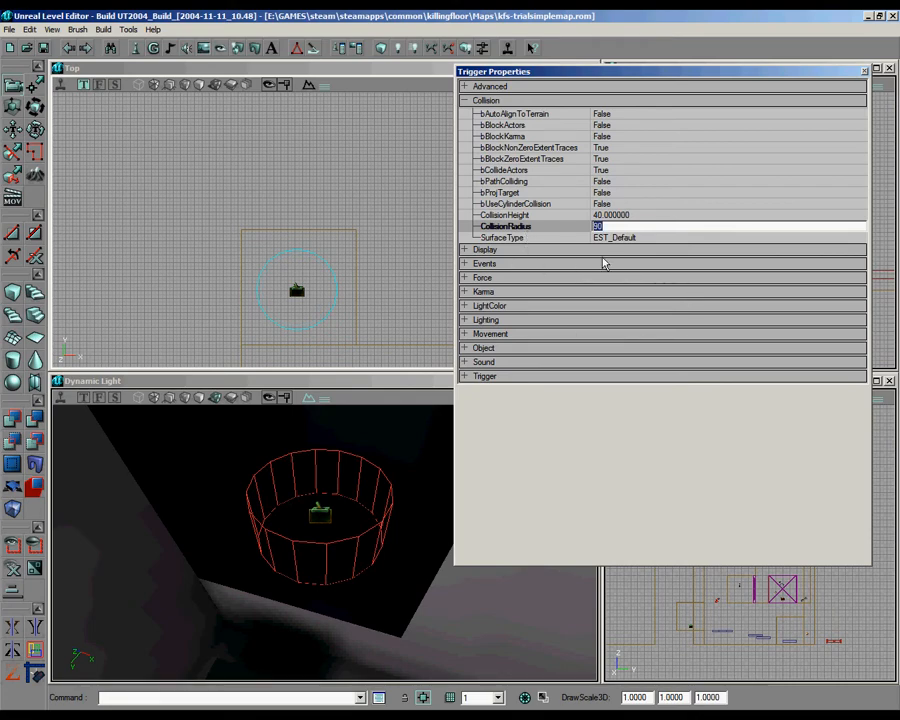
{"action": "type", "text": "120"}
{"action": "key", "text": "Return"}
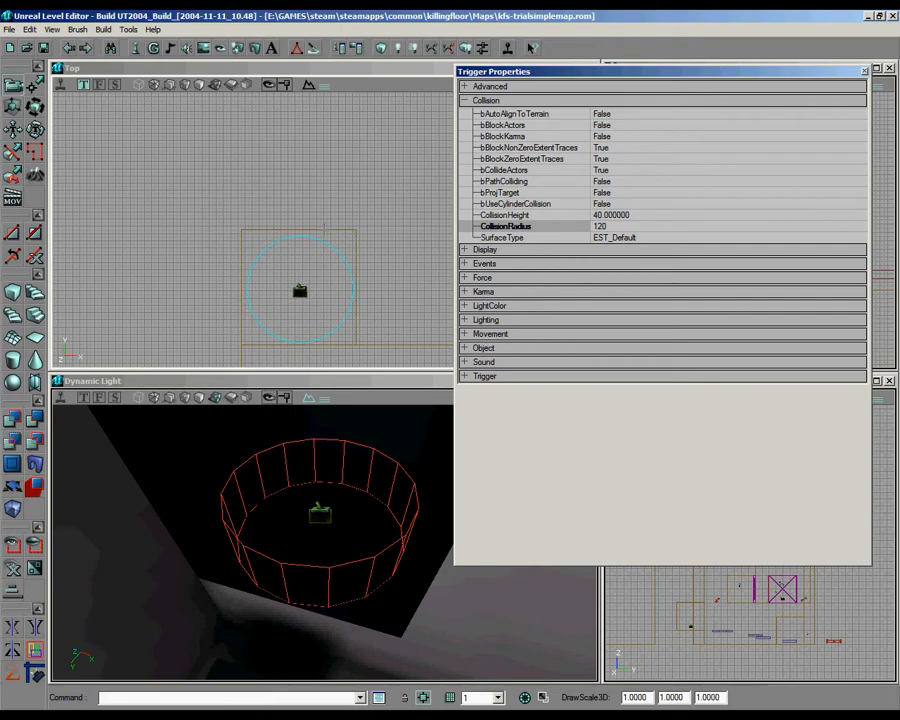
Step: Centre the trigger's collision circle within the alcove and close the trigger's properties
{"action": "left_click_drag", "start_coordinate": [324, 229], "coordinate": [324, 233], "text": "ctrl"}
{"action": "left_click_drag", "start_coordinate": [364, 438], "coordinate": [324, 541]}
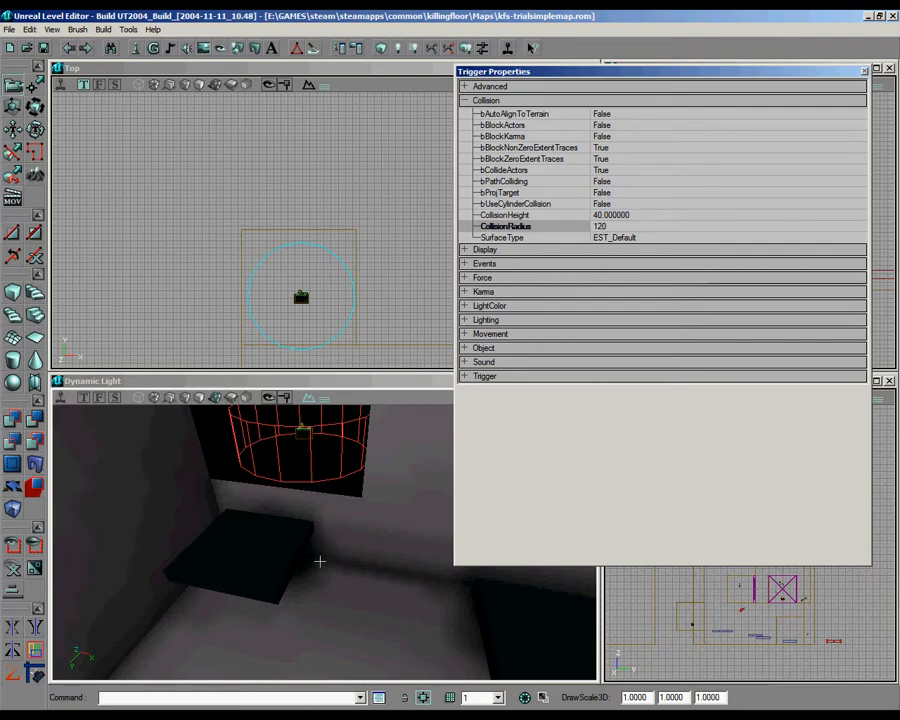
{"action": "left_click_drag", "start_coordinate": [322, 545], "coordinate": [324, 542]}
{"action": "left_click_drag", "start_coordinate": [355, 283], "coordinate": [352, 272], "text": "ctrl"}
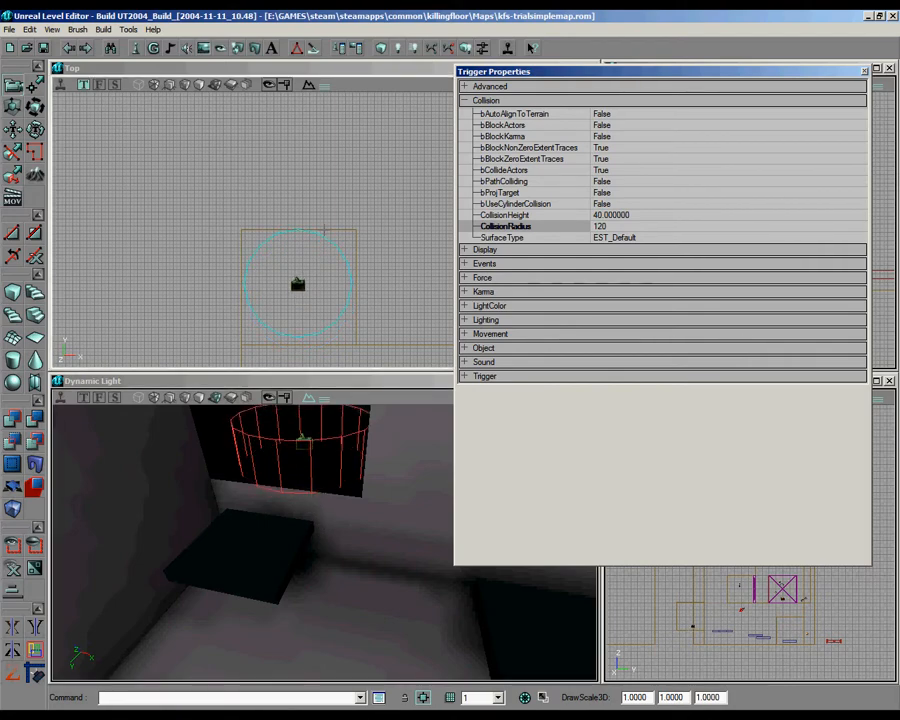
{"action": "right_click_drag", "start_coordinate": [323, 541], "coordinate": [316, 537]}
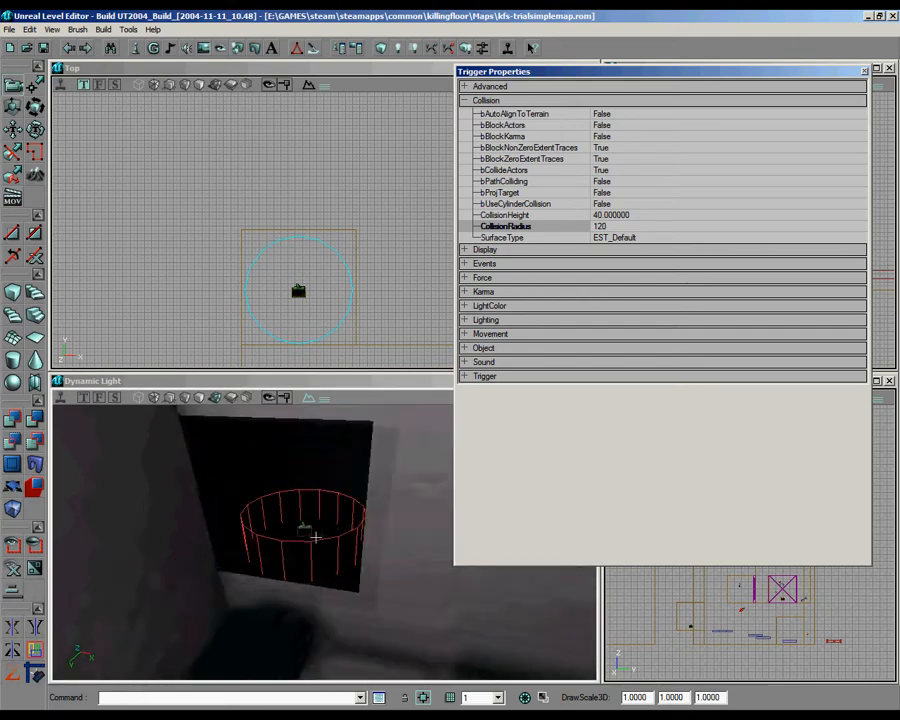
{"action": "left_click_drag", "start_coordinate": [316, 537], "coordinate": [323, 542]}
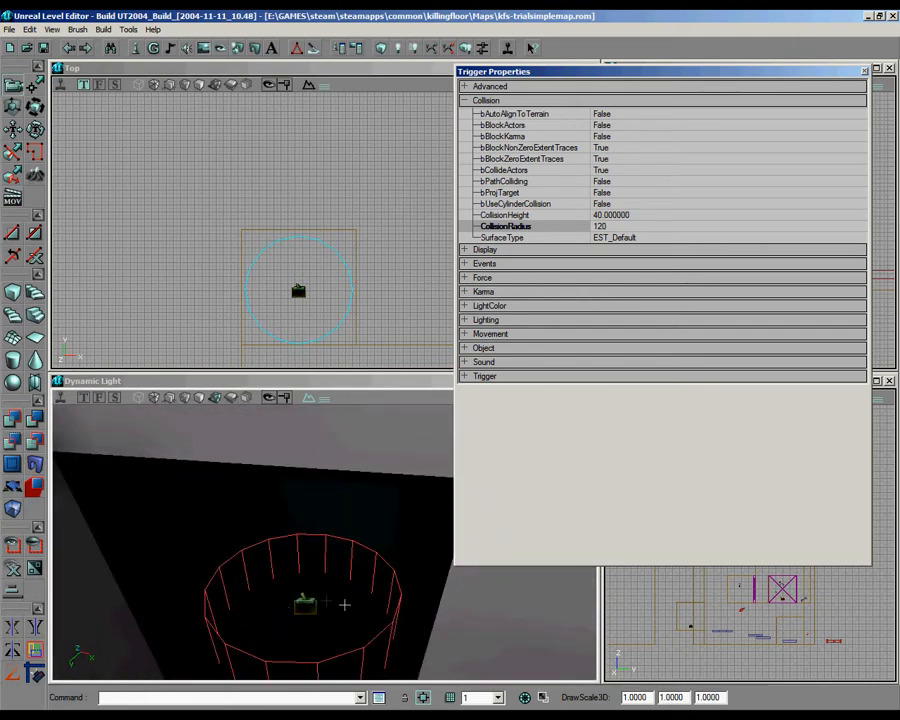
{"action": "left_click_drag", "start_coordinate": [318, 578], "coordinate": [298, 652]}
{"action": "left_click", "coordinate": [864, 70]}
Step: Place a copy of the trial room's DoomTeleporter in the alcove behind the trigger, raised above the alcove floor
{"action": "scroll", "coordinate": [562, 132], "scroll_direction": "down", "scroll_amount": 5}
{"action": "scroll", "coordinate": [562, 132], "scroll_direction": "up", "scroll_amount": 5}
{"action": "left_click_drag", "start_coordinate": [325, 230], "coordinate": [218, 116]}
{"action": "scroll", "coordinate": [325, 230], "scroll_direction": "down", "scroll_amount": 5}
{"action": "left_click", "coordinate": [319, 258]}
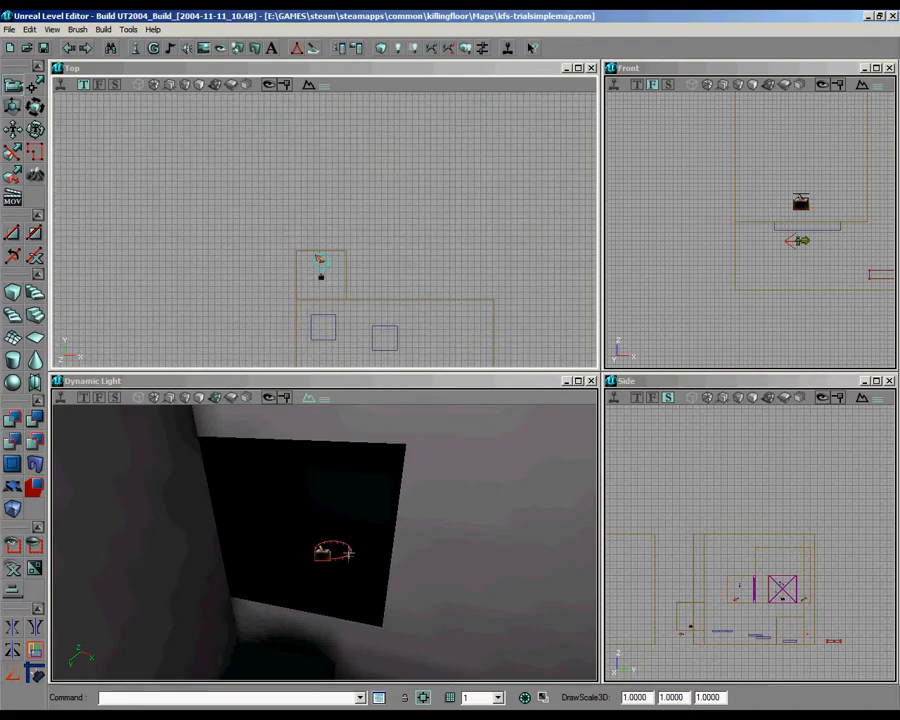
{"action": "right_click_drag", "start_coordinate": [349, 553], "coordinate": [324, 541]}
{"action": "scroll", "coordinate": [336, 283], "scroll_direction": "up", "scroll_amount": 4}
{"action": "scroll", "coordinate": [324, 216], "scroll_direction": "down", "scroll_amount": 6}
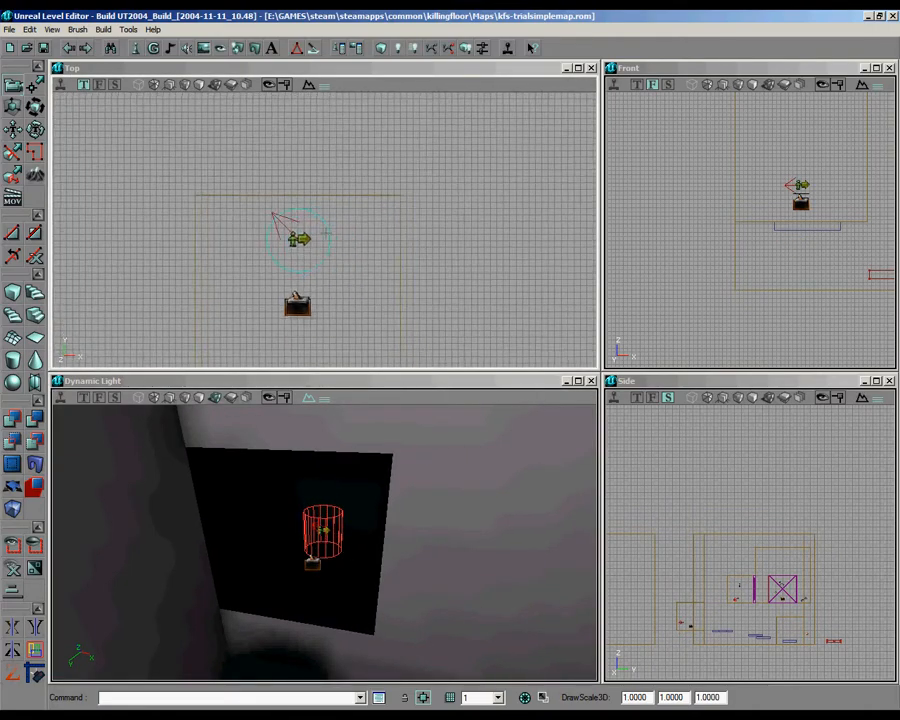
{"action": "scroll", "coordinate": [327, 236], "scroll_direction": "up", "scroll_amount": 7}
{"action": "left_click_drag", "start_coordinate": [327, 236], "coordinate": [490, 244]}
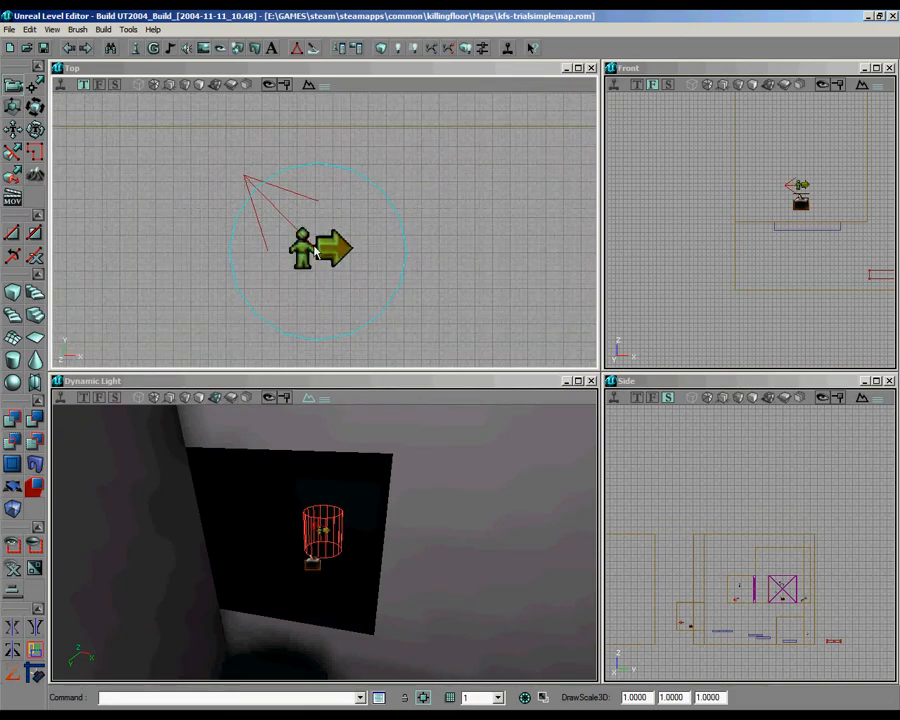
Step: Clear the alcove teleporter's Tag to None and expand its Teleporter properties
{"action": "double_click", "coordinate": [316, 252]}
{"action": "left_click", "coordinate": [485, 128]}
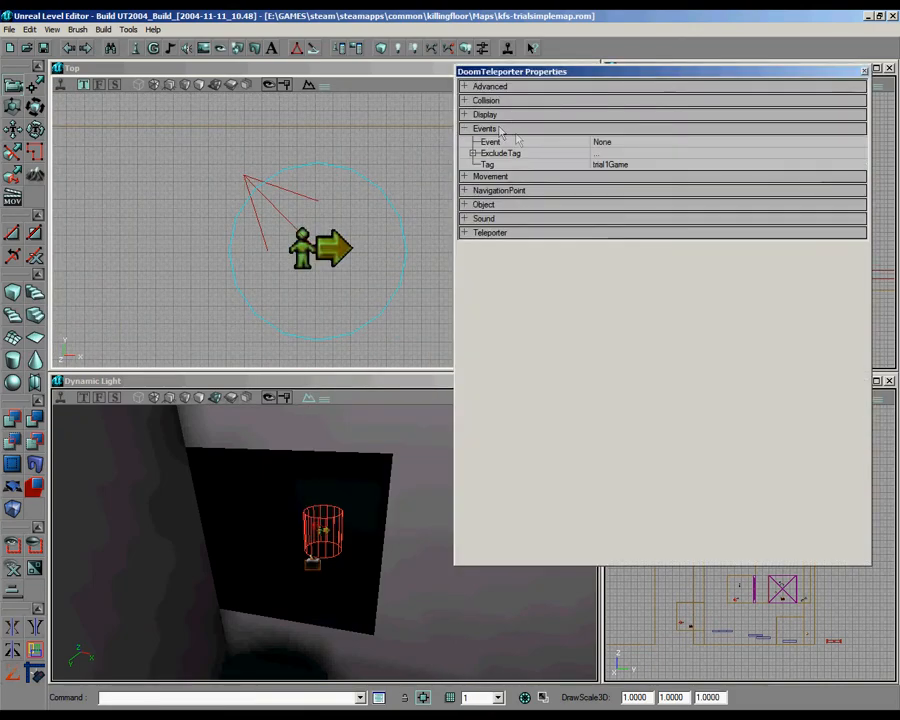
{"action": "left_click", "coordinate": [611, 165]}
{"action": "left_click", "coordinate": [531, 234]}
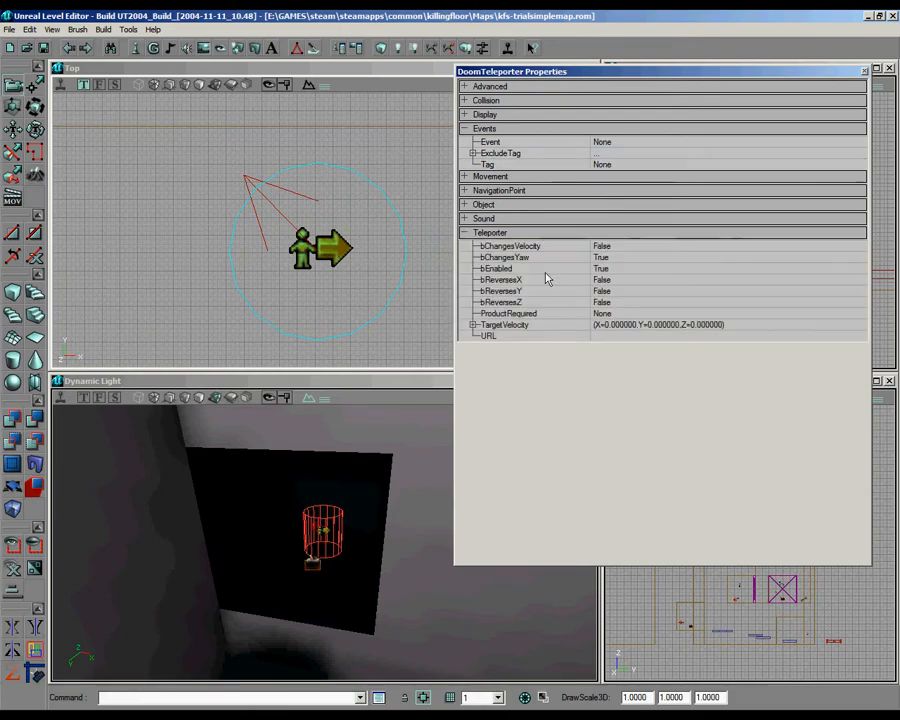
Step: Set the Tag of the start area's DoomTeleporter to welcomeback1
{"action": "scroll", "coordinate": [326, 232], "scroll_direction": "up", "scroll_amount": 10}
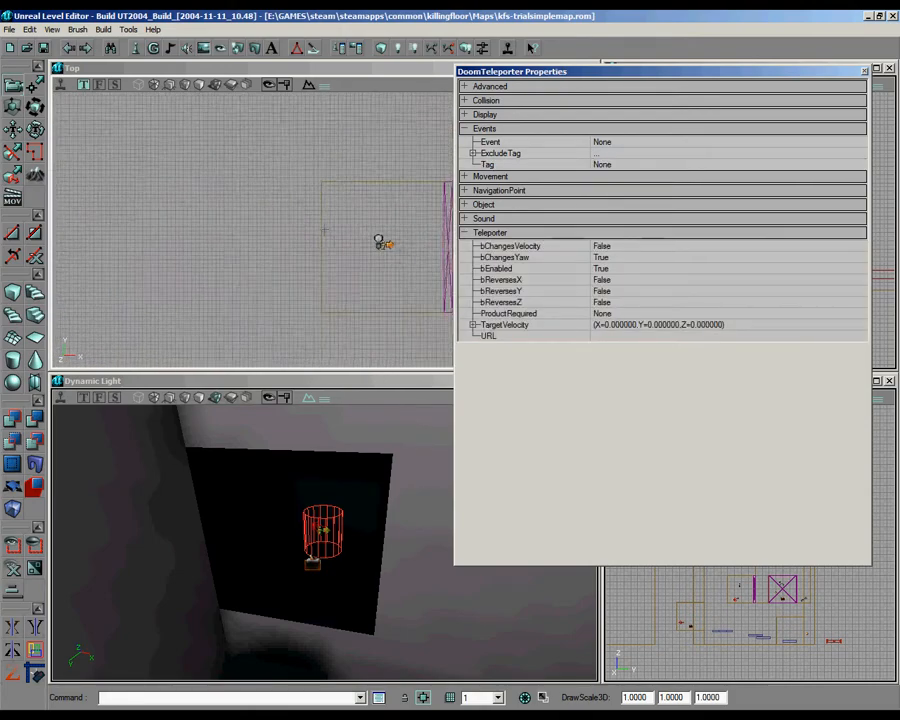
{"action": "left_click", "coordinate": [282, 235]}
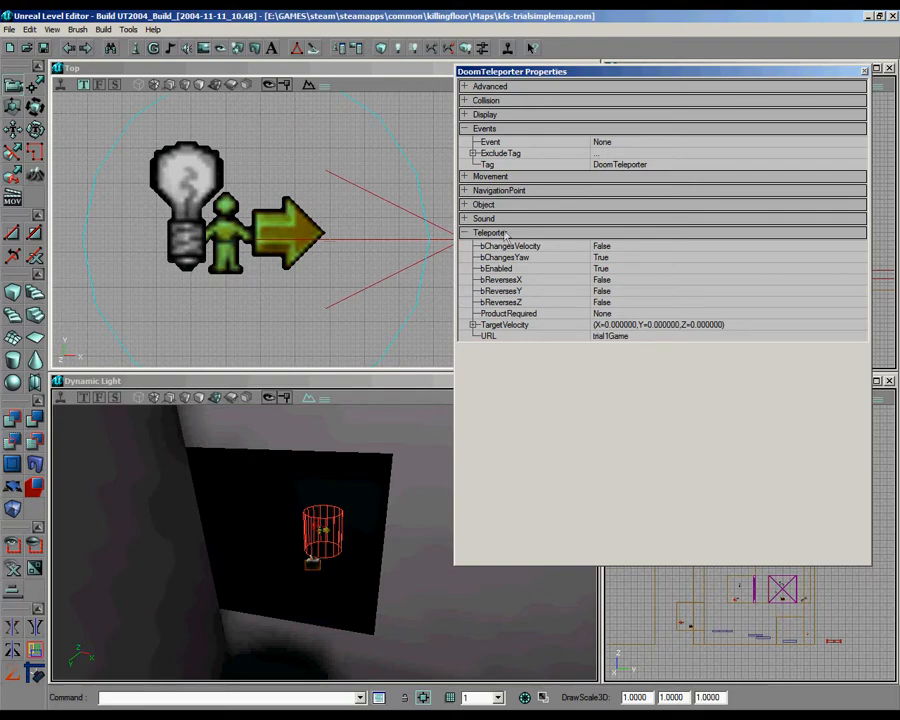
{"action": "left_click", "coordinate": [618, 165]}
{"action": "type", "text": "welcomeback1"}
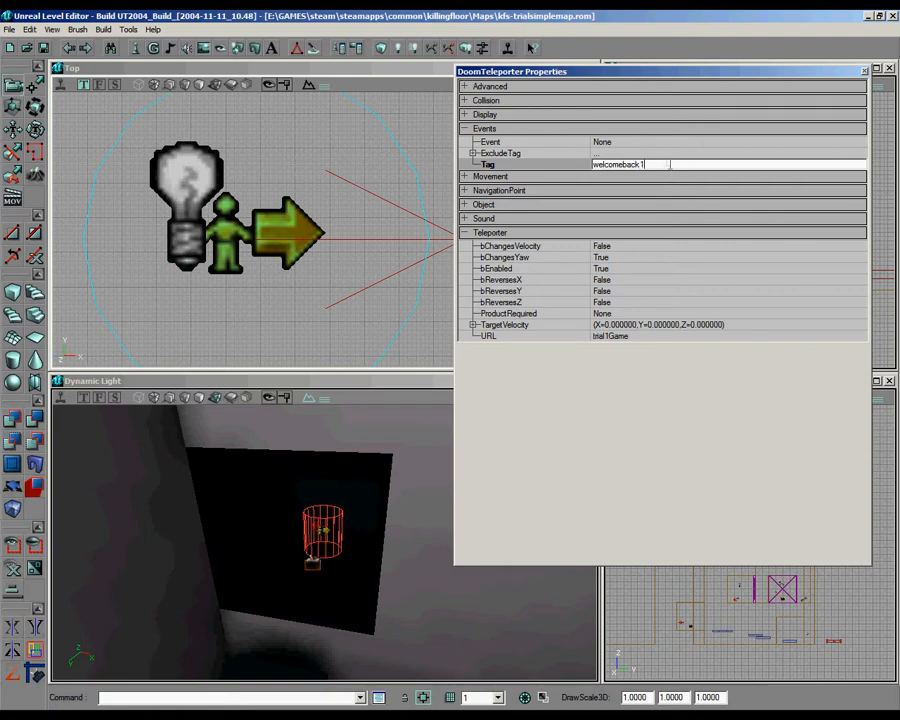
Step: Edit the URL of the alcove's DoomTeleporter and close its properties
{"action": "left_click", "coordinate": [279, 178]}
{"action": "scroll", "coordinate": [279, 178], "scroll_direction": "down", "scroll_amount": 8}
{"action": "left_click_drag", "start_coordinate": [279, 178], "coordinate": [366, 175]}
{"action": "scroll", "coordinate": [366, 175], "scroll_direction": "up", "scroll_amount": 7}
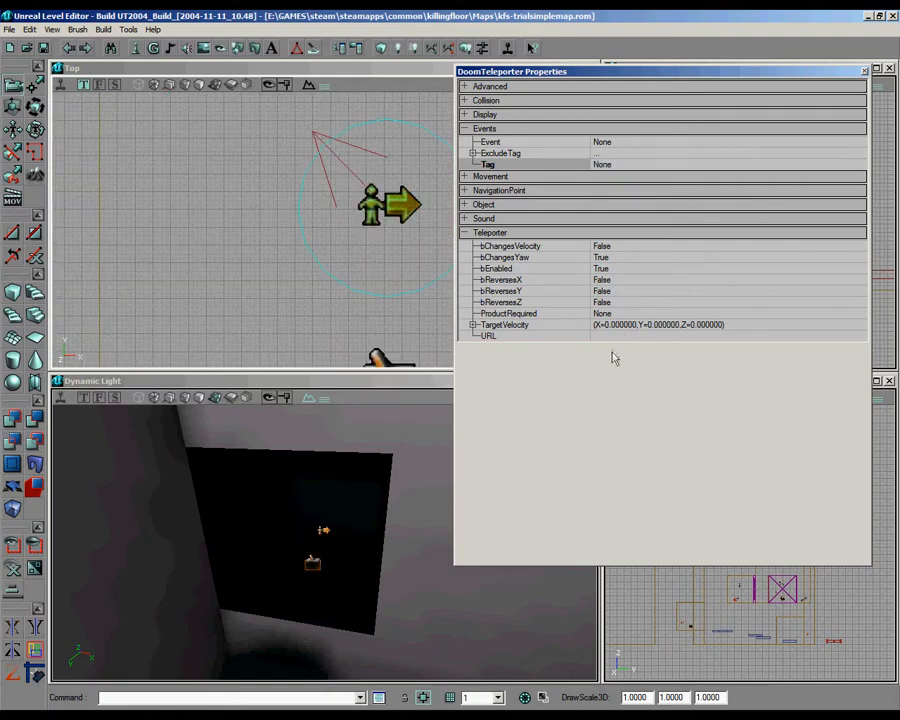
{"action": "left_click", "coordinate": [616, 336]}
{"action": "left_click", "coordinate": [866, 73]}
Step: Place a ScriptedTrigger from the start area in the alcove beside the teleporter
{"action": "mouse_move", "coordinate": [324, 540]}
{"action": "right_mouse_down"}
{"action": "mouse_move", "coordinate": [316, 542]}
{"action": "mouse_move", "coordinate": [324, 542]}
{"action": "right_mouse_up"}
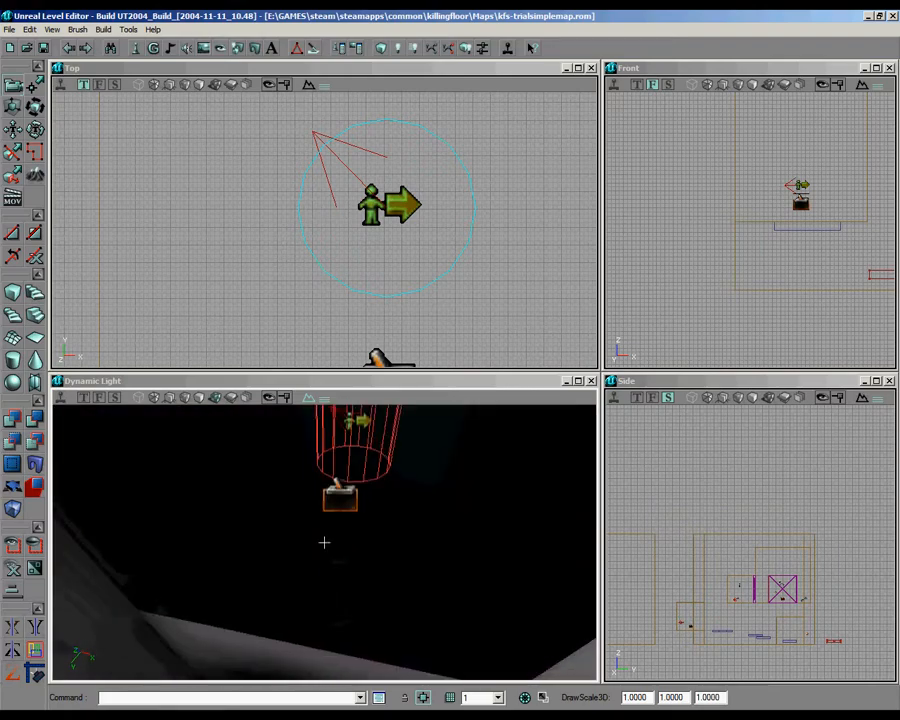
{"action": "right_click_drag", "start_coordinate": [410, 520], "coordinate": [324, 542]}
{"action": "right_click_drag", "start_coordinate": [408, 247], "coordinate": [324, 229]}
{"action": "right_click_drag", "start_coordinate": [324, 542], "coordinate": [364, 442]}
{"action": "right_click_drag", "start_coordinate": [324, 200], "coordinate": [324, 229]}
{"action": "scroll", "coordinate": [290, 146], "scroll_direction": "down", "scroll_amount": 5}
{"action": "right_click_drag", "start_coordinate": [290, 146], "coordinate": [495, 346]}
{"action": "scroll", "coordinate": [495, 346], "scroll_direction": "up", "scroll_amount": 5}
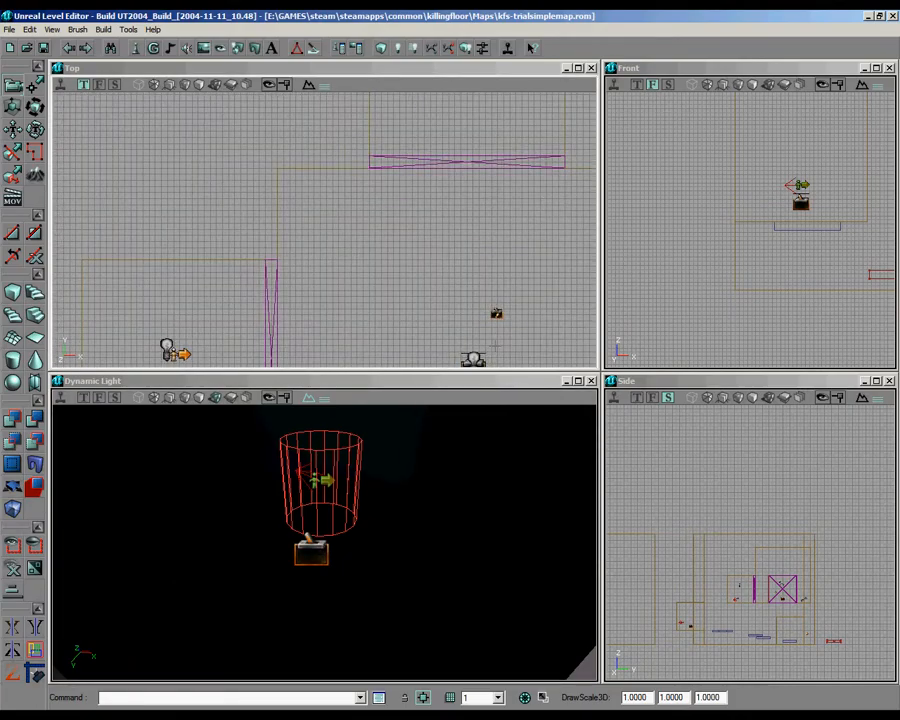
{"action": "left_click_drag", "start_coordinate": [497, 313], "coordinate": [150, 215], "text": "ctrl+shift"}
{"action": "scroll", "coordinate": [324, 229], "scroll_direction": "down", "scroll_amount": 3}
{"action": "left_click_drag", "start_coordinate": [403, 268], "coordinate": [431, 221], "text": "ctrl+shift"}
{"action": "right_click_drag", "start_coordinate": [403, 267], "coordinate": [310, 223]}
{"action": "scroll", "coordinate": [321, 234], "scroll_direction": "up", "scroll_amount": 5}
Step: Add an Action_WAITFOREVENT as the first AIScript action of the alcove's ScriptedTrigger
{"action": "double_click", "coordinate": [307, 243]}
{"action": "left_click", "coordinate": [518, 101]}
{"action": "left_click", "coordinate": [518, 114]}
{"action": "left_click", "coordinate": [854, 117]}
{"action": "left_click", "coordinate": [857, 114]}
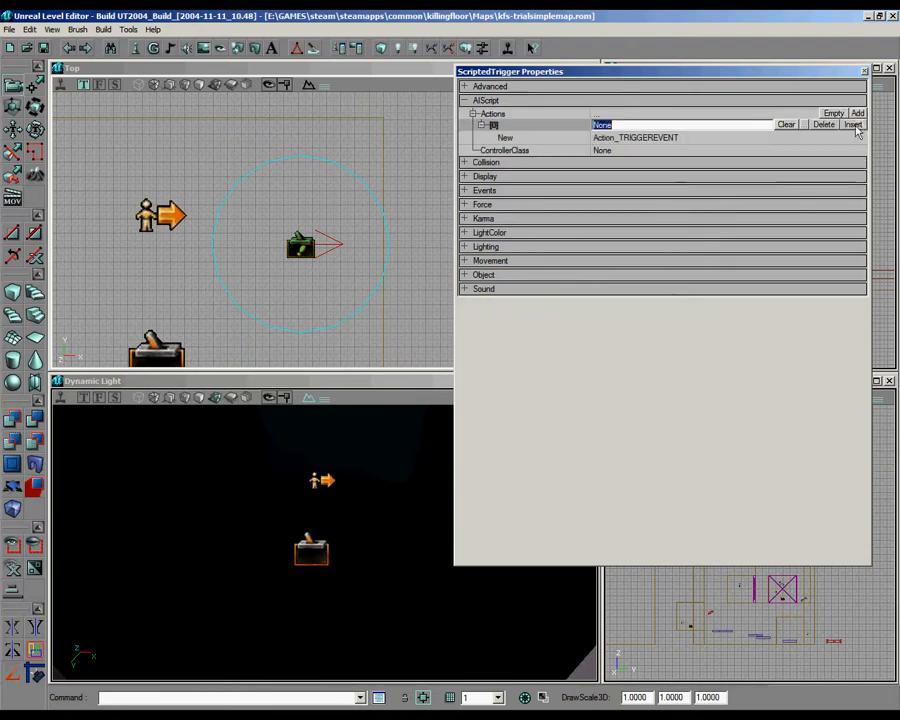
{"action": "left_click", "coordinate": [838, 137]}
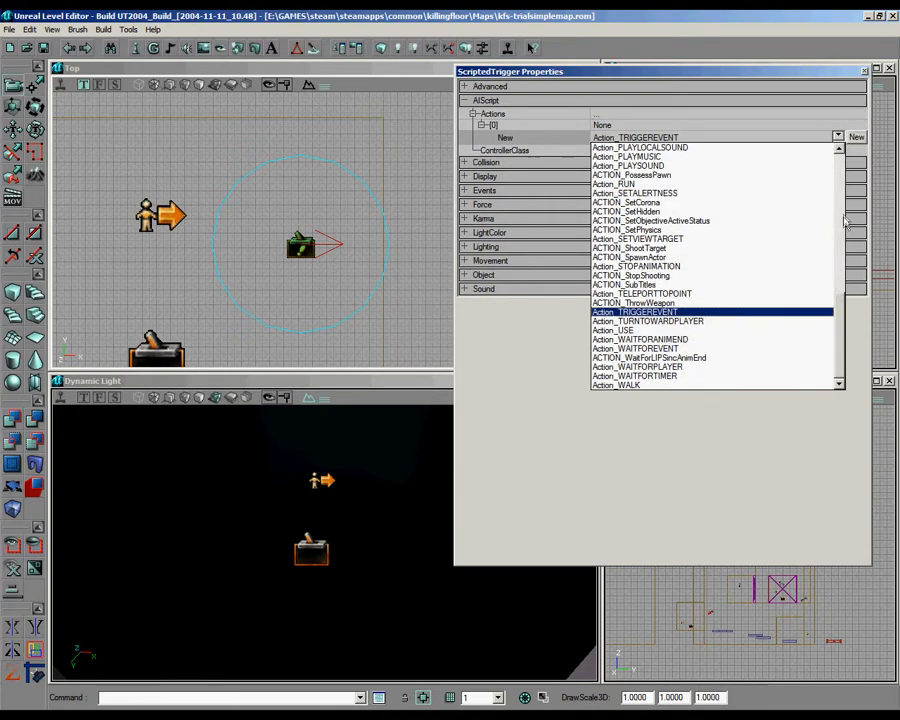
{"action": "left_click", "coordinate": [700, 348]}
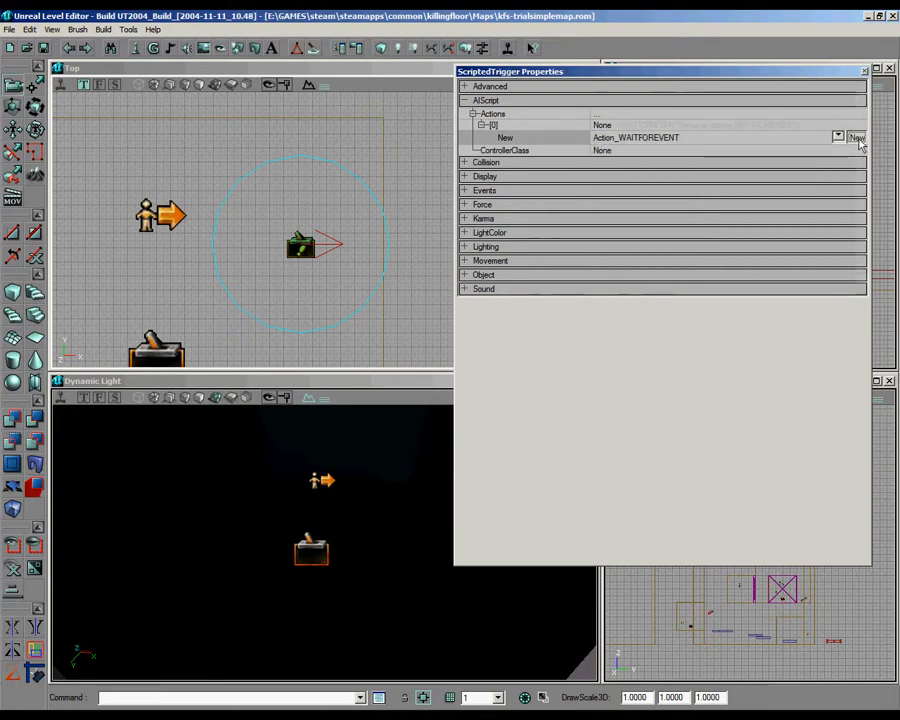
{"action": "left_click", "coordinate": [857, 138]}
Step: Set the Event of the alcove's Trigger to trial1complete and copy that name
{"action": "left_click", "coordinate": [166, 349]}
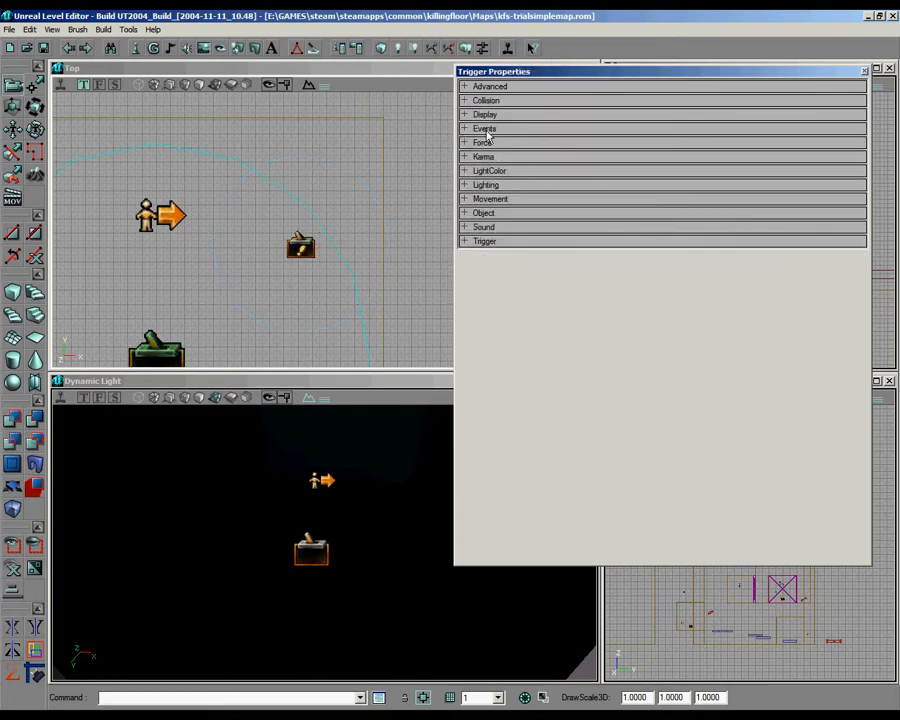
{"action": "left_click", "coordinate": [488, 131]}
{"action": "scroll", "coordinate": [300, 230], "scroll_direction": "down", "scroll_amount": 3}
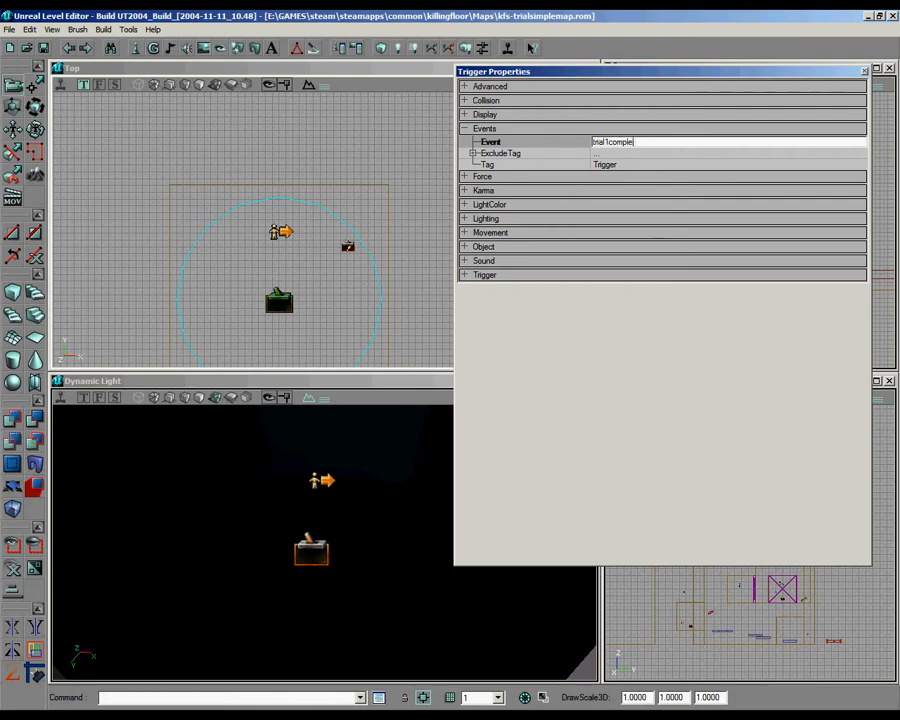
{"action": "left_click_drag", "start_coordinate": [645, 141], "coordinate": [490, 144]}
Step: Set the ExternalEvent of the alcove ScriptedTrigger's wait action to trial1complete
{"action": "left_click", "coordinate": [348, 246]}
{"action": "left_click", "coordinate": [494, 100]}
{"action": "left_click", "coordinate": [526, 113]}
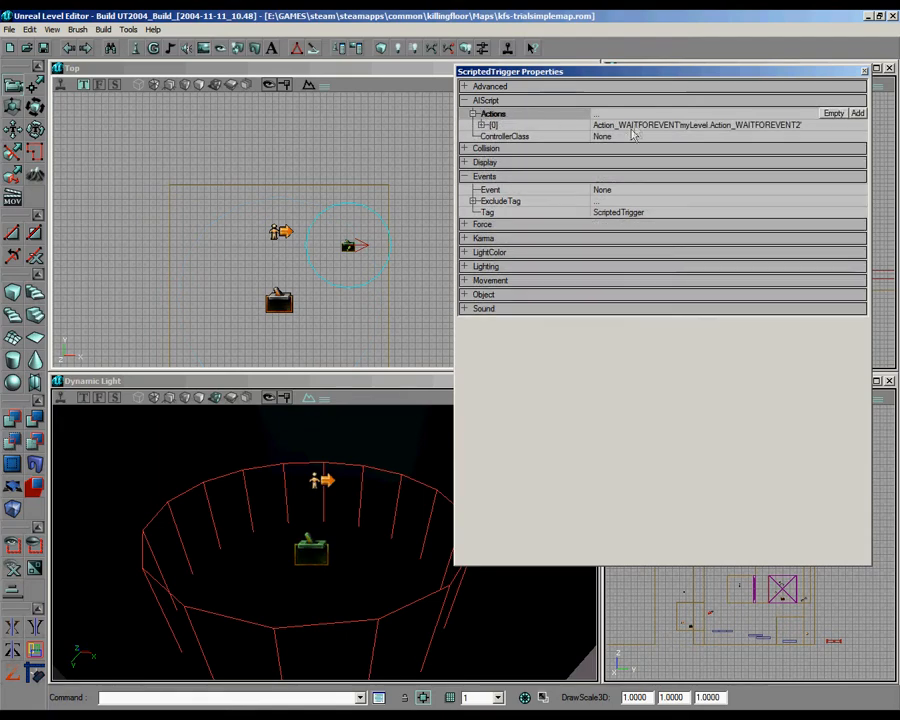
{"action": "left_click", "coordinate": [629, 125]}
{"action": "left_click", "coordinate": [649, 137]}
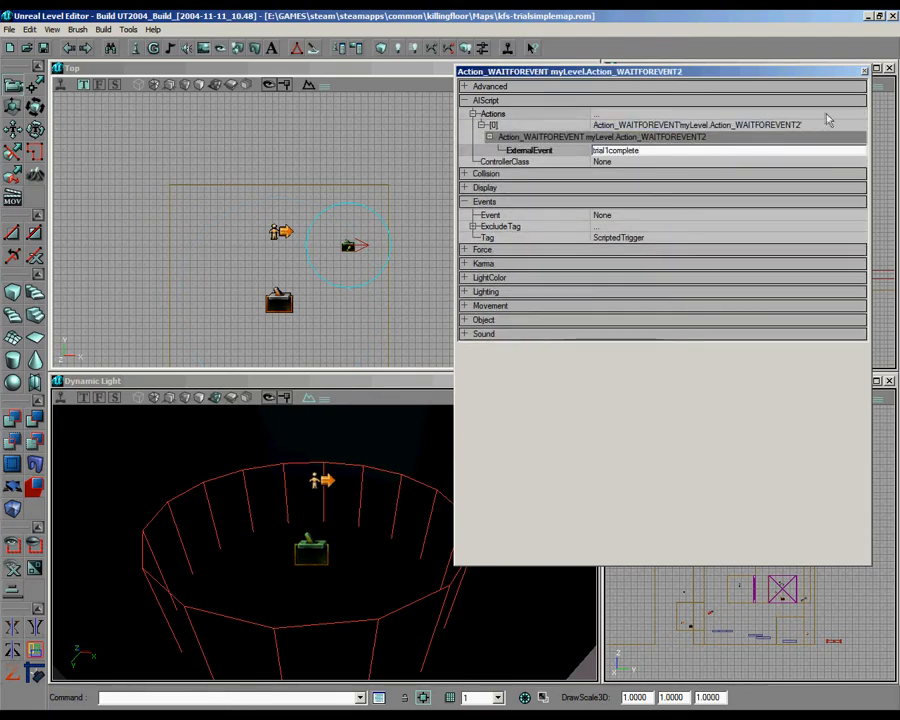
Step: Add an Action_DISPLAYMESSAGE as the second AIScript action of the alcove's ScriptedTrigger
{"action": "left_click", "coordinate": [828, 114]}
{"action": "left_click", "coordinate": [855, 114]}
{"action": "left_click", "coordinate": [776, 151]}
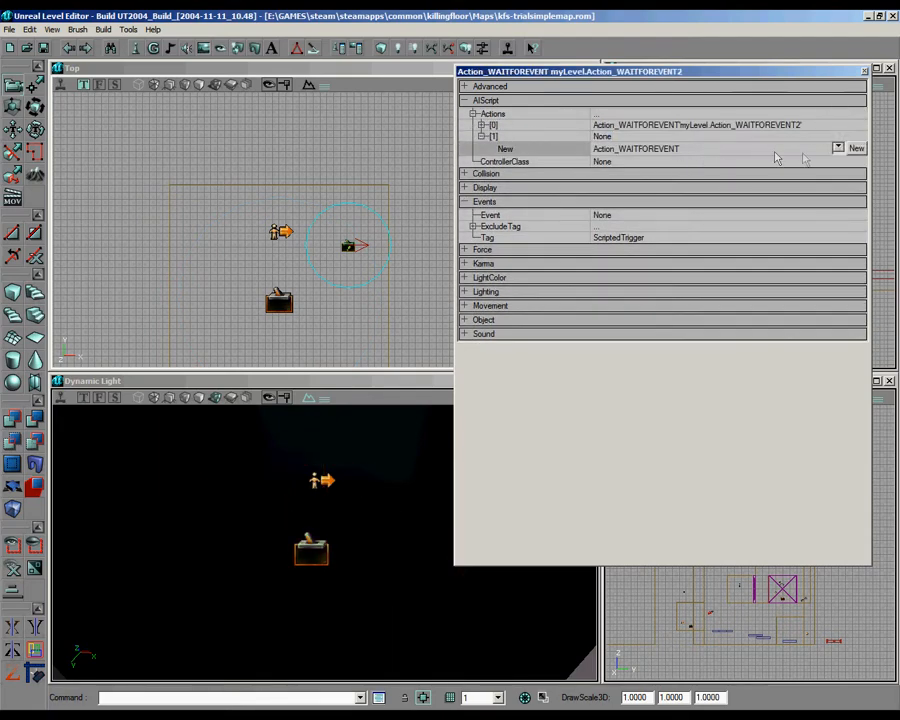
{"action": "left_click", "coordinate": [838, 148]}
{"action": "left_click_drag", "start_coordinate": [838, 338], "coordinate": [828, 220]}
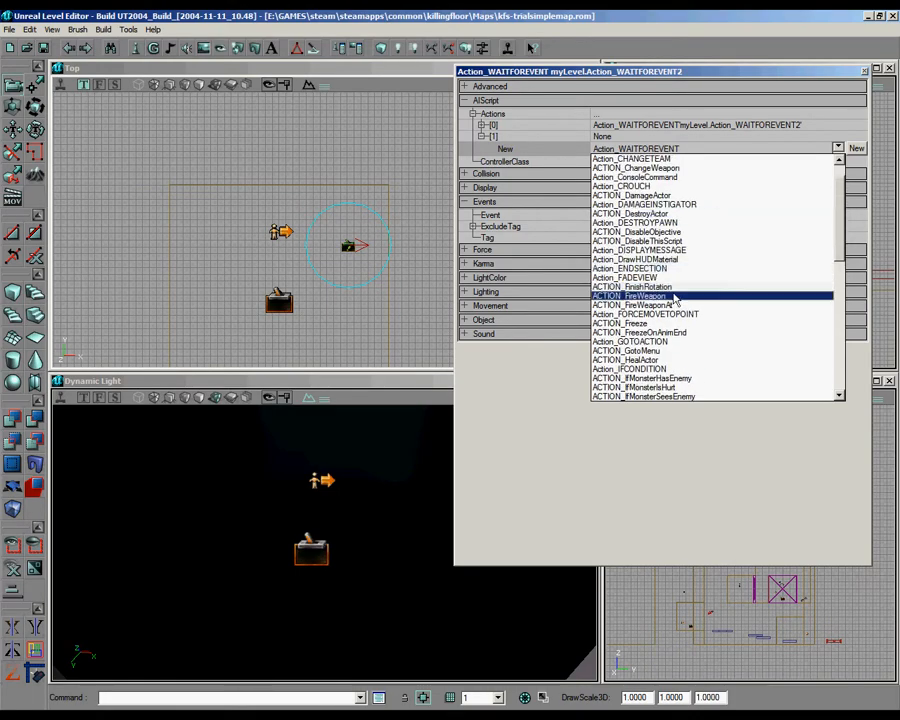
{"action": "left_click", "coordinate": [660, 251]}
{"action": "left_click", "coordinate": [857, 148]}
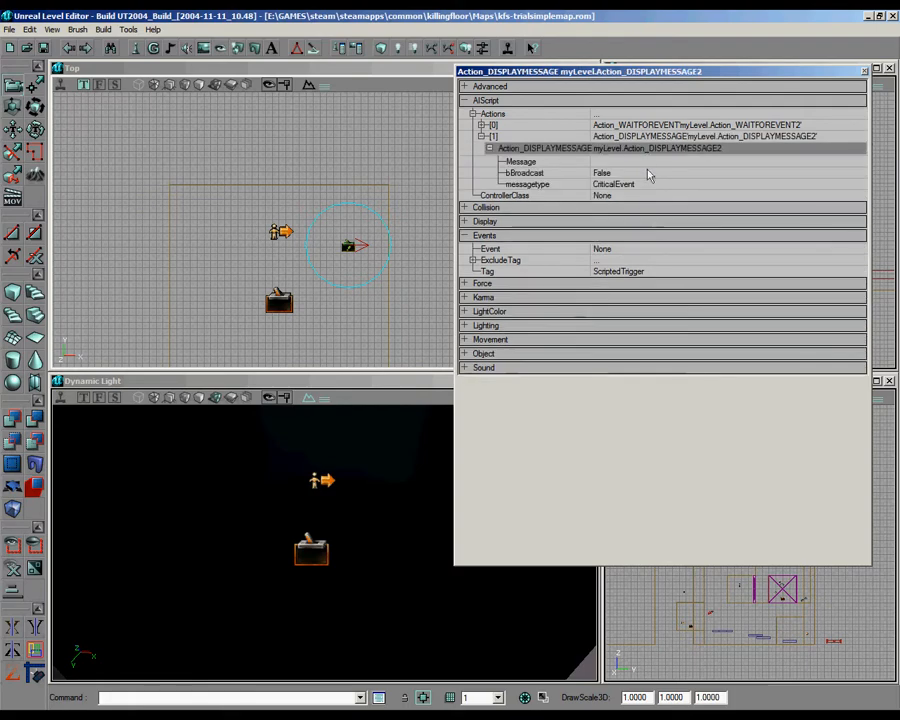
Step: Set the display action's bBroadcast to True and its Message to "trial 1 complete good job!", and close the properties
{"action": "left_click", "coordinate": [858, 172]}
{"action": "left_click", "coordinate": [686, 194]}
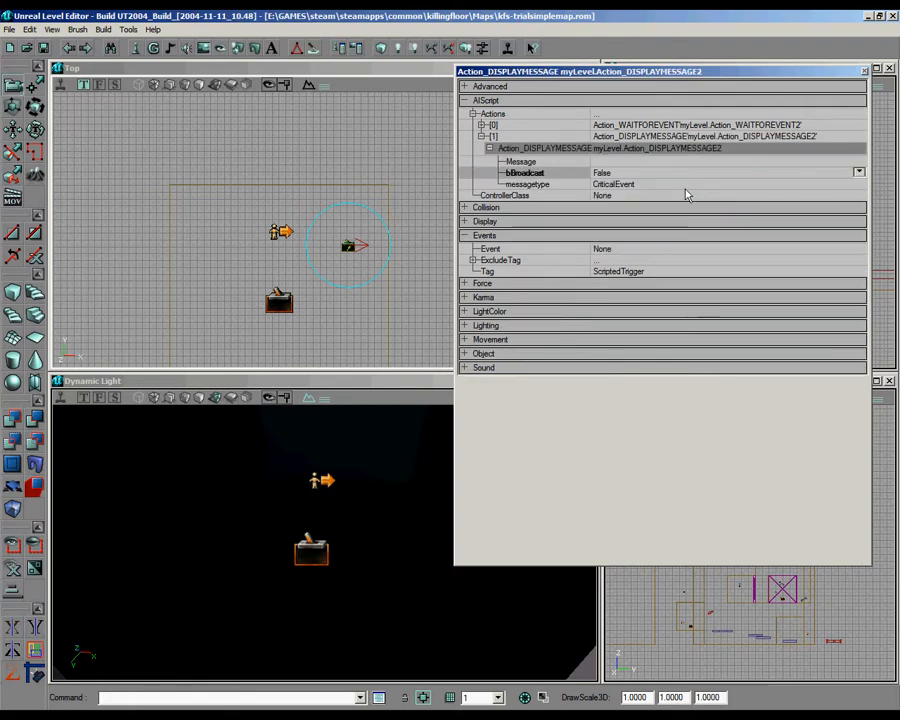
{"action": "left_click", "coordinate": [858, 172]}
{"action": "left_click", "coordinate": [739, 193]}
{"action": "left_click", "coordinate": [640, 164]}
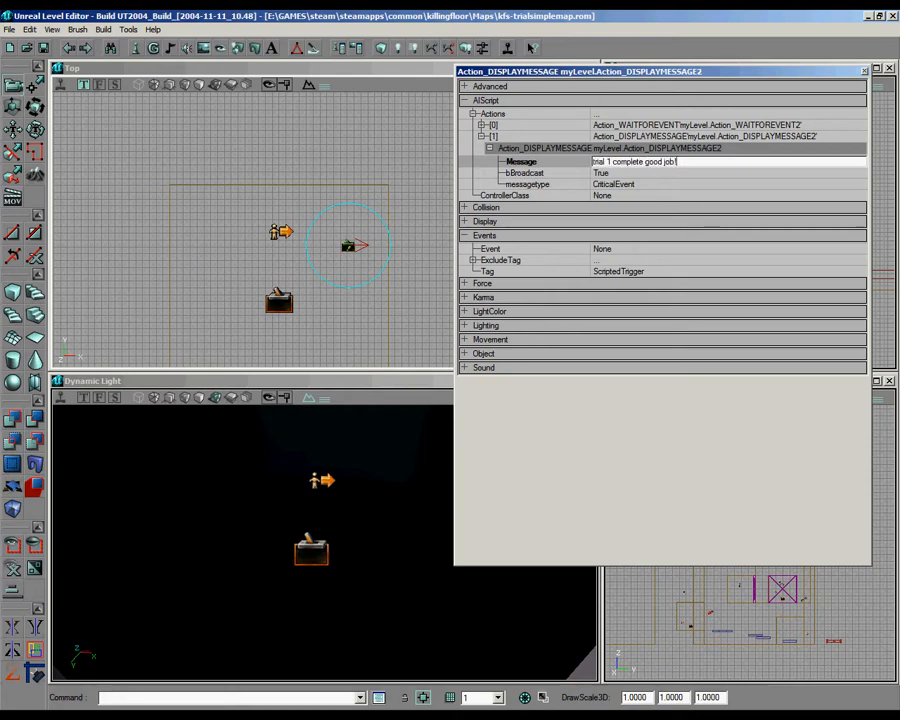
{"action": "left_click", "coordinate": [865, 70]}
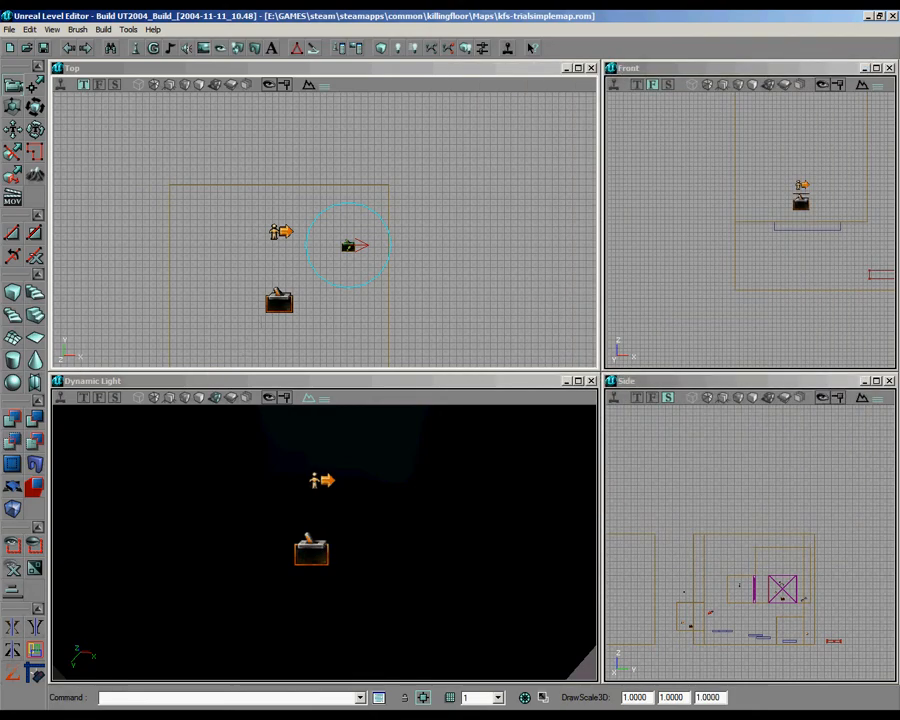
Step: Set bTriggerOnceOnly to True in the Trigger properties of the alcove's Trigger and close them
{"action": "right_click", "coordinate": [277, 302]}
{"action": "left_click", "coordinate": [320, 309]}
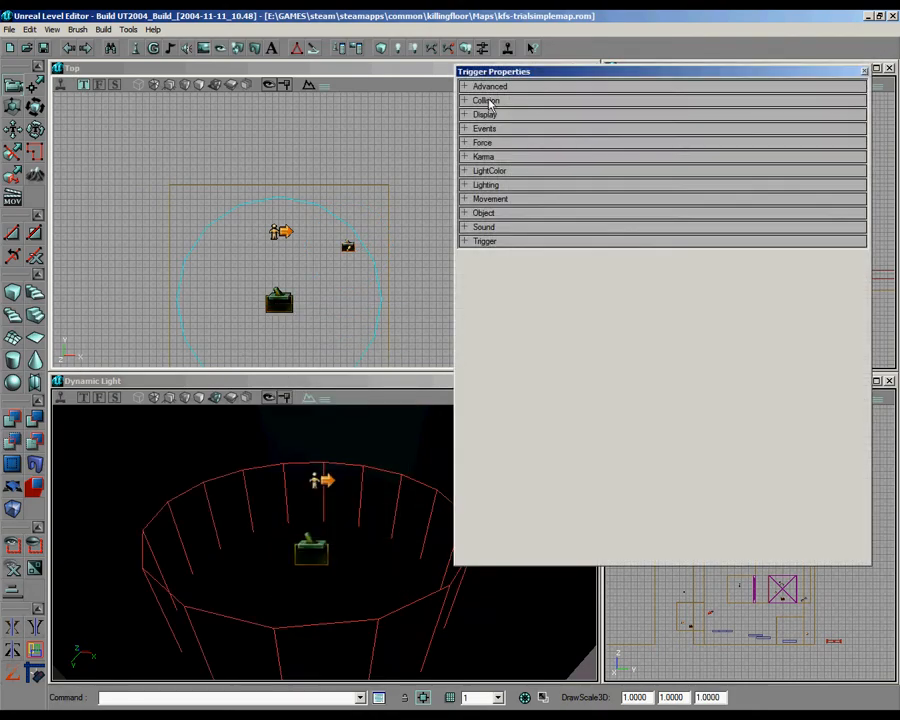
{"action": "left_click", "coordinate": [486, 114]}
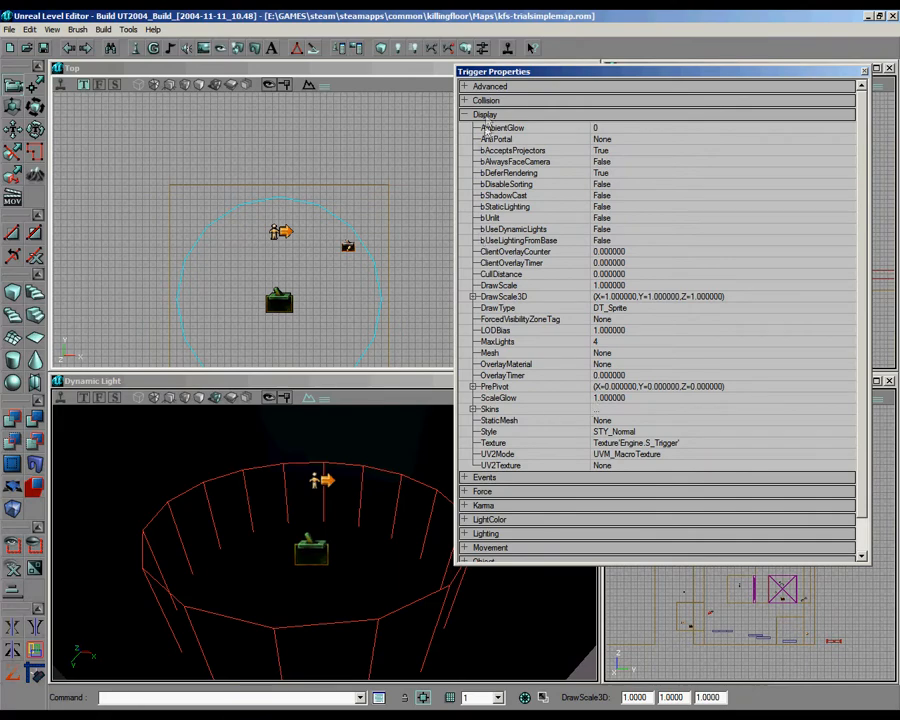
{"action": "left_click", "coordinate": [485, 114]}
{"action": "left_click", "coordinate": [485, 241]}
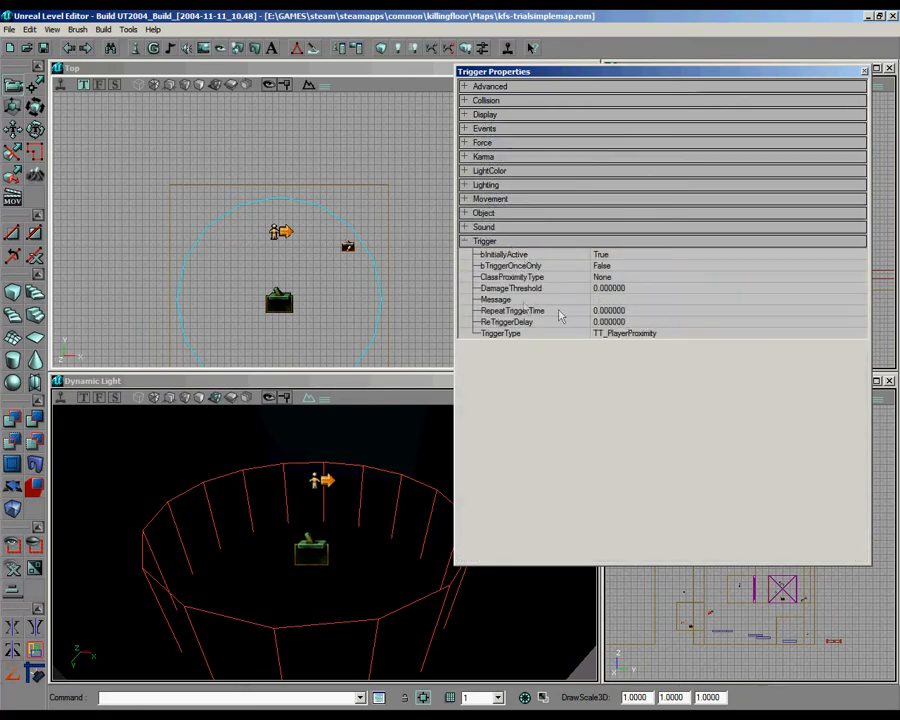
{"action": "left_click", "coordinate": [858, 265]}
{"action": "left_click", "coordinate": [785, 288]}
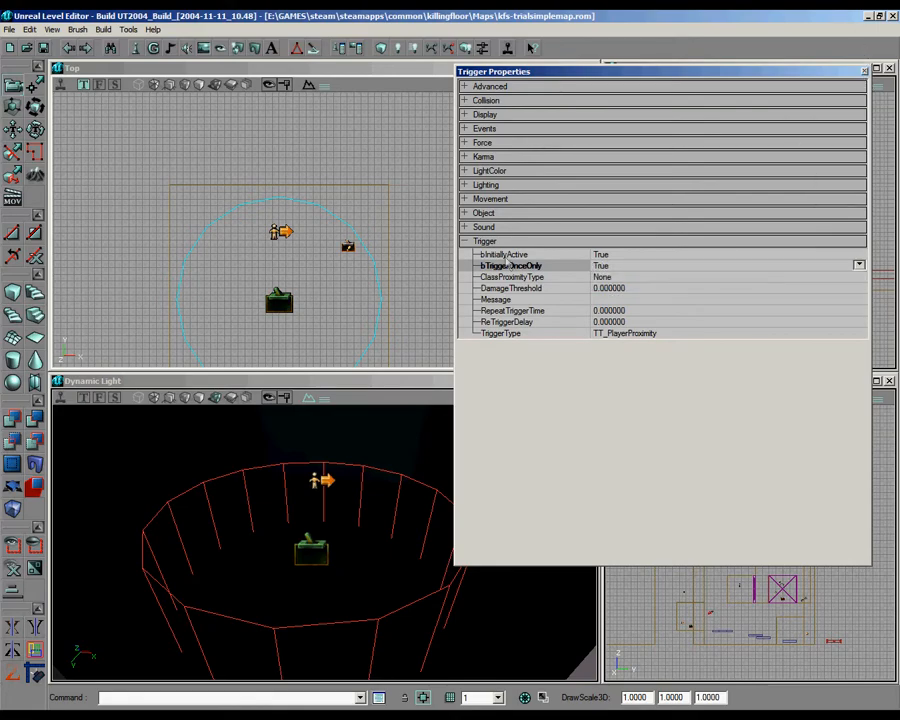
{"action": "left_click", "coordinate": [864, 72]}
Step: Find the start area's upper door mover, and copy the Event name trial1complete from the alcove's Trigger for it
{"action": "scroll", "coordinate": [325, 230], "scroll_direction": "down", "scroll_amount": 8}
{"action": "left_click_drag", "start_coordinate": [325, 230], "coordinate": [258, 187]}
{"action": "left_click_drag", "start_coordinate": [477, 206], "coordinate": [274, 204]}
{"action": "scroll", "coordinate": [321, 229], "scroll_direction": "up", "scroll_amount": 3}
{"action": "scroll", "coordinate": [440, 151], "scroll_direction": "up", "scroll_amount": 3}
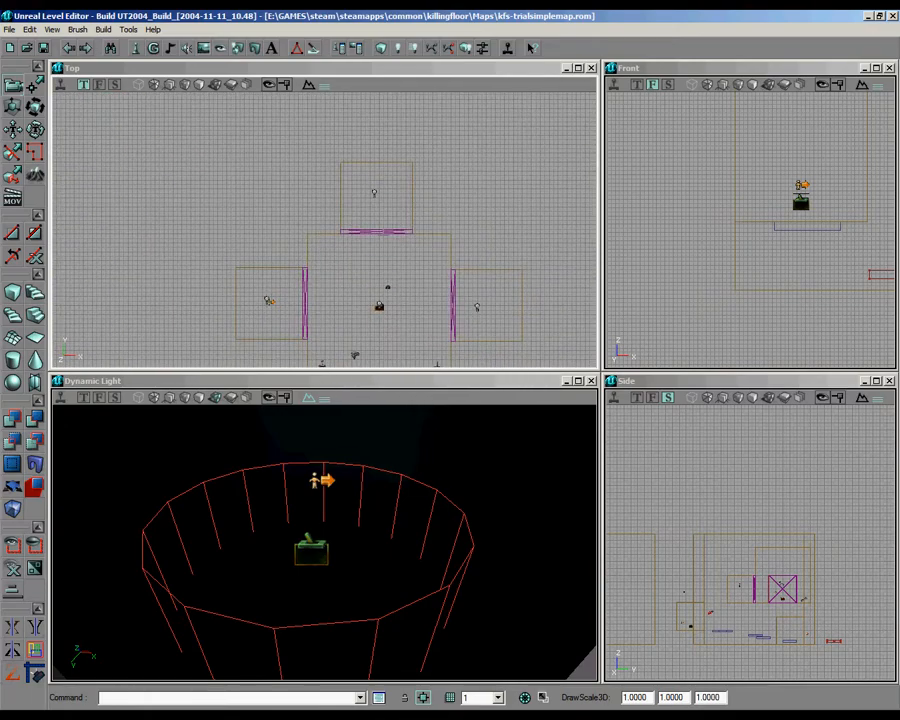
{"action": "right_click", "coordinate": [380, 231]}
{"action": "left_click", "coordinate": [446, 238]}
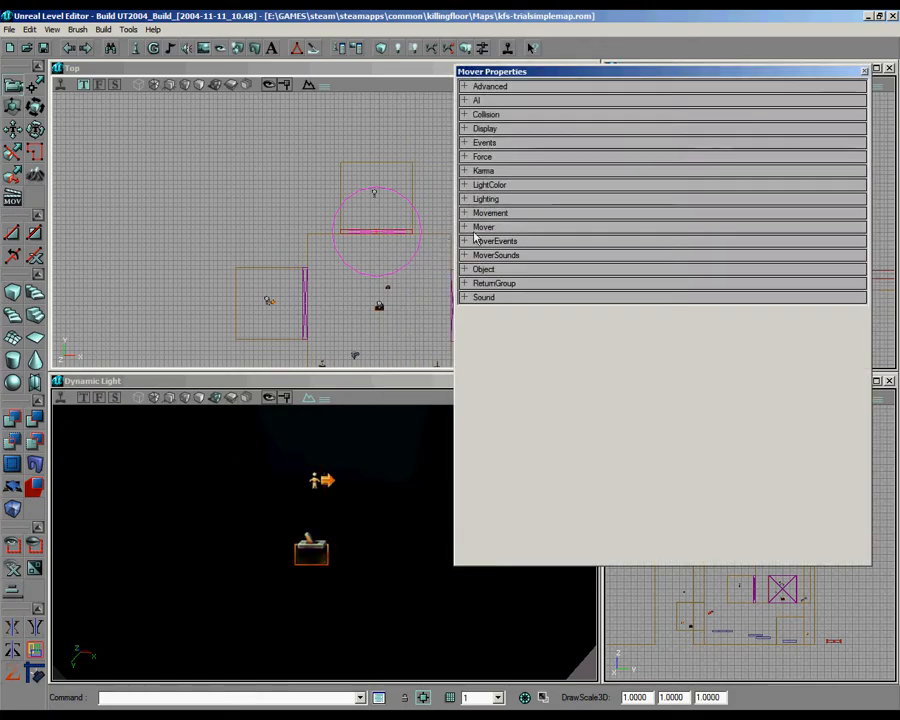
{"action": "left_click_drag", "start_coordinate": [325, 230], "coordinate": [211, 221]}
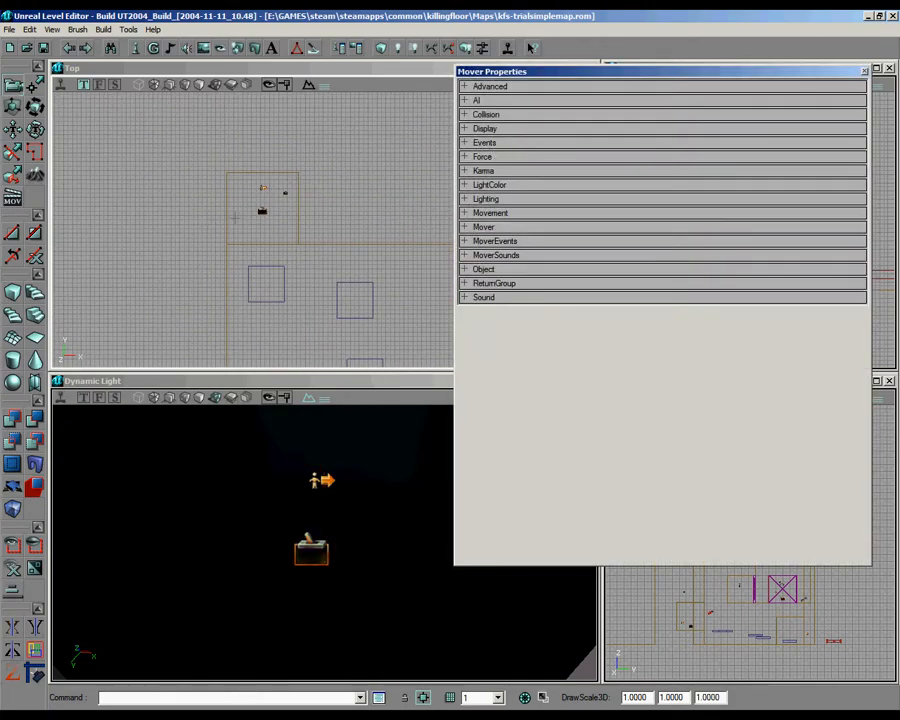
{"action": "left_click", "coordinate": [262, 210]}
{"action": "left_click", "coordinate": [486, 129]}
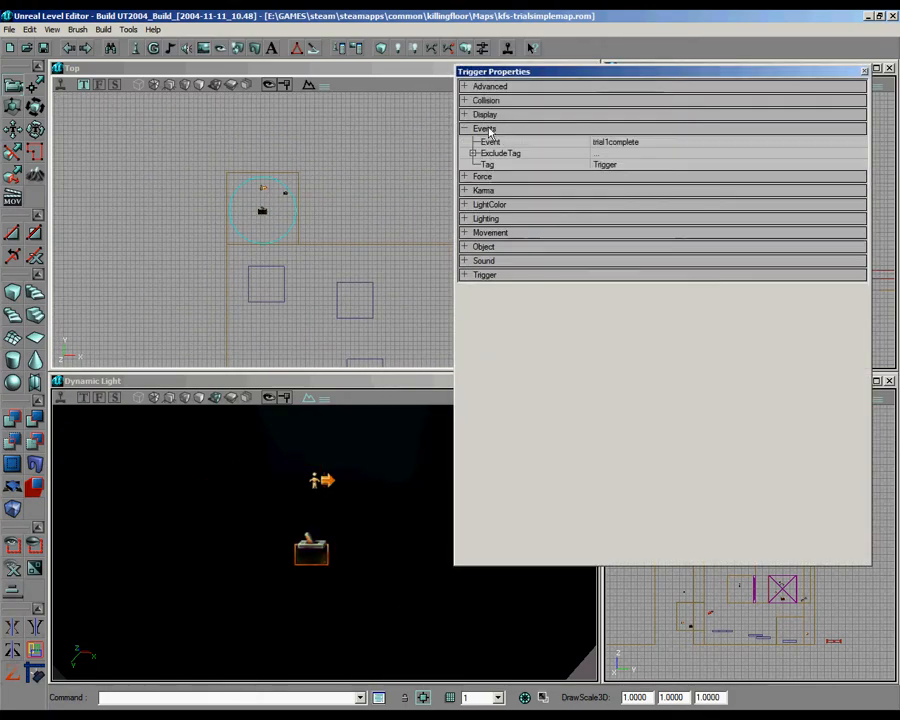
{"action": "left_click", "coordinate": [612, 142]}
{"action": "key", "text": "ctrl+c"}
Step: Set the Tag of the start area's upper door mover to trial1complete and close its properties
{"action": "mouse_move", "coordinate": [410, 185]}
{"action": "left_mouse_down"}
{"action": "mouse_move", "coordinate": [325, 230]}
{"action": "mouse_move", "coordinate": [341, 240]}
{"action": "mouse_move", "coordinate": [324, 230]}
{"action": "mouse_move", "coordinate": [409, 185]}
{"action": "left_mouse_up"}
{"action": "left_click", "coordinate": [301, 187]}
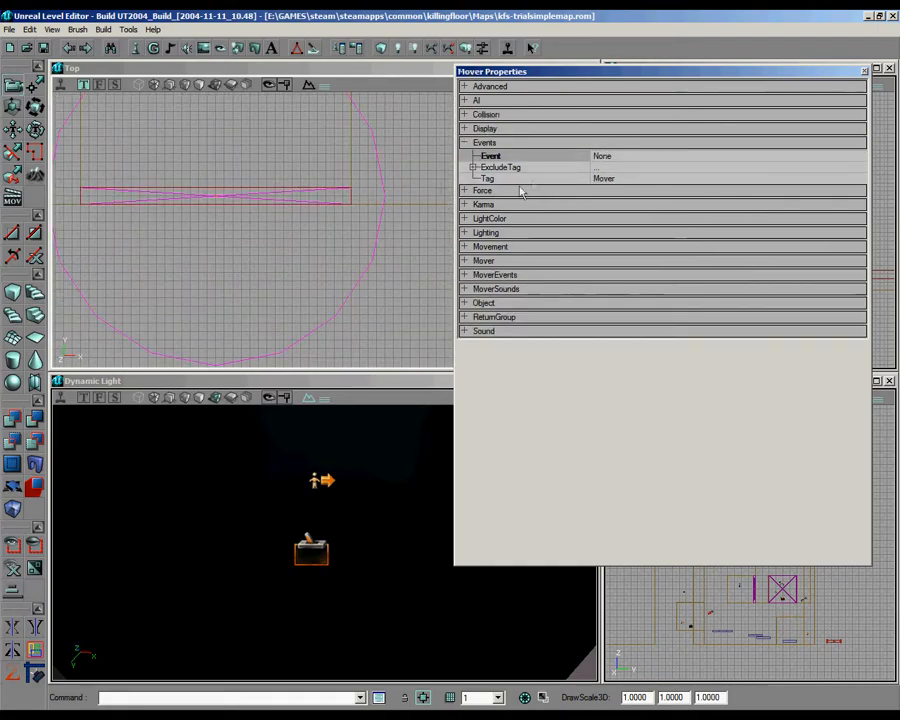
{"action": "left_click", "coordinate": [603, 178]}
{"action": "key", "text": "ctrl+v"}
{"action": "left_click", "coordinate": [865, 73]}
Step: Select the light in the trial room beyond the start area and rebuild the level's lighting
{"action": "scroll", "coordinate": [325, 200], "scroll_direction": "down", "scroll_amount": 3}
{"action": "left_click_drag", "start_coordinate": [230, 180], "coordinate": [535, 252]}
{"action": "scroll", "coordinate": [365, 203], "scroll_direction": "down", "scroll_amount": 2}
{"action": "left_click_drag", "start_coordinate": [365, 203], "coordinate": [584, 152]}
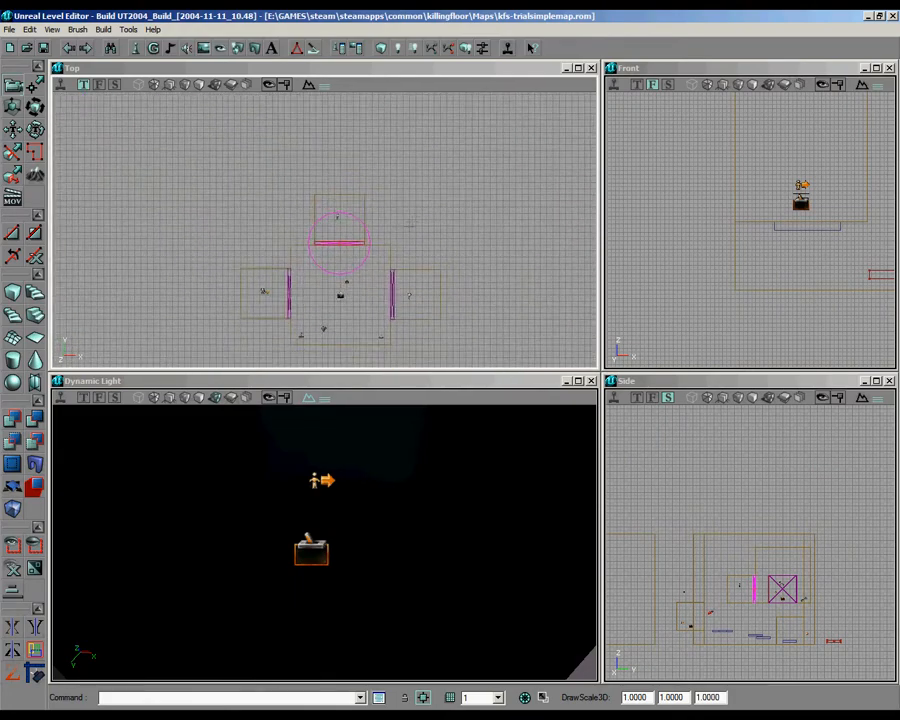
{"action": "right_click_drag", "start_coordinate": [354, 506], "coordinate": [327, 530]}
{"action": "scroll", "coordinate": [345, 222], "scroll_direction": "down", "scroll_amount": 3}
{"action": "left_click_drag", "start_coordinate": [345, 222], "coordinate": [580, 190]}
{"action": "scroll", "coordinate": [418, 218], "scroll_direction": "up", "scroll_amount": 5}
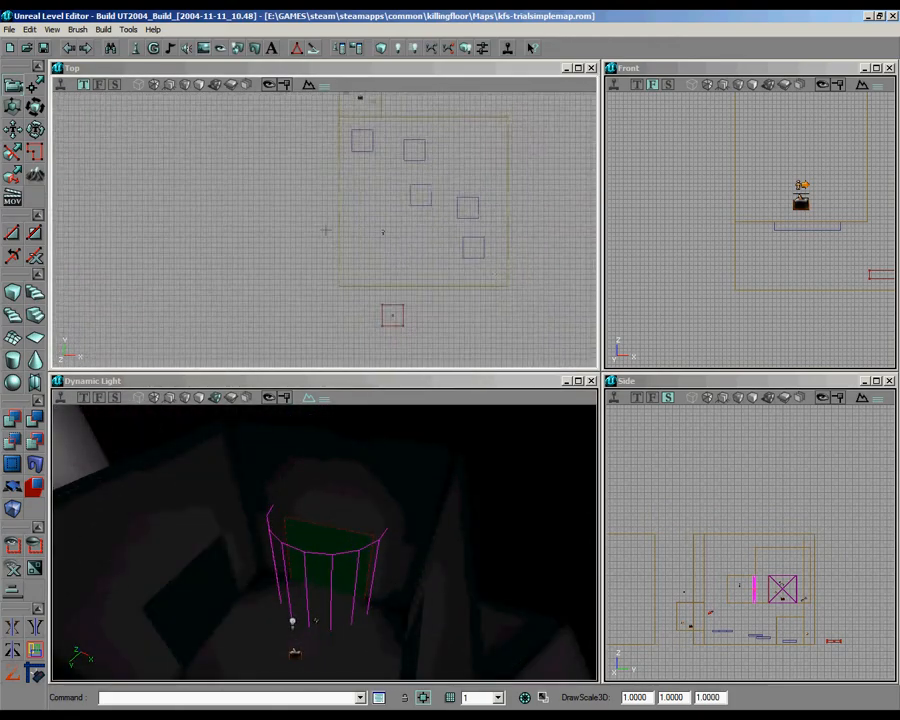
{"action": "scroll", "coordinate": [345, 225], "scroll_direction": "down", "scroll_amount": 5}
{"action": "left_click", "coordinate": [328, 228]}
{"action": "left_click_drag", "start_coordinate": [328, 228], "coordinate": [504, 365]}
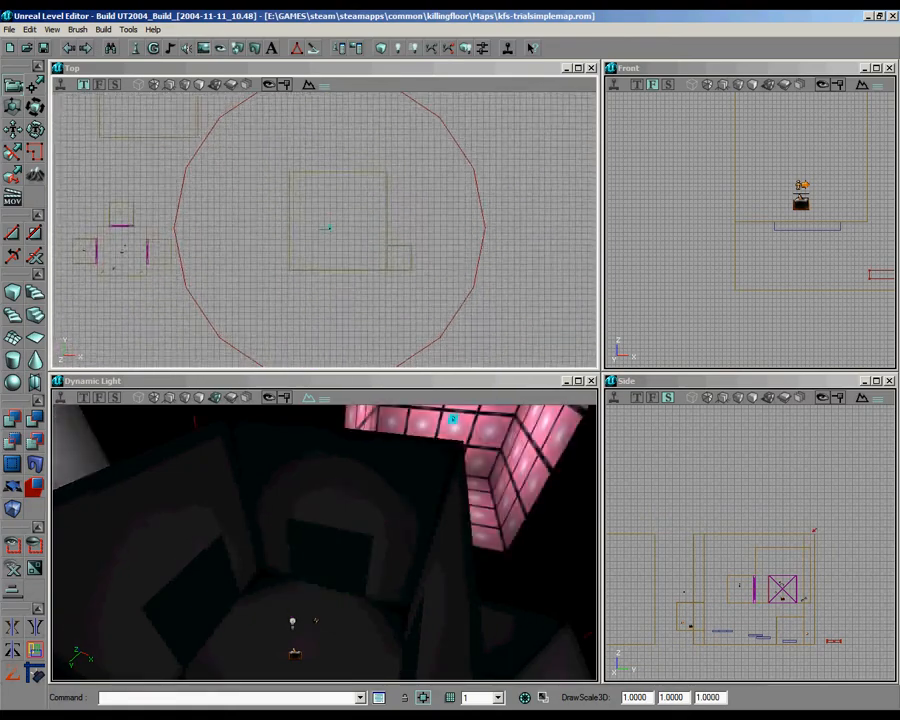
{"action": "left_click", "coordinate": [395, 49]}
Step: Build a cube builder brush with height, width and breadth of 256
{"action": "left_click_drag", "start_coordinate": [464, 570], "coordinate": [325, 542]}
{"action": "right_click_drag", "start_coordinate": [325, 542], "coordinate": [322, 540]}
{"action": "right_click_drag", "start_coordinate": [323, 242], "coordinate": [323, 226]}
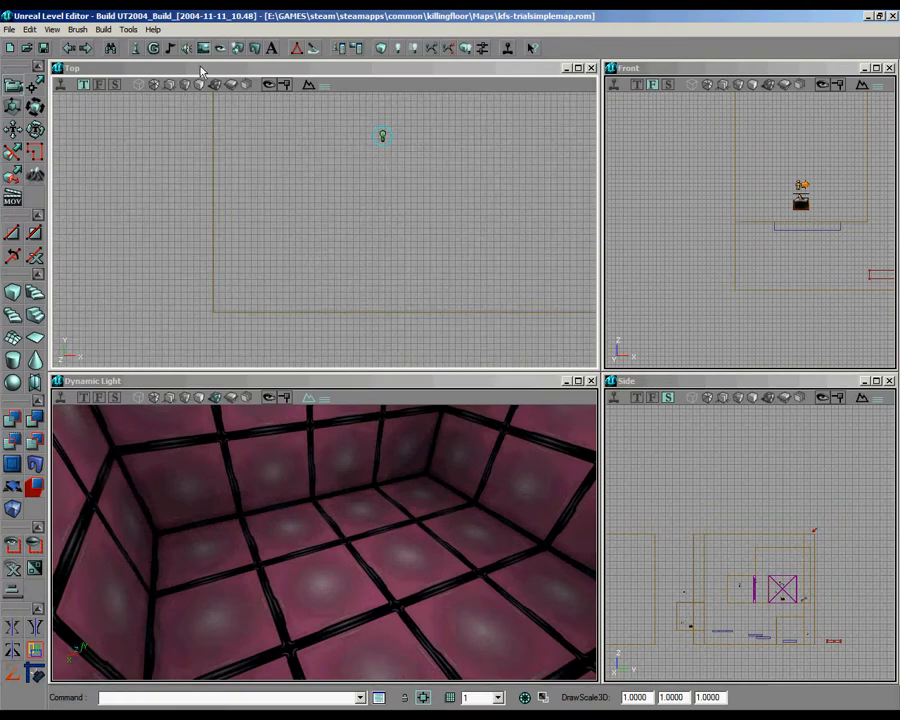
{"action": "right_click", "coordinate": [14, 292]}
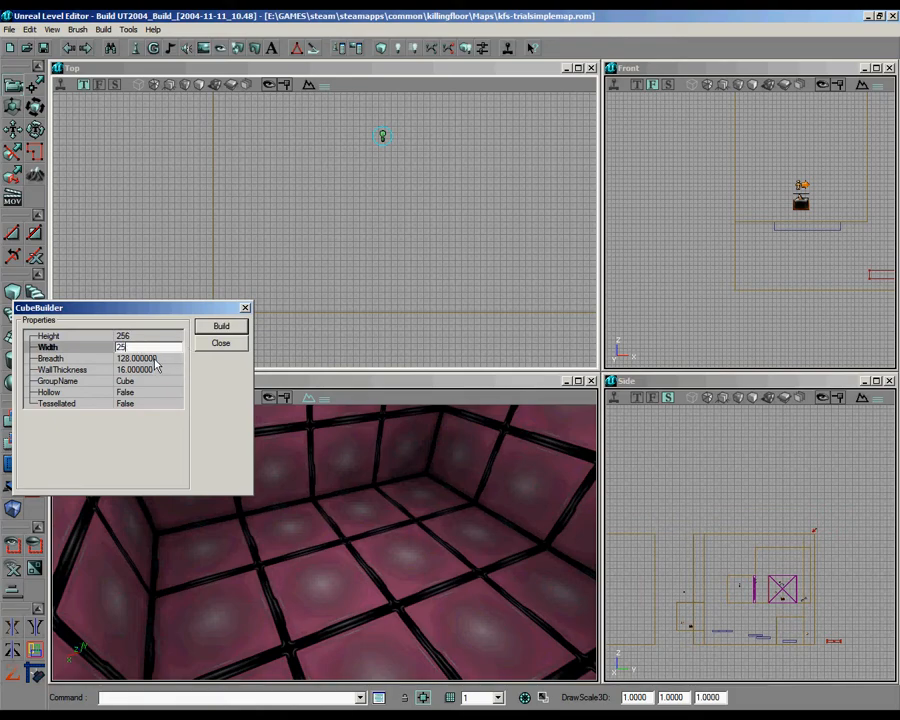
{"action": "mouse_move", "coordinate": [323, 242]}
{"action": "right_mouse_down"}
{"action": "mouse_move", "coordinate": [323, 275]}
{"action": "mouse_move", "coordinate": [335, 255]}
{"action": "right_mouse_up"}
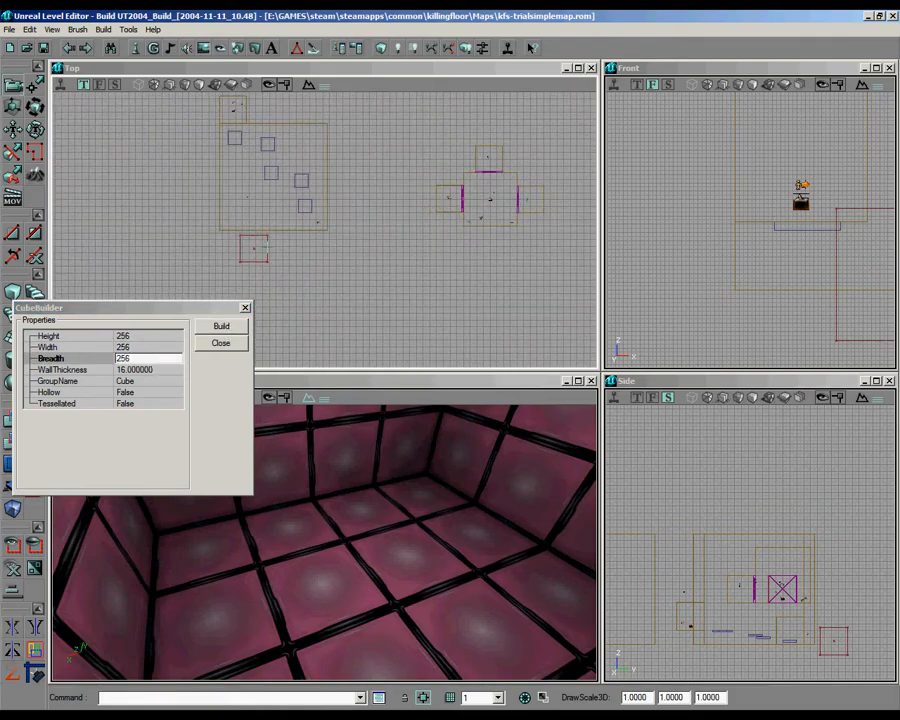
Step: Move the cube brush into the trial room beyond the start area, flush with its lower wall in plan
{"action": "right_click_drag", "start_coordinate": [267, 247], "coordinate": [280, 243]}
{"action": "left_click_drag", "start_coordinate": [280, 243], "coordinate": [315, 230], "text": "ctrl"}
{"action": "mouse_move", "coordinate": [315, 230]}
{"action": "right_mouse_down"}
{"action": "mouse_move", "coordinate": [372, 213]}
{"action": "mouse_move", "coordinate": [328, 234]}
{"action": "right_mouse_up"}
{"action": "left_click_drag", "start_coordinate": [328, 234], "coordinate": [320, 234], "text": "ctrl"}
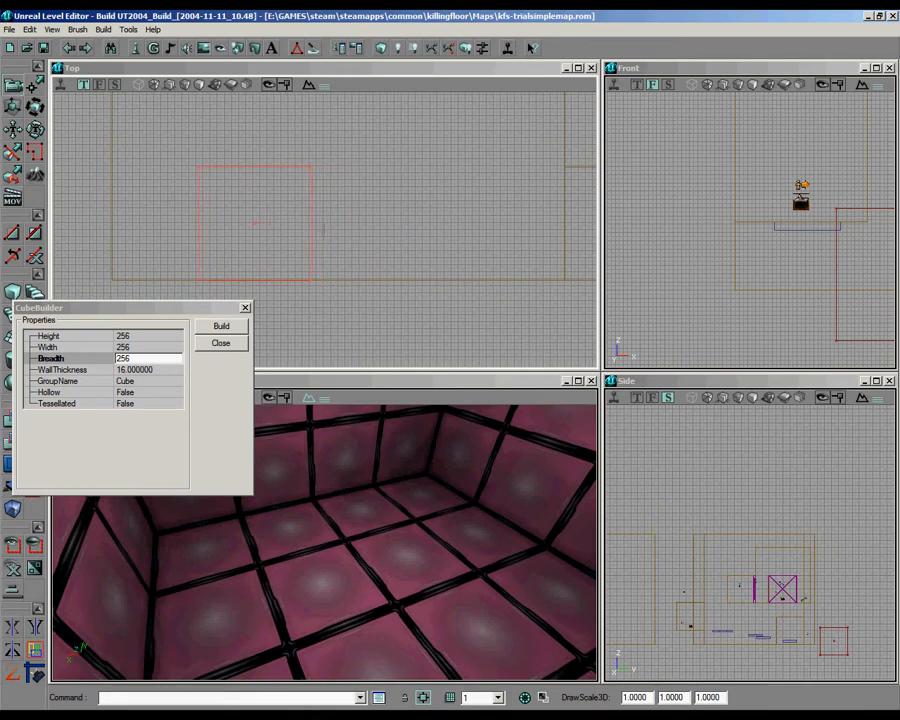
{"action": "mouse_move", "coordinate": [311, 234]}
{"action": "right_mouse_down"}
{"action": "mouse_move", "coordinate": [331, 244]}
{"action": "mouse_move", "coordinate": [325, 229]}
{"action": "right_mouse_up"}
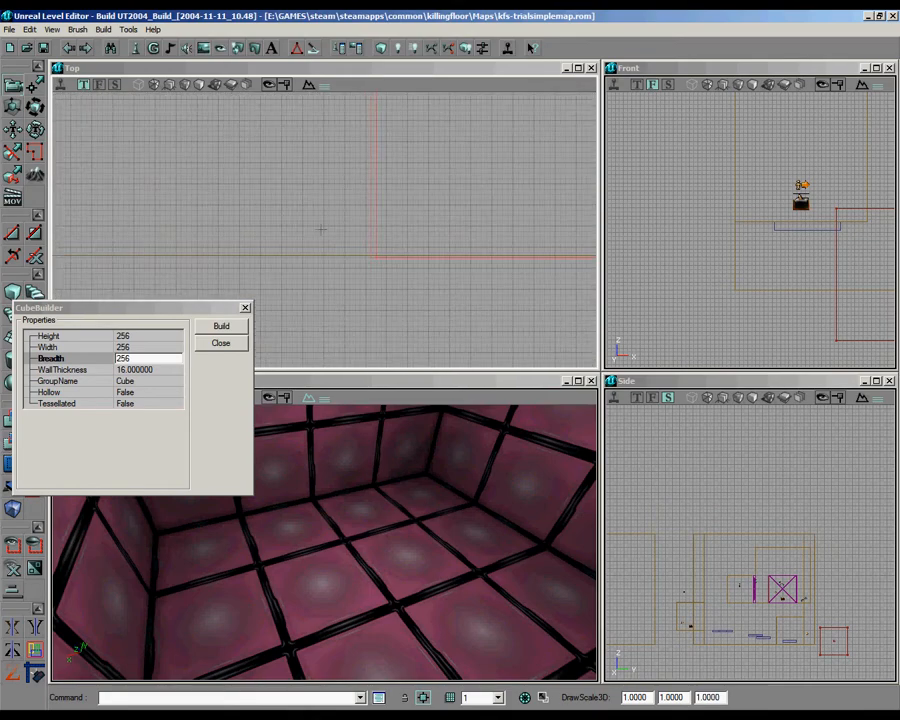
{"action": "mouse_move", "coordinate": [325, 526]}
{"action": "left_mouse_down"}
{"action": "mouse_move", "coordinate": [313, 566]}
{"action": "mouse_move", "coordinate": [324, 542]}
{"action": "left_mouse_up"}
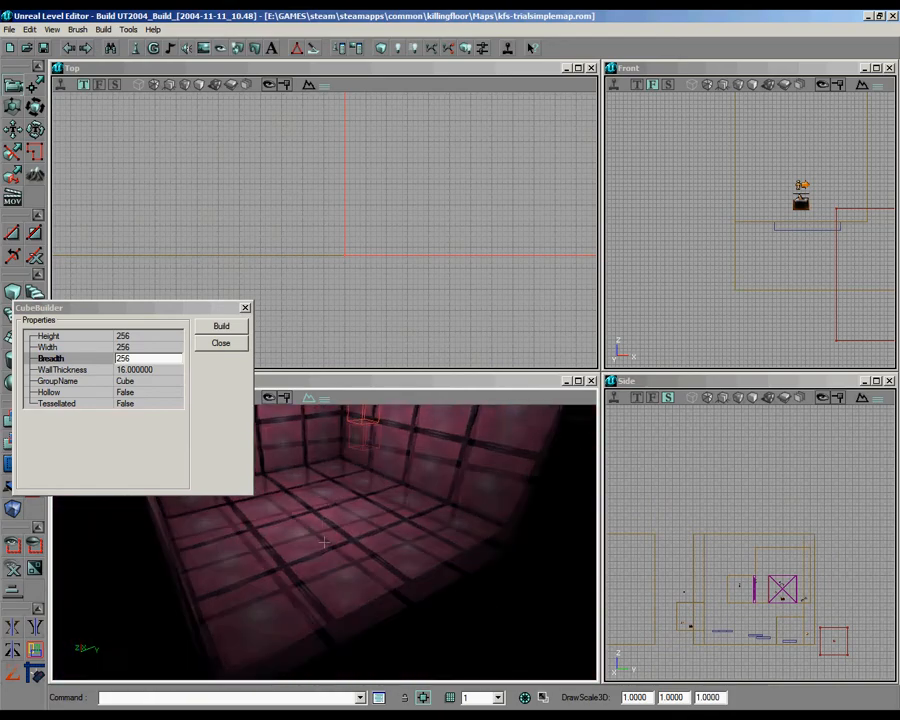
{"action": "right_click_drag", "start_coordinate": [324, 542], "coordinate": [323, 549]}
Step: Align the cube brush's base with the trial room's floor in elevation
{"action": "right_click_drag", "start_coordinate": [750, 210], "coordinate": [725, 291]}
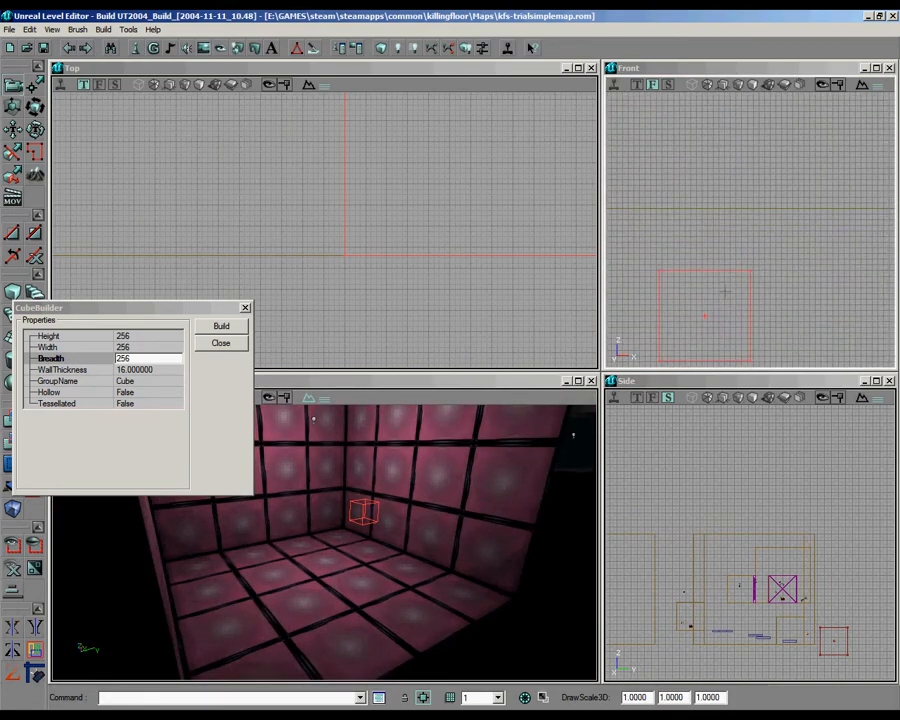
{"action": "right_click_drag", "start_coordinate": [750, 230], "coordinate": [749, 232]}
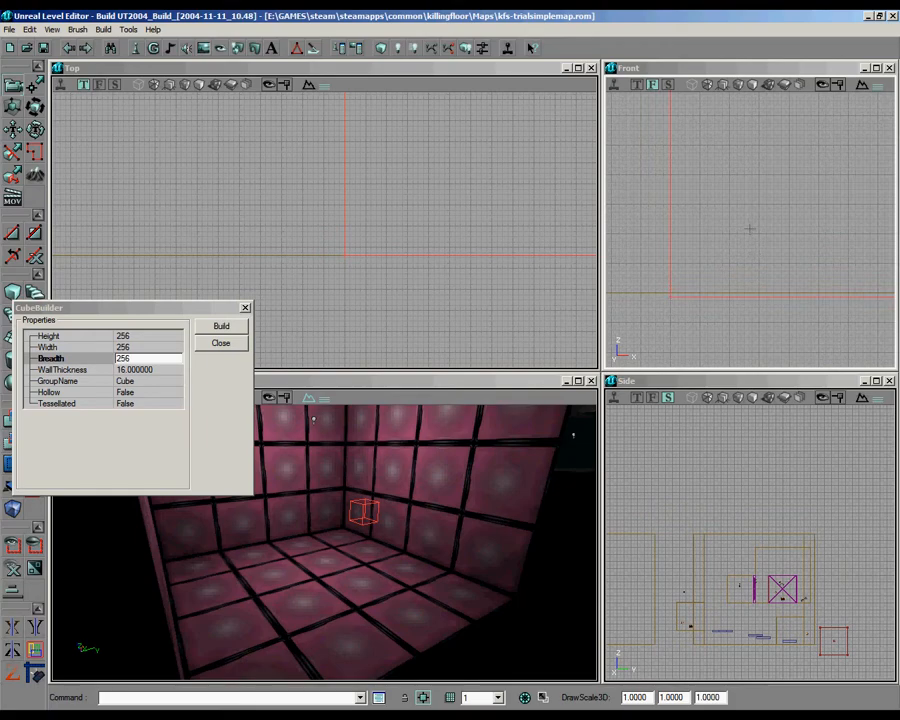
{"action": "right_click_drag", "start_coordinate": [455, 520], "coordinate": [323, 539]}
{"action": "left_click_drag", "start_coordinate": [323, 539], "coordinate": [324, 541]}
{"action": "right_click_drag", "start_coordinate": [750, 229], "coordinate": [750, 230]}
{"action": "right_click_drag", "start_coordinate": [325, 540], "coordinate": [323, 540]}
{"action": "mouse_move", "coordinate": [323, 540]}
{"action": "left_mouse_down"}
{"action": "mouse_move", "coordinate": [305, 529]}
{"action": "mouse_move", "coordinate": [325, 540]}
{"action": "mouse_move", "coordinate": [349, 534]}
{"action": "mouse_move", "coordinate": [315, 546]}
{"action": "mouse_move", "coordinate": [325, 540]}
{"action": "left_mouse_up"}
Step: Reposition the cube brush one cube width from the room's left wall, flush with the lower wall, and close the cube builder settings
{"action": "right_click_drag", "start_coordinate": [458, 230], "coordinate": [324, 230]}
{"action": "left_click_drag", "start_coordinate": [324, 228], "coordinate": [285, 206]}
{"action": "mouse_move", "coordinate": [553, 175]}
{"action": "left_mouse_down", "text": "ctrl+shift"}
{"action": "mouse_move", "coordinate": [541, 188]}
{"action": "mouse_move", "coordinate": [294, 243]}
{"action": "mouse_move", "coordinate": [142, 314]}
{"action": "left_mouse_up", "text": "ctrl+shift"}
{"action": "mouse_move", "coordinate": [325, 229]}
{"action": "left_mouse_down"}
{"action": "mouse_move", "coordinate": [395, 139]}
{"action": "mouse_move", "coordinate": [360, 115]}
{"action": "left_mouse_up"}
{"action": "left_click_drag", "start_coordinate": [323, 228], "coordinate": [208, 220], "text": "ctrl"}
{"action": "left_click", "coordinate": [384, 203]}
{"action": "mouse_move", "coordinate": [324, 229]}
{"action": "left_mouse_down"}
{"action": "mouse_move", "coordinate": [306, 287]}
{"action": "mouse_move", "coordinate": [352, 215]}
{"action": "left_mouse_up"}
{"action": "mouse_move", "coordinate": [324, 229]}
{"action": "left_mouse_down"}
{"action": "mouse_move", "coordinate": [334, 229]}
{"action": "mouse_move", "coordinate": [324, 229]}
{"action": "left_mouse_up"}
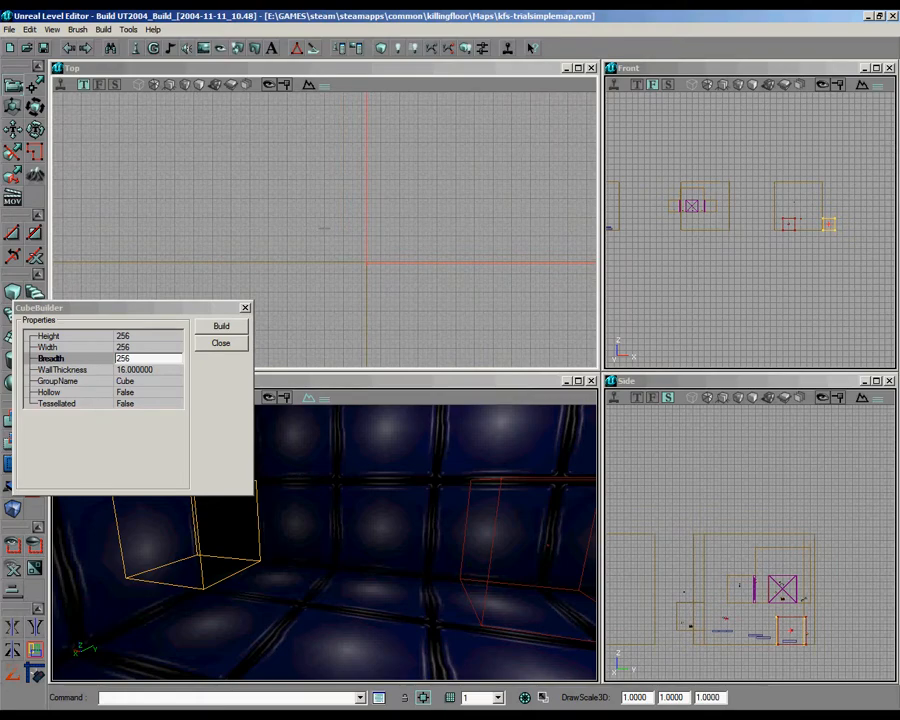
{"action": "left_click_drag", "start_coordinate": [404, 242], "coordinate": [324, 229]}
{"action": "left_click", "coordinate": [245, 308]}
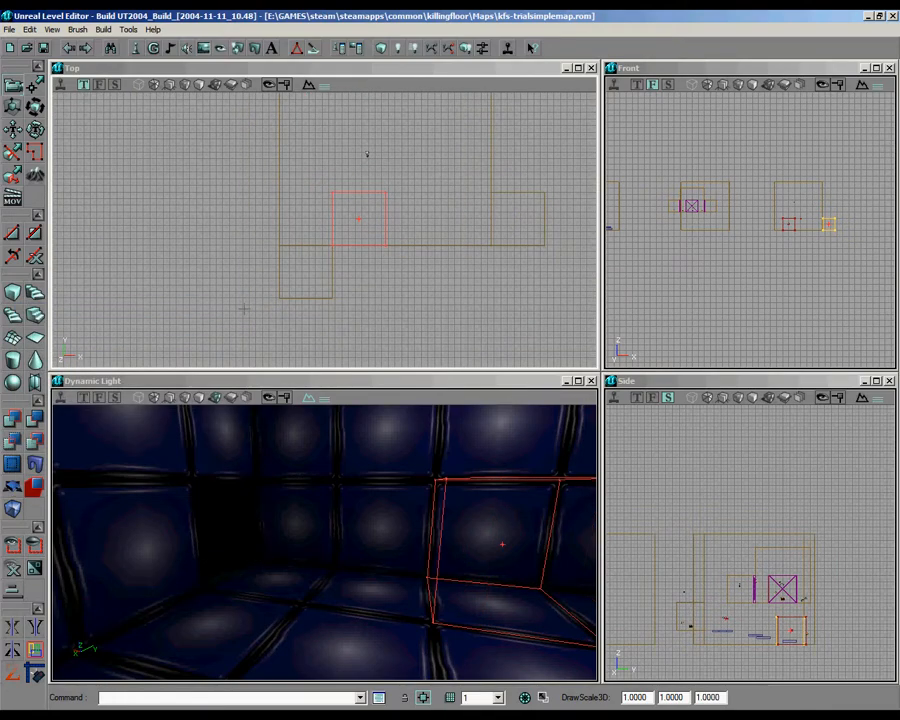
Step: Add the cube brush to the trial room as a solid block and move the builder brush clear below the room
{"action": "left_click", "coordinate": [12, 419]}
{"action": "mouse_move", "coordinate": [371, 226]}
{"action": "left_mouse_down"}
{"action": "mouse_move", "coordinate": [381, 207]}
{"action": "mouse_move", "coordinate": [379, 275]}
{"action": "left_mouse_up"}
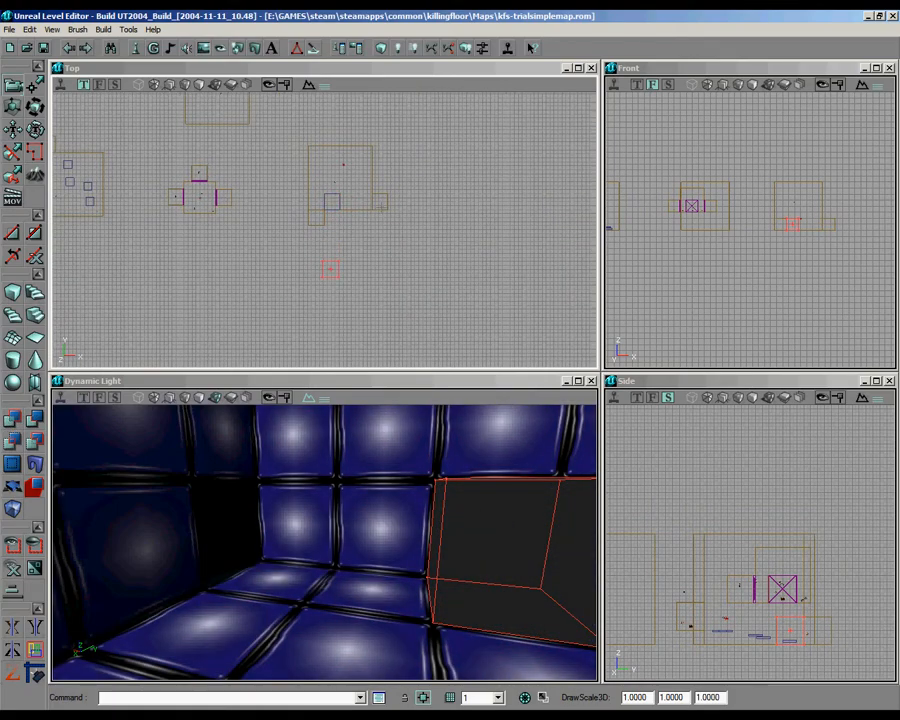
Step: Apply the blue trial2 texture to the front face of the added cube block
{"action": "right_click_drag", "start_coordinate": [362, 446], "coordinate": [329, 543]}
{"action": "left_click", "coordinate": [376, 447]}
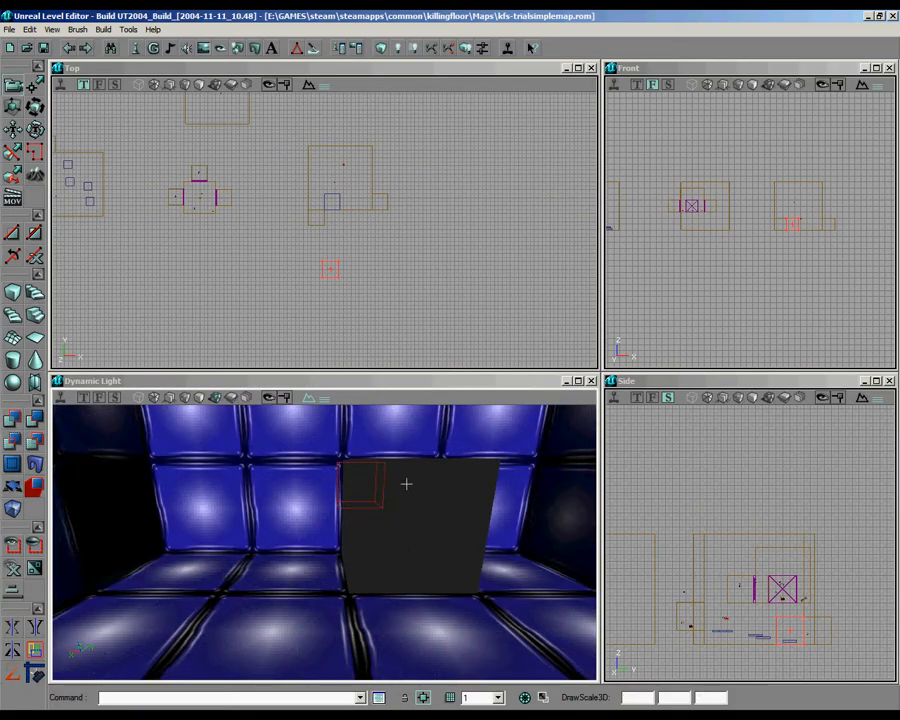
{"action": "left_click", "coordinate": [404, 501]}
{"action": "left_click", "coordinate": [402, 504], "text": "alt"}
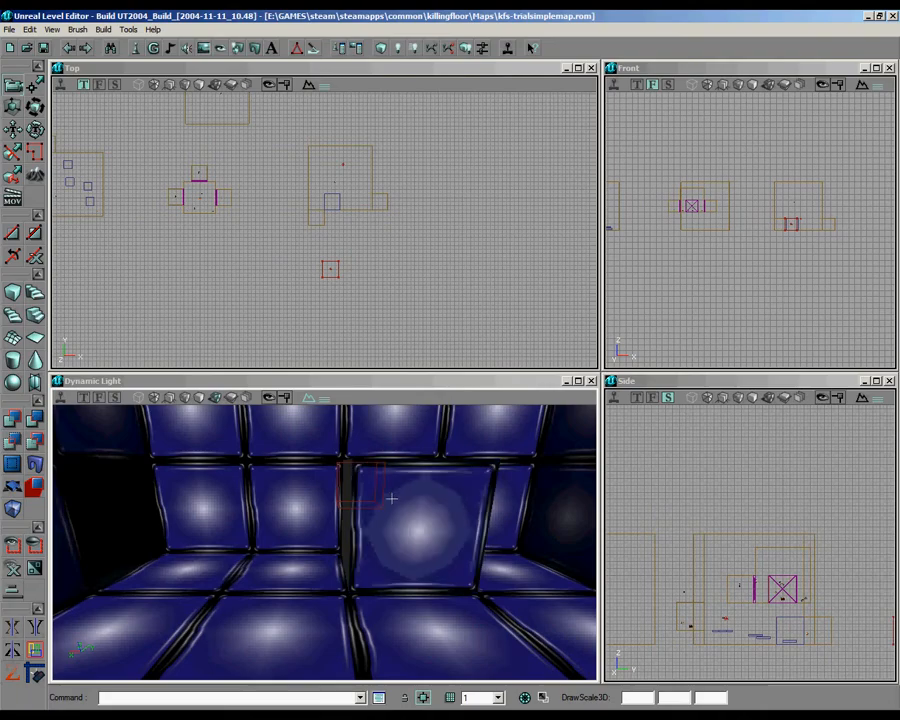
Step: Try applying the trial2 texture to the cube block's top face, then undo it
{"action": "mouse_move", "coordinate": [348, 512]}
{"action": "right_mouse_down"}
{"action": "mouse_move", "coordinate": [361, 527]}
{"action": "mouse_move", "coordinate": [293, 538]}
{"action": "mouse_move", "coordinate": [354, 532]}
{"action": "right_mouse_up"}
{"action": "left_click", "coordinate": [342, 540], "text": "alt"}
{"action": "left_click", "coordinate": [354, 538]}
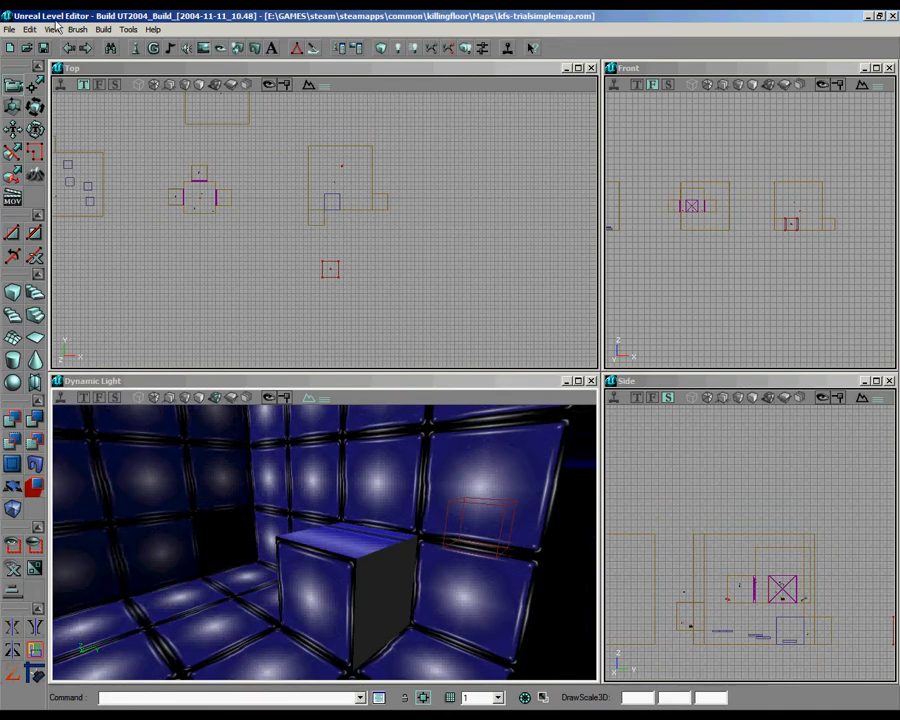
{"action": "left_click", "coordinate": [29, 31]}
{"action": "left_click", "coordinate": [41, 46]}
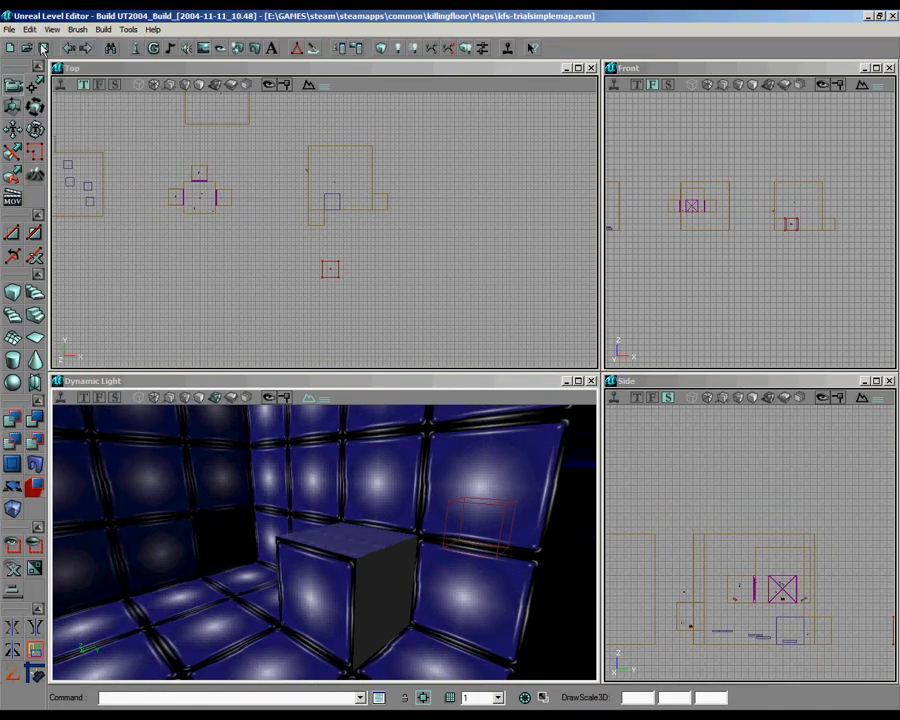
Step: Apply the trial2 texture to the cube block's side face and open its surface pan, rotation and scale settings
{"action": "left_click", "coordinate": [389, 587], "text": "alt"}
{"action": "right_click_drag", "start_coordinate": [323, 541], "coordinate": [323, 541]}
{"action": "left_click_drag", "start_coordinate": [323, 541], "coordinate": [323, 544]}
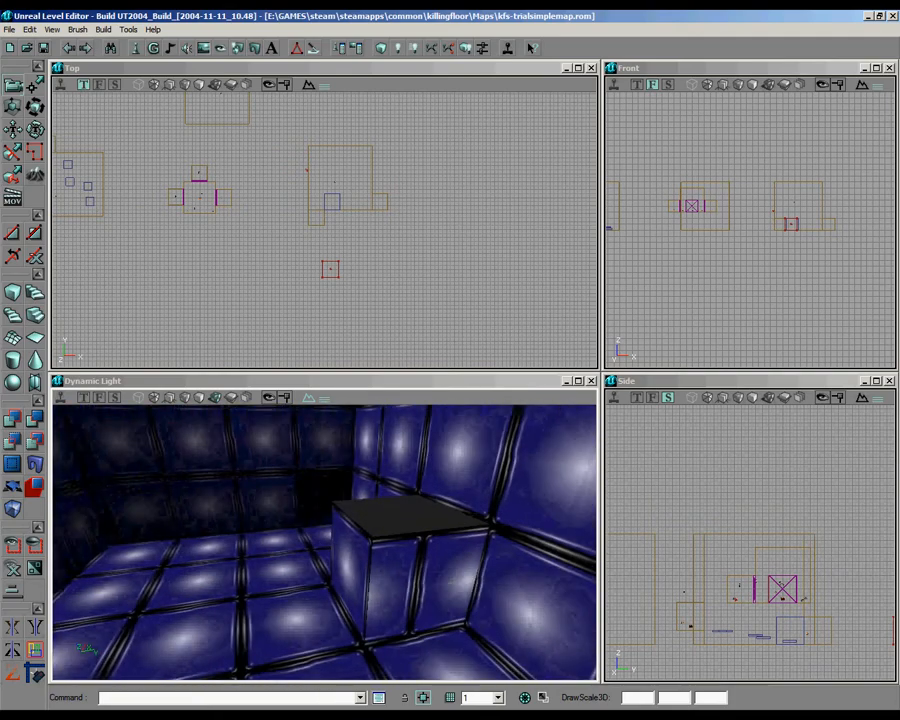
{"action": "left_click", "coordinate": [430, 566]}
{"action": "right_click", "coordinate": [430, 566]}
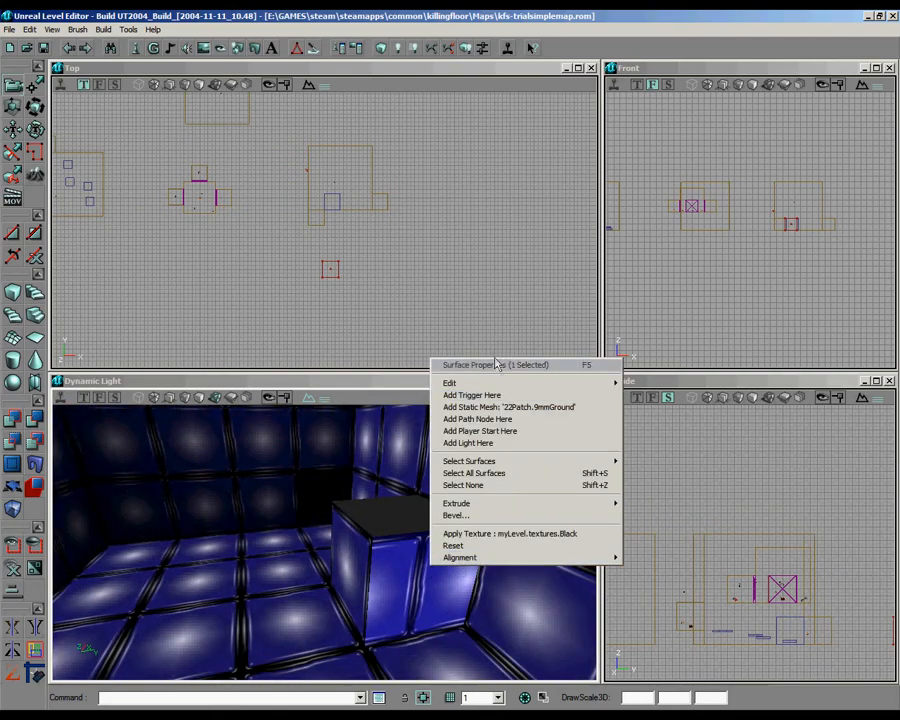
{"action": "left_click", "coordinate": [497, 364]}
{"action": "left_click", "coordinate": [78, 37]}
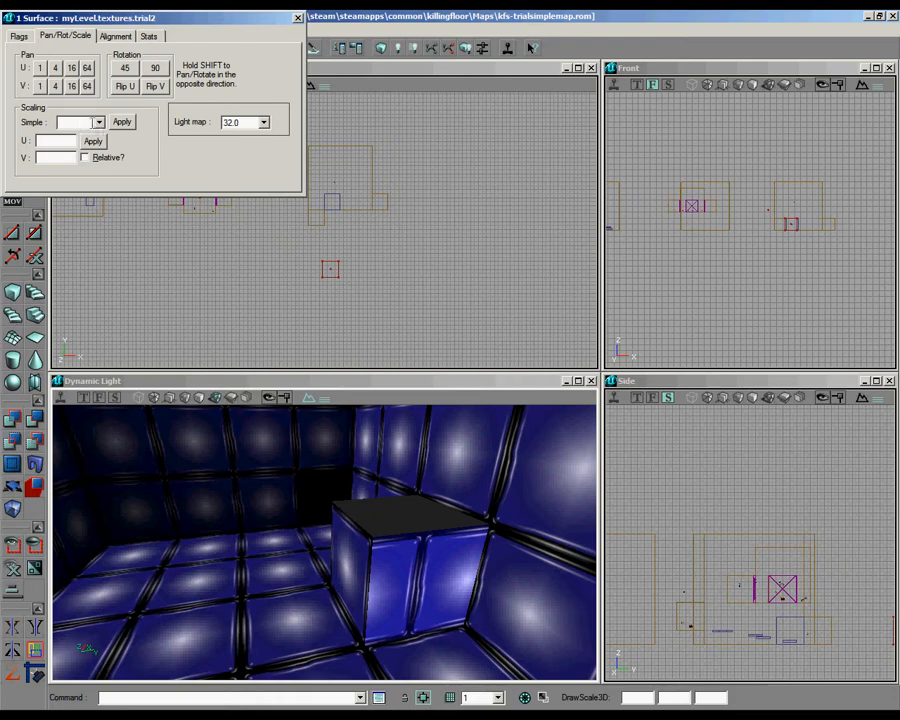
Step: Try a simple texture scale of 0.5 on the side face, then set it back to 1.0
{"action": "left_click", "coordinate": [98, 122]}
{"action": "left_click", "coordinate": [80, 161]}
{"action": "left_click", "coordinate": [121, 122]}
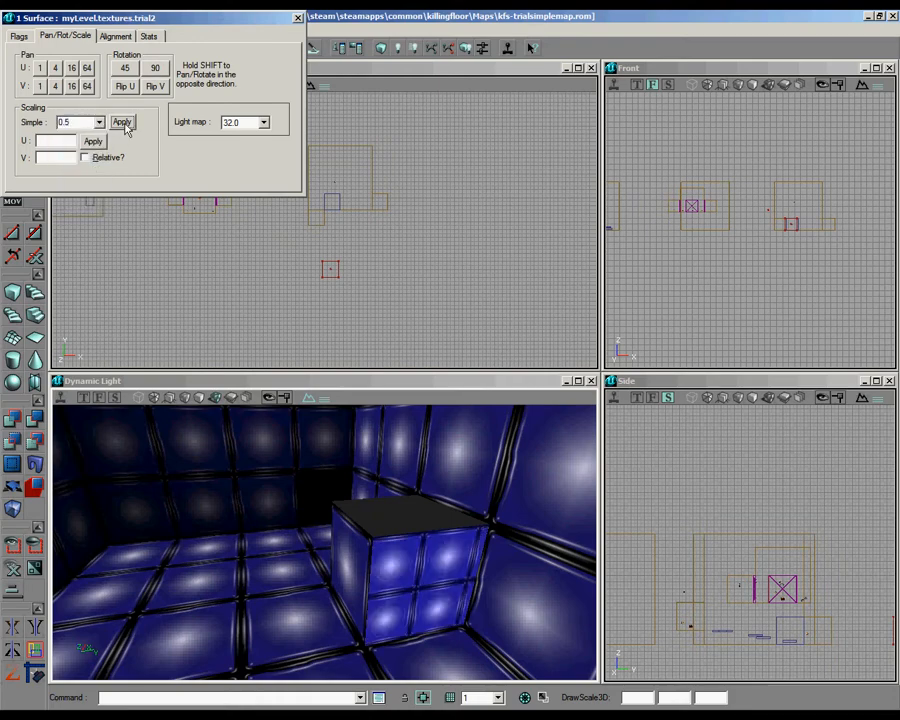
{"action": "left_click", "coordinate": [98, 122]}
{"action": "left_click", "coordinate": [78, 160]}
{"action": "left_click", "coordinate": [121, 122]}
Step: Try Planar and Face texture alignment on the side face, then apply Default alignment
{"action": "left_click", "coordinate": [114, 37]}
{"action": "left_click", "coordinate": [33, 77]}
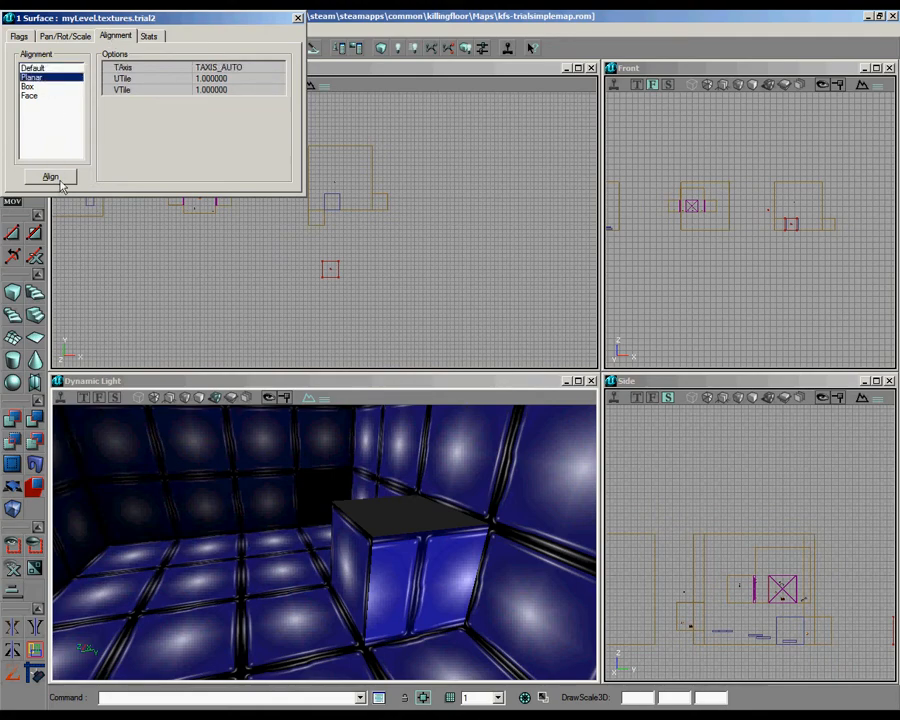
{"action": "left_click", "coordinate": [52, 177]}
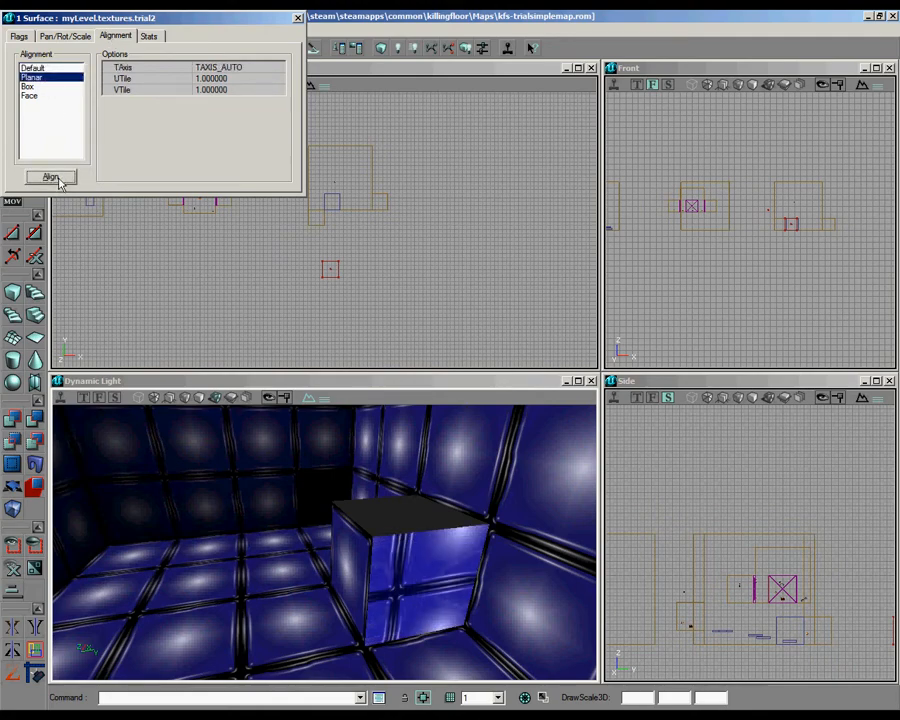
{"action": "left_click", "coordinate": [32, 86]}
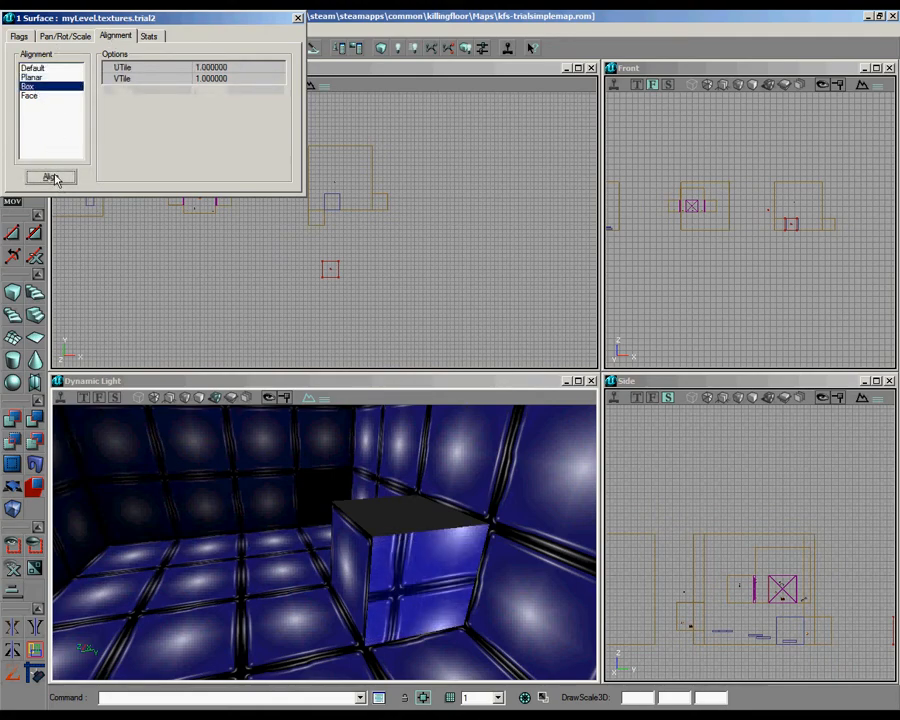
{"action": "left_click", "coordinate": [30, 95]}
{"action": "left_click", "coordinate": [60, 178]}
{"action": "left_click", "coordinate": [32, 67]}
{"action": "left_click", "coordinate": [57, 178]}
Step: Pan the side face's texture along U in increments of 4 until one complete tile fills the face
{"action": "left_click", "coordinate": [60, 40]}
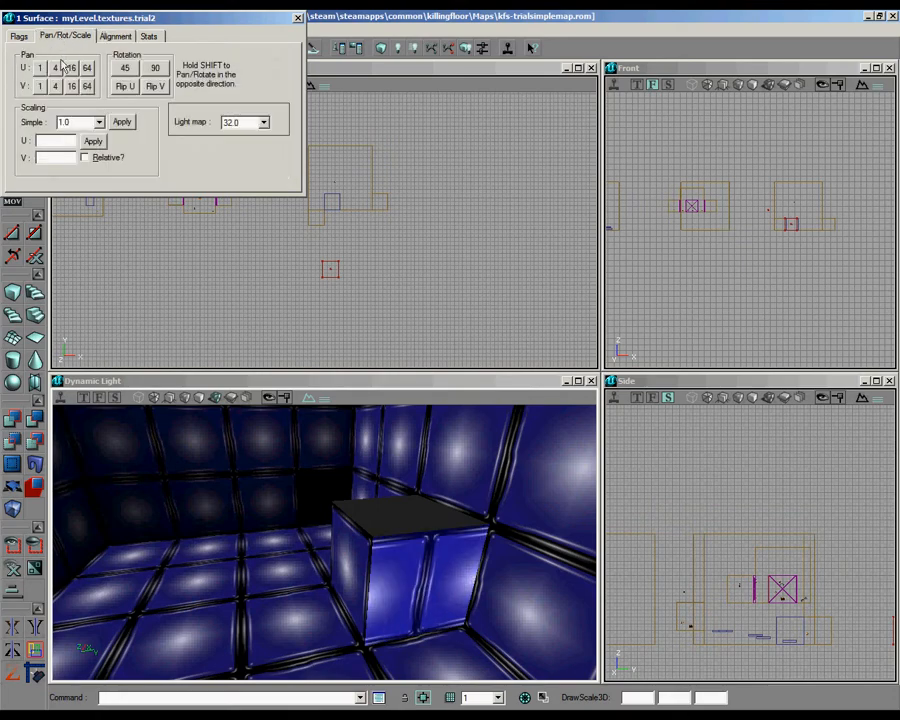
{"action": "left_click", "coordinate": [57, 68]}
{"action": "left_click", "coordinate": [57, 68]}
{"action": "left_click", "coordinate": [57, 68]}
{"action": "left_click", "coordinate": [57, 68]}
{"action": "left_click", "coordinate": [57, 68]}
{"action": "left_click", "coordinate": [57, 68]}
{"action": "left_click", "coordinate": [57, 68]}
{"action": "left_click", "coordinate": [57, 68]}
{"action": "left_click", "coordinate": [57, 68]}
{"action": "left_click", "coordinate": [57, 68]}
{"action": "left_click", "coordinate": [57, 68]}
{"action": "left_click", "coordinate": [57, 68]}
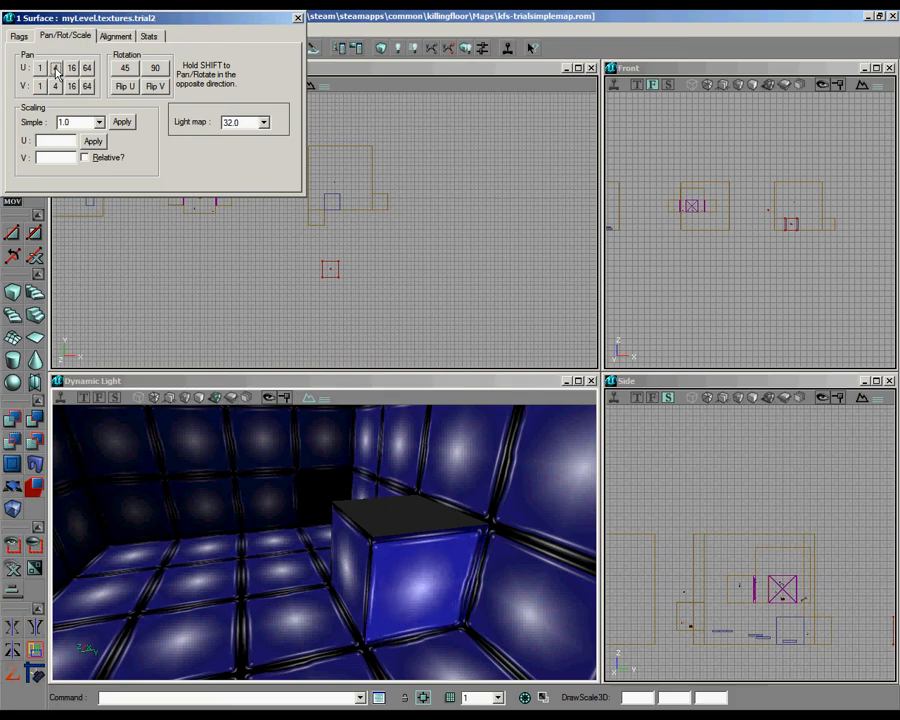
Step: Close the surface properties and apply the trial2 texture to the cube block's top face from the texture browser
{"action": "left_click", "coordinate": [396, 529]}
{"action": "left_click", "coordinate": [297, 18]}
{"action": "left_click", "coordinate": [195, 48]}
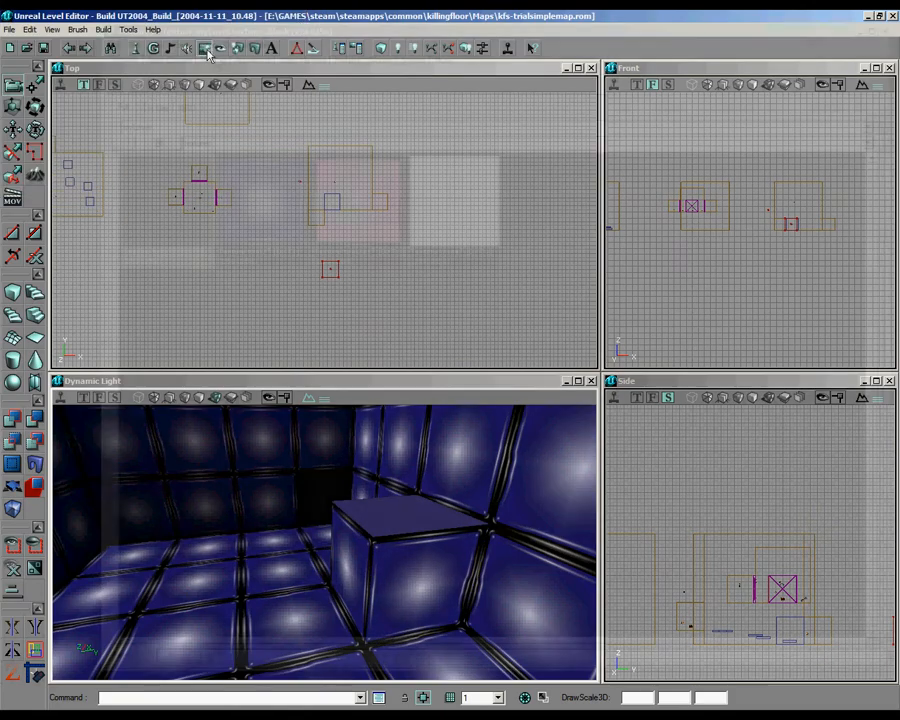
{"action": "left_click", "coordinate": [262, 205]}
{"action": "left_click", "coordinate": [885, 32]}
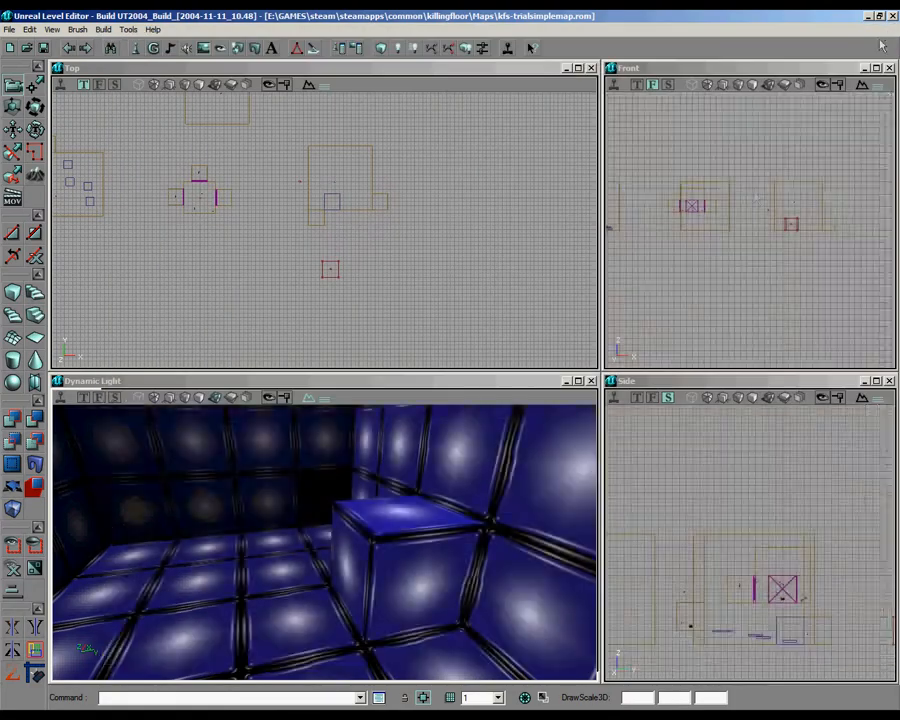
Step: Place two copies of the cube, one diagonally adjacent to the original and one above it across a narrow gap, and rebuild the map
{"action": "right_click_drag", "start_coordinate": [345, 525], "coordinate": [322, 543]}
{"action": "left_click_drag", "start_coordinate": [322, 543], "coordinate": [312, 528]}
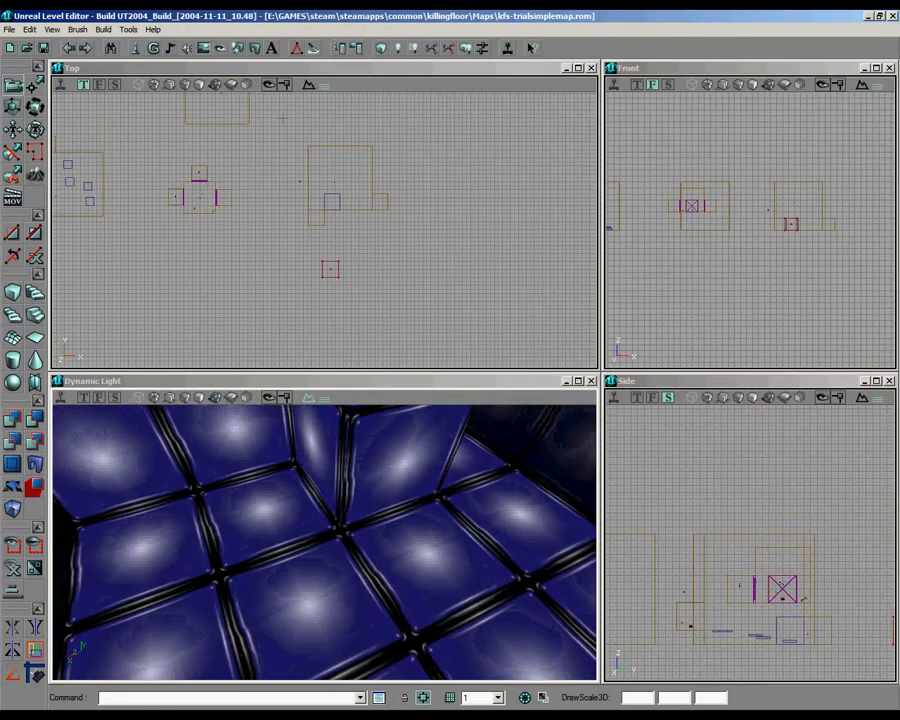
{"action": "mouse_move", "coordinate": [322, 232]}
{"action": "left_mouse_down"}
{"action": "mouse_move", "coordinate": [340, 290]}
{"action": "mouse_move", "coordinate": [325, 231]}
{"action": "mouse_move", "coordinate": [302, 234]}
{"action": "mouse_move", "coordinate": [341, 229]}
{"action": "mouse_move", "coordinate": [323, 230]}
{"action": "left_mouse_up"}
{"action": "left_click", "coordinate": [291, 229]}
{"action": "left_click_drag", "start_coordinate": [434, 248], "coordinate": [324, 229]}
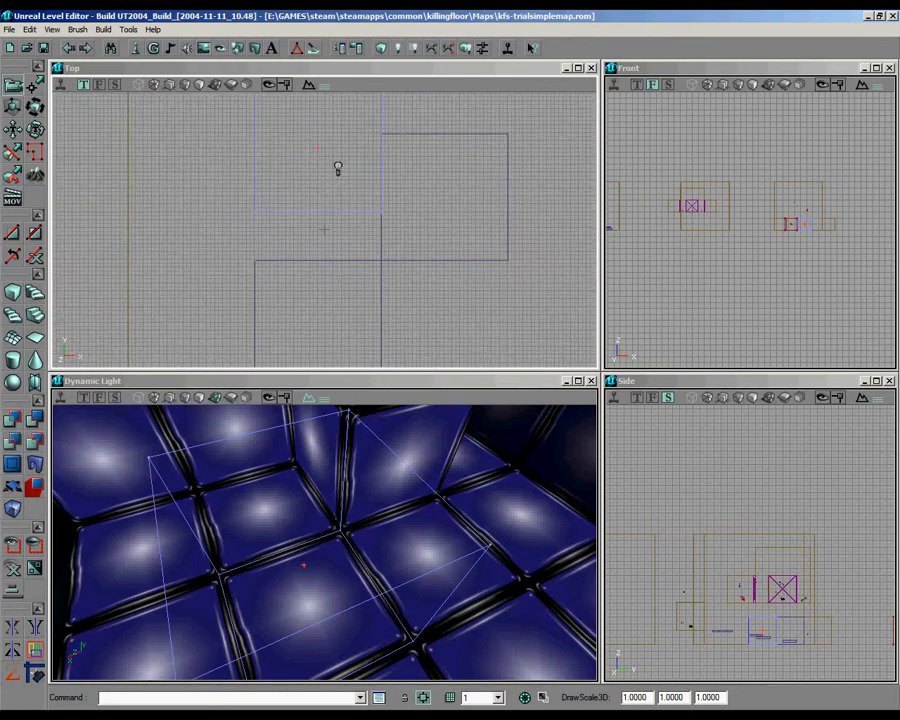
{"action": "left_click", "coordinate": [397, 48]}
{"action": "mouse_move", "coordinate": [438, 510]}
{"action": "left_mouse_down"}
{"action": "mouse_move", "coordinate": [340, 530]}
{"action": "mouse_move", "coordinate": [311, 546]}
{"action": "mouse_move", "coordinate": [335, 546]}
{"action": "mouse_move", "coordinate": [432, 498]}
{"action": "left_mouse_up"}
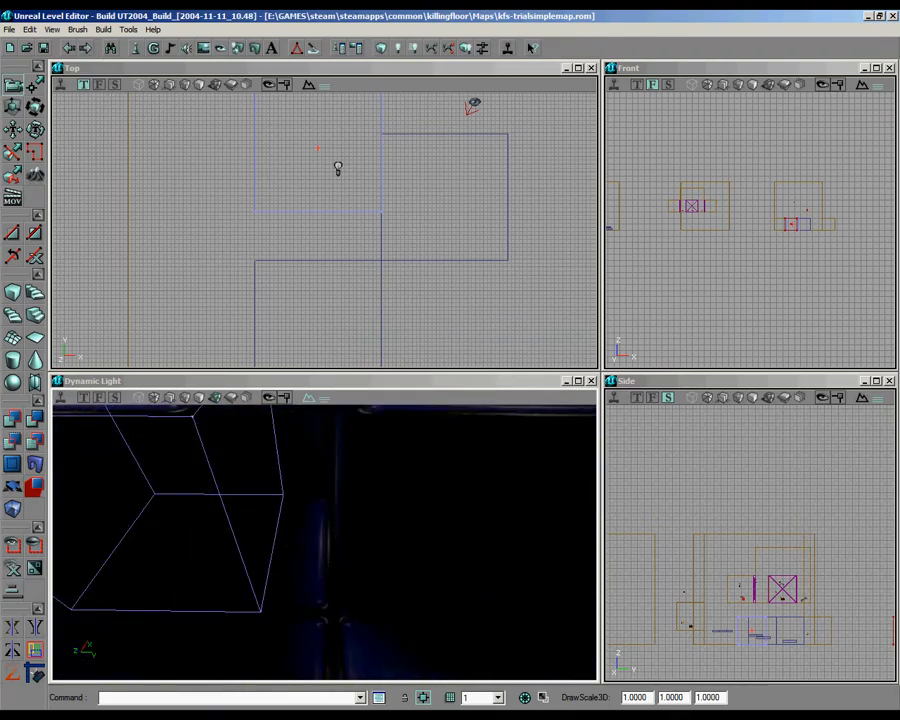
Step: Switch to the web browser and read the mapping instructions in the Portal turret mod thread
{"action": "key", "text": "alt+Tab"}
{"action": "left_click", "coordinate": [200, 18]}
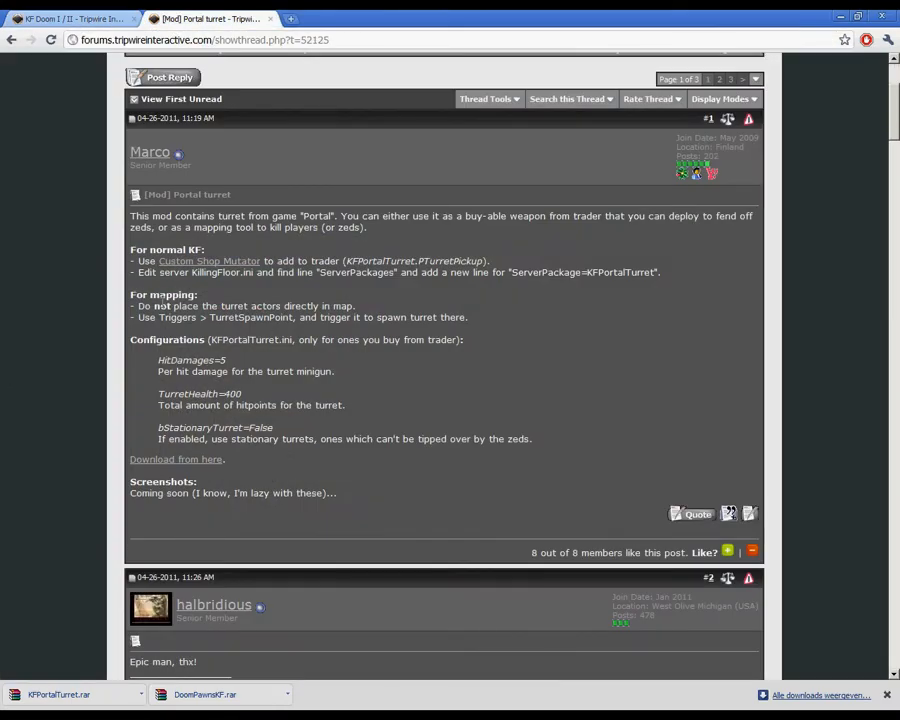
{"action": "left_click_drag", "start_coordinate": [219, 306], "coordinate": [334, 307]}
{"action": "left_click", "coordinate": [285, 307]}
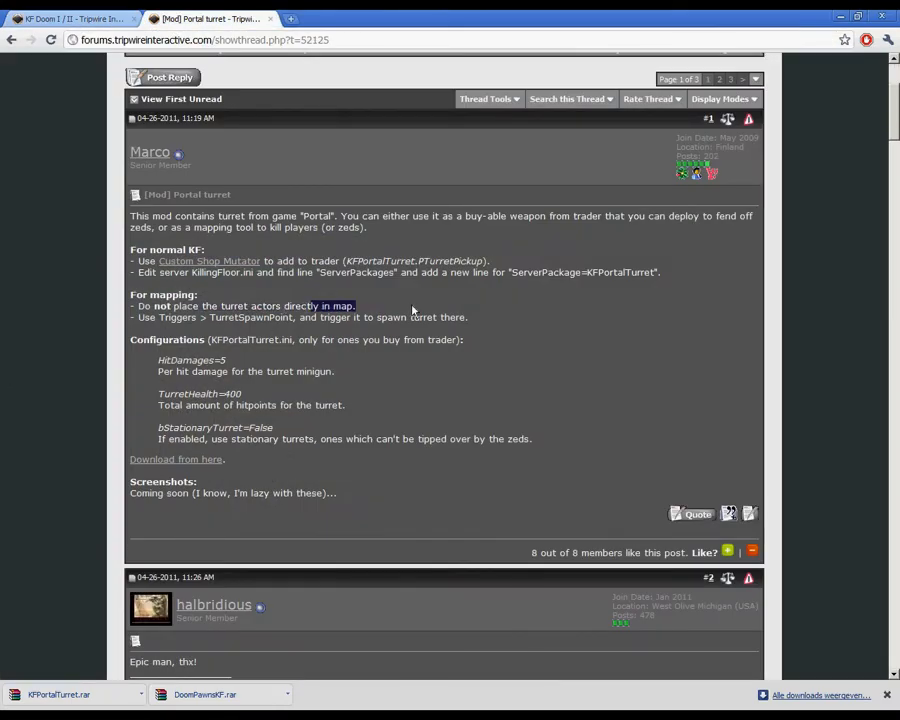
{"action": "left_click_drag", "start_coordinate": [139, 317], "coordinate": [258, 318]}
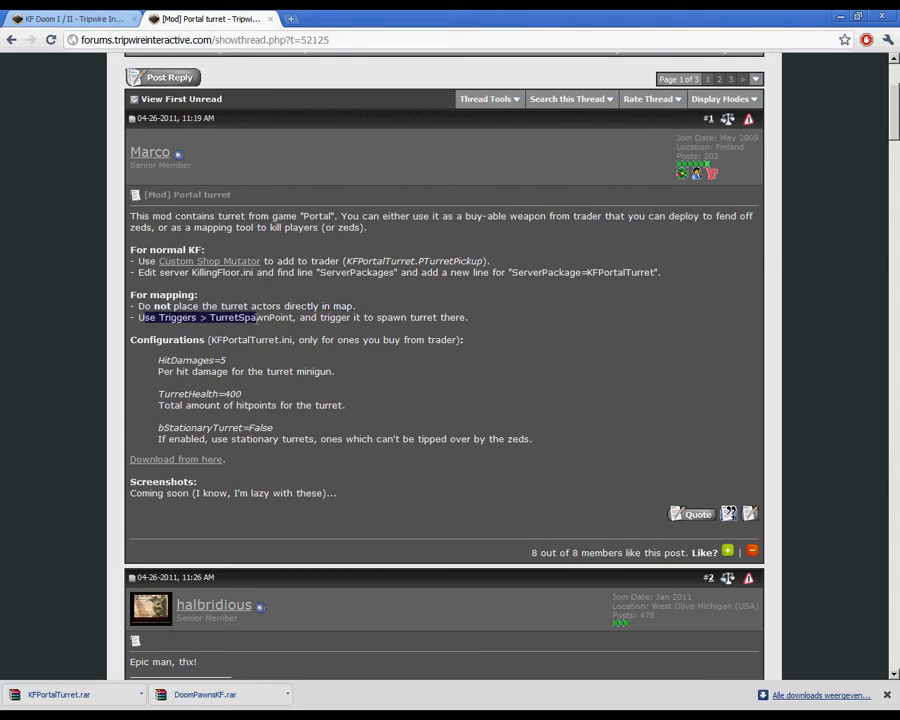
{"action": "left_click", "coordinate": [288, 318]}
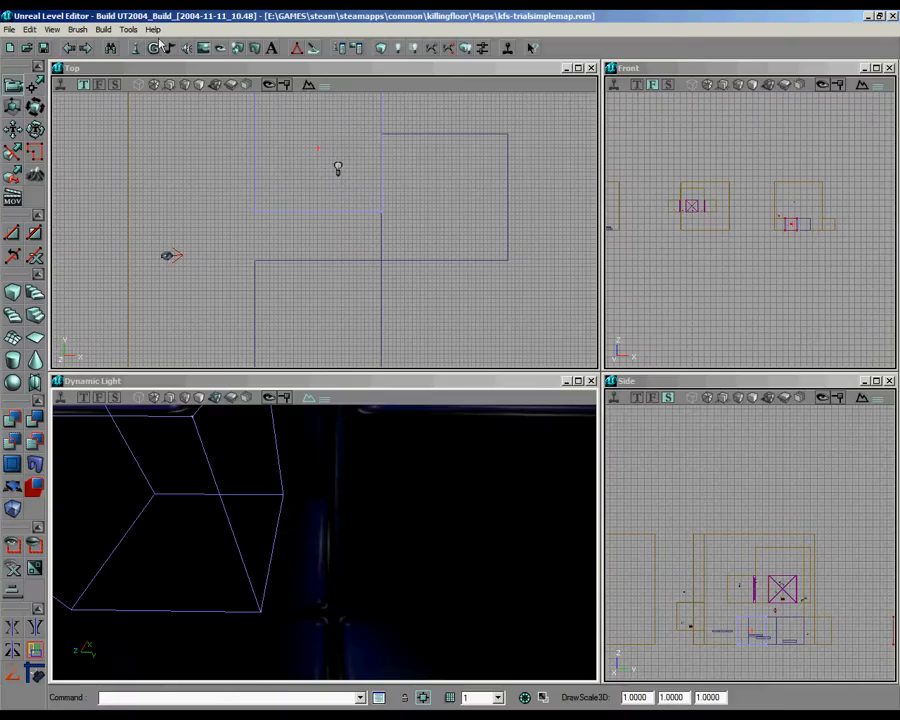
Step: Return to Unreal Level Editor and load the KFPortalTurret.u class package into the actor classes
{"action": "left_click", "coordinate": [156, 47]}
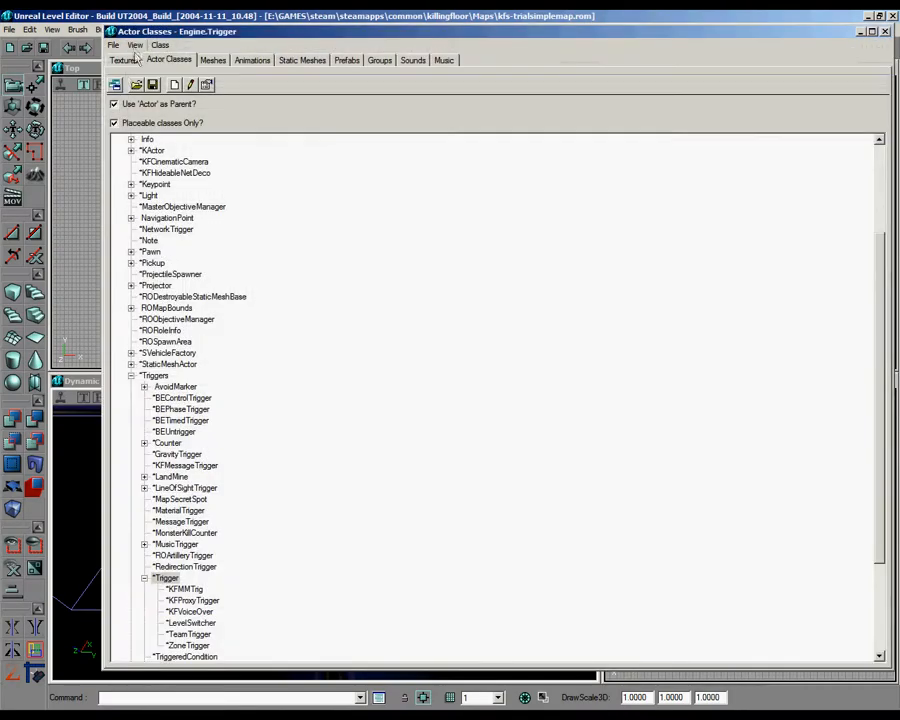
{"action": "left_click", "coordinate": [136, 85]}
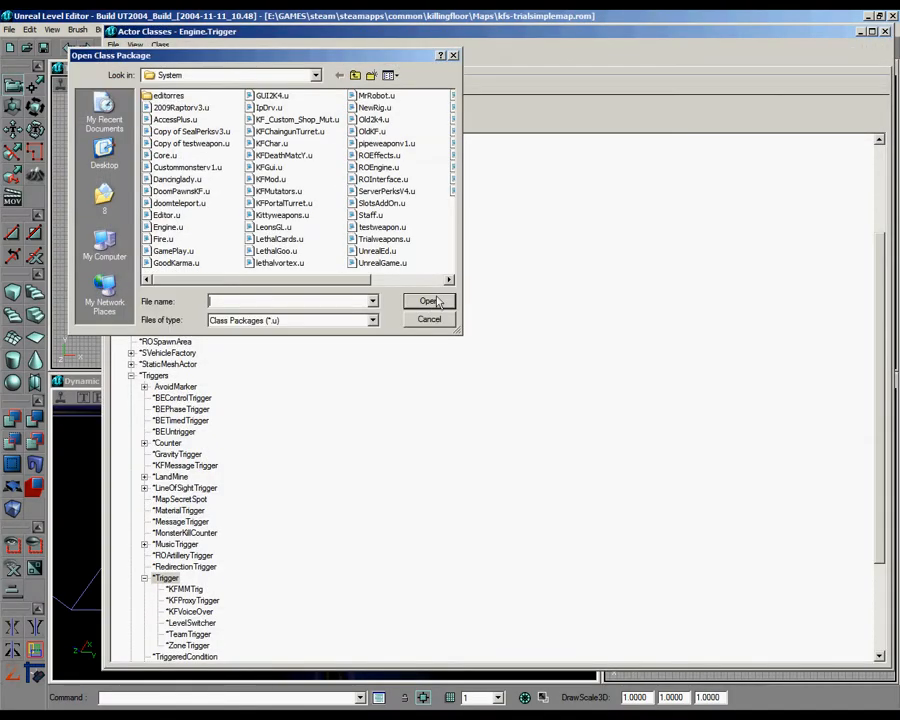
{"action": "left_click", "coordinate": [270, 180]}
{"action": "key", "text": "Down"}
{"action": "key", "text": "Down"}
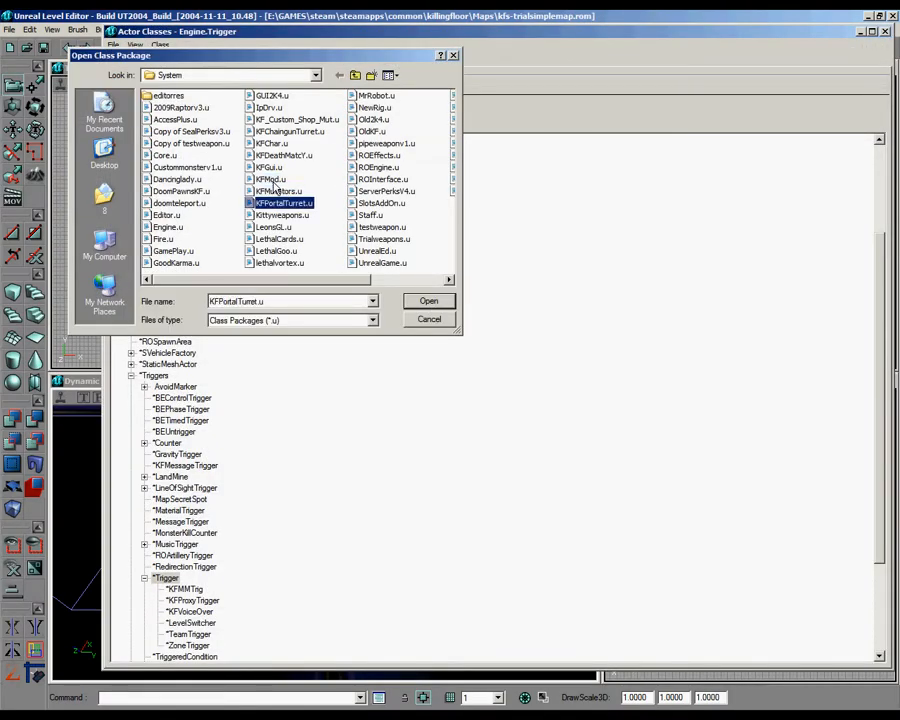
{"action": "left_click", "coordinate": [433, 303]}
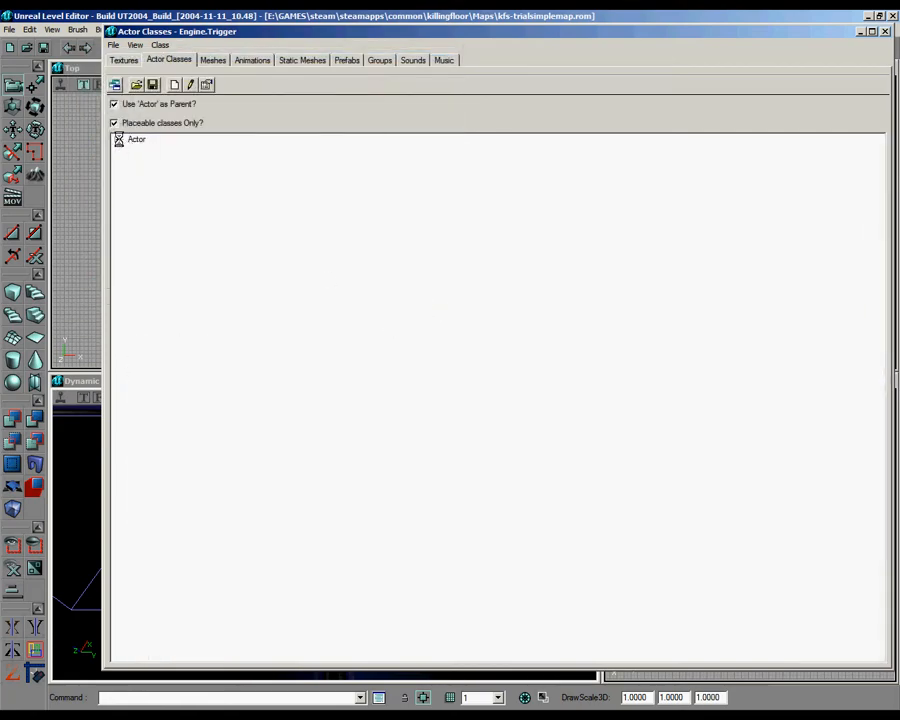
Step: Select the TurretSpawnPoint class in the Triggers branch of the actor class tree
{"action": "left_click", "coordinate": [118, 140]}
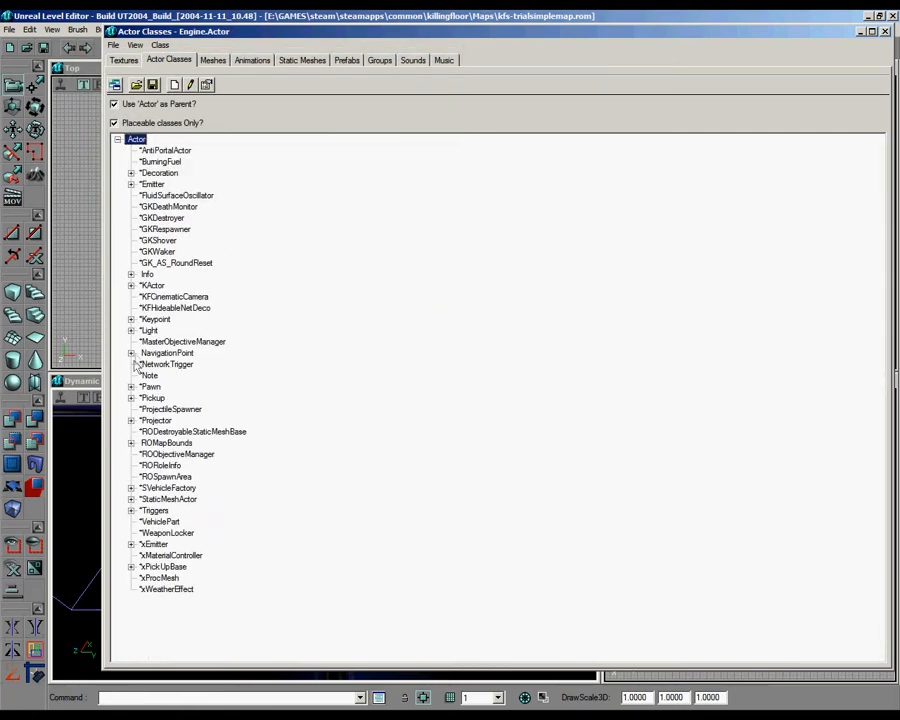
{"action": "left_click", "coordinate": [131, 511]}
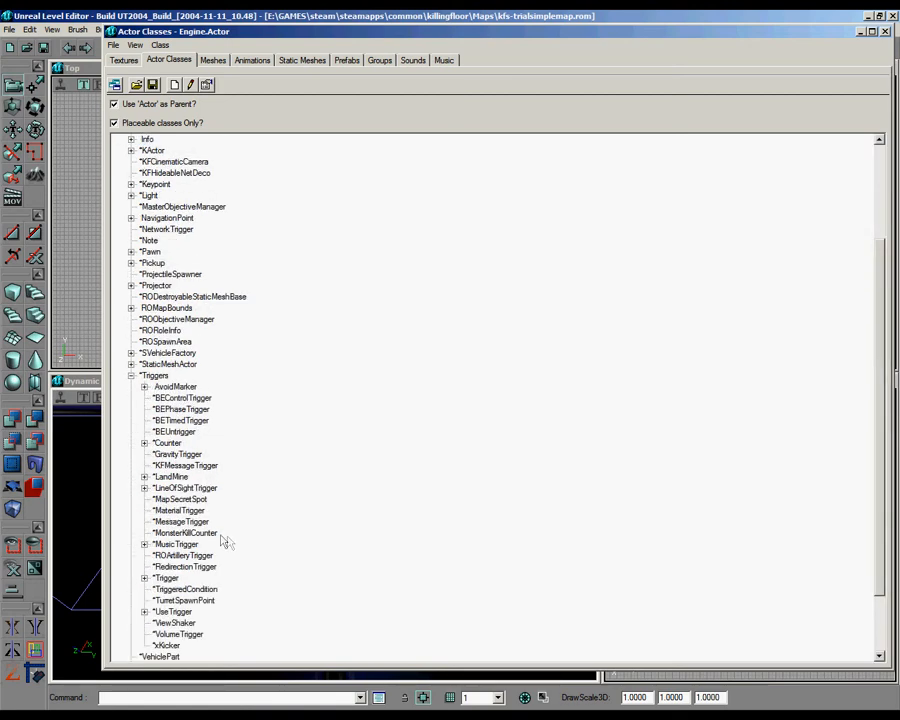
{"action": "left_click", "coordinate": [207, 601]}
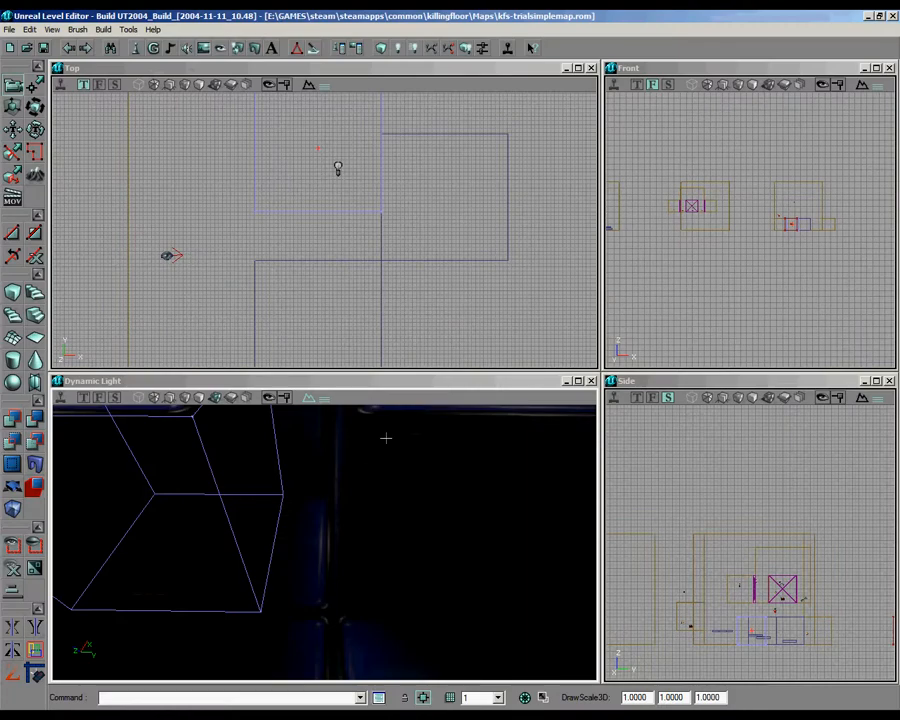
Step: Rebuild the map's lighting and add a TurretSpawnPoint inside the narrow gap between the cube blocks
{"action": "left_click", "coordinate": [396, 49]}
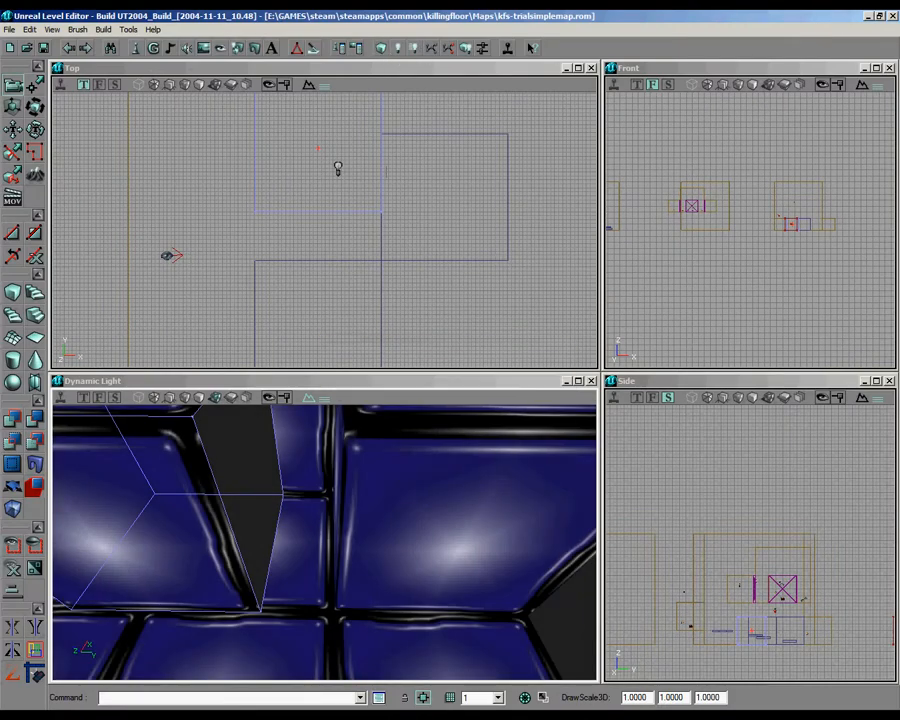
{"action": "right_click", "coordinate": [305, 512]}
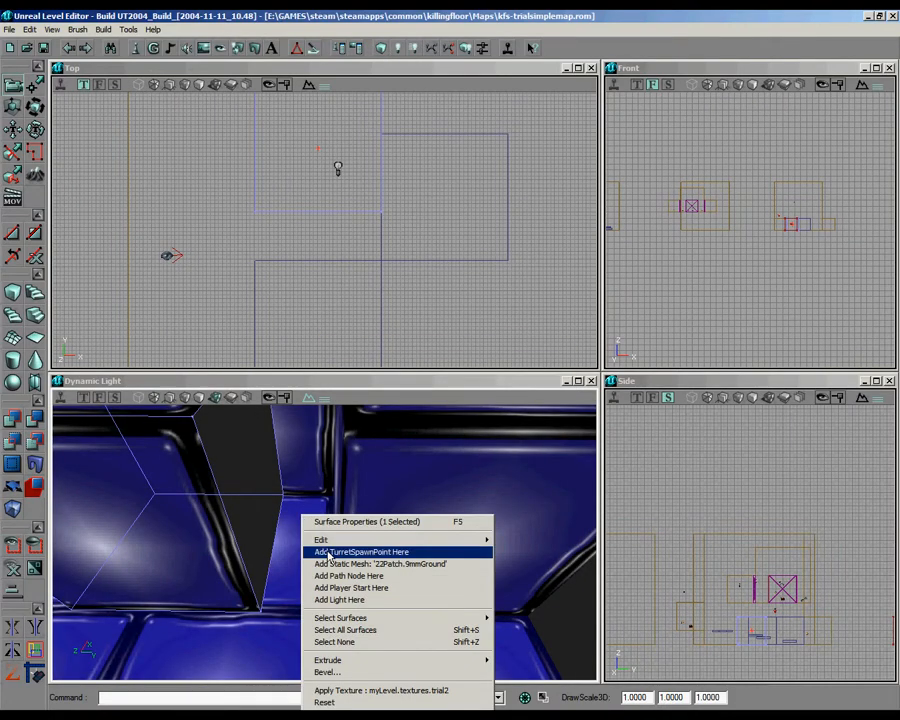
{"action": "left_click", "coordinate": [360, 548]}
Step: Apply the trial2 texture to the plain block face beside the turret in the narrow gap
{"action": "left_click", "coordinate": [280, 488]}
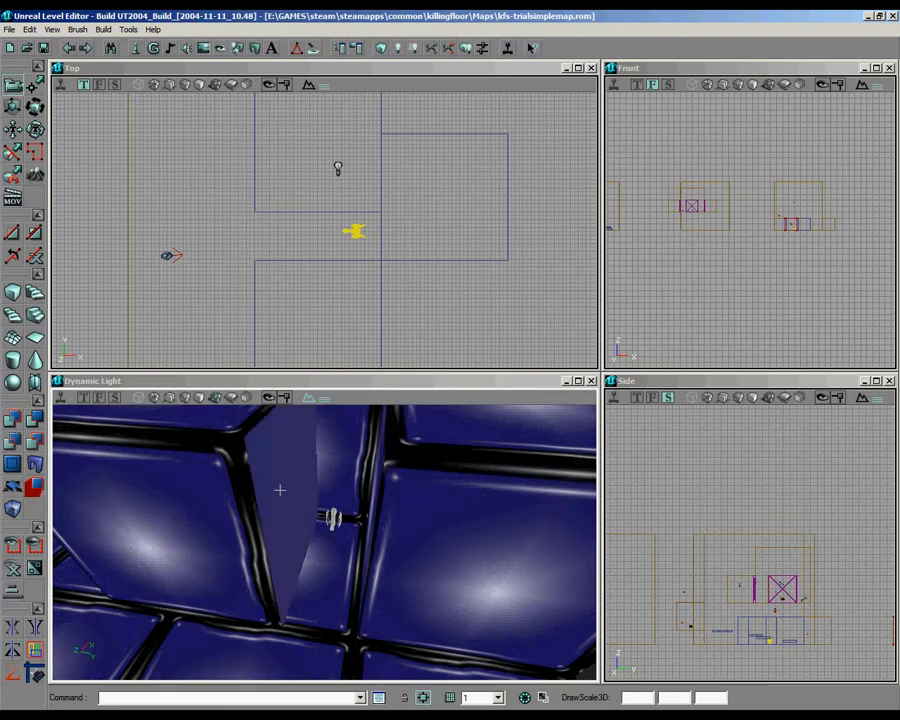
{"action": "left_click", "coordinate": [238, 500]}
{"action": "left_click", "coordinate": [301, 476]}
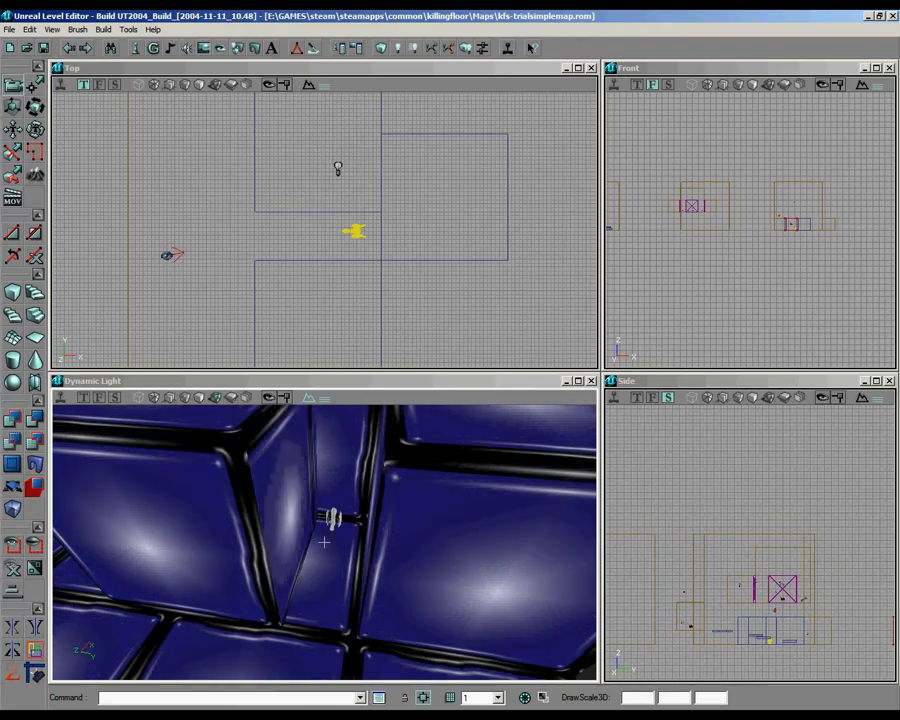
Step: Pan the texture of that gap-side block face in U by 4- and 16-unit increments to line up its seams
{"action": "right_click", "coordinate": [300, 478]}
{"action": "left_click", "coordinate": [362, 484]}
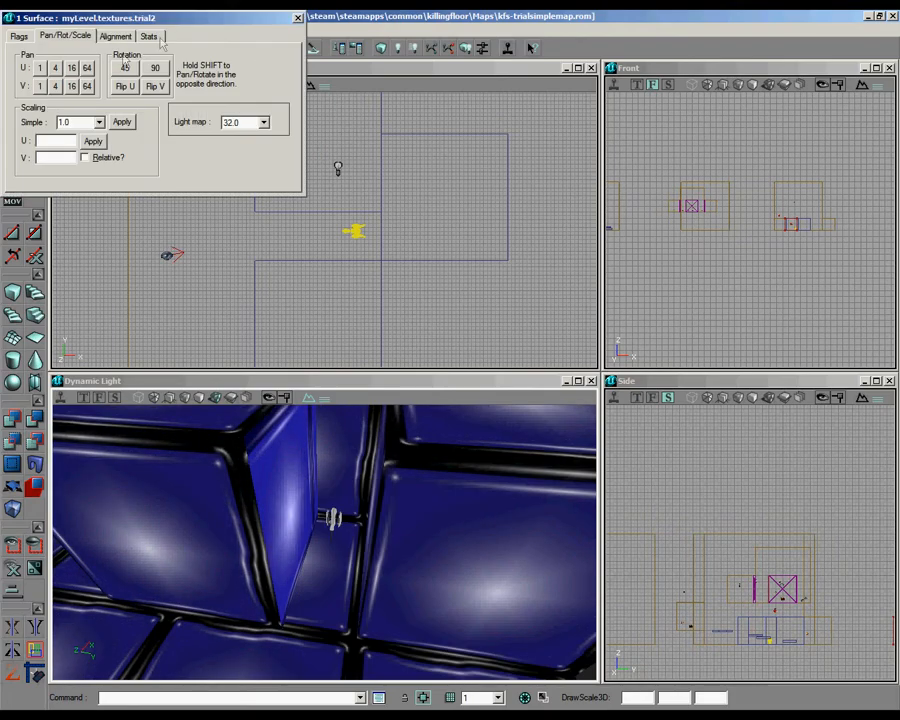
{"action": "left_click", "coordinate": [54, 70]}
{"action": "left_click", "coordinate": [70, 68]}
{"action": "left_click", "coordinate": [70, 68]}
{"action": "left_click", "coordinate": [70, 68]}
{"action": "left_click", "coordinate": [70, 68]}
{"action": "left_click", "coordinate": [70, 68]}
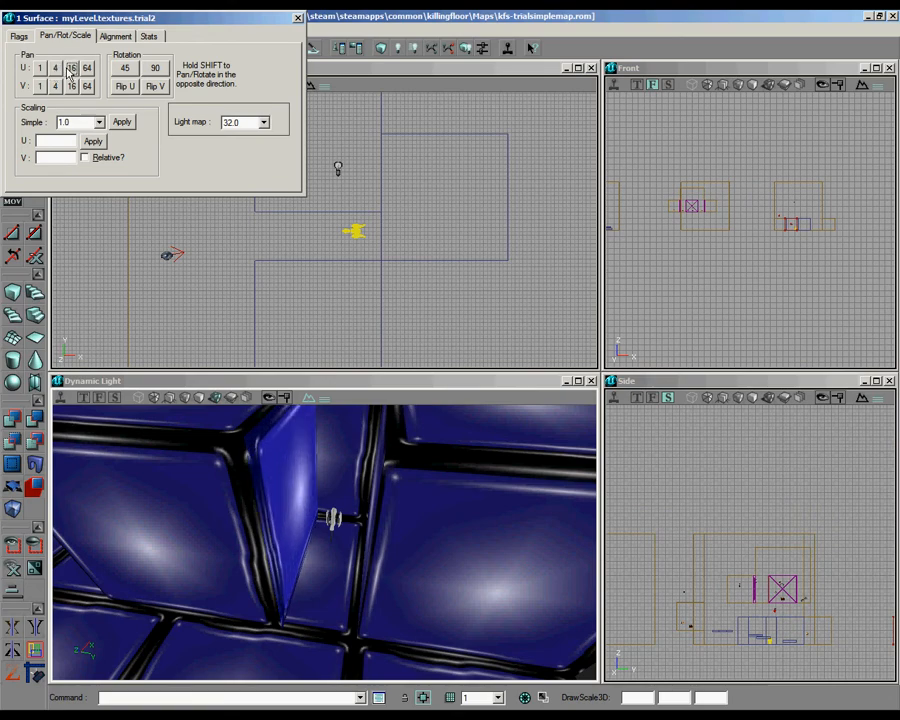
{"action": "left_click", "coordinate": [297, 19]}
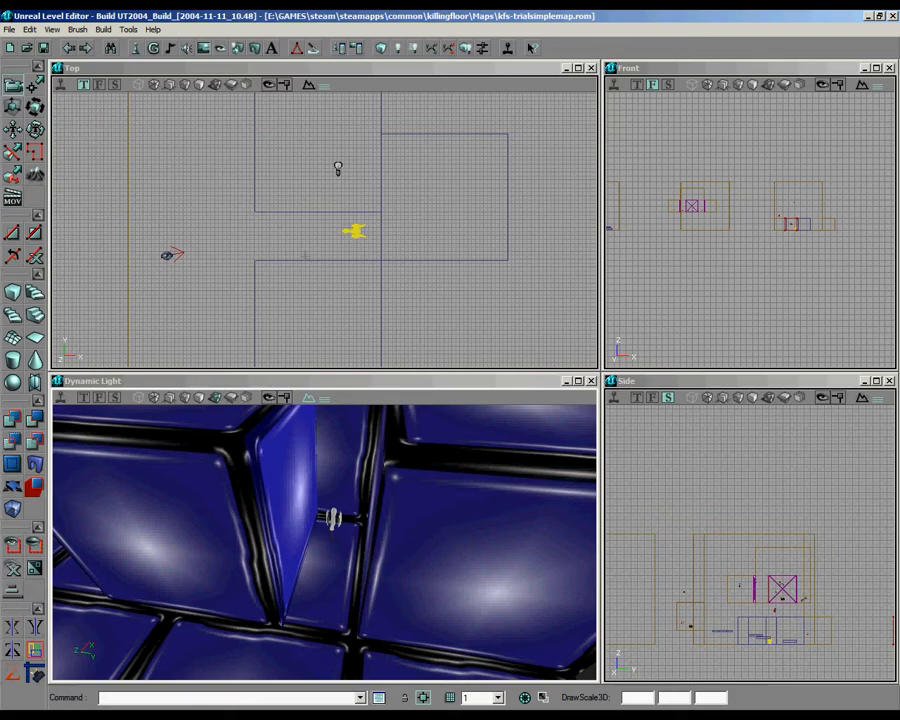
Step: Replace the block closing the gap behind the turret with a duplicate of the upper cube block, placed flush, and rebuild the geometry
{"action": "left_click", "coordinate": [406, 261]}
{"action": "scroll", "coordinate": [406, 261], "scroll_direction": "down", "scroll_amount": 5}
{"action": "scroll", "coordinate": [406, 261], "scroll_direction": "up", "scroll_amount": 5}
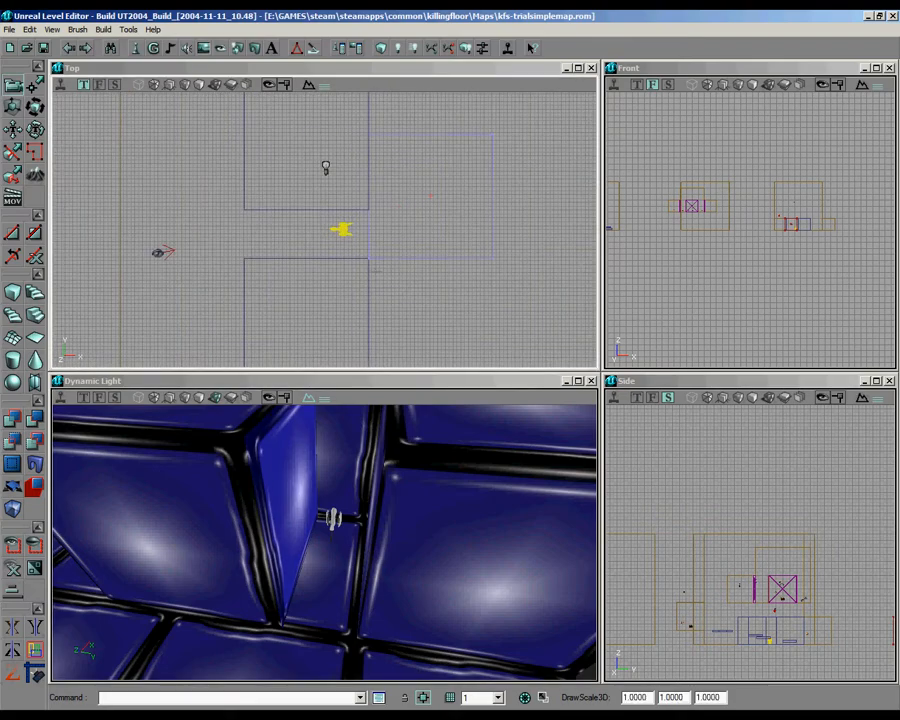
{"action": "key", "text": "Delete"}
{"action": "left_click", "coordinate": [362, 208]}
{"action": "key", "text": "ctrl+w"}
{"action": "mouse_move", "coordinate": [362, 208]}
{"action": "left_mouse_down", "text": "ctrl+shift"}
{"action": "mouse_move", "coordinate": [487, 287]}
{"action": "mouse_move", "coordinate": [487, 307]}
{"action": "mouse_move", "coordinate": [427, 340]}
{"action": "mouse_move", "coordinate": [380, 196]}
{"action": "left_mouse_up", "text": "ctrl+shift"}
{"action": "scroll", "coordinate": [362, 208], "scroll_direction": "up", "scroll_amount": 4}
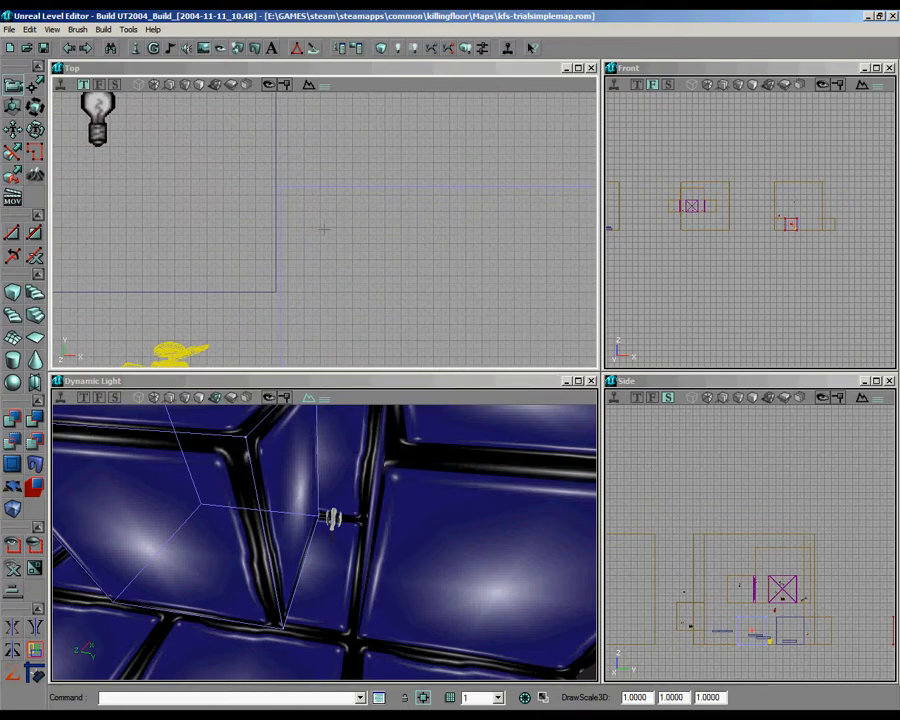
{"action": "left_click", "coordinate": [380, 50]}
Step: Rotate the TurretSpawnPoint between the blocks so that it faces out of the gap
{"action": "right_click_drag", "start_coordinate": [384, 533], "coordinate": [324, 542]}
{"action": "left_click_drag", "start_coordinate": [324, 542], "coordinate": [352, 599]}
{"action": "left_click", "coordinate": [318, 667]}
{"action": "scroll", "coordinate": [300, 220], "scroll_direction": "down", "scroll_amount": 5}
{"action": "left_click_drag", "start_coordinate": [270, 225], "coordinate": [311, 192]}
{"action": "scroll", "coordinate": [311, 192], "scroll_direction": "up", "scroll_amount": 5}
{"action": "right_click_drag", "start_coordinate": [311, 192], "coordinate": [323, 229], "text": "ctrl"}
{"action": "scroll", "coordinate": [357, 326], "scroll_direction": "down", "scroll_amount": 4}
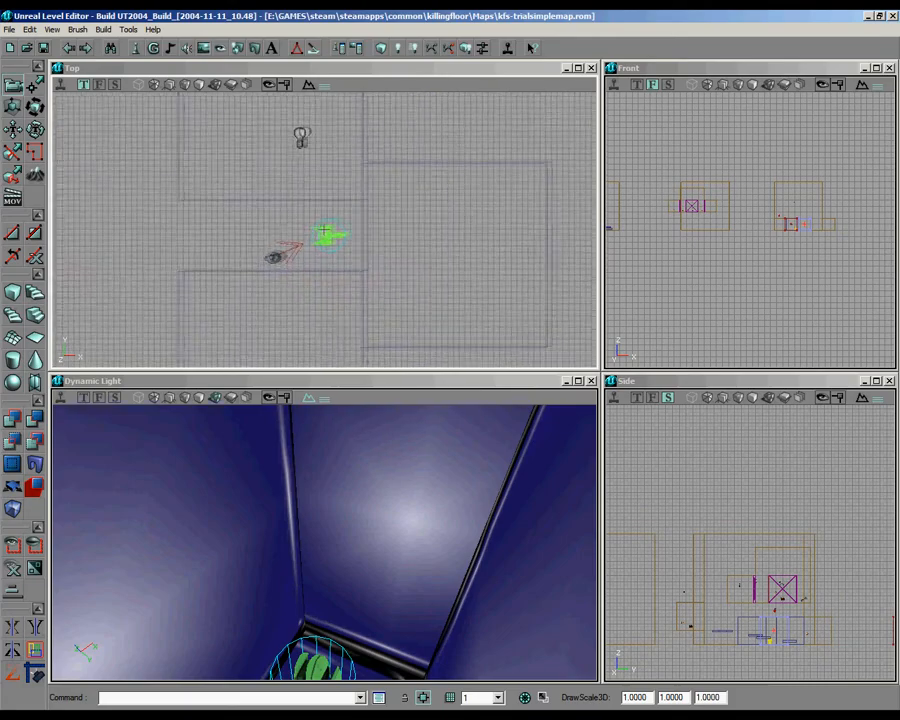
{"action": "mouse_move", "coordinate": [358, 640]}
{"action": "right_mouse_down"}
{"action": "mouse_move", "coordinate": [430, 612]}
{"action": "mouse_move", "coordinate": [352, 652]}
{"action": "right_mouse_up"}
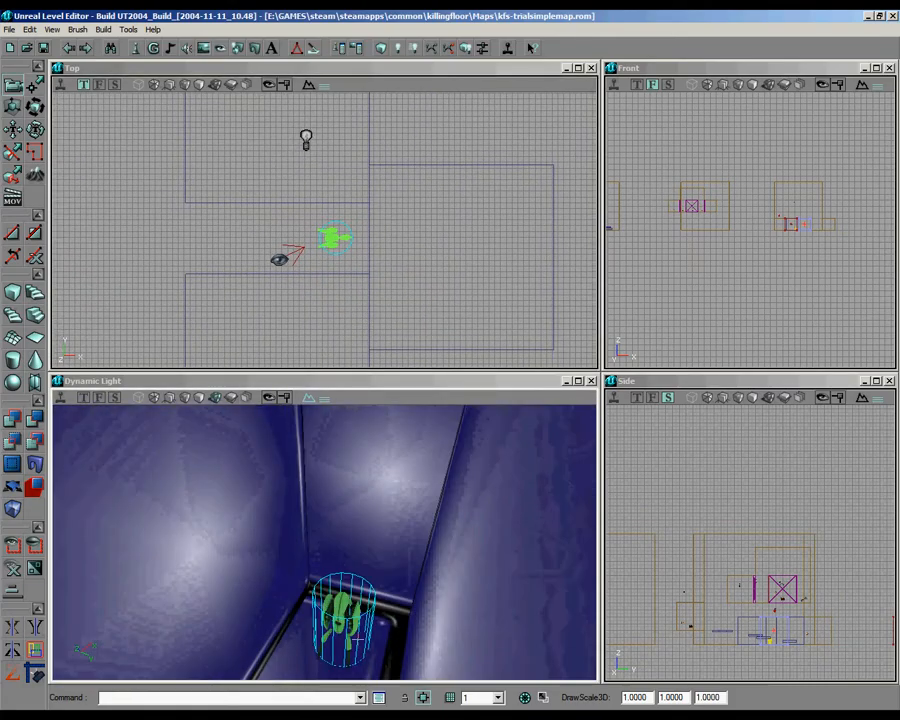
Step: Duplicate the existing DoomTeleporter and place the copy in the upper alcove of the hub room
{"action": "scroll", "coordinate": [323, 231], "scroll_direction": "down", "scroll_amount": 4}
{"action": "left_click_drag", "start_coordinate": [271, 243], "coordinate": [298, 321]}
{"action": "scroll", "coordinate": [323, 231], "scroll_direction": "up", "scroll_amount": 3}
{"action": "scroll", "coordinate": [325, 229], "scroll_direction": "down", "scroll_amount": 5}
{"action": "scroll", "coordinate": [325, 230], "scroll_direction": "up", "scroll_amount": 3}
{"action": "scroll", "coordinate": [325, 230], "scroll_direction": "up", "scroll_amount": 3}
{"action": "key", "text": "ctrl+w"}
{"action": "scroll", "coordinate": [325, 230], "scroll_direction": "up", "scroll_amount": 5}
Step: Set the copied DoomTeleporter's Tag to welcomeback2 and its URL to trial2Game
{"action": "right_click", "coordinate": [293, 296]}
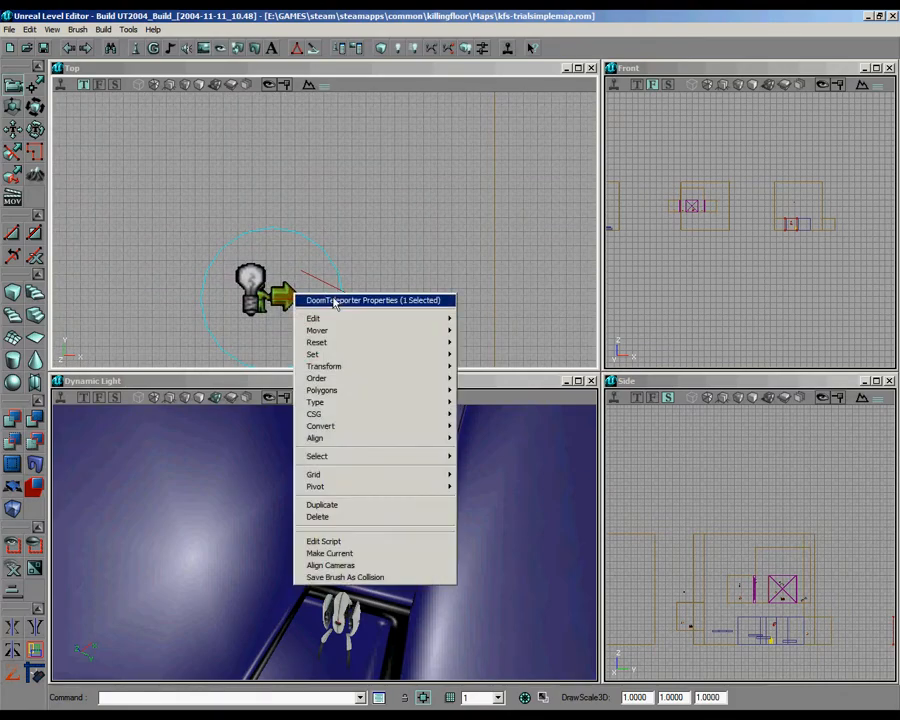
{"action": "left_click", "coordinate": [333, 302]}
{"action": "left_click", "coordinate": [499, 130]}
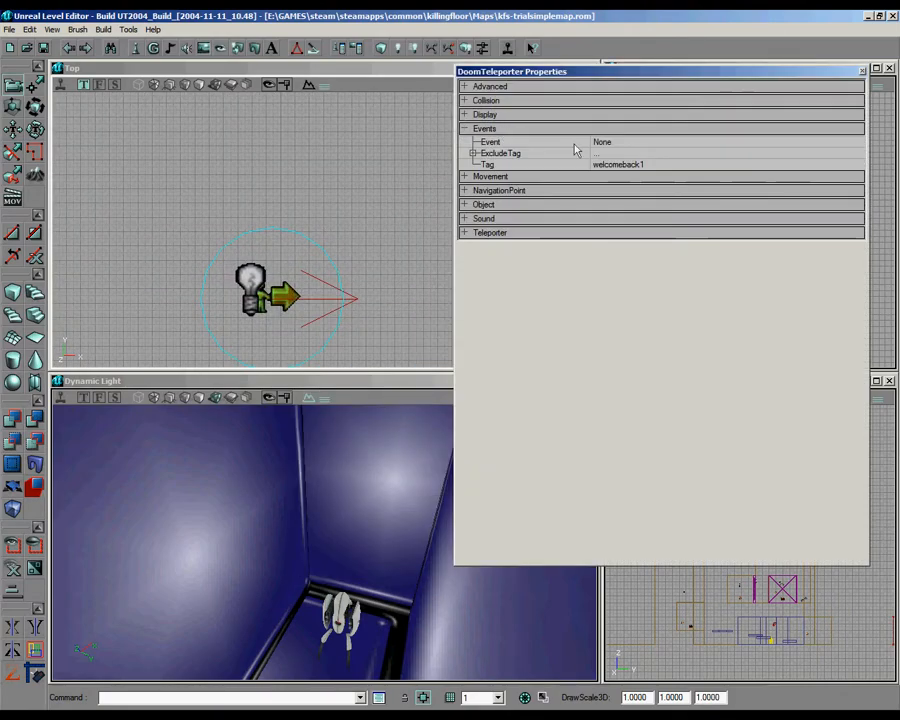
{"action": "left_click", "coordinate": [665, 164]}
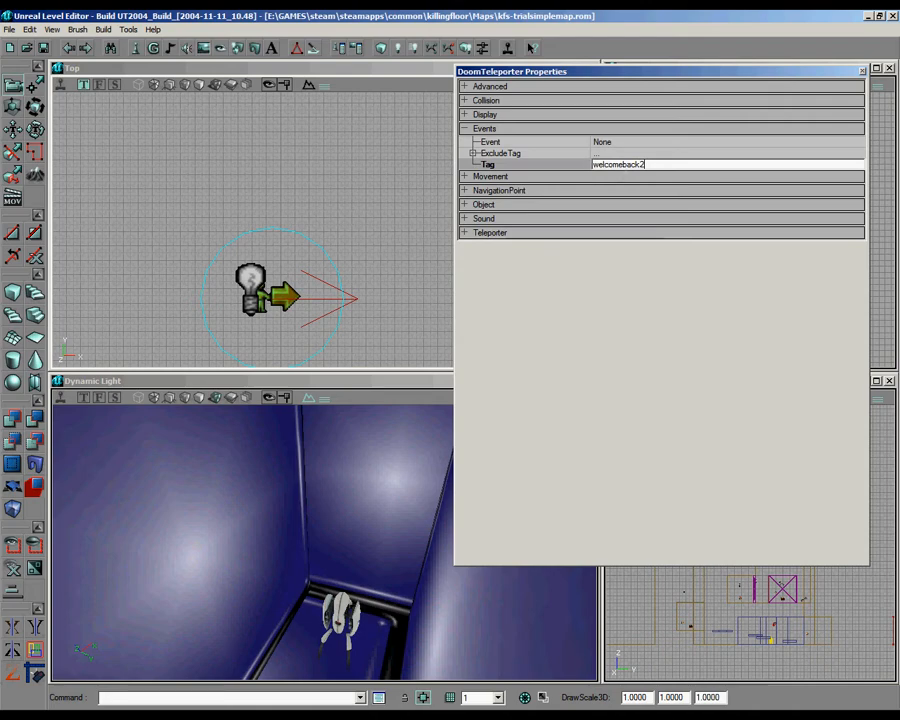
{"action": "left_click", "coordinate": [511, 234]}
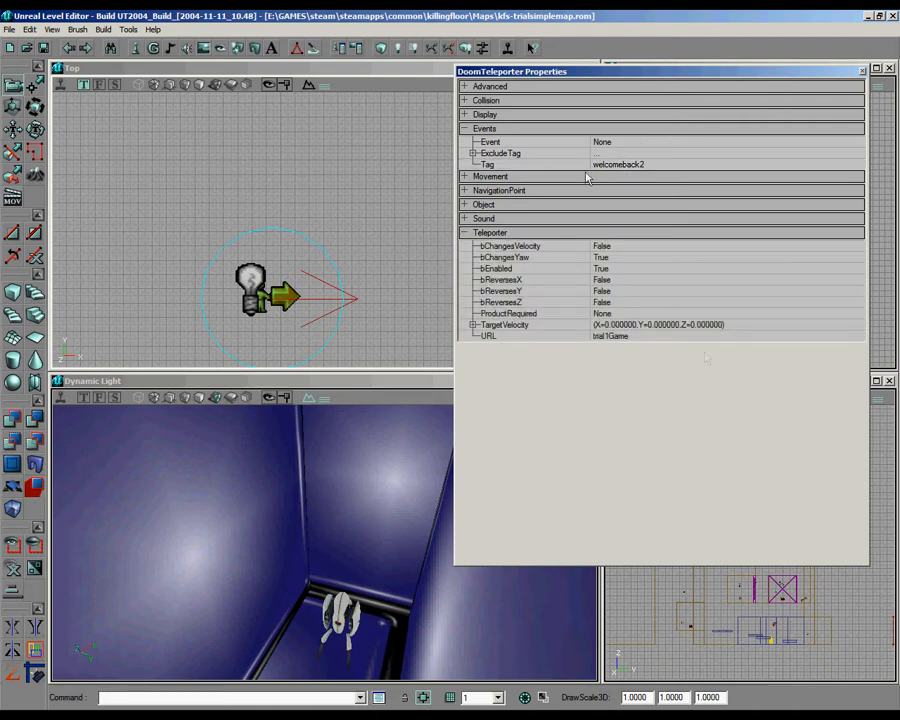
{"action": "left_click", "coordinate": [613, 337]}
{"action": "key", "text": "BackSpace"}
{"action": "type", "text": "2"}
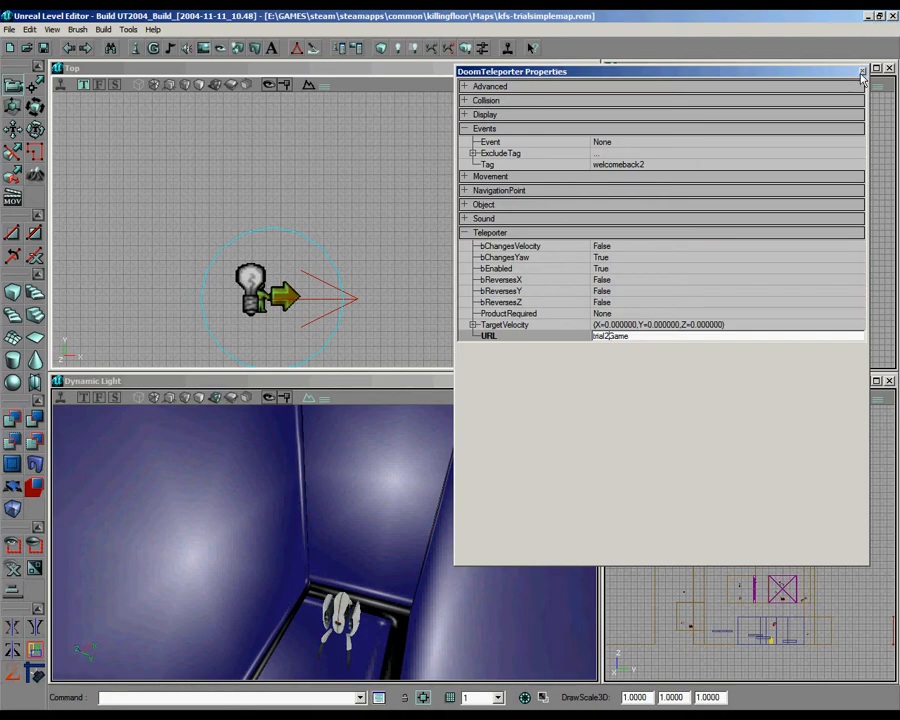
{"action": "left_click", "coordinate": [861, 72]}
Step: Place a copy of the hub teleporter in the small entry alcove of the turret trial room
{"action": "scroll", "coordinate": [300, 220], "scroll_direction": "down", "scroll_amount": 5}
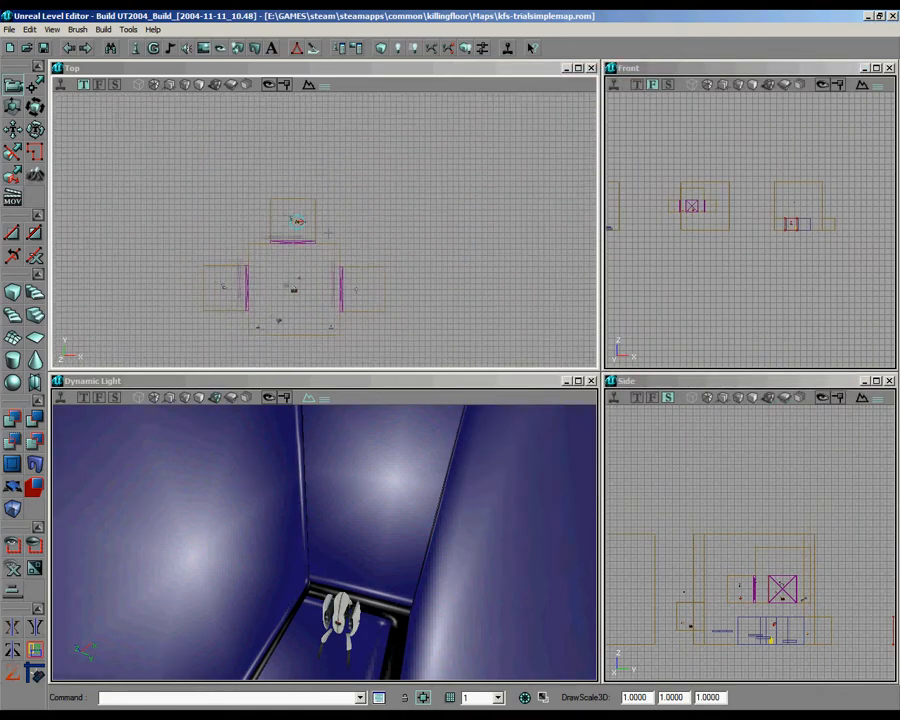
{"action": "scroll", "coordinate": [360, 229], "scroll_direction": "up", "scroll_amount": 5}
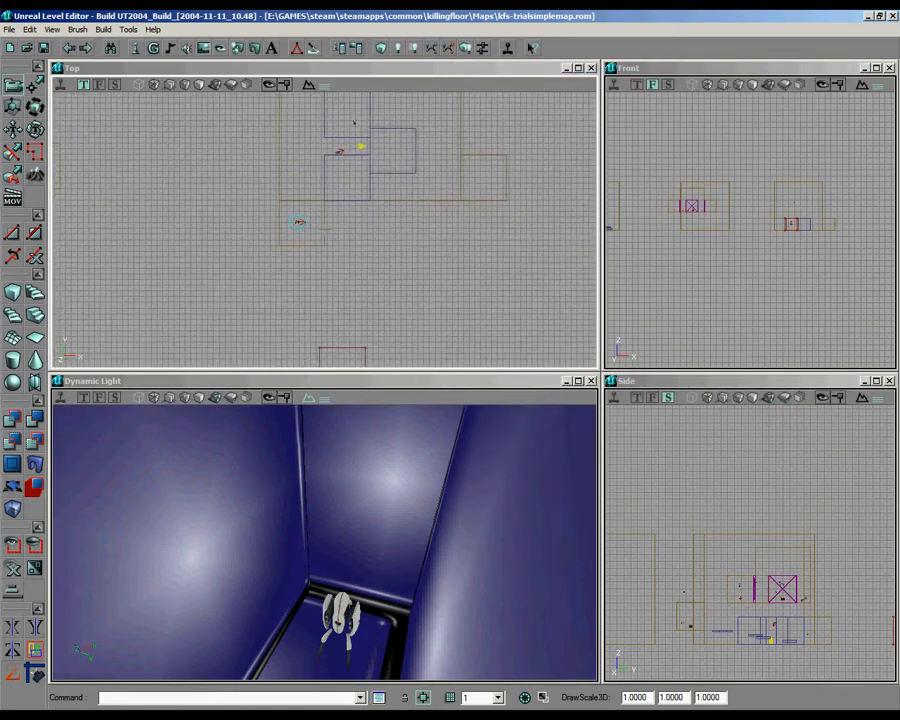
{"action": "scroll", "coordinate": [360, 216], "scroll_direction": "up", "scroll_amount": 4}
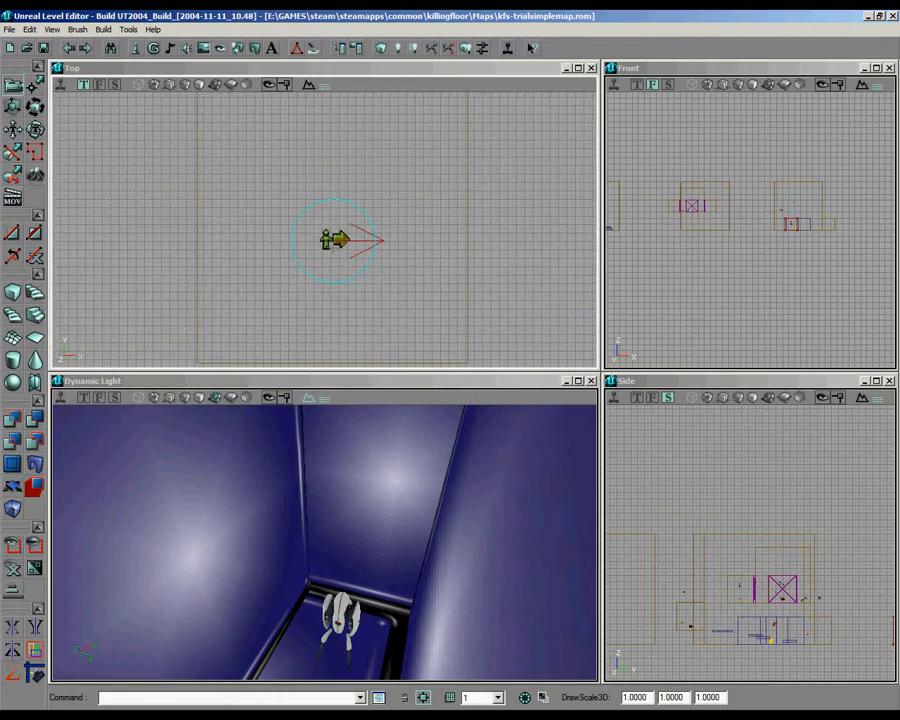
Step: Set the entry alcove teleporter's Tag to trial2game, open its URL for editing, and turn it to face the room
{"action": "right_click", "coordinate": [301, 245]}
{"action": "left_click", "coordinate": [402, 251]}
{"action": "left_click", "coordinate": [493, 128]}
{"action": "left_click", "coordinate": [668, 165]}
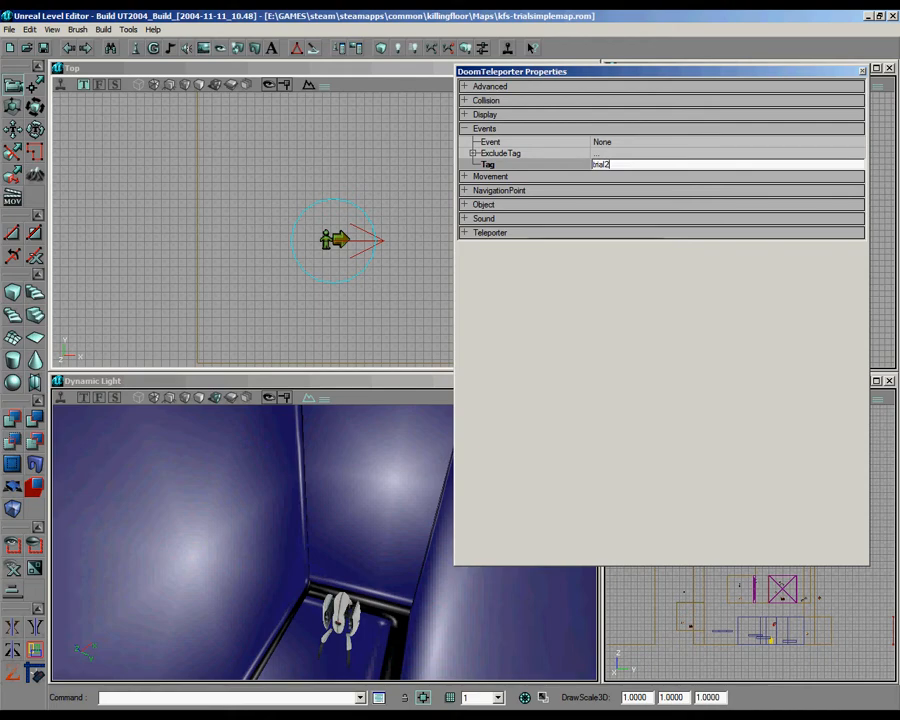
{"action": "type", "text": "trial2game"}
{"action": "left_click", "coordinate": [490, 232]}
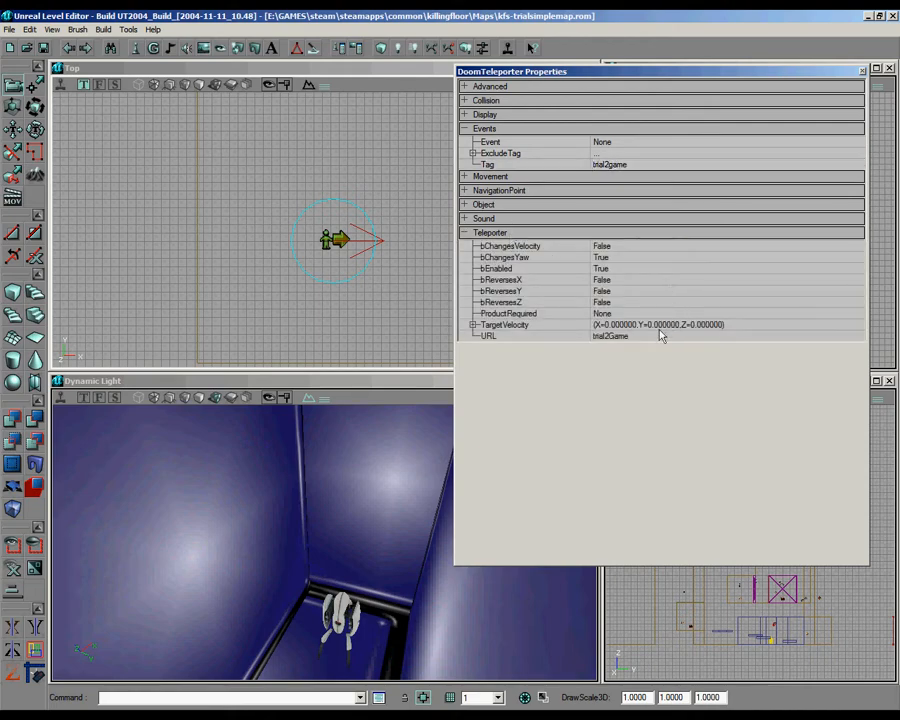
{"action": "left_click", "coordinate": [665, 336]}
{"action": "left_click", "coordinate": [862, 71]}
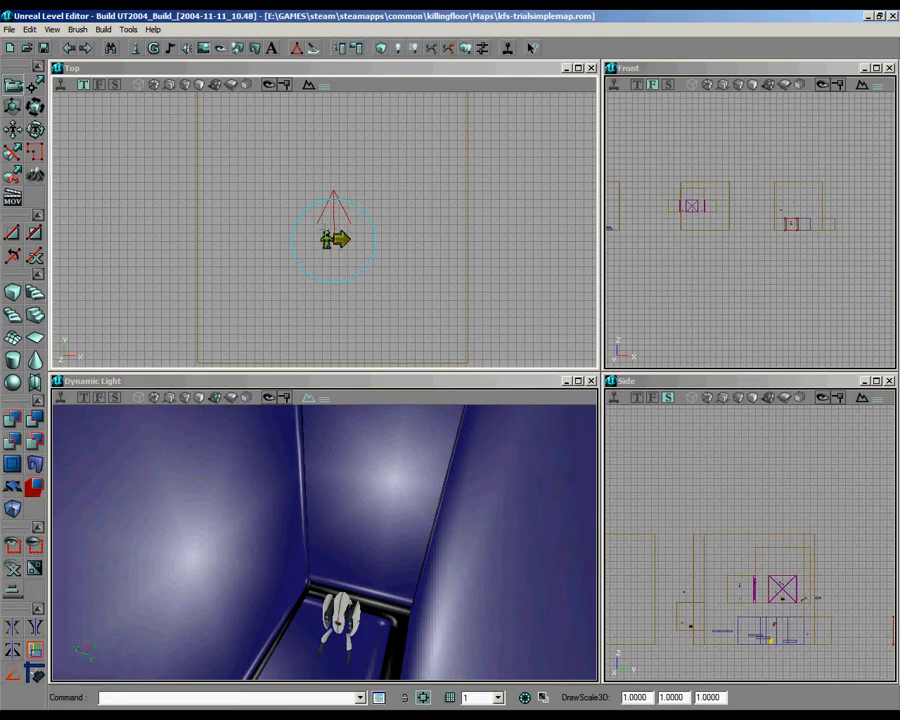
Step: Apply the trial2 texture to the dark surfaces inside the entry alcove
{"action": "left_click_drag", "start_coordinate": [362, 530], "coordinate": [391, 592]}
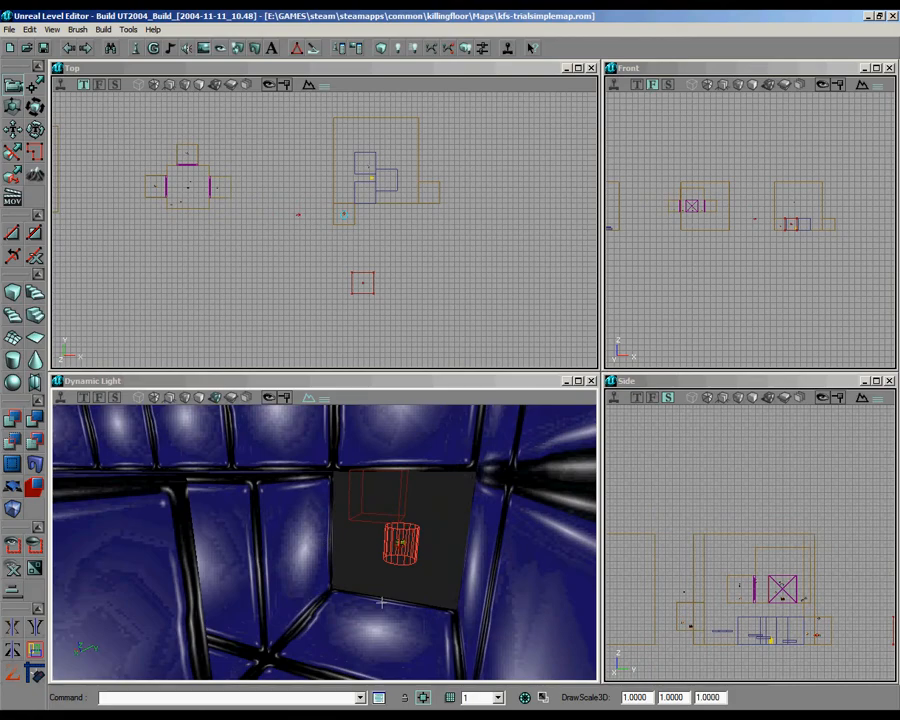
{"action": "left_click", "coordinate": [381, 601]}
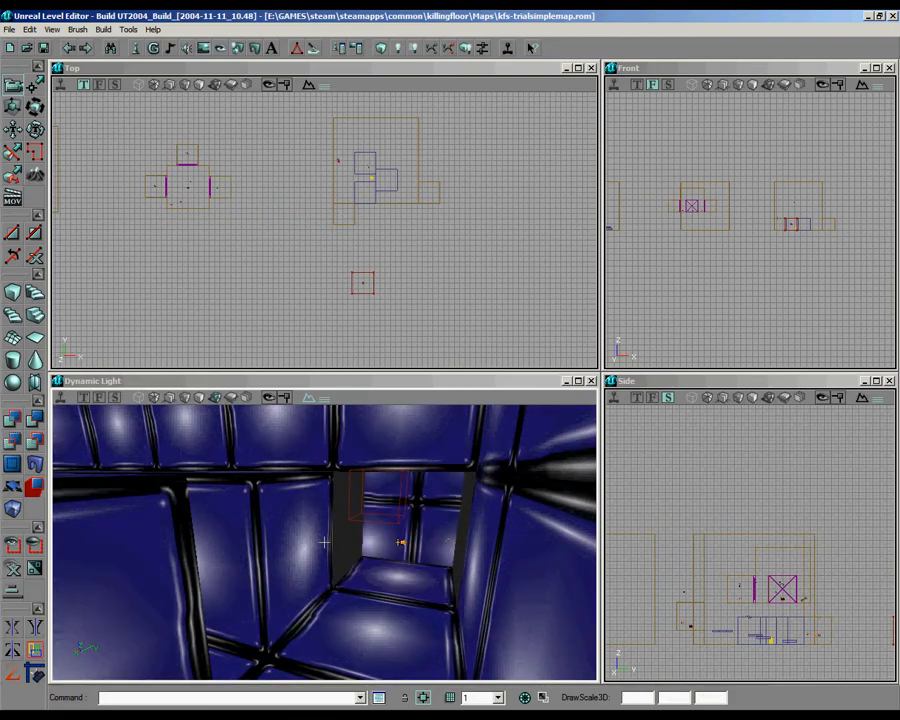
{"action": "right_click_drag", "start_coordinate": [424, 484], "coordinate": [324, 542]}
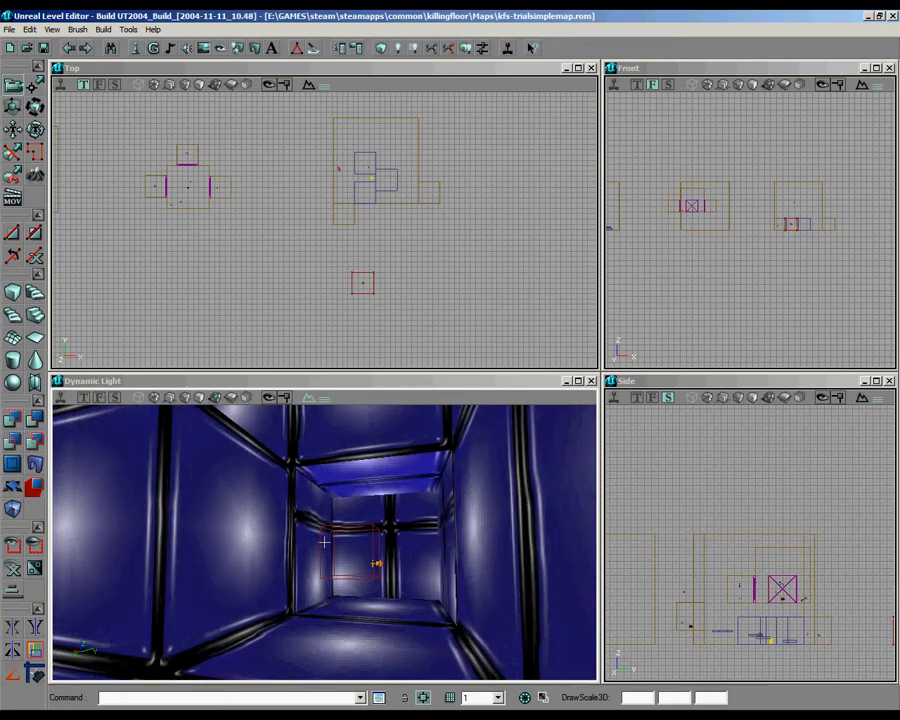
Step: Pan the texture of the alcove's back wall and ceiling in U by 16- and 4-unit increments
{"action": "right_click", "coordinate": [384, 500]}
{"action": "left_click", "coordinate": [428, 510]}
{"action": "left_click", "coordinate": [73, 69]}
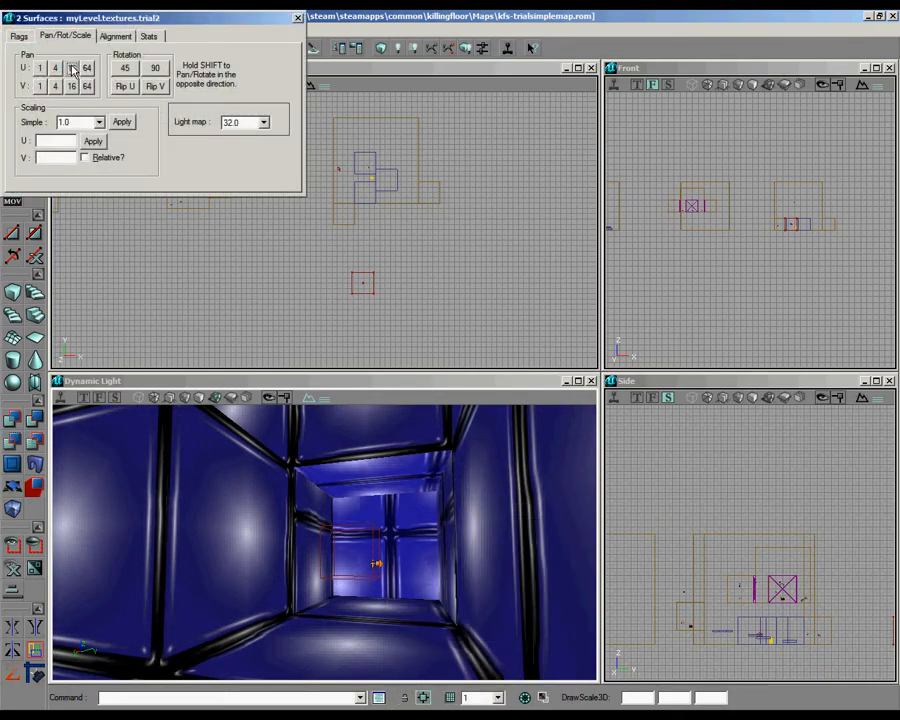
{"action": "left_click", "coordinate": [73, 69]}
{"action": "left_click", "coordinate": [73, 69]}
{"action": "left_click", "coordinate": [73, 69]}
{"action": "left_click", "coordinate": [73, 69]}
{"action": "left_click", "coordinate": [73, 69]}
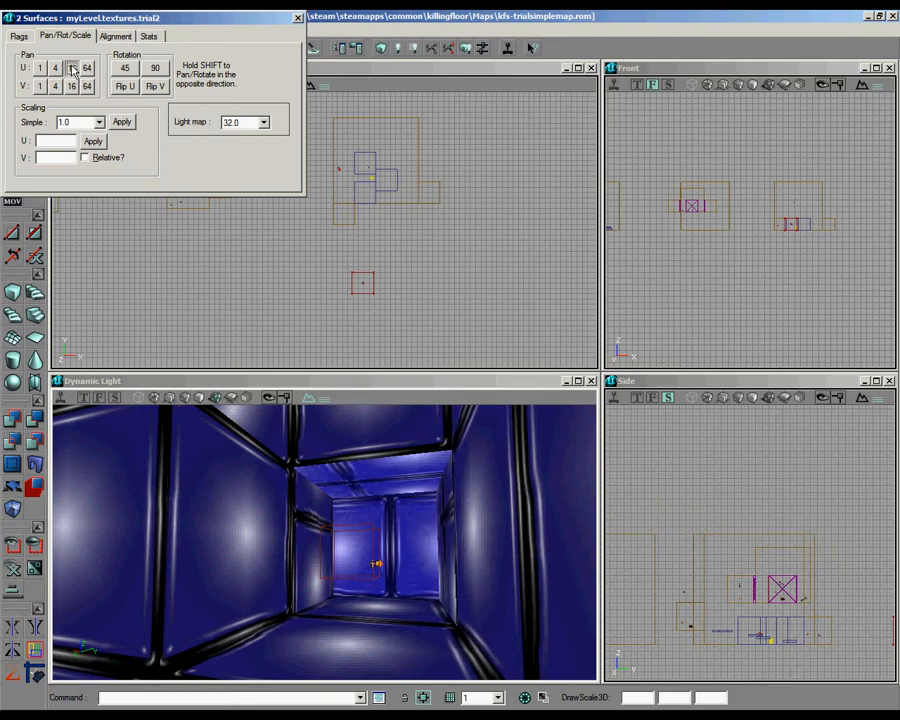
{"action": "left_click", "coordinate": [73, 69]}
{"action": "left_click", "coordinate": [73, 69]}
{"action": "left_click", "coordinate": [54, 70]}
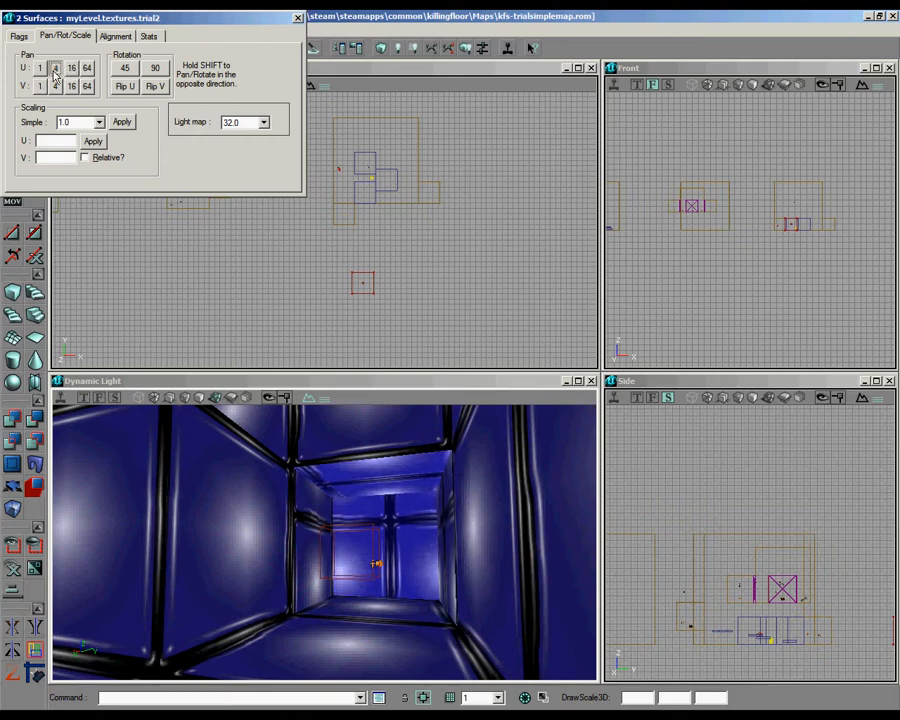
{"action": "left_click", "coordinate": [54, 70]}
Step: Pan the texture of the alcove's back wall and ceiling in V by 4-unit increments until the ceiling seams line up
{"action": "left_click", "coordinate": [57, 88]}
{"action": "left_click", "coordinate": [57, 88]}
{"action": "left_click", "coordinate": [57, 88]}
{"action": "left_click", "coordinate": [57, 88]}
{"action": "left_click", "coordinate": [57, 88]}
{"action": "left_click", "coordinate": [57, 88]}
{"action": "left_click", "coordinate": [57, 88]}
{"action": "left_click", "coordinate": [57, 88]}
{"action": "left_click", "coordinate": [57, 88]}
{"action": "left_click", "coordinate": [57, 88]}
{"action": "left_click", "coordinate": [57, 88]}
{"action": "left_click", "coordinate": [57, 88]}
{"action": "left_click", "coordinate": [57, 88]}
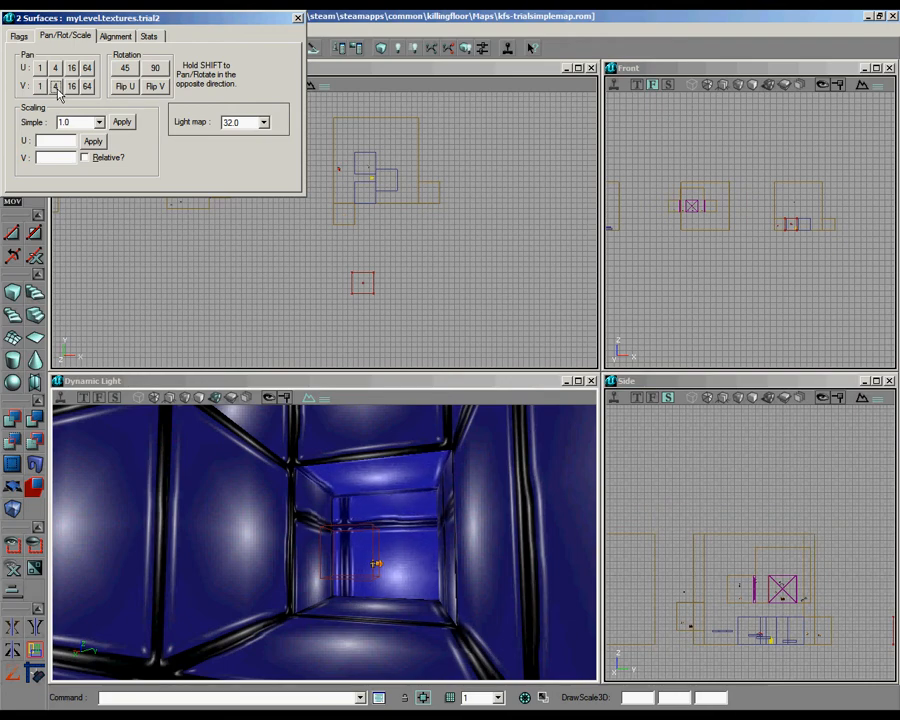
{"action": "left_click", "coordinate": [57, 88]}
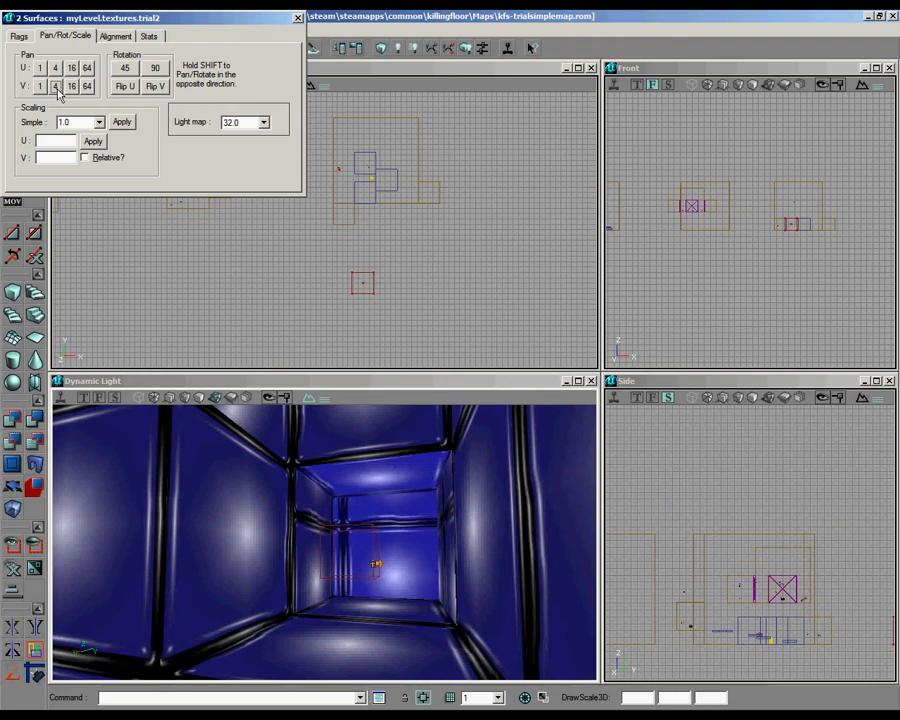
Step: Reapply the texture on the alcove's left side wall and pan it in U by 4- and 16-unit increments to fit the edges
{"action": "left_click", "coordinate": [269, 548]}
{"action": "left_click", "coordinate": [301, 532]}
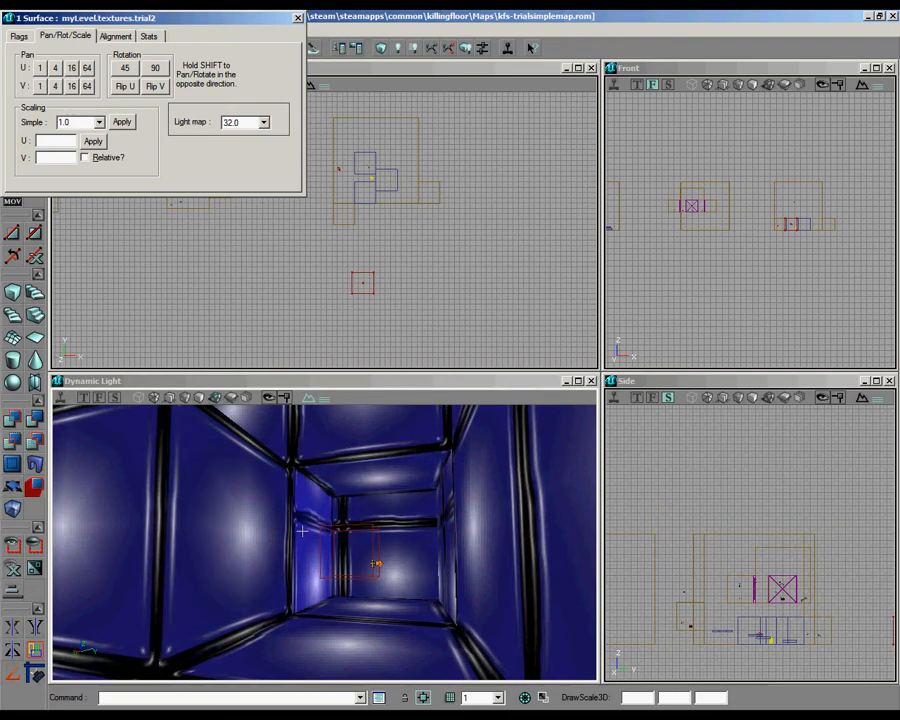
{"action": "left_click", "coordinate": [308, 534], "text": "alt"}
{"action": "left_click", "coordinate": [308, 534]}
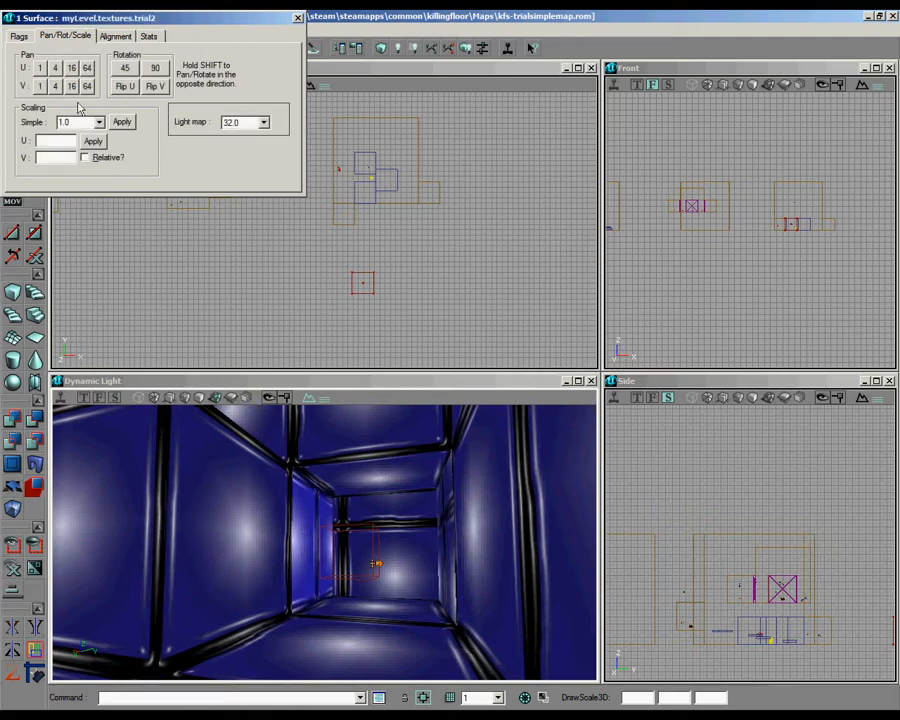
{"action": "left_click", "coordinate": [56, 69]}
{"action": "left_click", "coordinate": [56, 69]}
{"action": "left_click", "coordinate": [72, 68]}
{"action": "left_click", "coordinate": [72, 68]}
{"action": "left_click", "coordinate": [72, 68]}
{"action": "left_click", "coordinate": [72, 68]}
{"action": "left_click", "coordinate": [72, 68]}
{"action": "left_click", "coordinate": [72, 68]}
{"action": "left_click", "coordinate": [72, 68]}
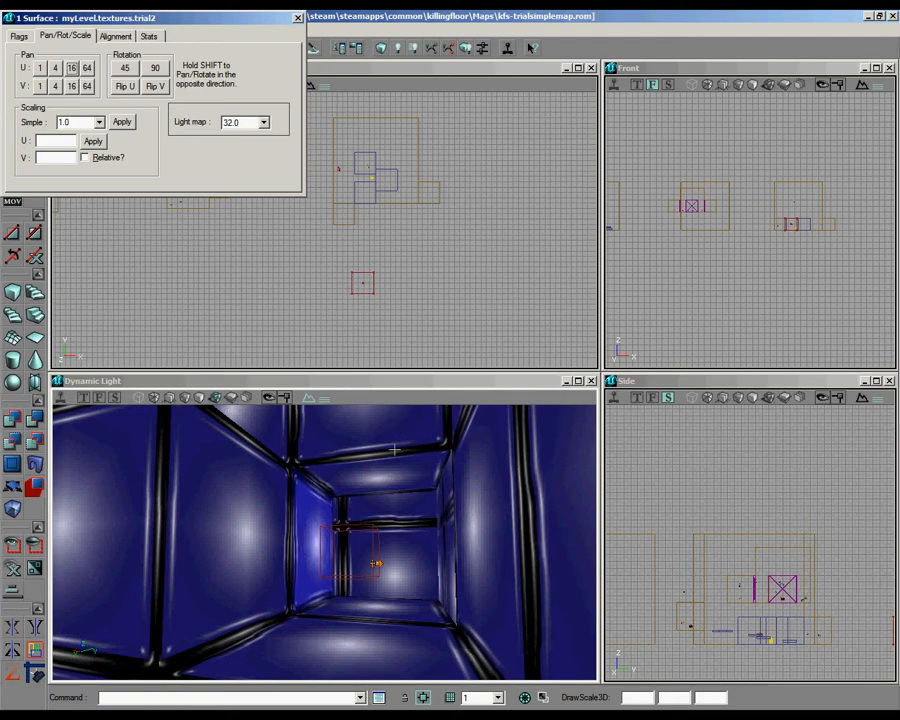
Step: Pan only the alcove back wall's texture in V and U by 16-unit increments so one panel fills the wall
{"action": "left_click", "coordinate": [394, 549]}
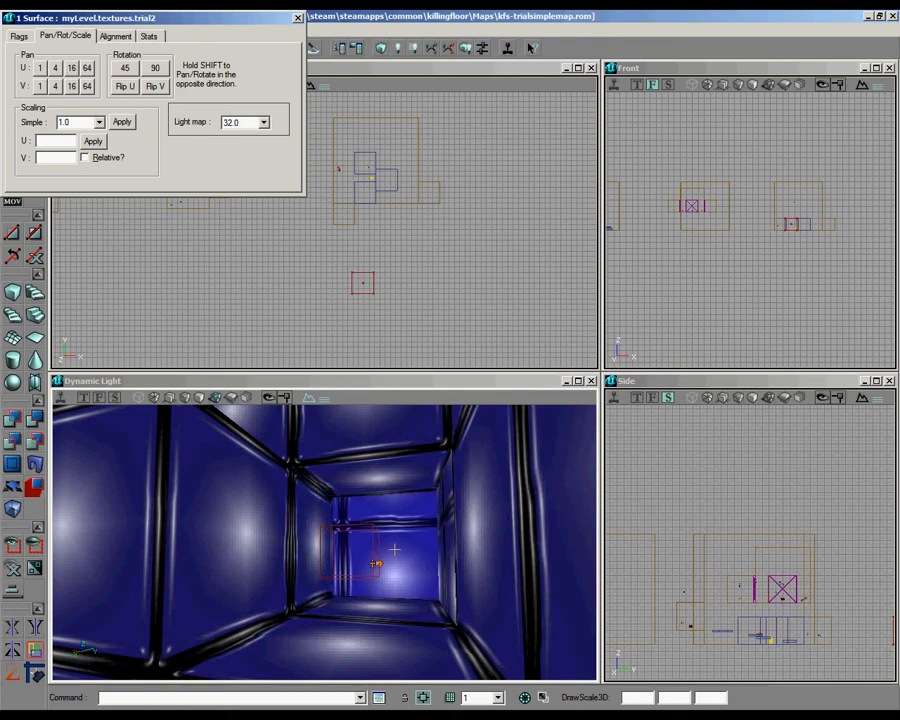
{"action": "left_click", "coordinate": [71, 87]}
{"action": "left_click", "coordinate": [71, 87]}
{"action": "left_click", "coordinate": [71, 87]}
{"action": "left_click", "coordinate": [71, 87]}
{"action": "left_click", "coordinate": [71, 87]}
{"action": "left_click", "coordinate": [71, 87]}
{"action": "left_click", "coordinate": [71, 87]}
{"action": "left_click", "coordinate": [71, 87]}
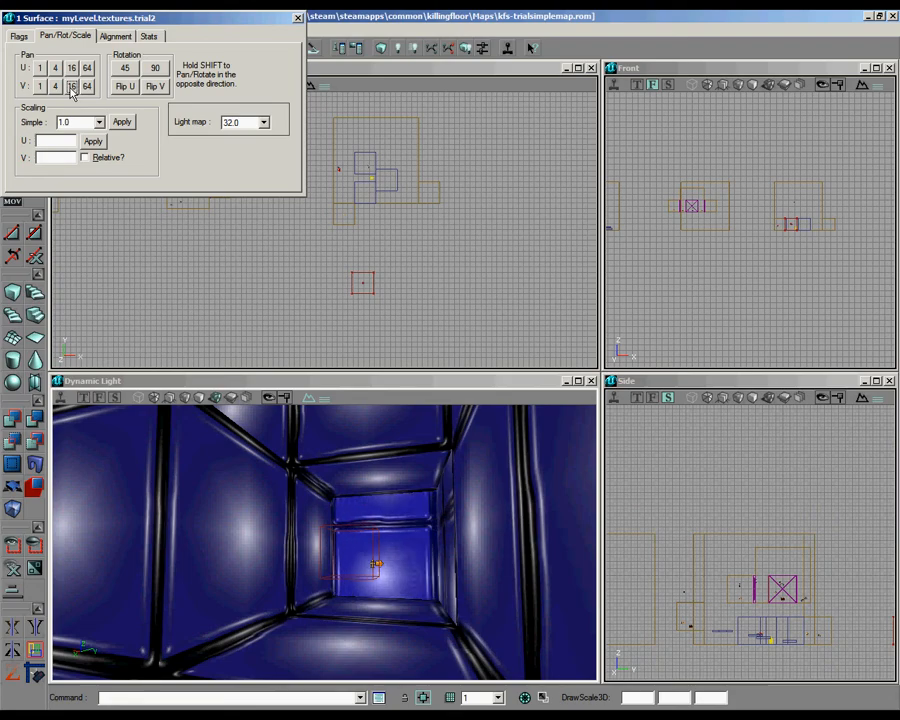
{"action": "left_click", "coordinate": [71, 68]}
{"action": "left_click", "coordinate": [71, 68]}
{"action": "left_click", "coordinate": [71, 68]}
{"action": "left_click", "coordinate": [71, 68]}
Step: Pan the alcove back wall's texture in V by 16 units and the right side wall's in U by 16- and 4-unit increments
{"action": "left_click_drag", "start_coordinate": [343, 475], "coordinate": [346, 510]}
{"action": "left_click", "coordinate": [72, 87]}
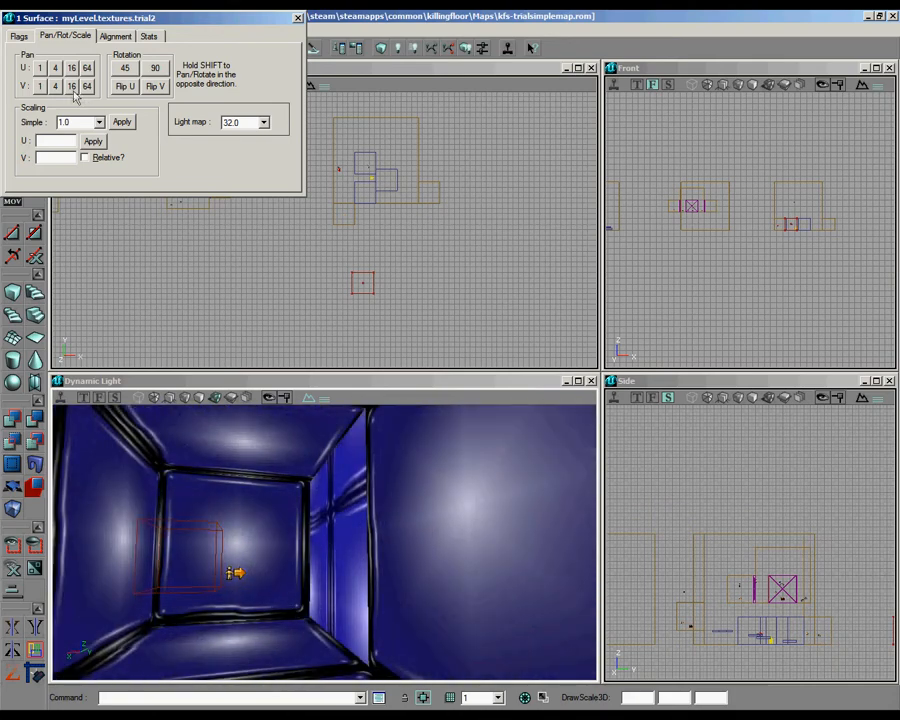
{"action": "left_click", "coordinate": [72, 68]}
{"action": "left_click", "coordinate": [72, 68]}
{"action": "left_click", "coordinate": [72, 68]}
{"action": "left_click", "coordinate": [72, 68]}
{"action": "left_click", "coordinate": [77, 74]}
{"action": "left_click", "coordinate": [77, 74]}
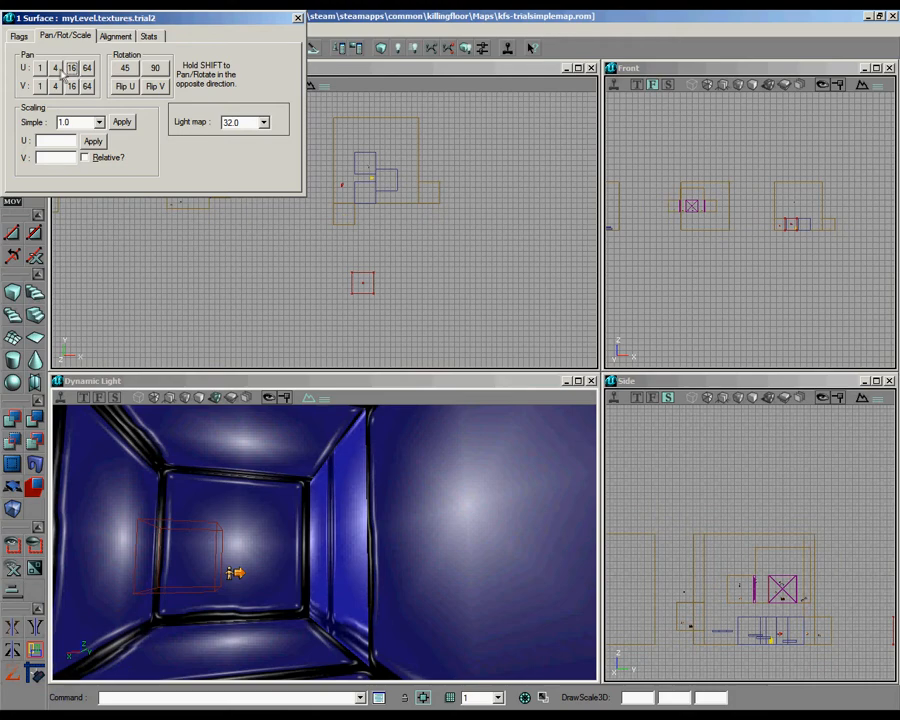
{"action": "left_click", "coordinate": [56, 68]}
Step: Pan the texture of the alcove's right side wall in V by 16-unit increments to line up with the adjoining surfaces
{"action": "left_click", "coordinate": [72, 86]}
{"action": "left_click", "coordinate": [72, 86]}
{"action": "left_click", "coordinate": [72, 86]}
{"action": "left_click", "coordinate": [71, 90]}
{"action": "left_click", "coordinate": [71, 90]}
{"action": "left_click_drag", "start_coordinate": [575, 570], "coordinate": [398, 437]}
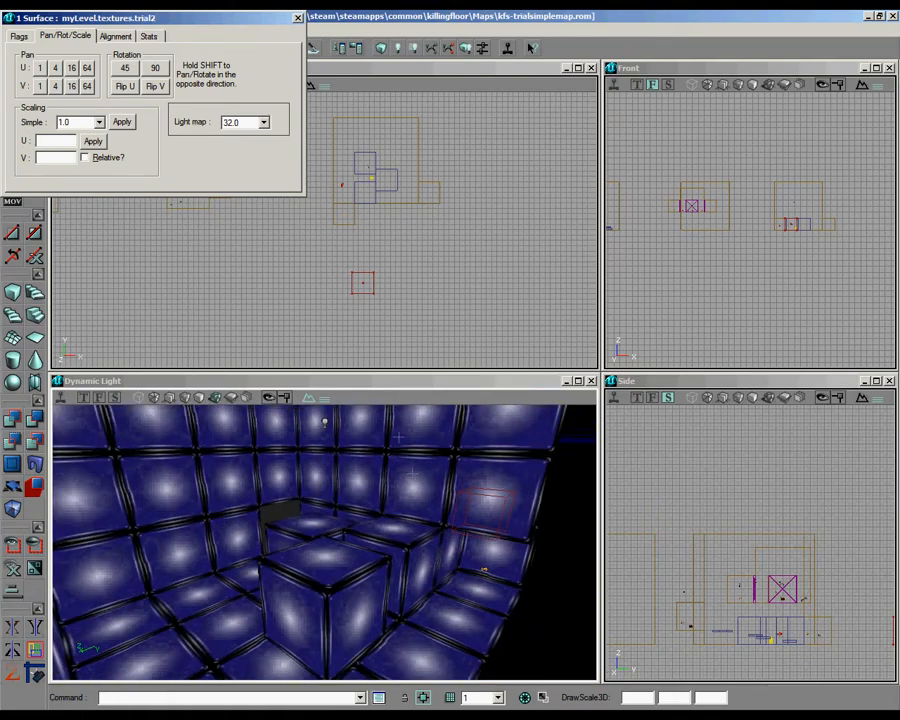
Step: Move the room's light next to the turret between the blocks and rebuild the lighting
{"action": "left_click", "coordinate": [325, 422]}
{"action": "left_click", "coordinate": [298, 18]}
{"action": "left_click_drag", "start_coordinate": [398, 224], "coordinate": [421, 261]}
{"action": "left_click_drag", "start_coordinate": [320, 548], "coordinate": [418, 285]}
{"action": "left_click", "coordinate": [398, 48]}
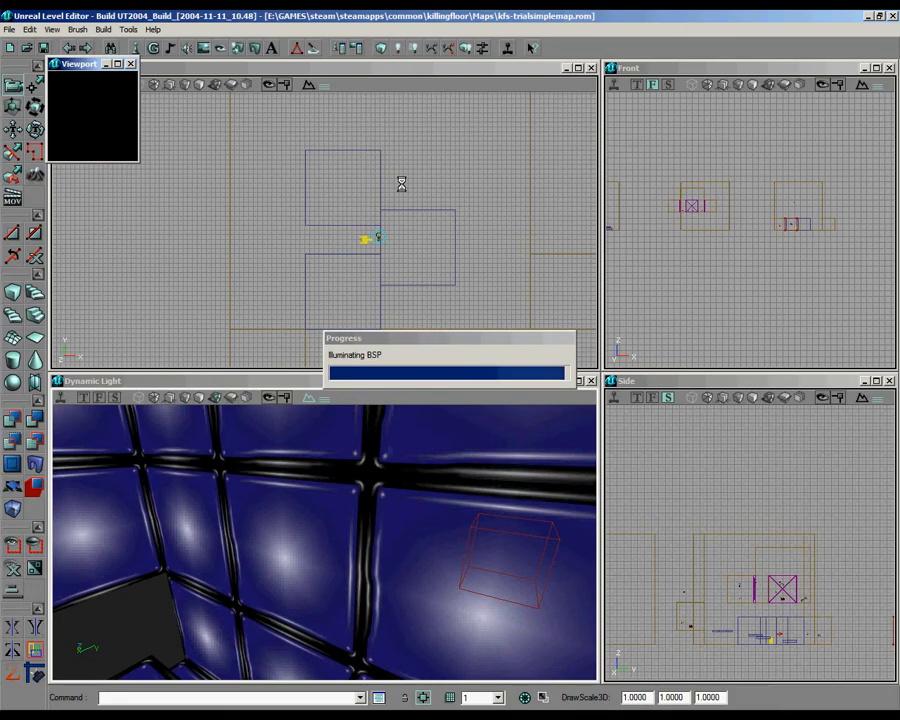
{"action": "left_click_drag", "start_coordinate": [322, 539], "coordinate": [351, 634]}
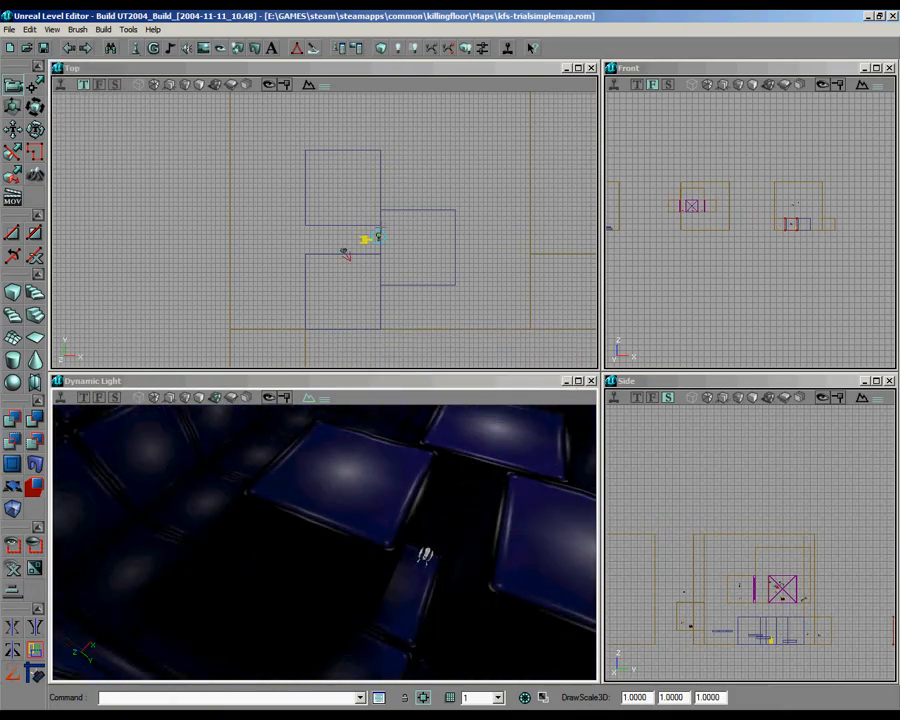
Step: Open the properties of the turret spawn point and show its Events and TurretSpawnPoint settings
{"action": "scroll", "coordinate": [345, 254], "scroll_direction": "up", "scroll_amount": 4}
{"action": "right_click", "coordinate": [289, 183]}
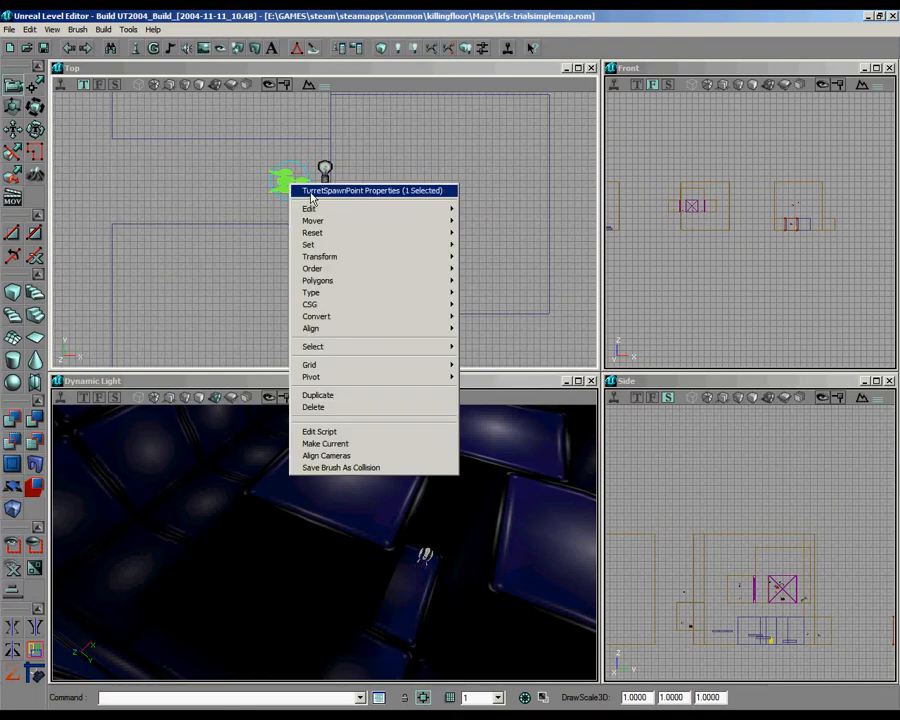
{"action": "left_click", "coordinate": [330, 190]}
{"action": "left_click", "coordinate": [505, 128]}
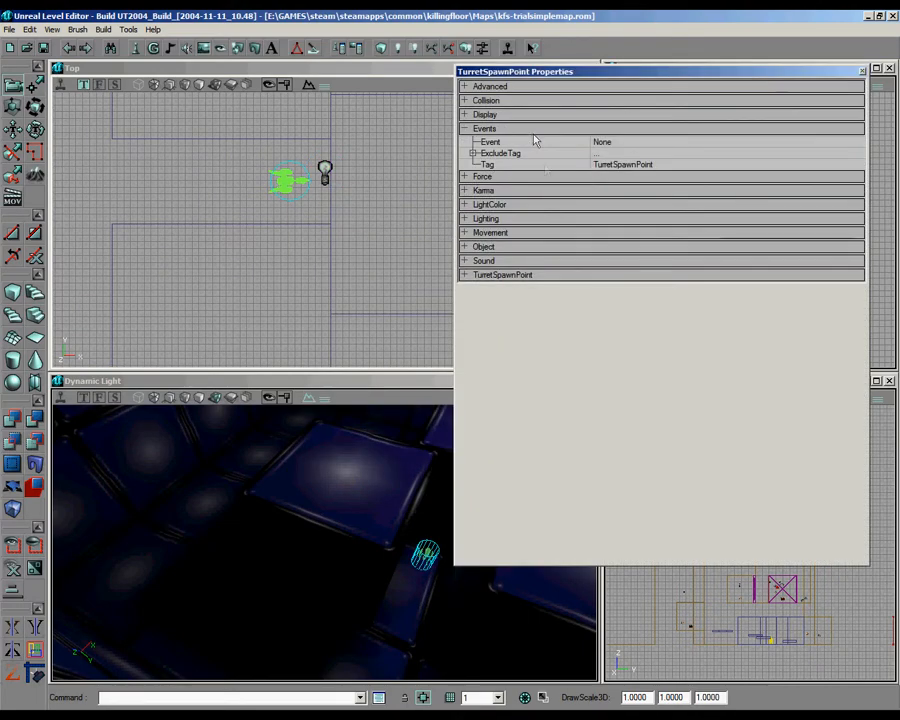
{"action": "left_click", "coordinate": [534, 276]}
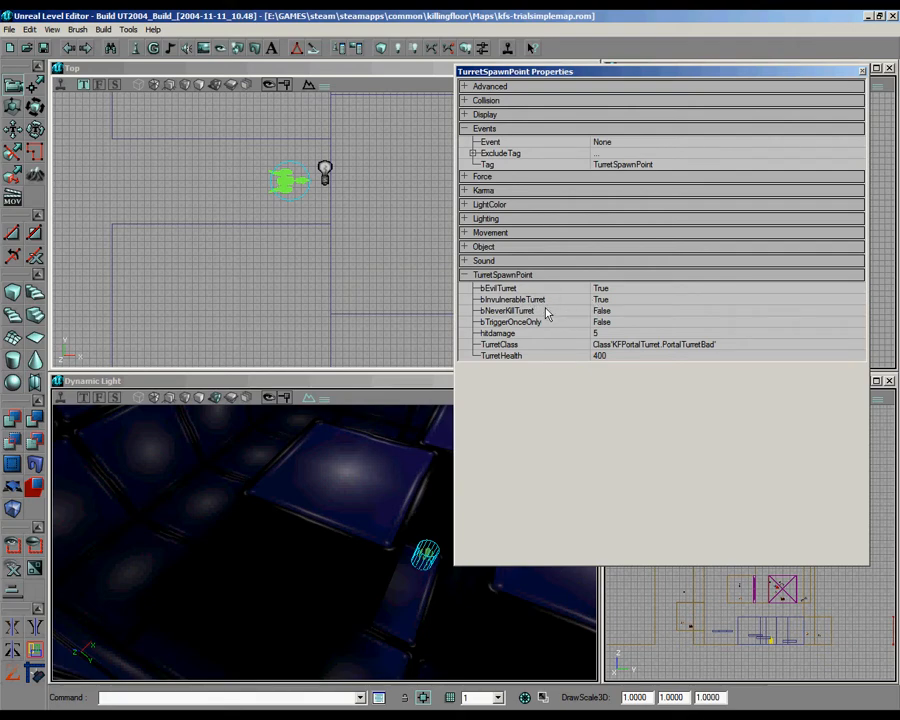
Step: Set the turret spawn point's bTriggerOnceOnly to True and select its hitdamage value
{"action": "left_click", "coordinate": [655, 323]}
{"action": "left_click", "coordinate": [856, 322]}
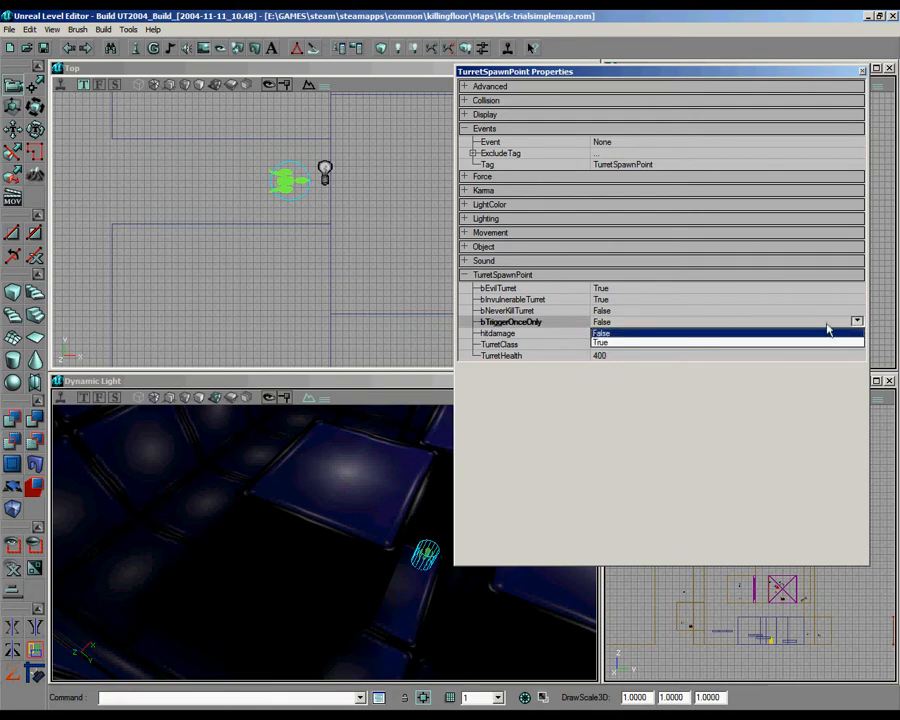
{"action": "left_click", "coordinate": [827, 332]}
{"action": "left_click", "coordinate": [856, 321]}
{"action": "left_click", "coordinate": [798, 333]}
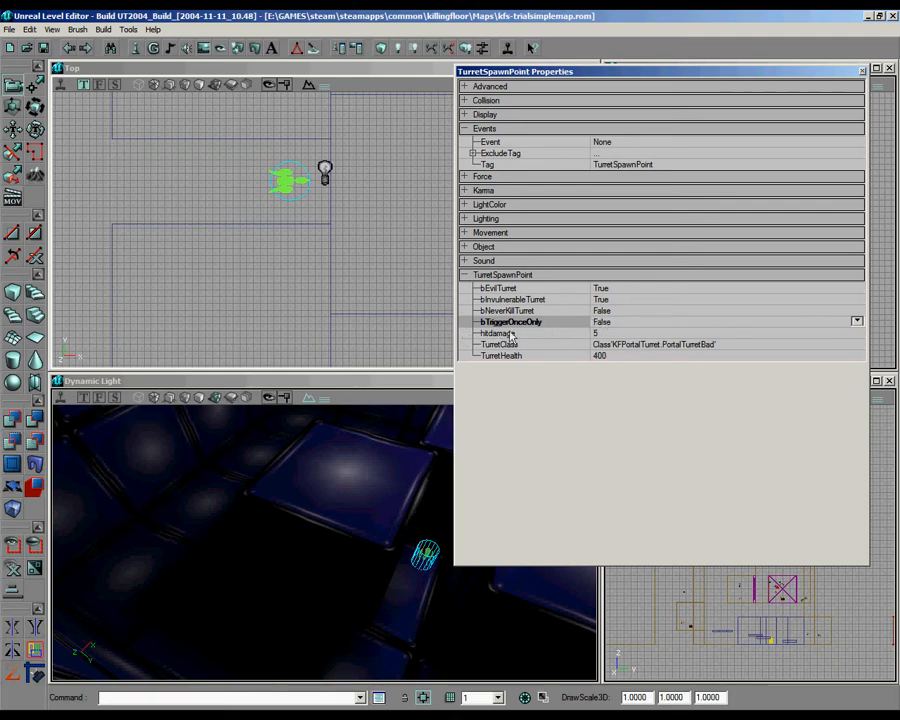
{"action": "left_click", "coordinate": [857, 322]}
{"action": "left_click", "coordinate": [804, 343]}
{"action": "left_click", "coordinate": [630, 355]}
{"action": "left_click", "coordinate": [625, 333]}
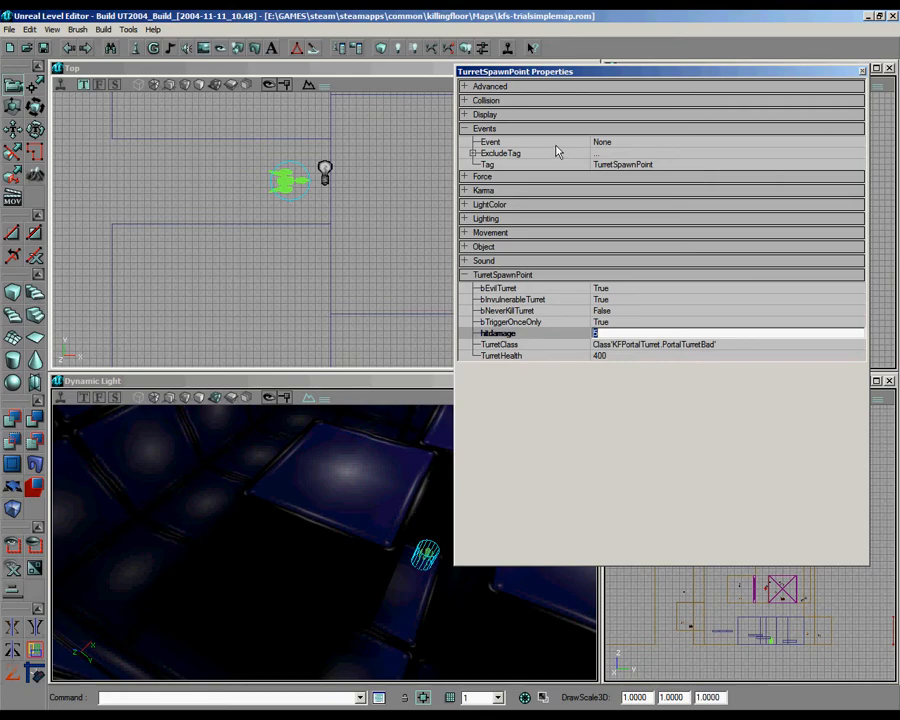
Step: Choose the Trigger actor class and add a trigger to the room in front of the turret's blocks
{"action": "left_click_drag", "start_coordinate": [414, 302], "coordinate": [436, 180]}
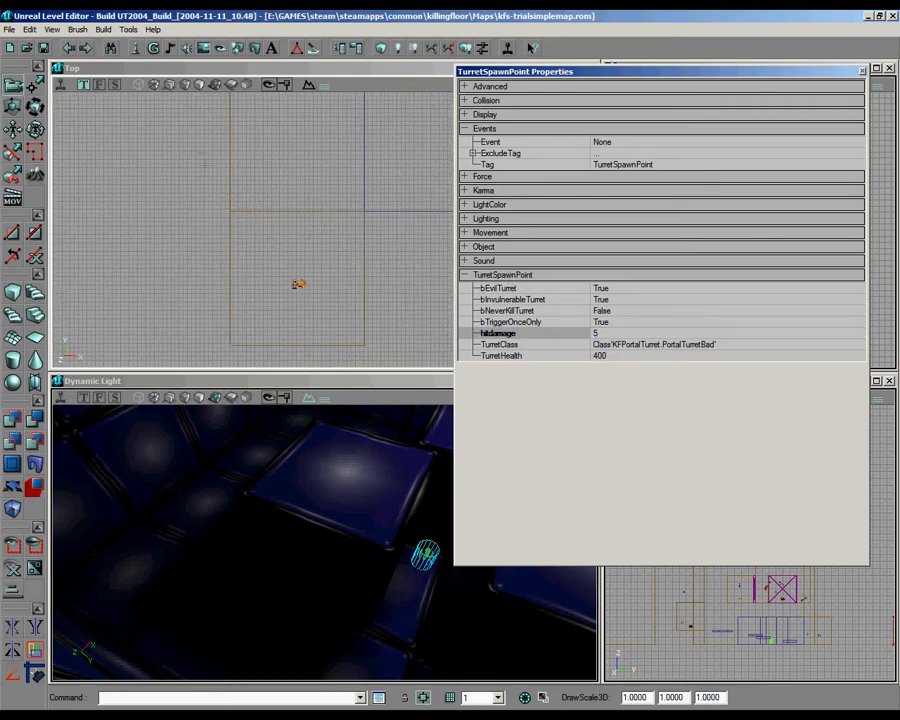
{"action": "left_click", "coordinate": [133, 48]}
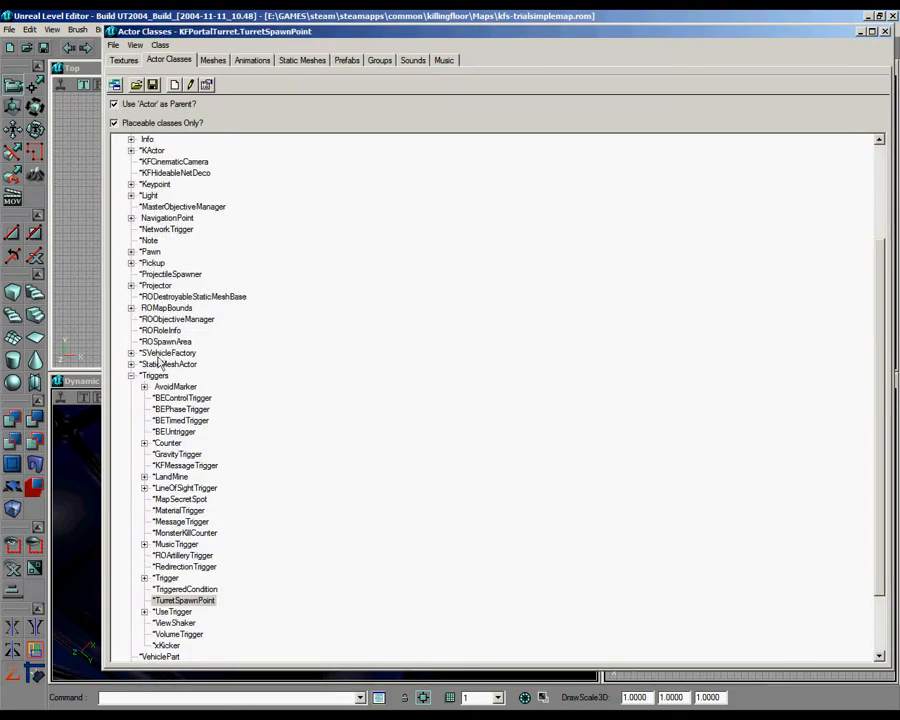
{"action": "left_click", "coordinate": [144, 578]}
{"action": "left_click", "coordinate": [166, 578]}
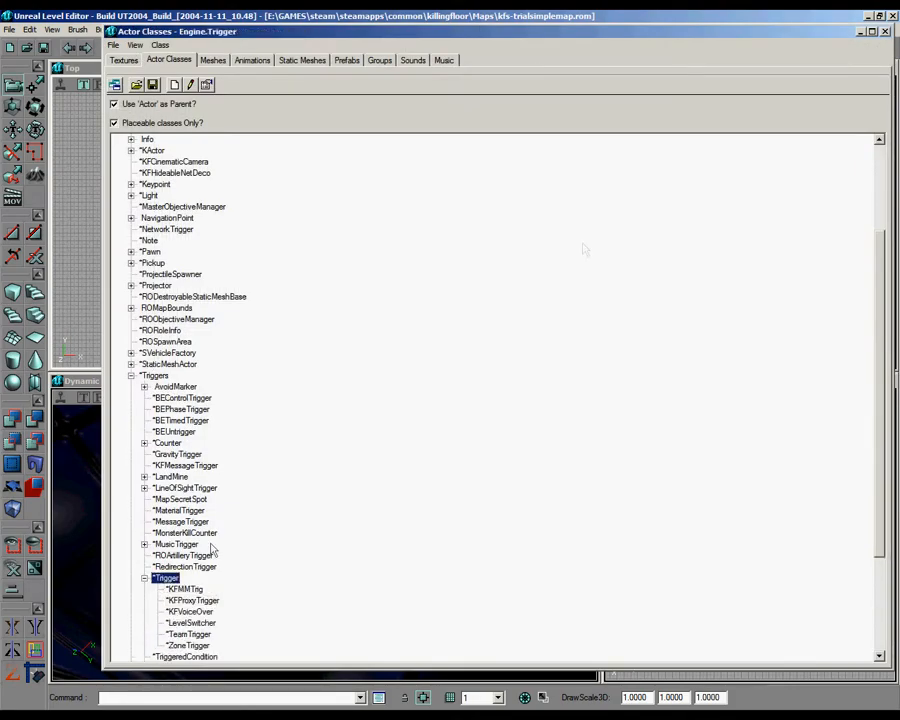
{"action": "left_click", "coordinate": [884, 31]}
{"action": "right_click", "coordinate": [307, 218]}
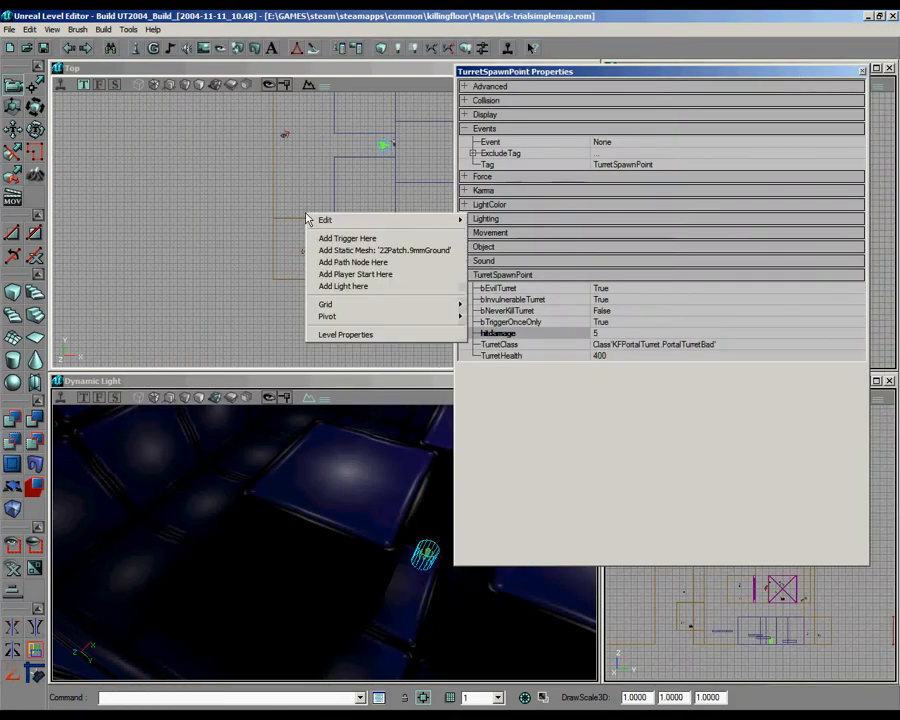
{"action": "left_click", "coordinate": [326, 238]}
{"action": "right_click_drag", "start_coordinate": [360, 515], "coordinate": [324, 549]}
{"action": "left_click_drag", "start_coordinate": [324, 551], "coordinate": [324, 568], "text": "ctrl"}
{"action": "mouse_move", "coordinate": [316, 168]}
{"action": "right_mouse_down"}
{"action": "mouse_move", "coordinate": [325, 229]}
{"action": "mouse_move", "coordinate": [317, 189]}
{"action": "right_mouse_up"}
{"action": "scroll", "coordinate": [325, 229], "scroll_direction": "up", "scroll_amount": 5}
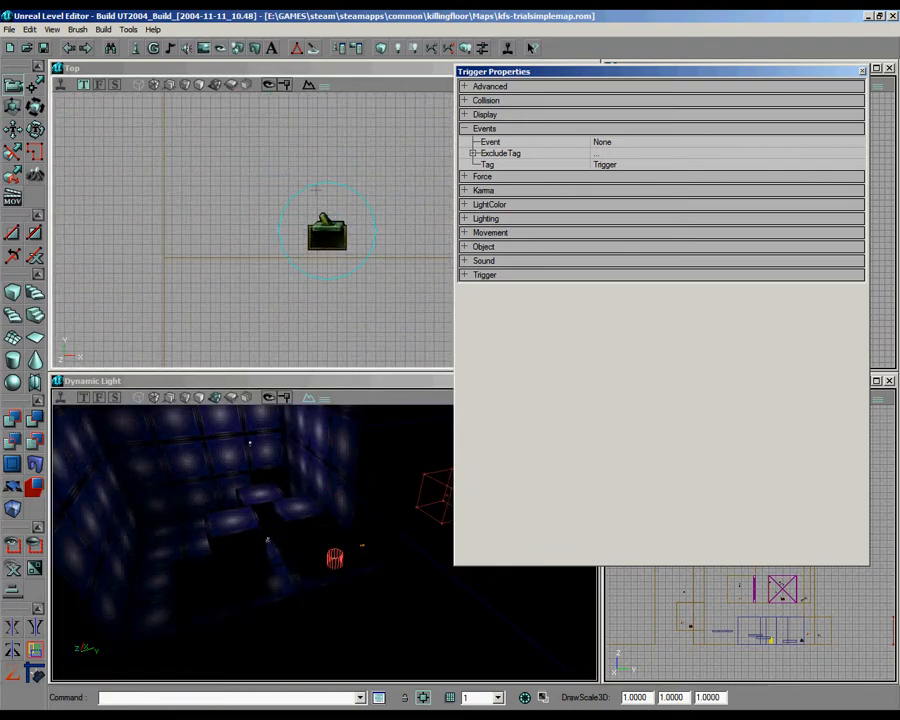
Step: Set the trigger's CollisionRadius to 150 and reposition it in the strip between the room wall and the blocks
{"action": "left_click", "coordinate": [500, 128]}
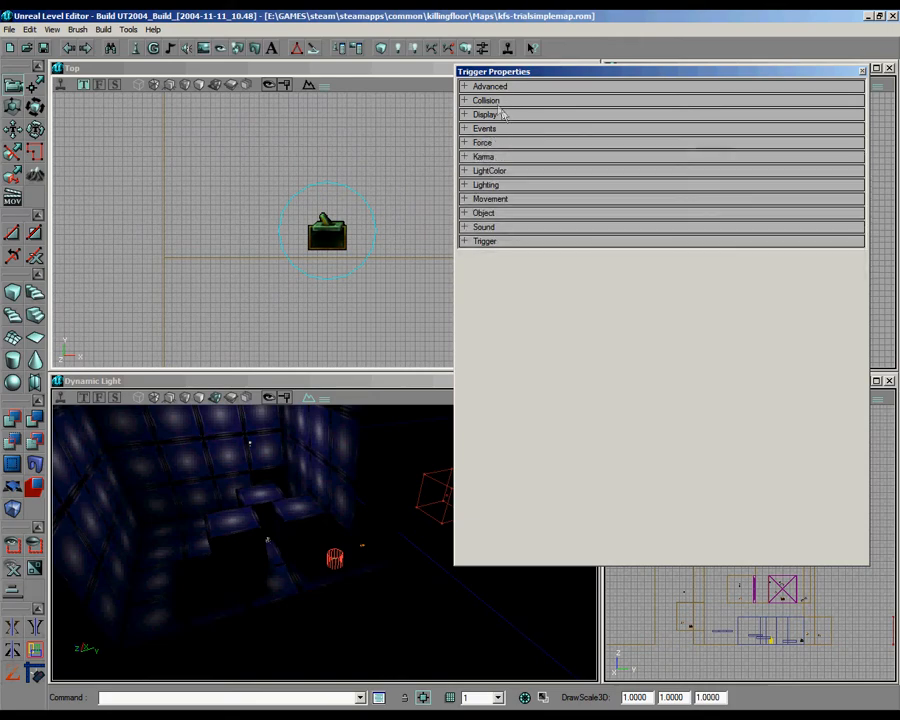
{"action": "left_click", "coordinate": [498, 100]}
{"action": "left_click", "coordinate": [602, 227]}
{"action": "type", "text": "1"}
{"action": "left_click_drag", "start_coordinate": [322, 224], "coordinate": [273, 145]}
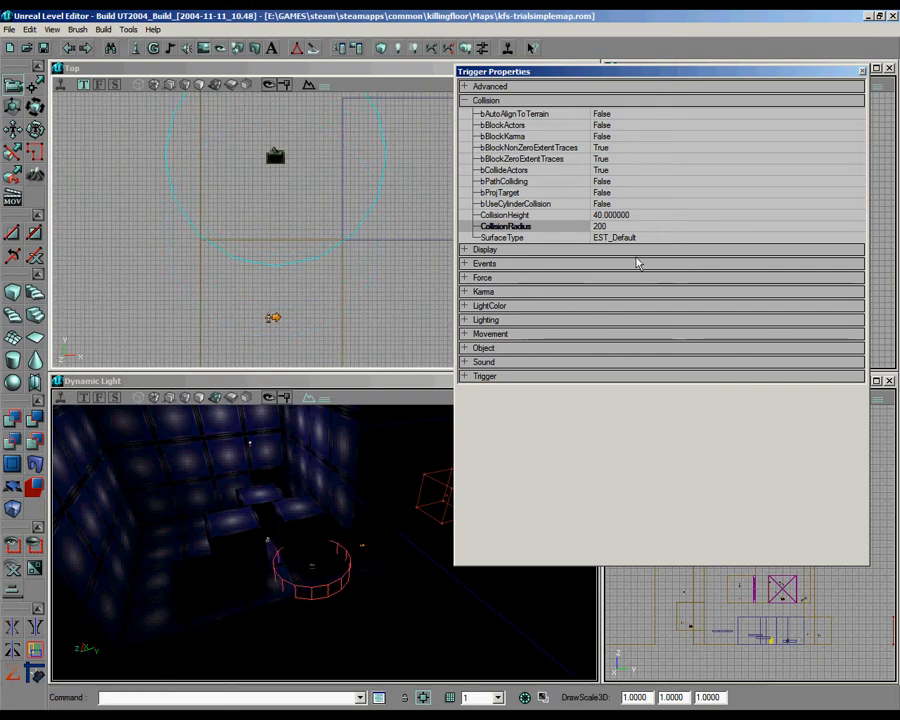
{"action": "left_click", "coordinate": [600, 226]}
{"action": "type", "text": "15"}
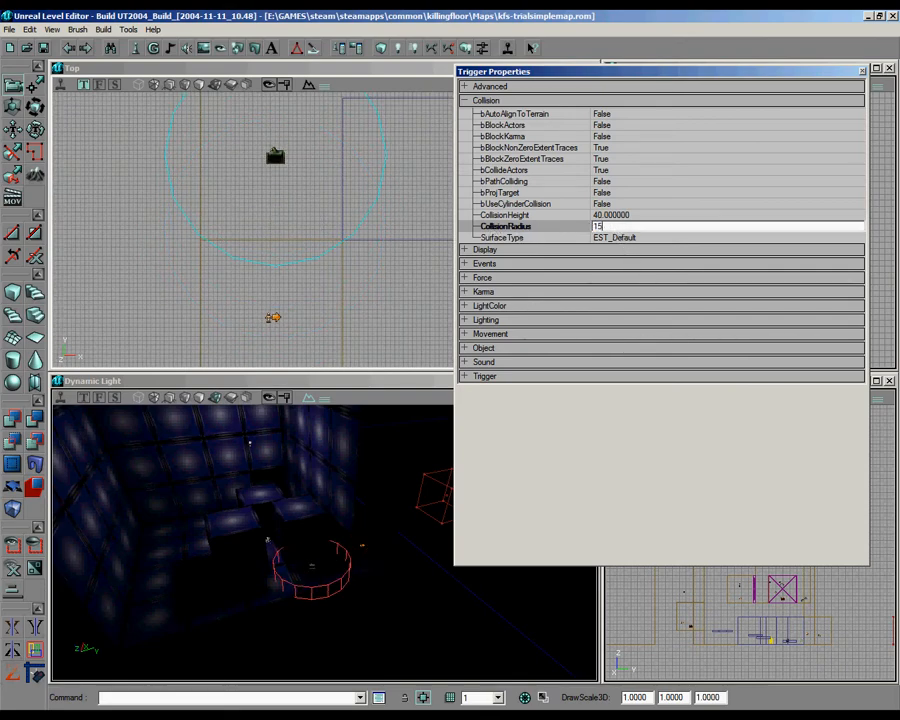
{"action": "type", "text": "0"}
{"action": "key", "text": "Return"}
{"action": "left_click_drag", "start_coordinate": [325, 211], "coordinate": [321, 214], "text": "ctrl"}
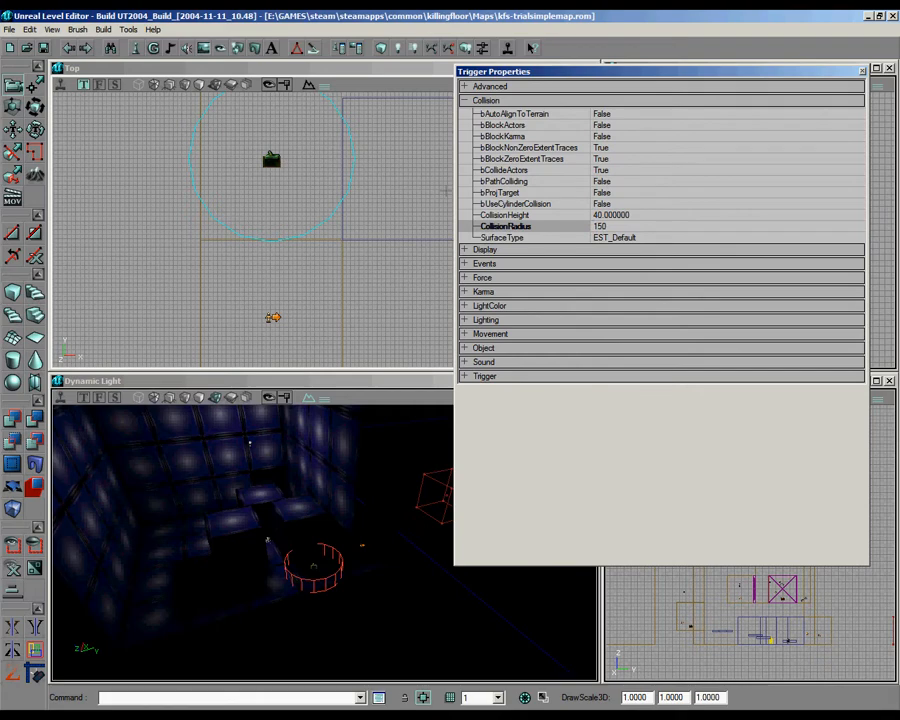
Step: Set the trigger's Event name to turrets
{"action": "left_click", "coordinate": [499, 103]}
{"action": "left_click", "coordinate": [497, 128]}
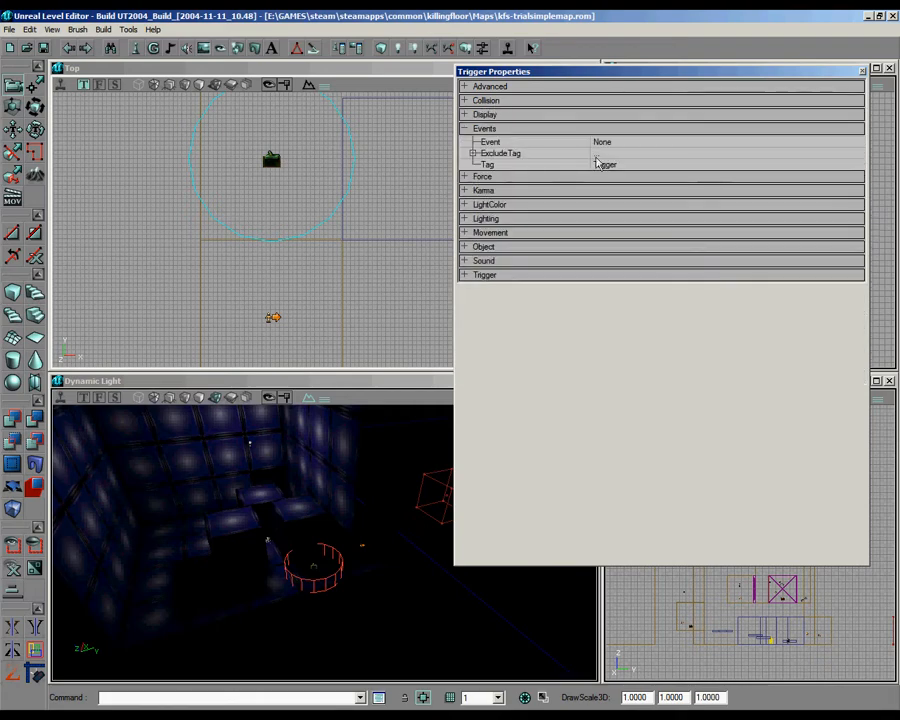
{"action": "left_click", "coordinate": [611, 144]}
{"action": "type", "text": "tri"}
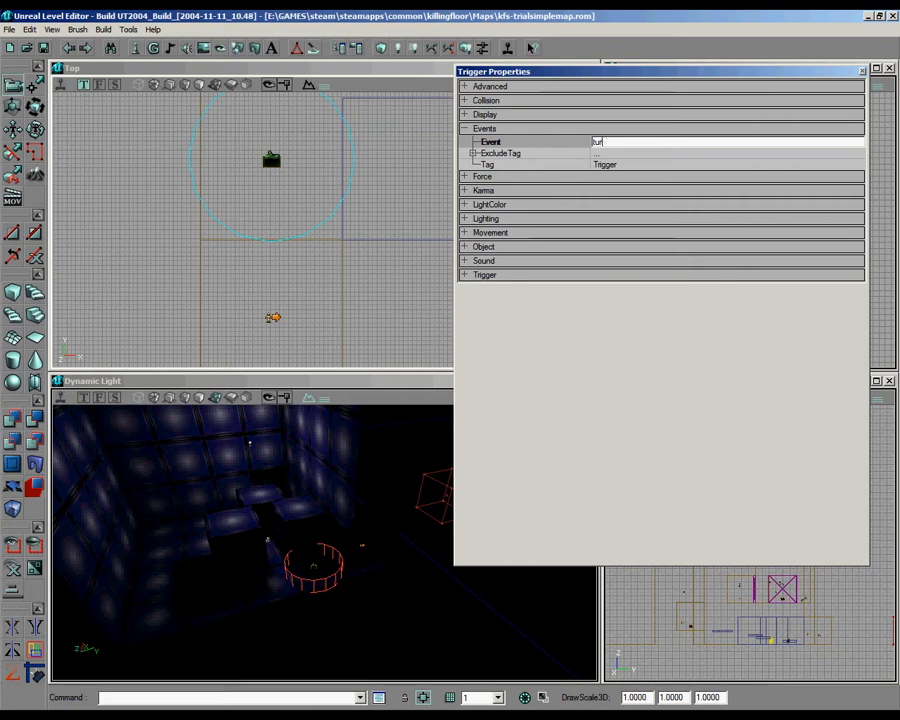
{"action": "left_click", "coordinate": [511, 130]}
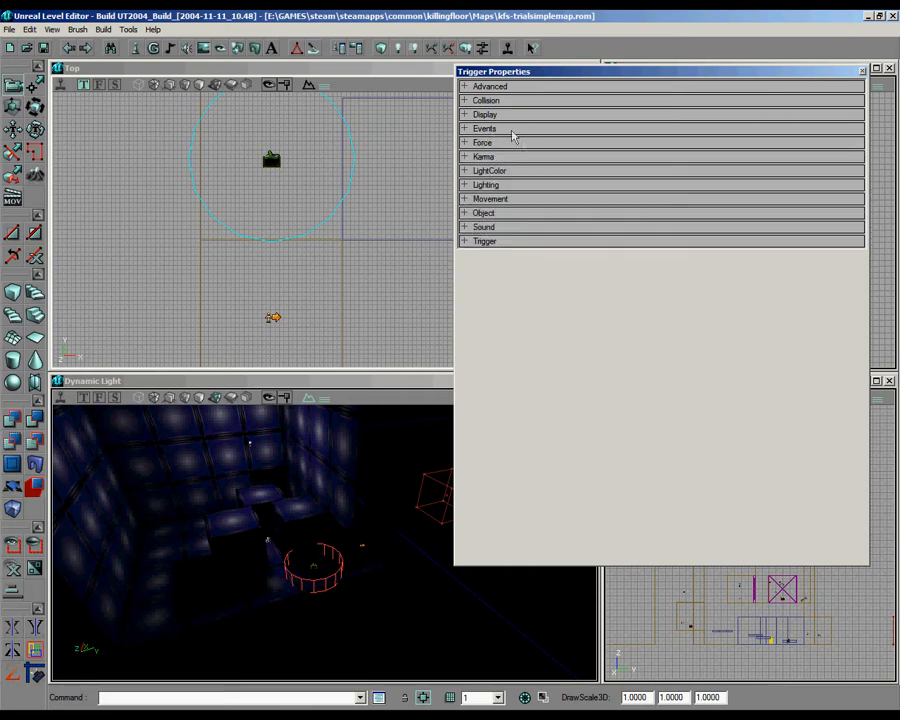
Step: Set the trigger's bTriggerOnceOnly to True and close its properties
{"action": "left_click", "coordinate": [506, 243]}
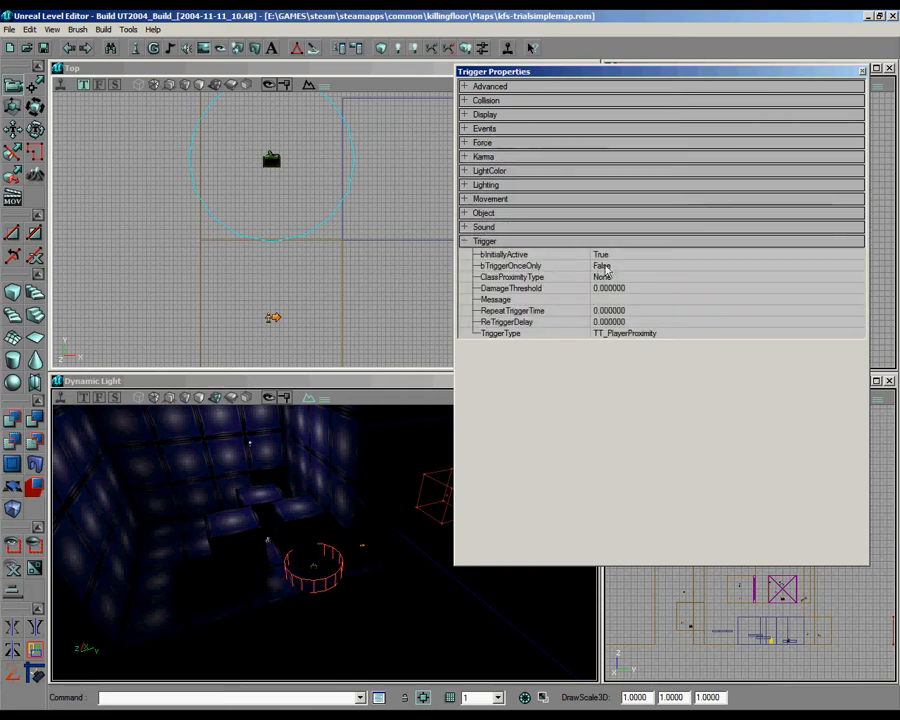
{"action": "left_click", "coordinate": [760, 266]}
{"action": "left_click", "coordinate": [857, 265]}
{"action": "left_click", "coordinate": [788, 288]}
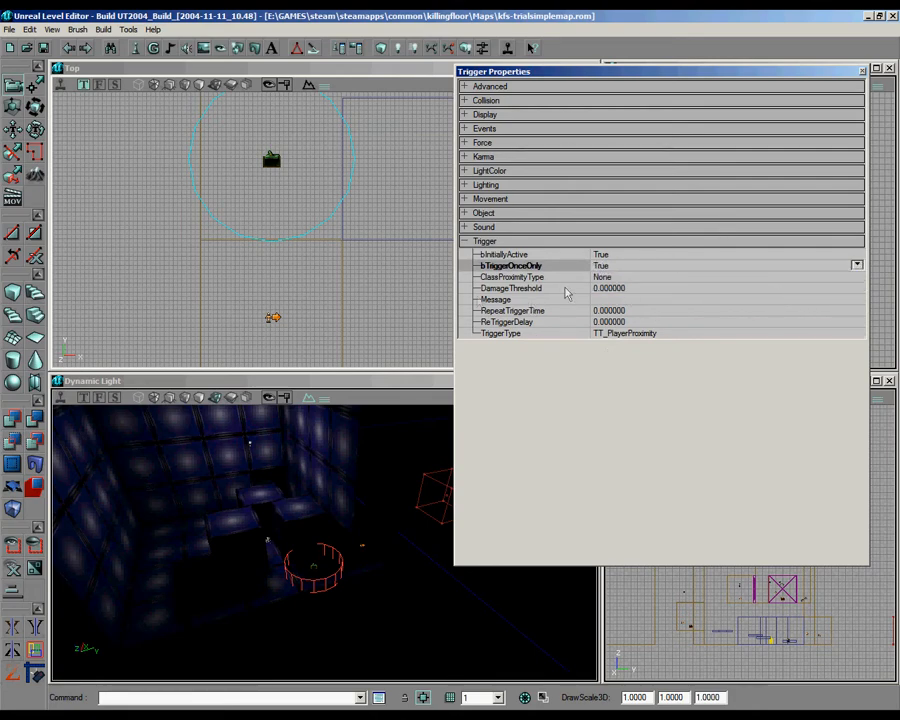
{"action": "left_click", "coordinate": [862, 75]}
Step: Copy the trigger's Event name and enter it as the turret spawn point's Tag, turrets
{"action": "left_click_drag", "start_coordinate": [337, 203], "coordinate": [329, 310]}
{"action": "left_click_drag", "start_coordinate": [237, 538], "coordinate": [289, 535]}
{"action": "right_click", "coordinate": [362, 629]}
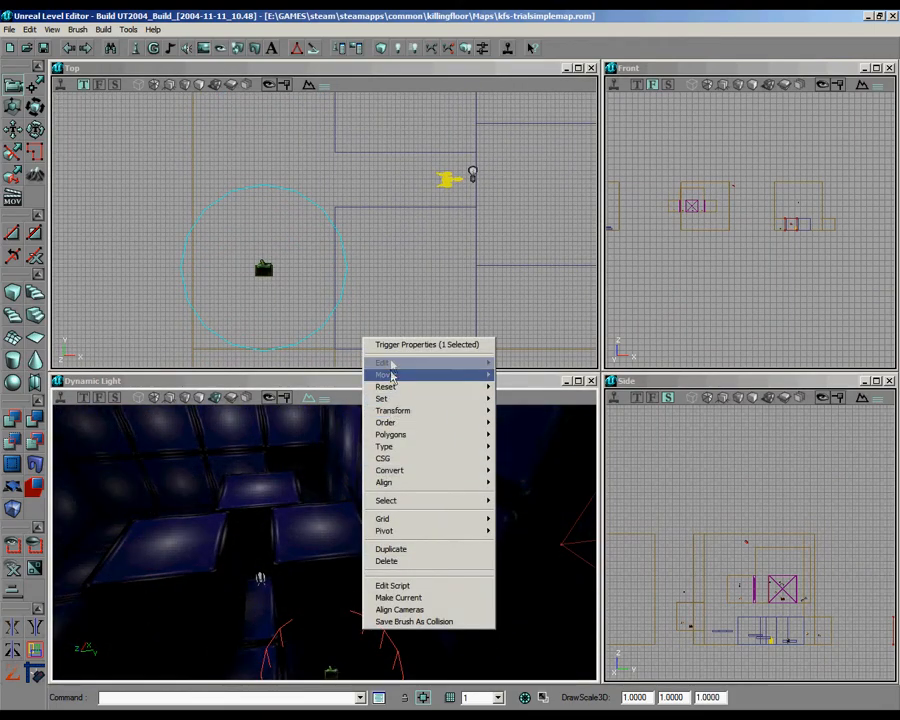
{"action": "left_click", "coordinate": [425, 344]}
{"action": "left_click", "coordinate": [560, 128]}
{"action": "left_click", "coordinate": [625, 142]}
{"action": "key", "text": "ctrl+c"}
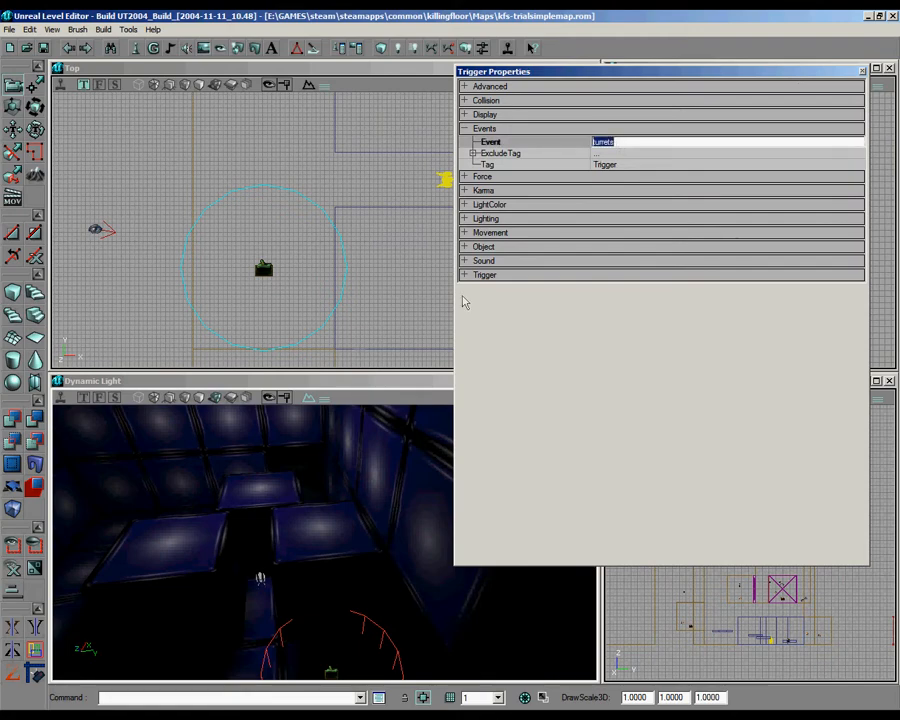
{"action": "left_click", "coordinate": [444, 182]}
{"action": "left_click", "coordinate": [640, 166]}
{"action": "key", "text": "ctrl+v"}
{"action": "key", "text": "Return"}
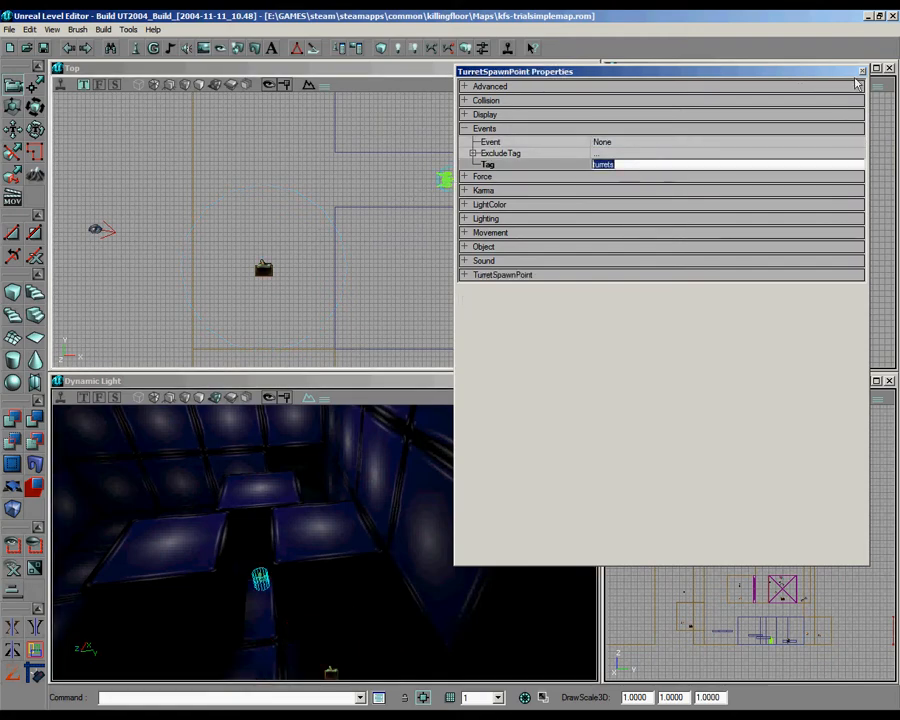
{"action": "left_click", "coordinate": [862, 72]}
Step: Duplicate the turret spawn point, move the copy beside the upper left block in the Top view and rotate it a quarter turn
{"action": "scroll", "coordinate": [506, 201], "scroll_direction": "down", "scroll_amount": 3}
{"action": "key", "text": "ctrl+w"}
{"action": "left_click_drag", "start_coordinate": [401, 275], "coordinate": [450, 238], "text": "ctrl+shift"}
{"action": "left_click_drag", "start_coordinate": [276, 288], "coordinate": [293, 295], "text": "ctrl+shift"}
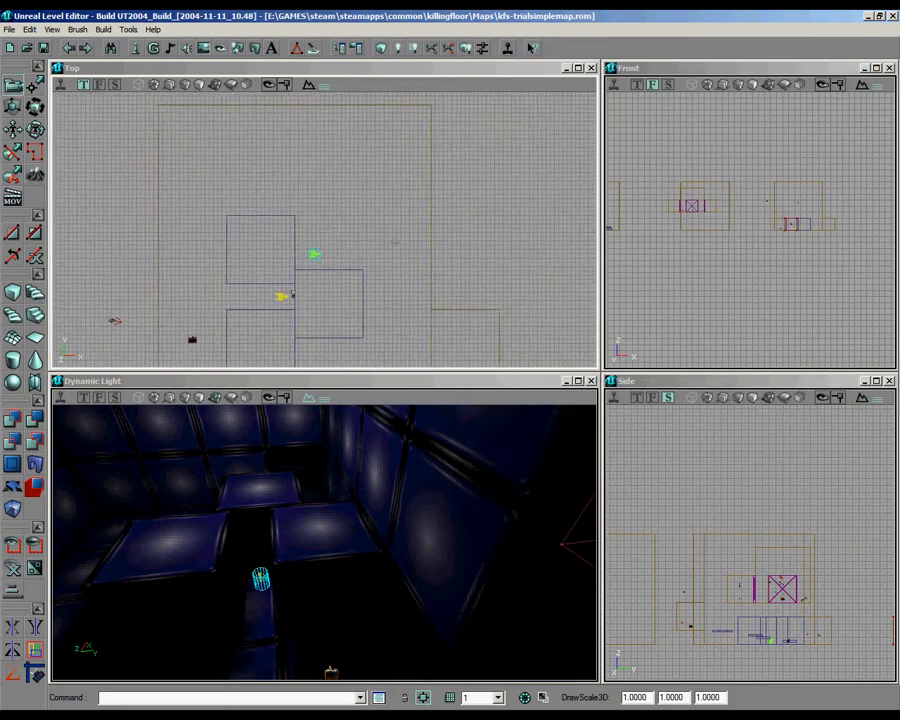
Step: Duplicate the right-hand block and place the copy at the far end of the left-hand block column, leaving a turret-sized gap
{"action": "left_click", "coordinate": [292, 295]}
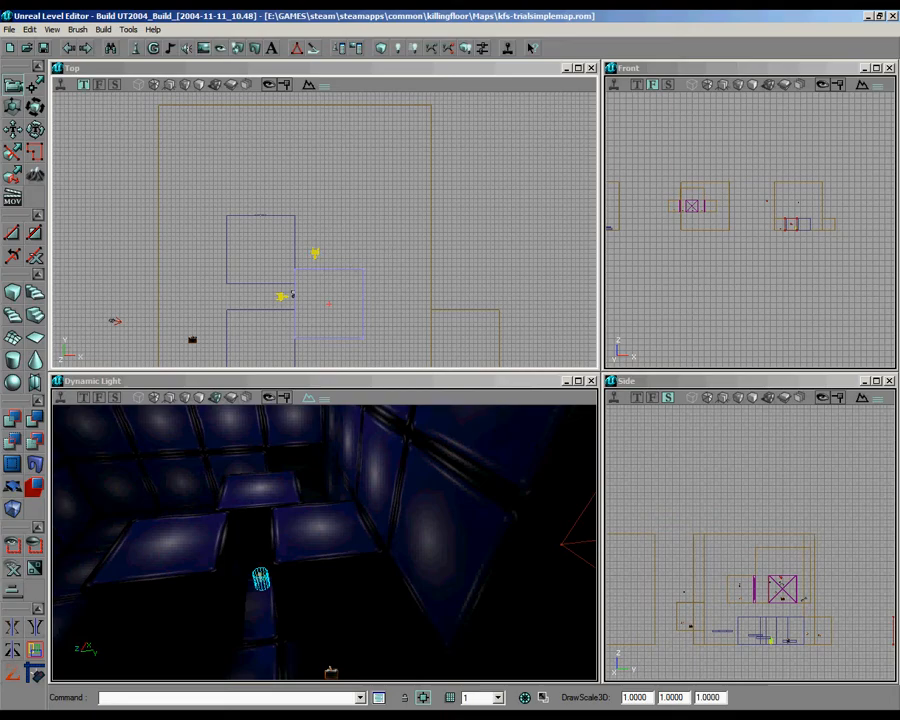
{"action": "key", "text": "ctrl+w"}
{"action": "mouse_move", "coordinate": [331, 242]}
{"action": "left_mouse_down", "text": "ctrl+shift"}
{"action": "mouse_move", "coordinate": [293, 118]}
{"action": "mouse_move", "coordinate": [325, 360]}
{"action": "mouse_move", "coordinate": [350, 130]}
{"action": "mouse_move", "coordinate": [332, 308]}
{"action": "left_mouse_up", "text": "ctrl+shift"}
{"action": "scroll", "coordinate": [325, 230], "scroll_direction": "up", "scroll_amount": 6}
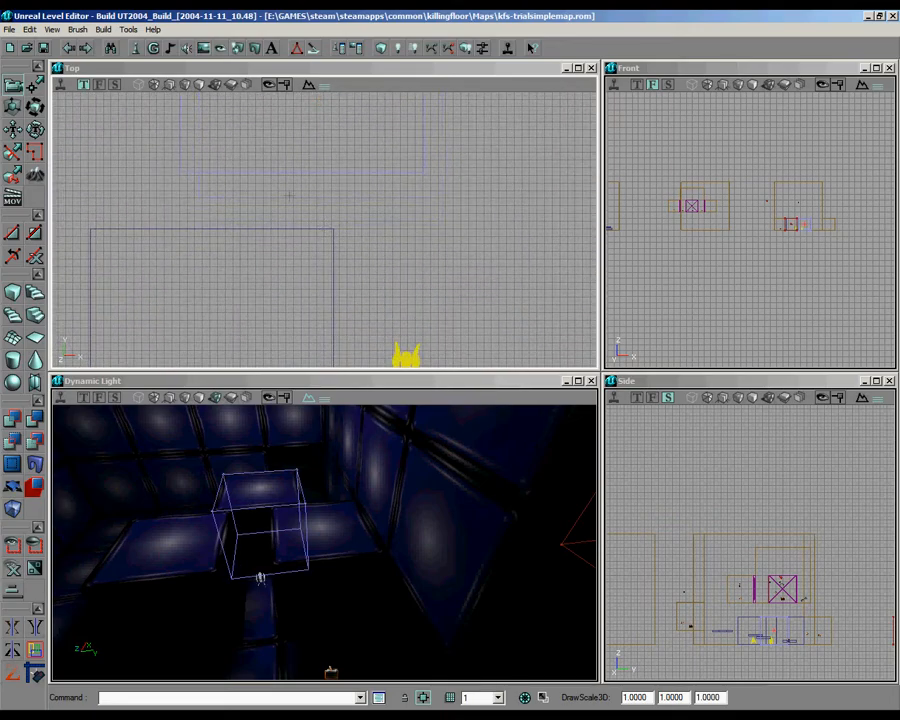
{"action": "scroll", "coordinate": [325, 230], "scroll_direction": "down", "scroll_amount": 4}
{"action": "mouse_move", "coordinate": [325, 230]}
{"action": "left_mouse_down"}
{"action": "mouse_move", "coordinate": [325, 360]}
{"action": "mouse_move", "coordinate": [360, 308]}
{"action": "left_mouse_up"}
{"action": "scroll", "coordinate": [325, 230], "scroll_direction": "up", "scroll_amount": 2}
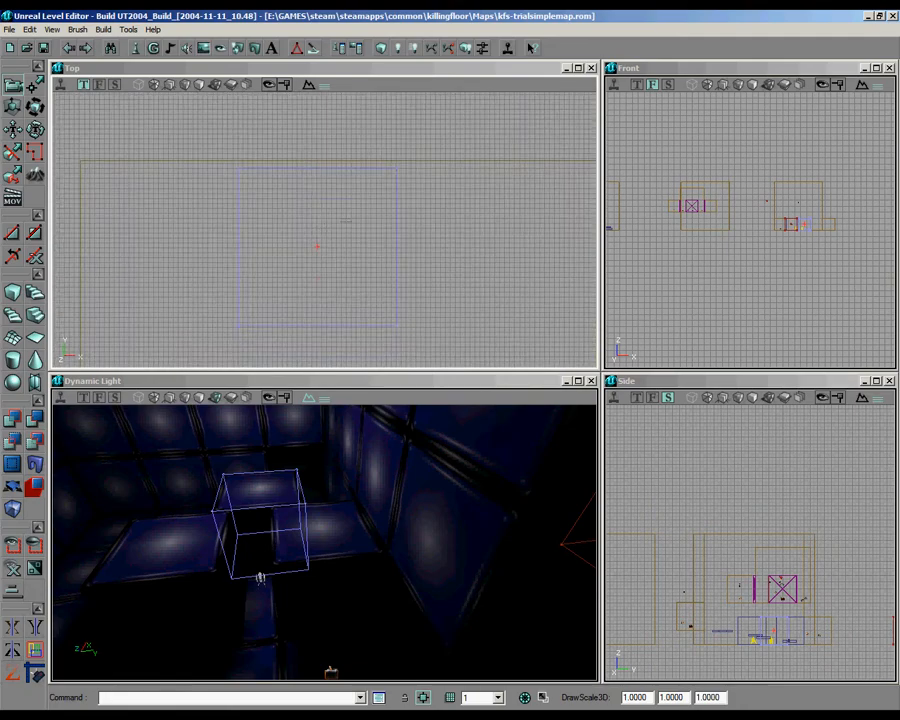
{"action": "left_click_drag", "start_coordinate": [324, 229], "coordinate": [310, 99]}
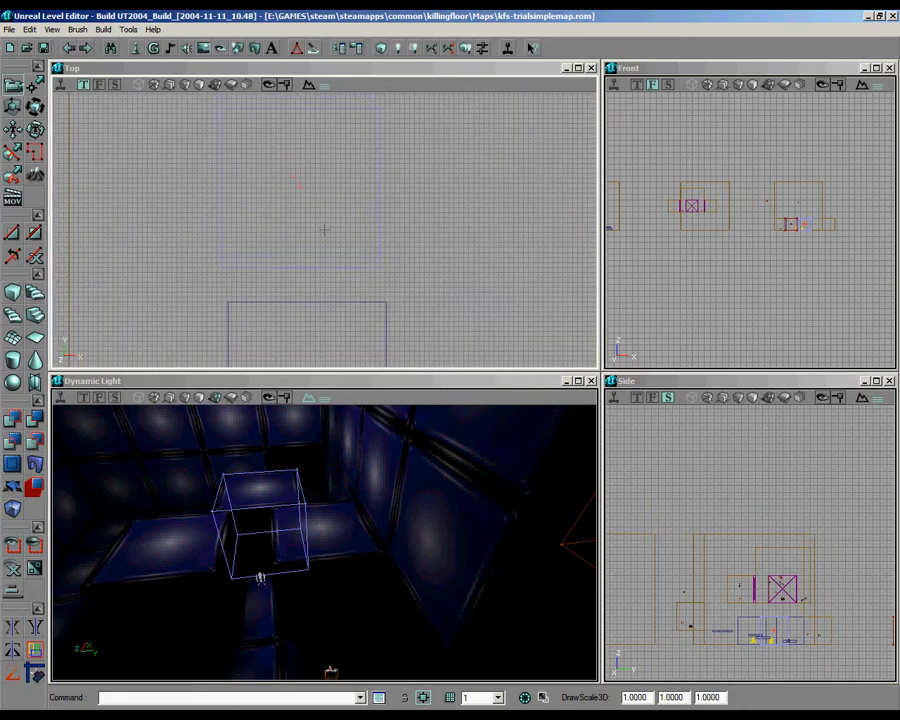
{"action": "scroll", "coordinate": [324, 229], "scroll_direction": "down", "scroll_amount": 3}
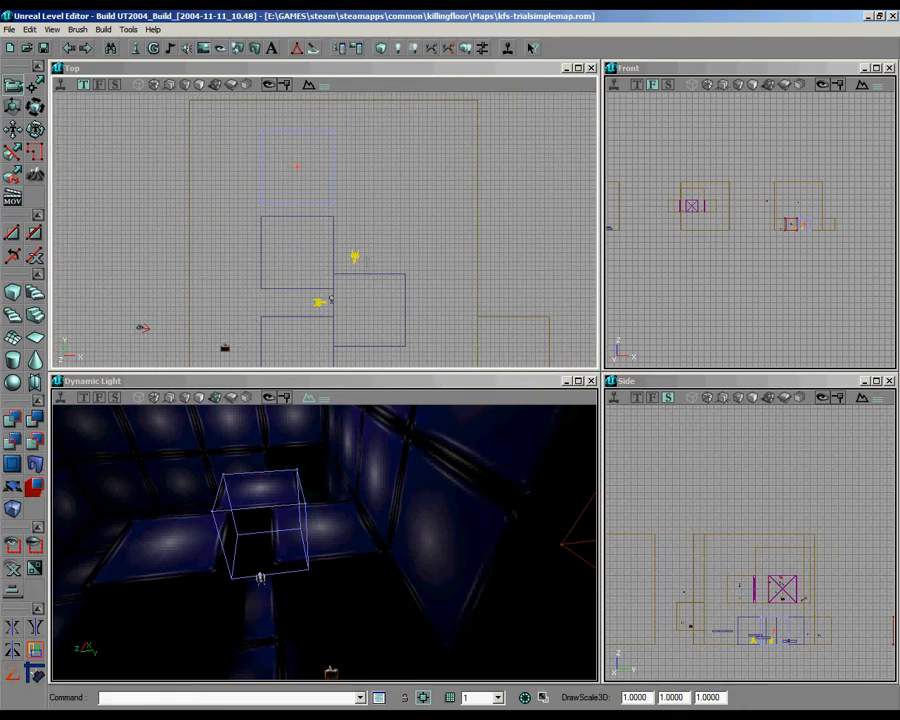
Step: Move the turret copy into the gap between the two farthest left-hand blocks, facing like the first turret, and widen that gap slightly
{"action": "left_click", "coordinate": [355, 257]}
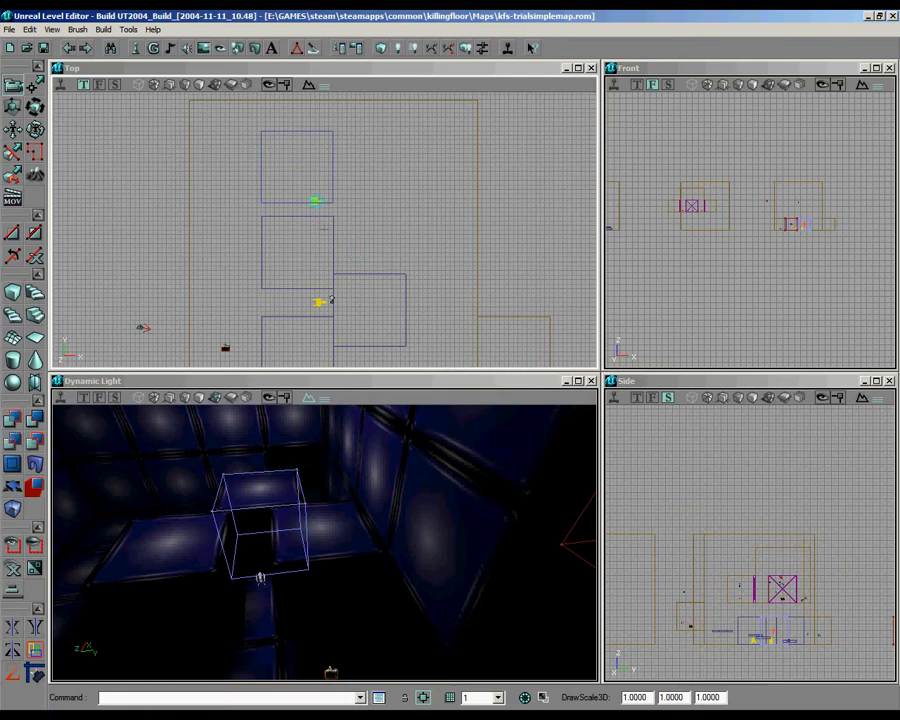
{"action": "left_click", "coordinate": [333, 193]}
{"action": "left_click", "coordinate": [317, 208]}
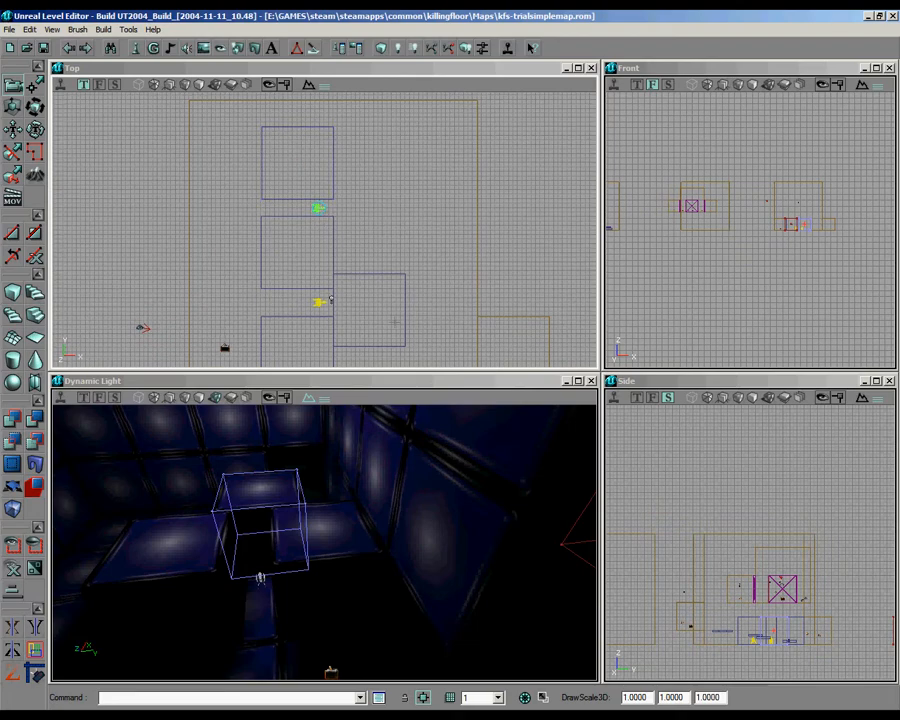
Step: Duplicate the right-hand block farther along its column and place a turret copy facing the opposite way in the gap between the two
{"action": "left_click", "coordinate": [374, 275]}
{"action": "left_click", "coordinate": [371, 273]}
{"action": "key", "text": "ctrl+w"}
{"action": "left_click_drag", "start_coordinate": [373, 272], "coordinate": [373, 178], "text": "ctrl+shift"}
{"action": "left_click_drag", "start_coordinate": [369, 311], "coordinate": [369, 229]}
{"action": "scroll", "coordinate": [325, 229], "scroll_direction": "up", "scroll_amount": 6}
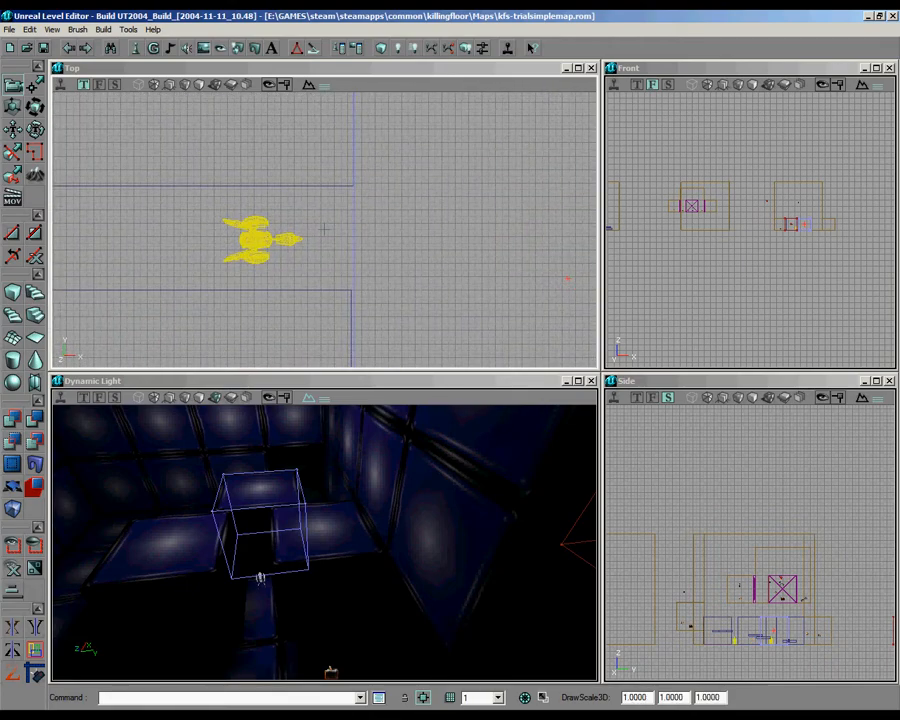
{"action": "scroll", "coordinate": [325, 229], "scroll_direction": "down", "scroll_amount": 6}
{"action": "scroll", "coordinate": [325, 229], "scroll_direction": "up", "scroll_amount": 2}
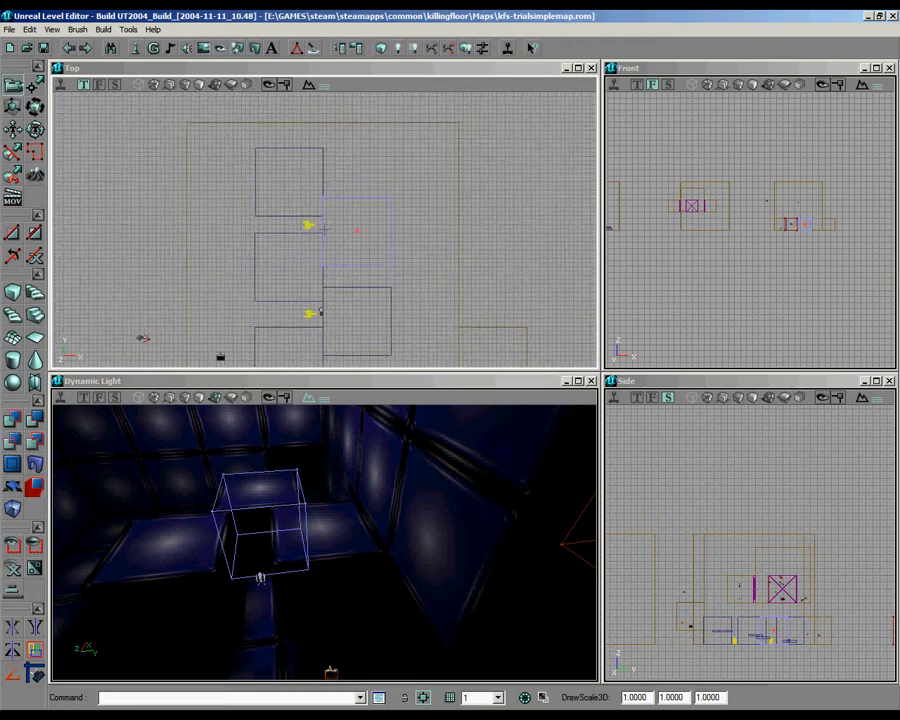
{"action": "left_click", "coordinate": [309, 225]}
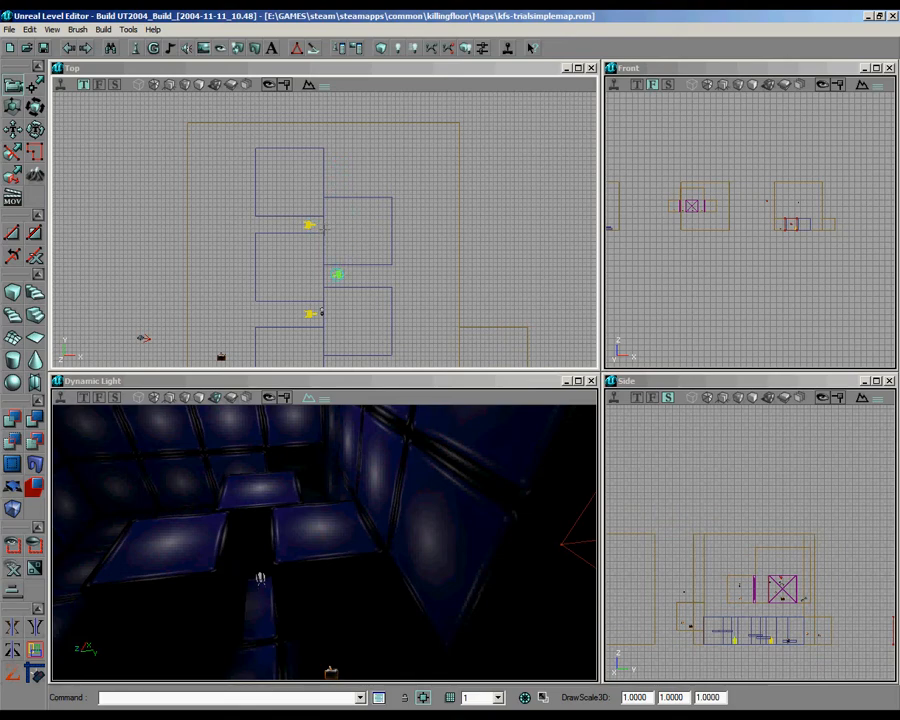
Step: Add a shortened copy of the farthest right-hand block at the end of its column and a turret copy in the gap between them
{"action": "left_click", "coordinate": [360, 265]}
{"action": "key", "text": "ctrl+w"}
{"action": "mouse_move", "coordinate": [360, 265]}
{"action": "left_mouse_down", "text": "ctrl+shift"}
{"action": "mouse_move", "coordinate": [422, 204]}
{"action": "mouse_move", "coordinate": [395, 199]}
{"action": "left_mouse_up", "text": "ctrl+shift"}
{"action": "left_click_drag", "start_coordinate": [324, 230], "coordinate": [414, 267], "text": "ctrl+shift"}
{"action": "left_click", "coordinate": [18, 108]}
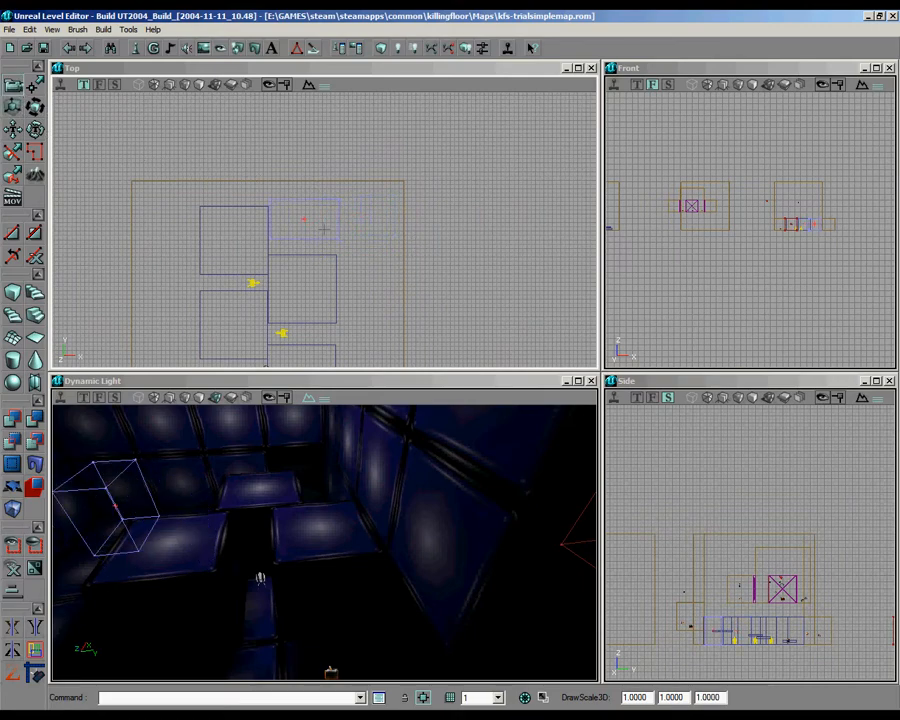
{"action": "left_click_drag", "start_coordinate": [324, 230], "coordinate": [254, 226]}
{"action": "scroll", "coordinate": [324, 230], "scroll_direction": "up", "scroll_amount": 10}
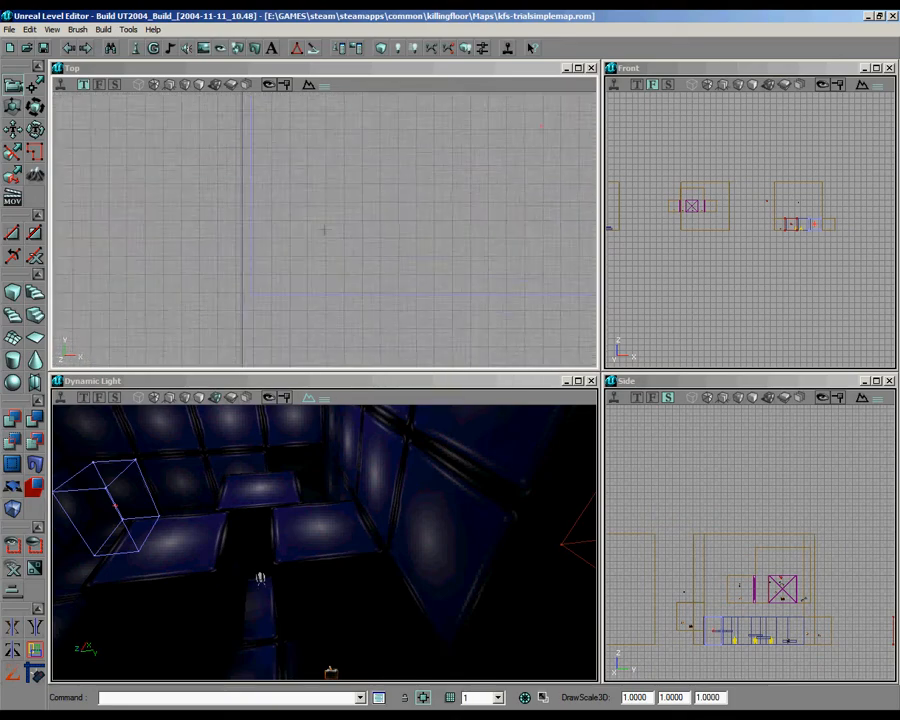
{"action": "scroll", "coordinate": [325, 229], "scroll_direction": "down", "scroll_amount": 8}
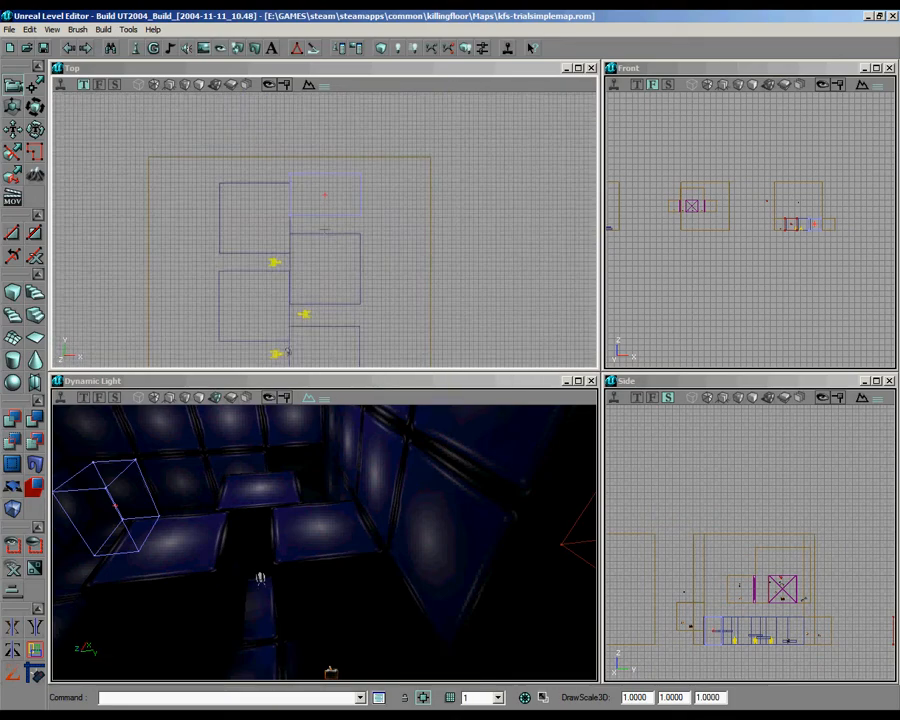
{"action": "left_click_drag", "start_coordinate": [344, 318], "coordinate": [324, 229]}
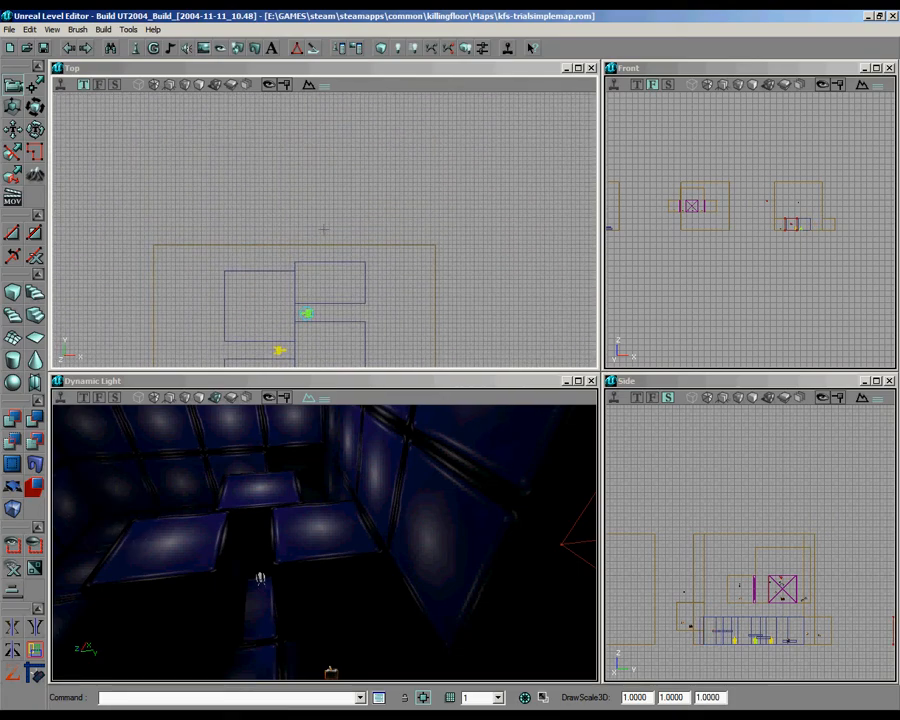
Step: Extend the blue turret room by moving its far wall's vertices away from the blocks, then rebuild the geometry and lighting
{"action": "mouse_move", "coordinate": [324, 542]}
{"action": "right_mouse_down"}
{"action": "mouse_move", "coordinate": [301, 569]}
{"action": "mouse_move", "coordinate": [350, 538]}
{"action": "mouse_move", "coordinate": [324, 542]}
{"action": "right_mouse_up"}
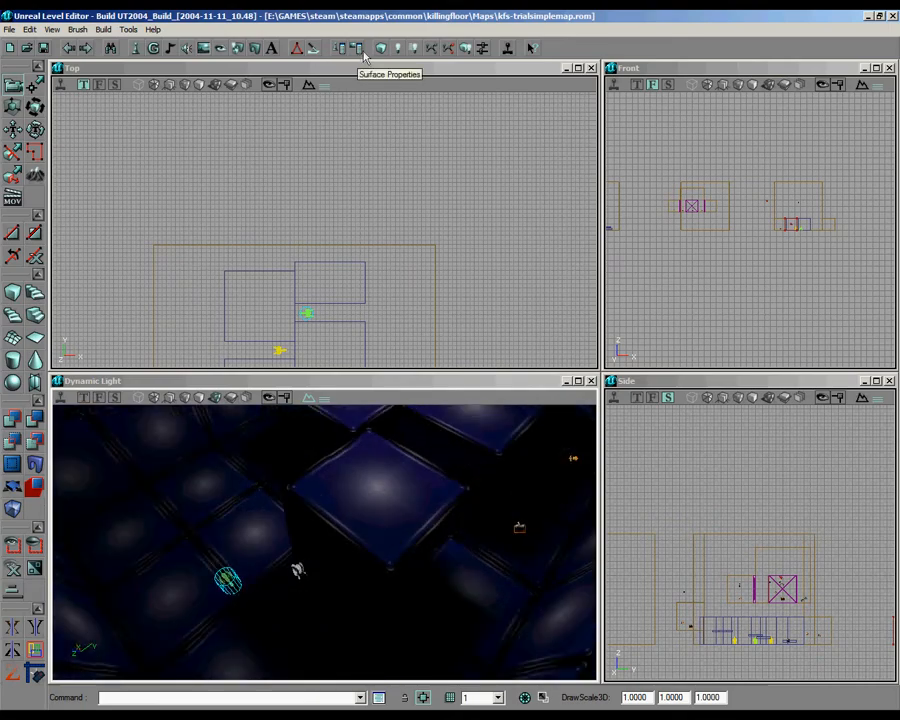
{"action": "left_click", "coordinate": [297, 47]}
{"action": "mouse_move", "coordinate": [346, 554]}
{"action": "right_mouse_down"}
{"action": "mouse_move", "coordinate": [317, 538]}
{"action": "mouse_move", "coordinate": [351, 560]}
{"action": "right_mouse_up"}
{"action": "scroll", "coordinate": [267, 248], "scroll_direction": "down", "scroll_amount": 4}
{"action": "right_click_drag", "start_coordinate": [265, 248], "coordinate": [329, 170]}
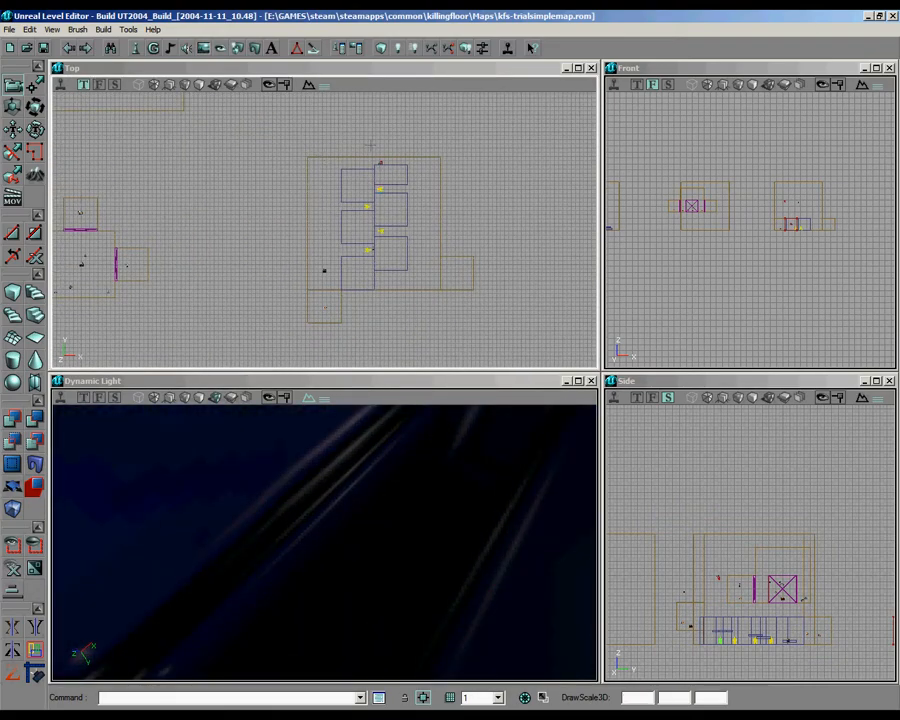
{"action": "left_click", "coordinate": [324, 229]}
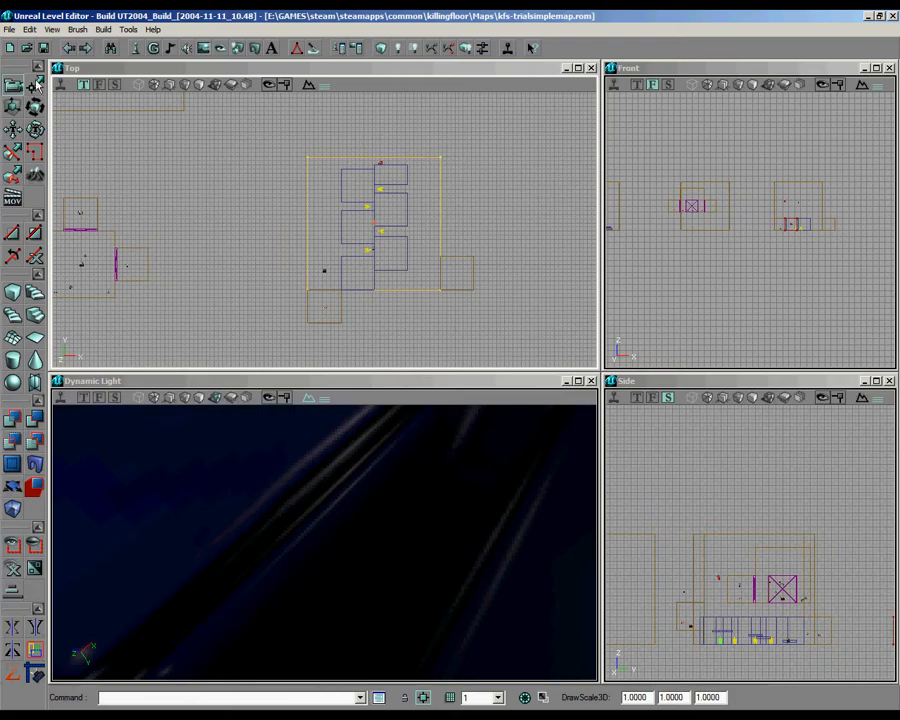
{"action": "left_click_drag", "start_coordinate": [324, 229], "coordinate": [329, 212], "text": "ctrl"}
{"action": "mouse_move", "coordinate": [704, 158]}
{"action": "right_mouse_down"}
{"action": "mouse_move", "coordinate": [704, 178]}
{"action": "mouse_move", "coordinate": [672, 196]}
{"action": "right_mouse_up"}
{"action": "scroll", "coordinate": [750, 229], "scroll_direction": "up", "scroll_amount": 6}
{"action": "scroll", "coordinate": [740, 233], "scroll_direction": "up", "scroll_amount": 5}
{"action": "mouse_move", "coordinate": [752, 231]}
{"action": "right_mouse_down"}
{"action": "mouse_move", "coordinate": [740, 233]}
{"action": "mouse_move", "coordinate": [766, 179]}
{"action": "right_mouse_up"}
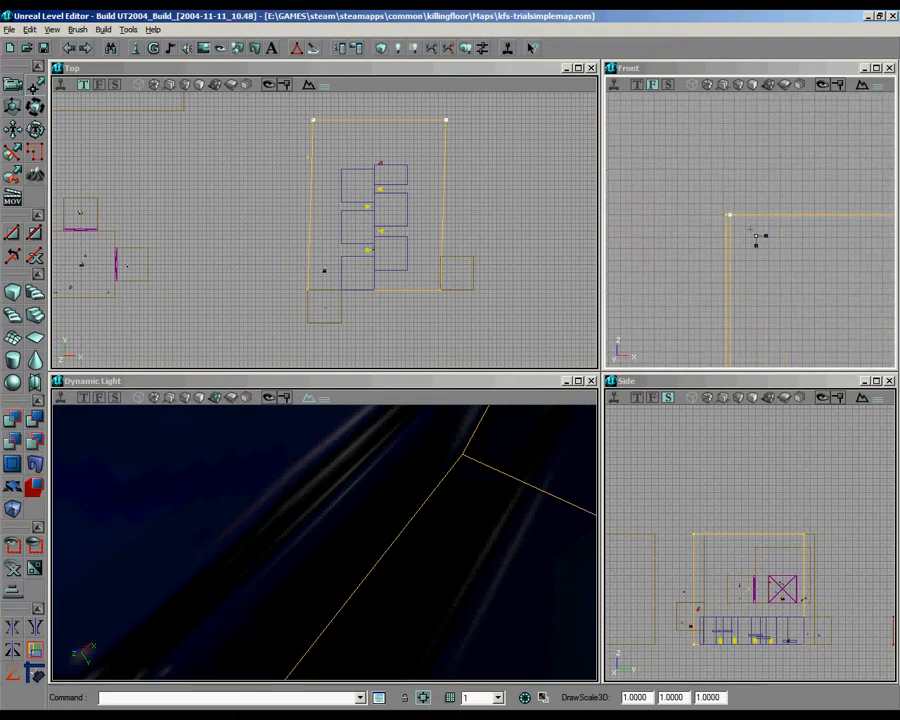
{"action": "left_click", "coordinate": [384, 50]}
{"action": "left_click", "coordinate": [397, 50]}
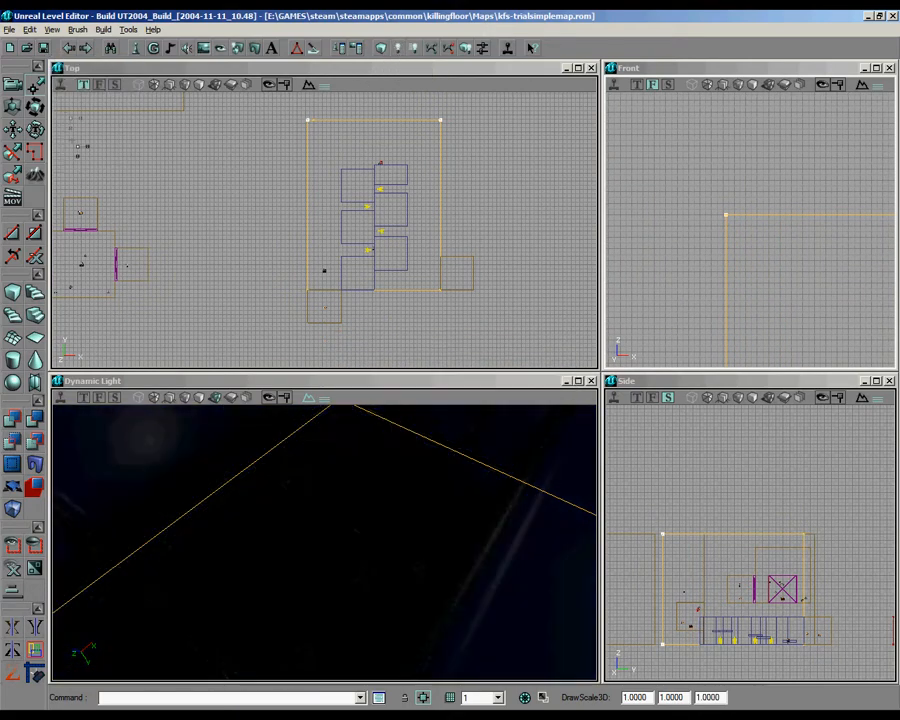
Step: Shift the blue room's light toward the middle of the enlarged room, raise it, and rebuild the lighting
{"action": "right_click_drag", "start_coordinate": [409, 467], "coordinate": [413, 515]}
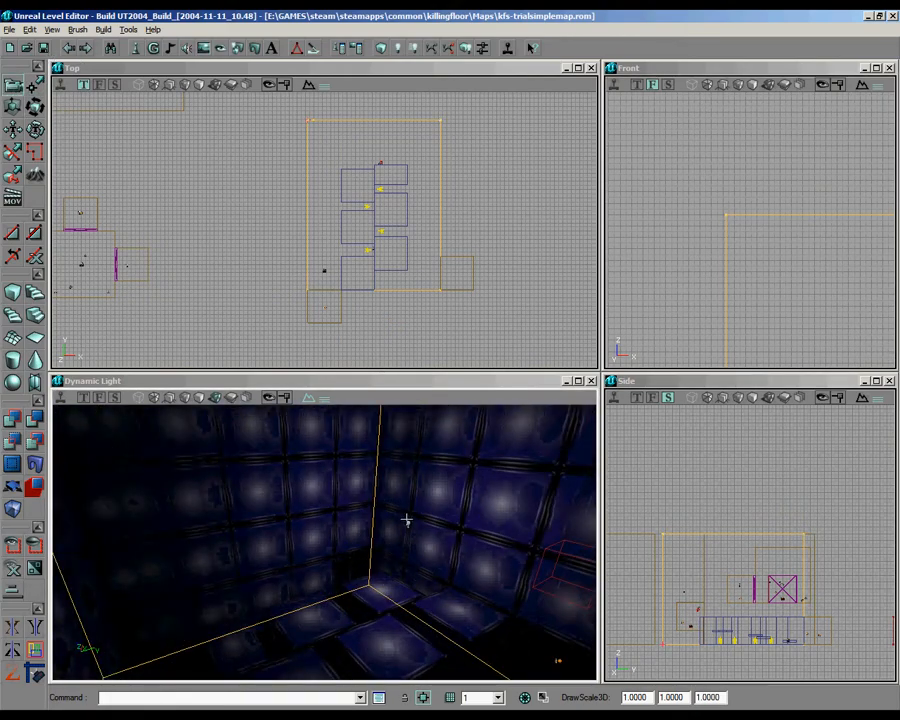
{"action": "left_click", "coordinate": [407, 521]}
{"action": "scroll", "coordinate": [325, 229], "scroll_direction": "down", "scroll_amount": 2}
{"action": "right_click_drag", "start_coordinate": [333, 231], "coordinate": [324, 228]}
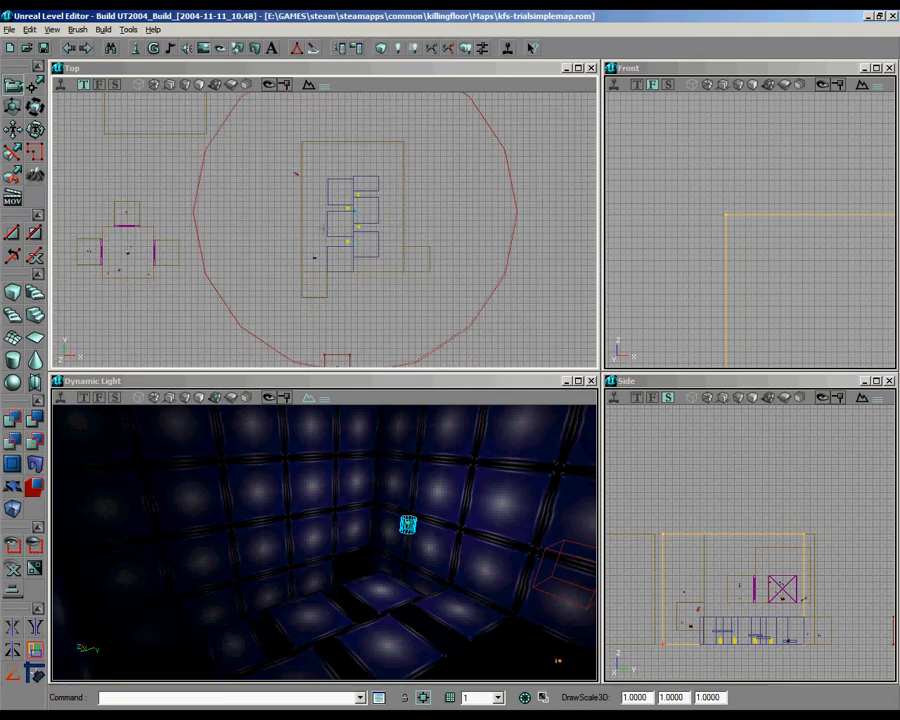
{"action": "scroll", "coordinate": [706, 342], "scroll_direction": "down", "scroll_amount": 4}
{"action": "right_click_drag", "start_coordinate": [706, 342], "coordinate": [624, 320]}
{"action": "scroll", "coordinate": [624, 320], "scroll_direction": "up", "scroll_amount": 2}
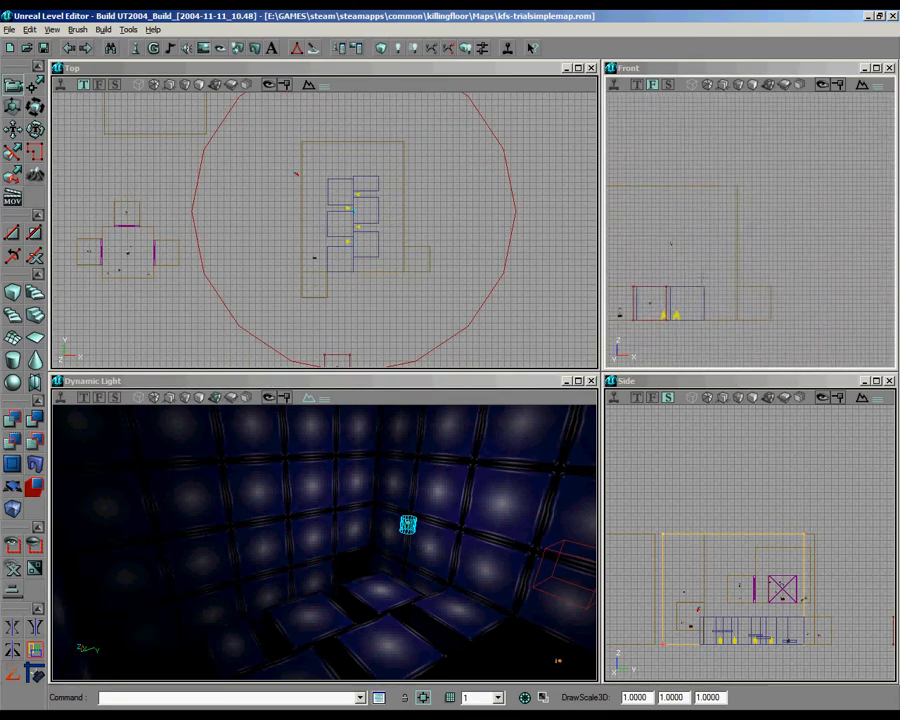
{"action": "left_click", "coordinate": [408, 47]}
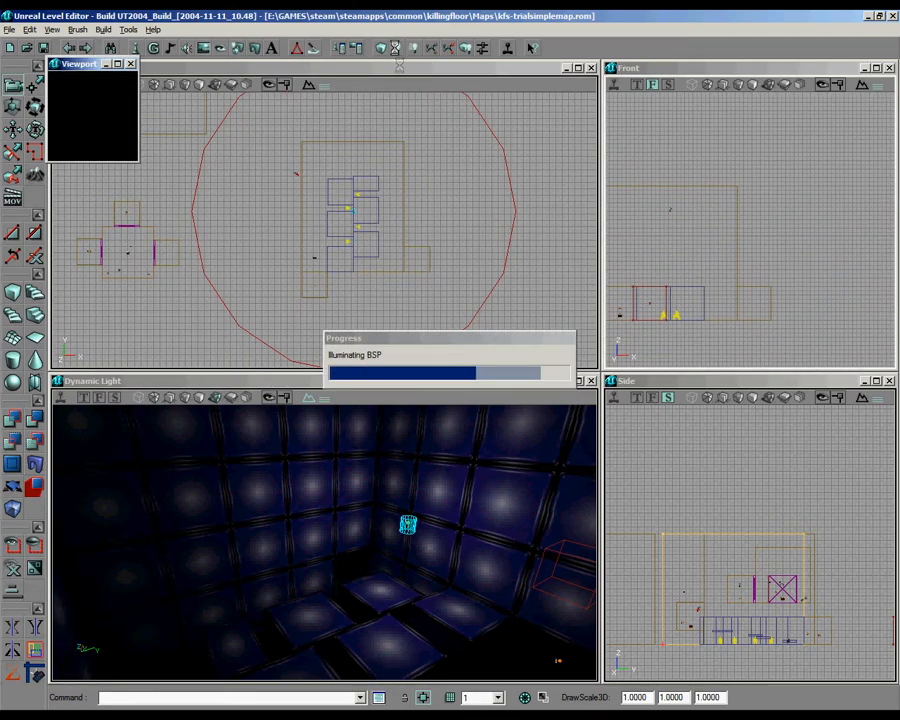
{"action": "right_click_drag", "start_coordinate": [394, 530], "coordinate": [324, 541]}
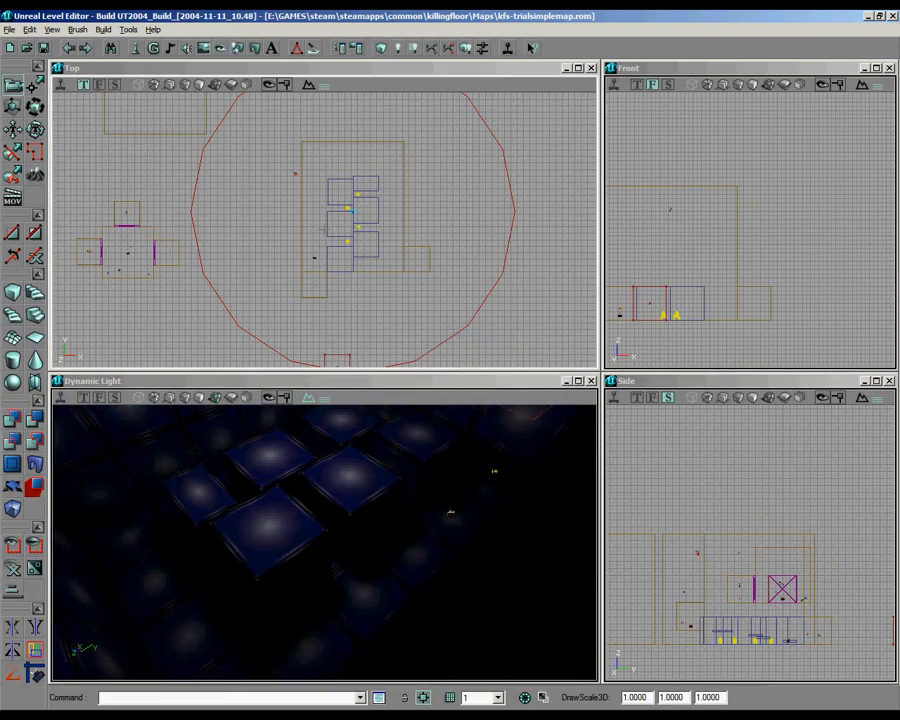
Step: Duplicate the trigger and teleporter at the turret room's entrance and place the copies at its exit alcove
{"action": "left_click", "coordinate": [540, 206]}
{"action": "scroll", "coordinate": [561, 135], "scroll_direction": "up", "scroll_amount": 5}
{"action": "mouse_move", "coordinate": [540, 206]}
{"action": "right_mouse_down"}
{"action": "mouse_move", "coordinate": [561, 135]}
{"action": "mouse_move", "coordinate": [458, 213]}
{"action": "mouse_move", "coordinate": [488, 231]}
{"action": "right_mouse_up"}
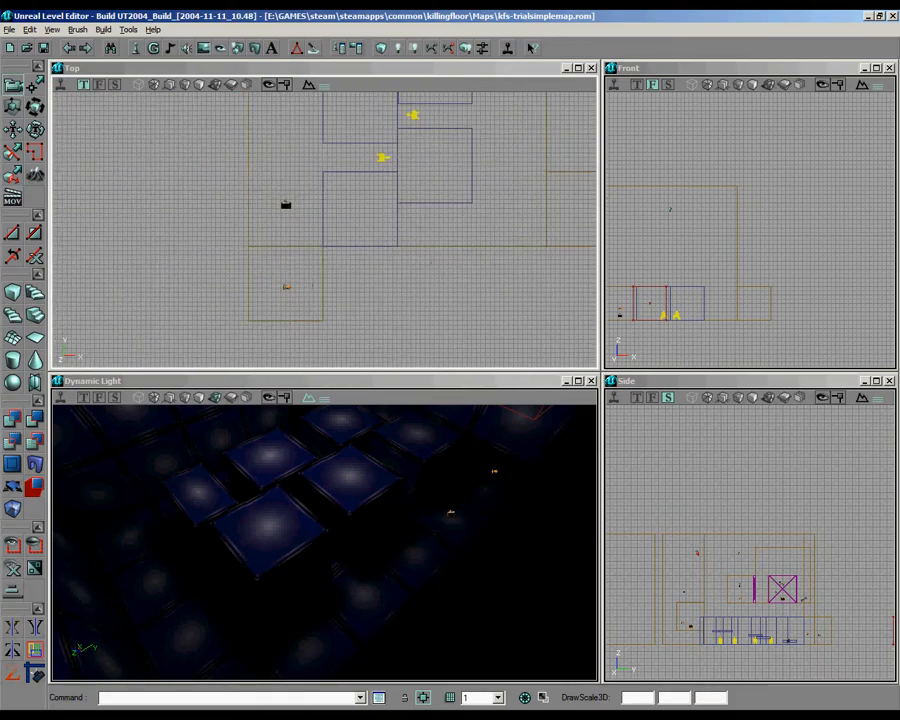
{"action": "key", "text": "ctrl+w"}
{"action": "left_click_drag", "start_coordinate": [286, 206], "coordinate": [567, 210], "text": "ctrl+shift"}
{"action": "left_click_drag", "start_coordinate": [323, 230], "coordinate": [310, 230], "text": "ctrl+shift"}
{"action": "right_click_drag", "start_coordinate": [323, 230], "coordinate": [503, 231]}
{"action": "left_click_drag", "start_coordinate": [321, 278], "coordinate": [324, 229], "text": "ctrl+shift"}
Step: Set the Event of the trigger at the exit alcove to trial2complete
{"action": "right_click", "coordinate": [166, 284]}
{"action": "left_click", "coordinate": [205, 287]}
{"action": "left_click", "coordinate": [484, 128]}
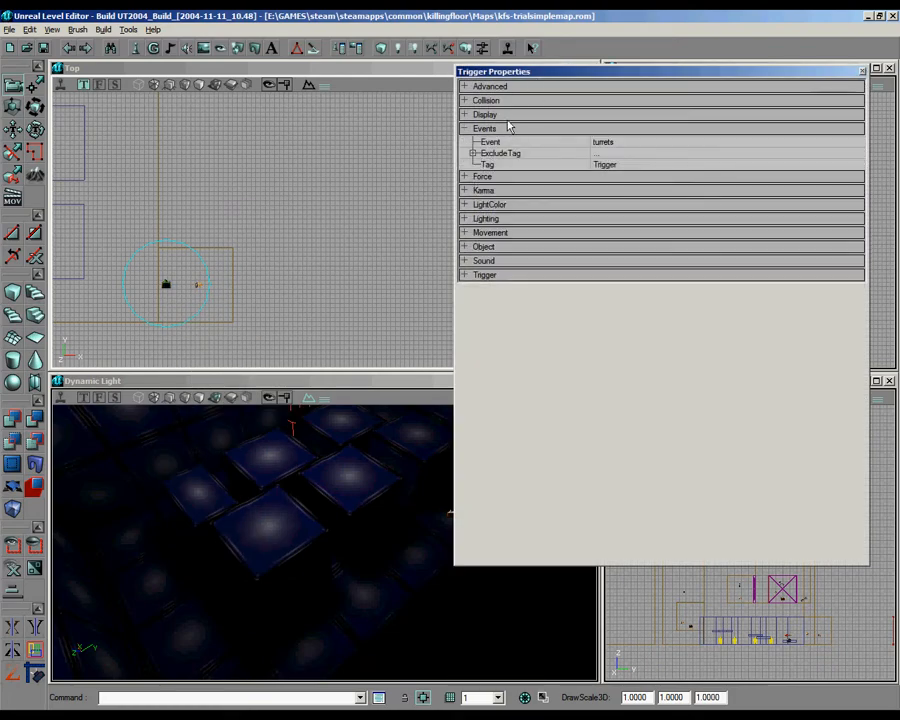
{"action": "left_click", "coordinate": [620, 143]}
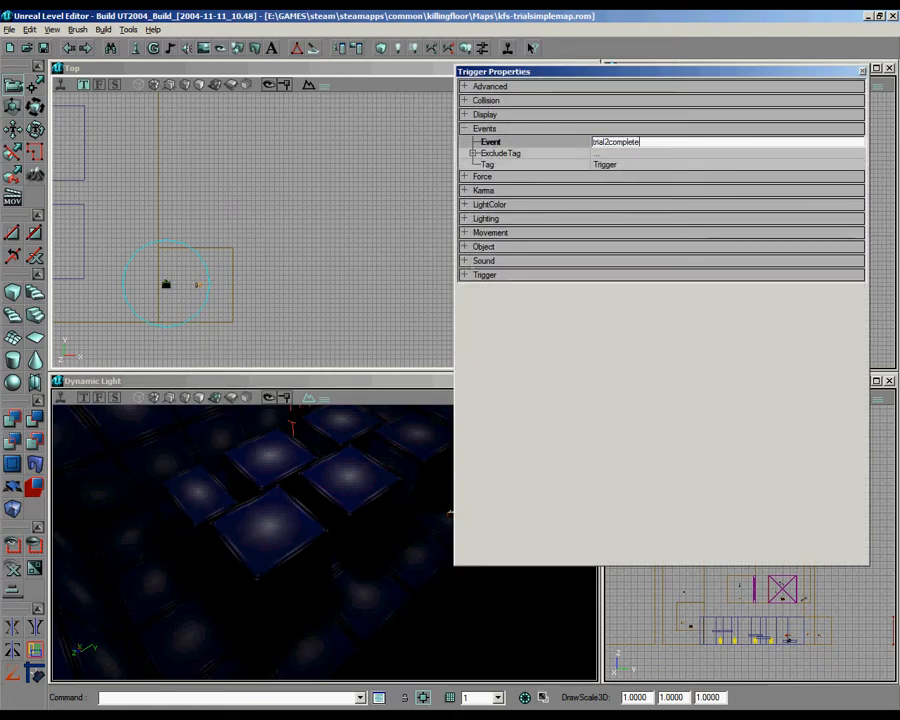
Step: Copy the tag welcomeback2 from the hub teleporter that leads to trial2Game, for use on the exit alcove's teleporter
{"action": "left_click", "coordinate": [198, 284]}
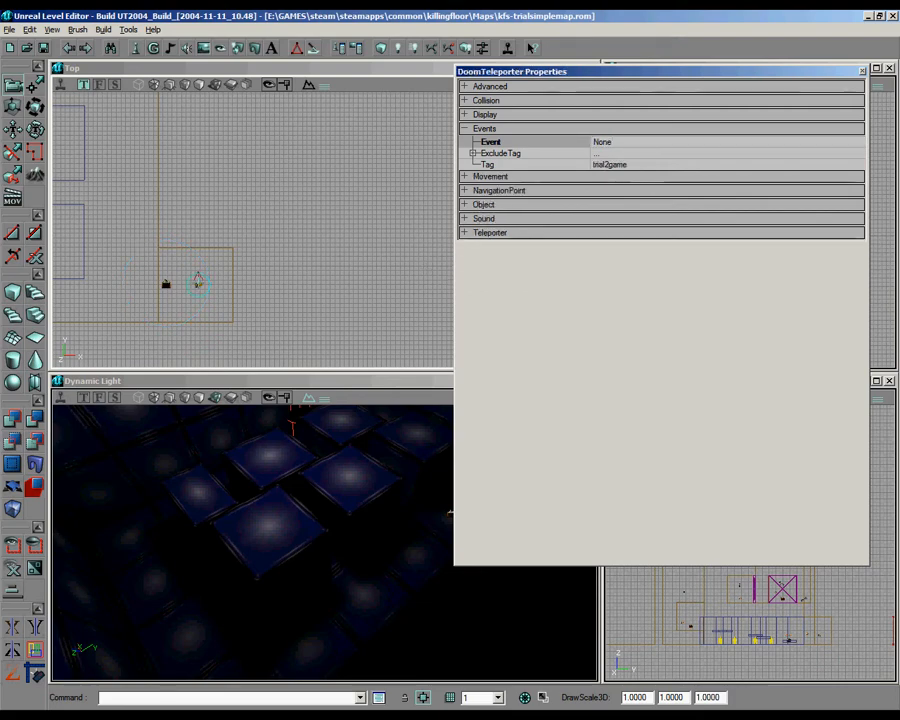
{"action": "left_click", "coordinate": [506, 129]}
{"action": "scroll", "coordinate": [324, 229], "scroll_direction": "up", "scroll_amount": 3}
{"action": "left_click_drag", "start_coordinate": [198, 284], "coordinate": [324, 229]}
{"action": "left_click", "coordinate": [464, 199]}
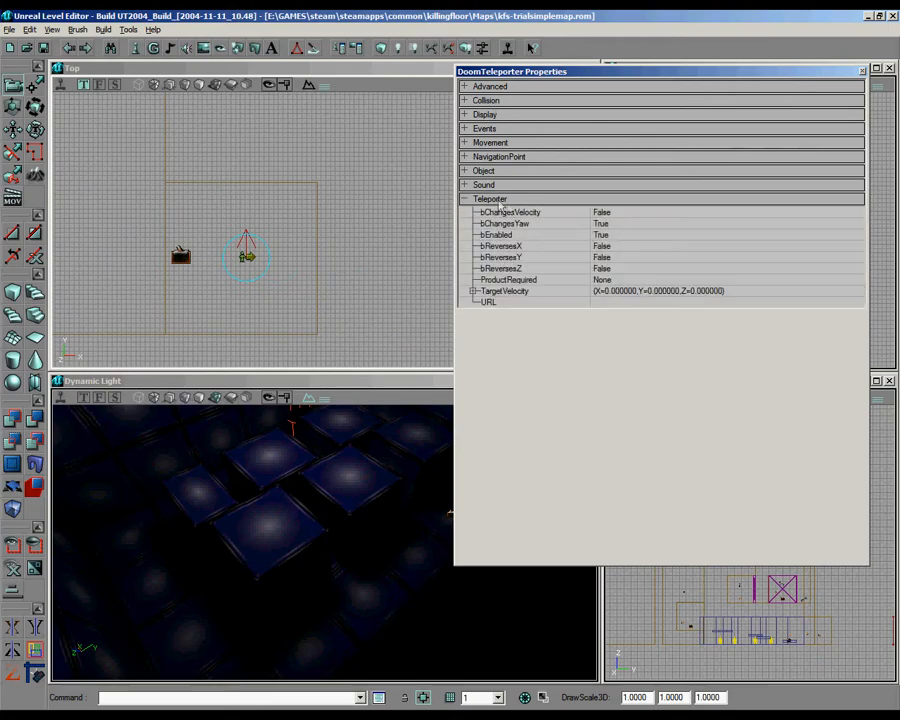
{"action": "scroll", "coordinate": [325, 235], "scroll_direction": "down", "scroll_amount": 5}
{"action": "left_click_drag", "start_coordinate": [325, 235], "coordinate": [378, 242]}
{"action": "scroll", "coordinate": [323, 230], "scroll_direction": "up", "scroll_amount": 5}
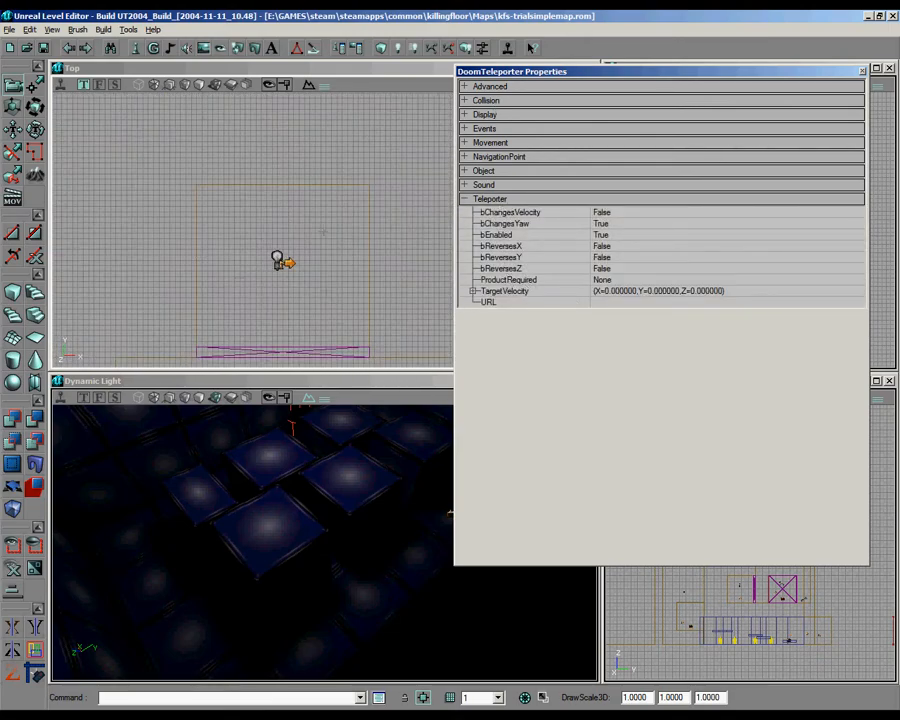
{"action": "left_click", "coordinate": [614, 303]}
{"action": "left_click", "coordinate": [503, 129]}
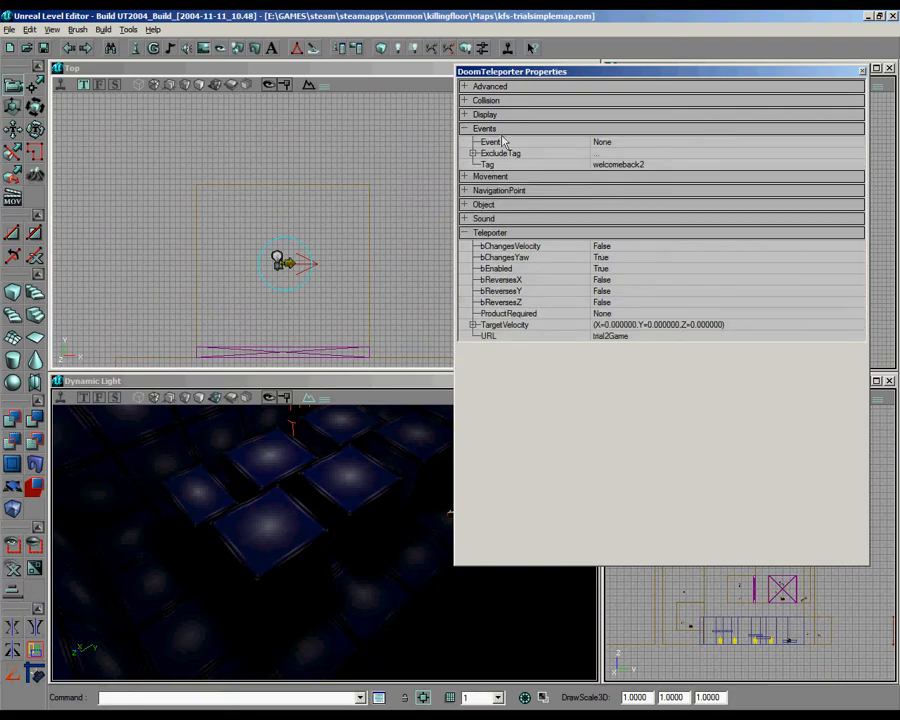
{"action": "left_click", "coordinate": [643, 166]}
{"action": "key", "text": "ctrl+c"}
Step: Set the URL of the exit alcove's teleporter to welcomeback2 and clear its Tag
{"action": "scroll", "coordinate": [323, 231], "scroll_direction": "down", "scroll_amount": 5}
{"action": "left_click_drag", "start_coordinate": [323, 231], "coordinate": [60, 225]}
{"action": "scroll", "coordinate": [323, 231], "scroll_direction": "up", "scroll_amount": 4}
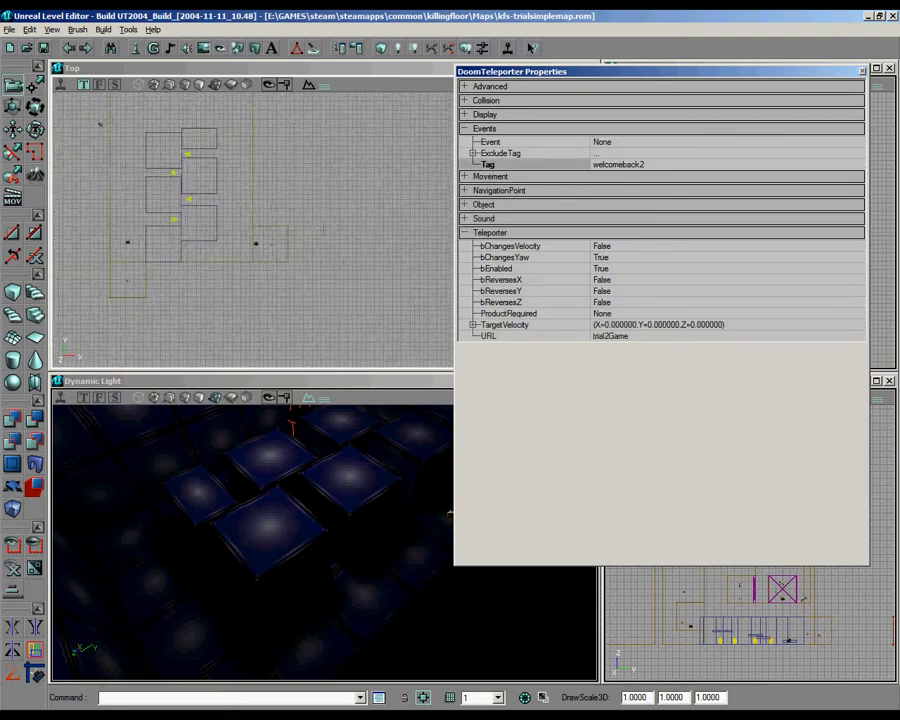
{"action": "left_click_drag", "start_coordinate": [323, 231], "coordinate": [450, 240]}
{"action": "scroll", "coordinate": [323, 231], "scroll_direction": "up", "scroll_amount": 4}
{"action": "left_click", "coordinate": [303, 217]}
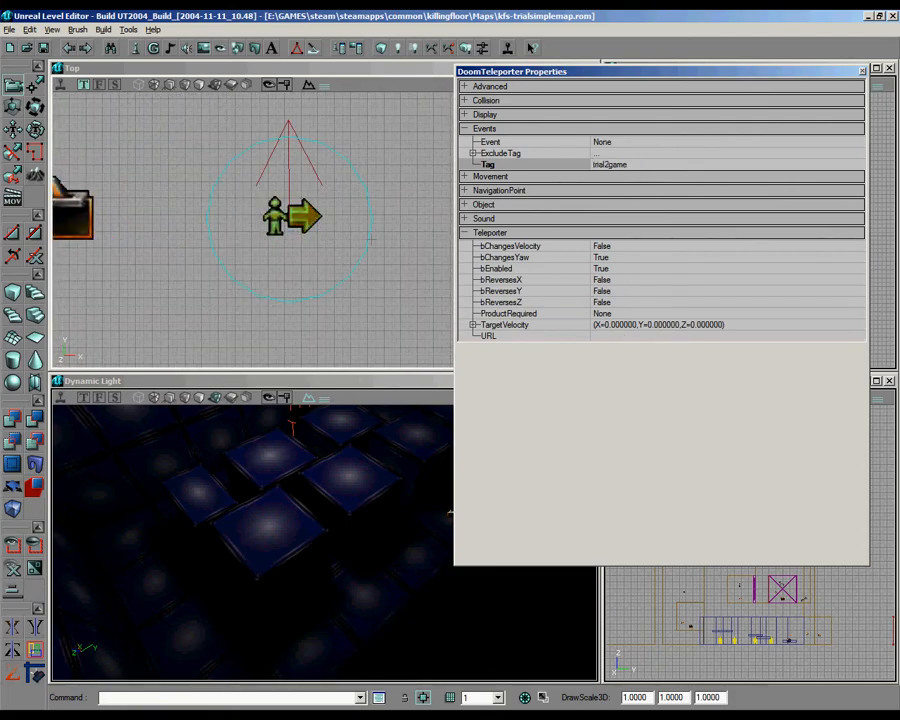
{"action": "left_click", "coordinate": [633, 337]}
{"action": "key", "text": "ctrl+v"}
{"action": "left_click", "coordinate": [612, 166]}
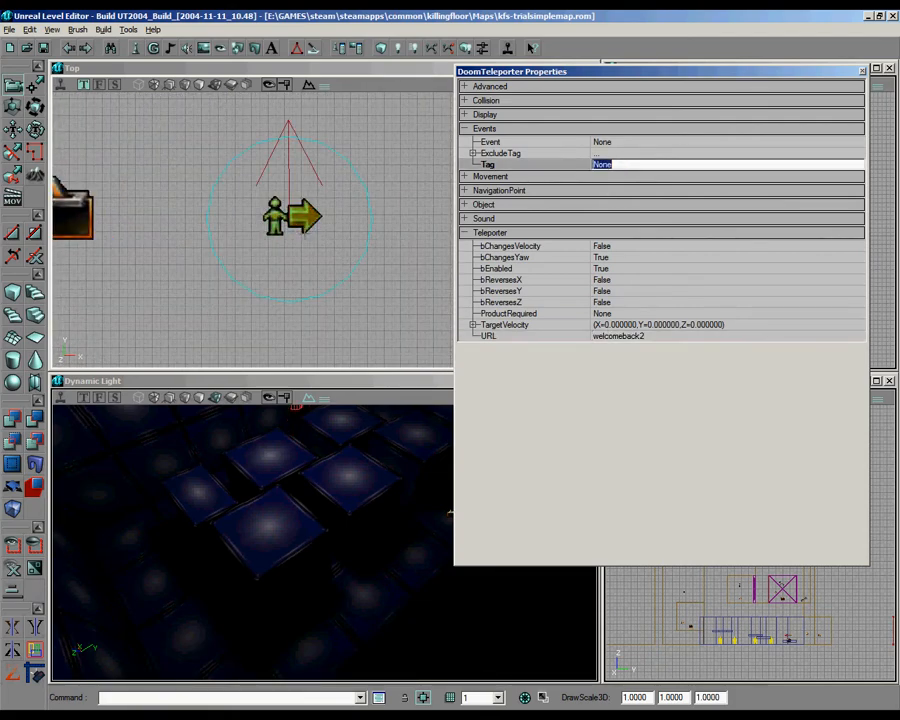
{"action": "left_click", "coordinate": [488, 128]}
Step: Set the Tag of the door mover at the hub's right-hand alcove to trial2complete and check its initial state
{"action": "scroll", "coordinate": [320, 222], "scroll_direction": "down", "scroll_amount": 4}
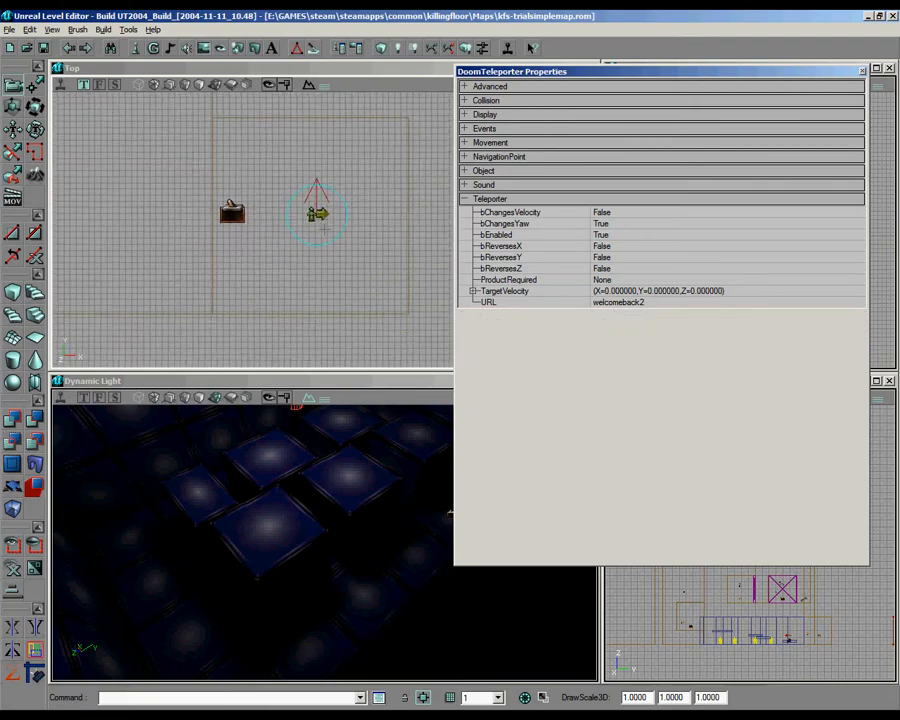
{"action": "left_click_drag", "start_coordinate": [320, 225], "coordinate": [282, 256]}
{"action": "scroll", "coordinate": [330, 222], "scroll_direction": "down", "scroll_amount": 4}
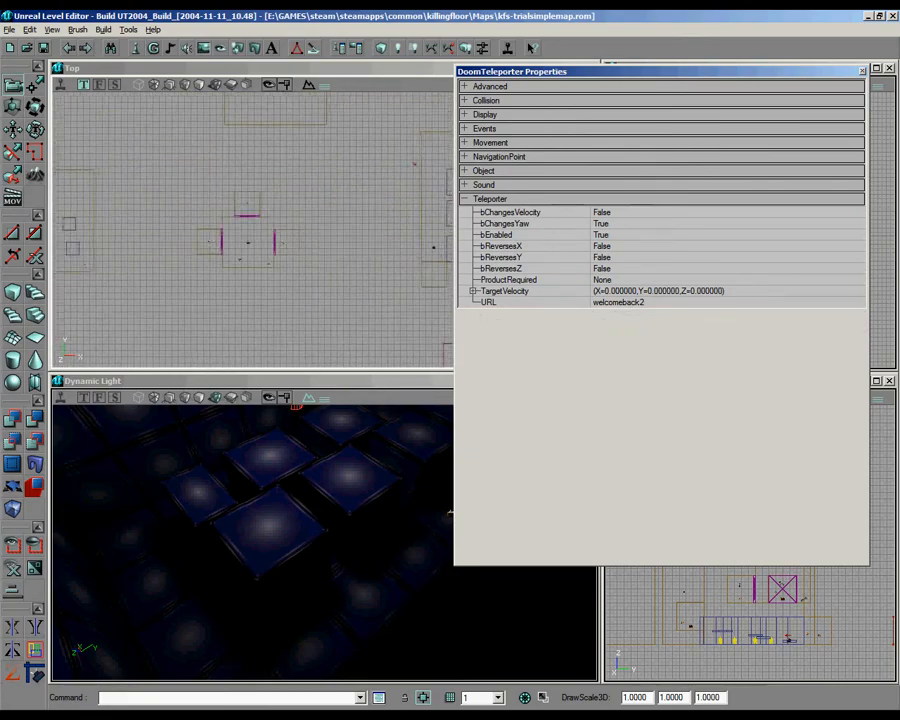
{"action": "left_click_drag", "start_coordinate": [331, 285], "coordinate": [131, 286]}
{"action": "scroll", "coordinate": [330, 285], "scroll_direction": "up", "scroll_amount": 8}
{"action": "scroll", "coordinate": [328, 286], "scroll_direction": "down", "scroll_amount": 8}
{"action": "left_click_drag", "start_coordinate": [328, 286], "coordinate": [490, 299]}
{"action": "scroll", "coordinate": [328, 286], "scroll_direction": "up", "scroll_amount": 8}
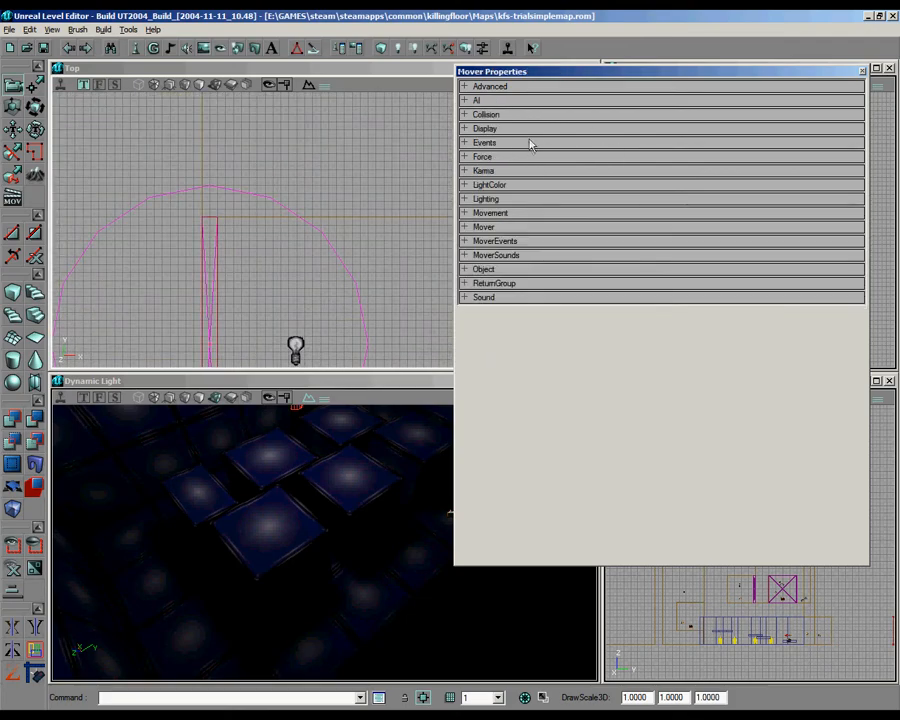
{"action": "left_click", "coordinate": [500, 142]}
{"action": "left_click", "coordinate": [610, 179]}
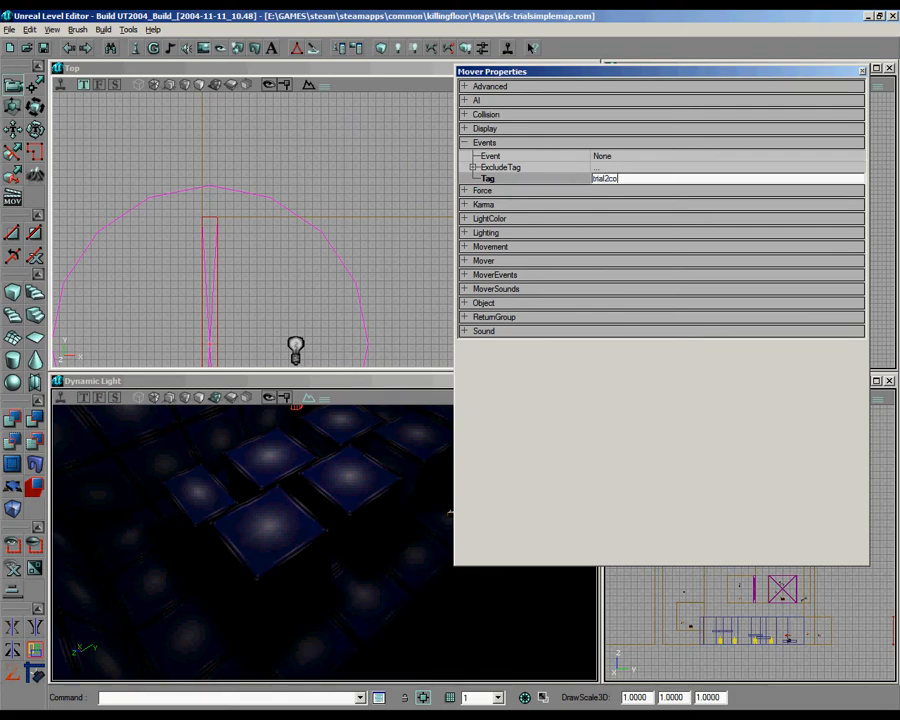
{"action": "left_click_drag", "start_coordinate": [400, 200], "coordinate": [328, 173]}
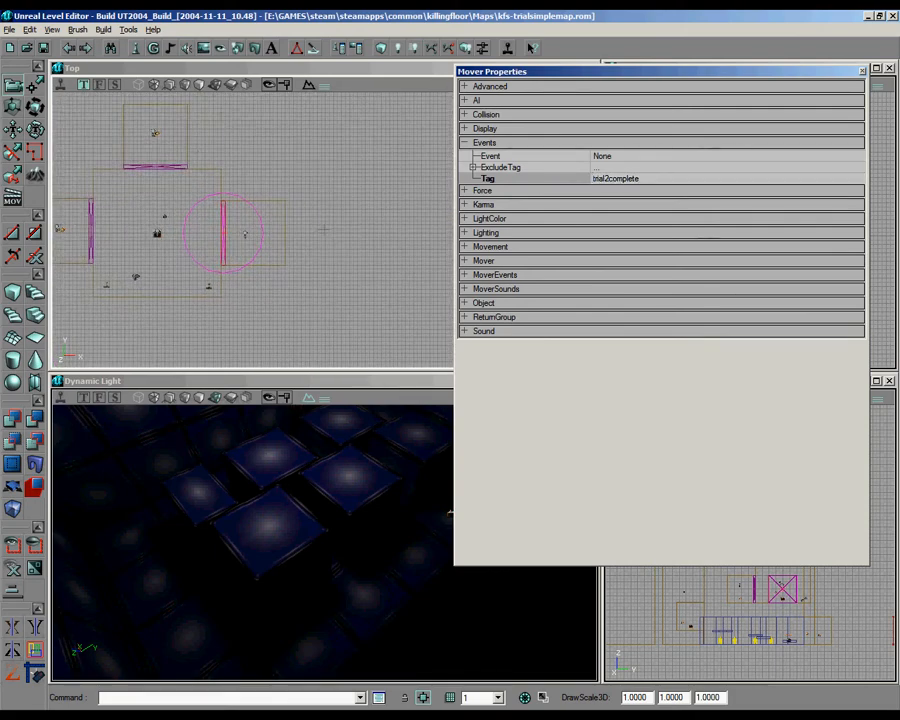
{"action": "left_click", "coordinate": [519, 305]}
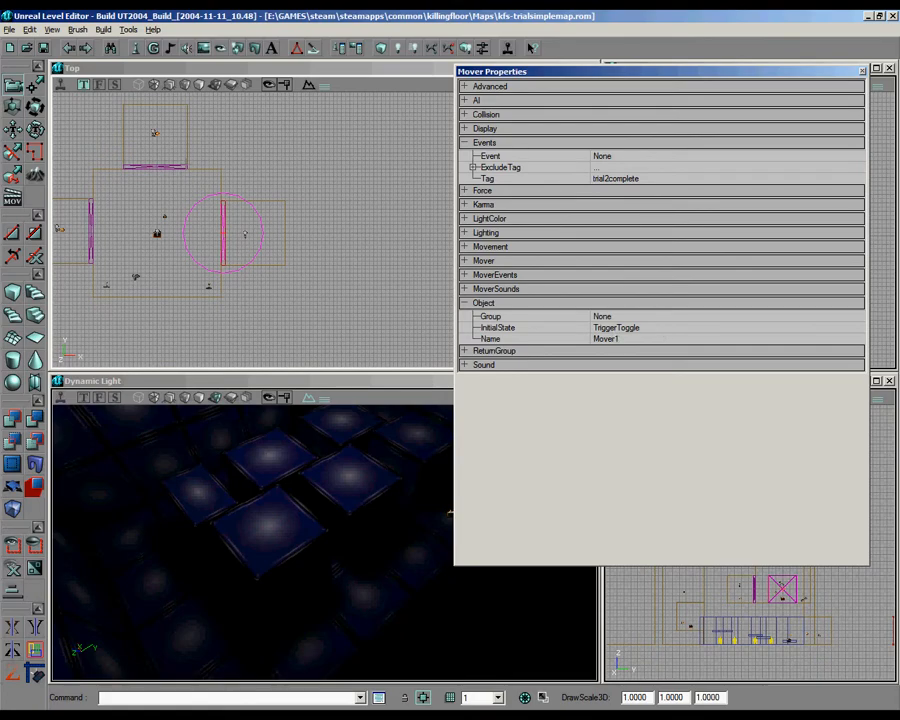
{"action": "left_click", "coordinate": [160, 166]}
{"action": "left_click", "coordinate": [863, 71]}
Step: Place a copy of the hub teleporter in the hub's right-hand alcove, just behind the light
{"action": "left_click_drag", "start_coordinate": [400, 190], "coordinate": [570, 150]}
{"action": "left_click_drag", "start_coordinate": [356, 182], "coordinate": [425, 196]}
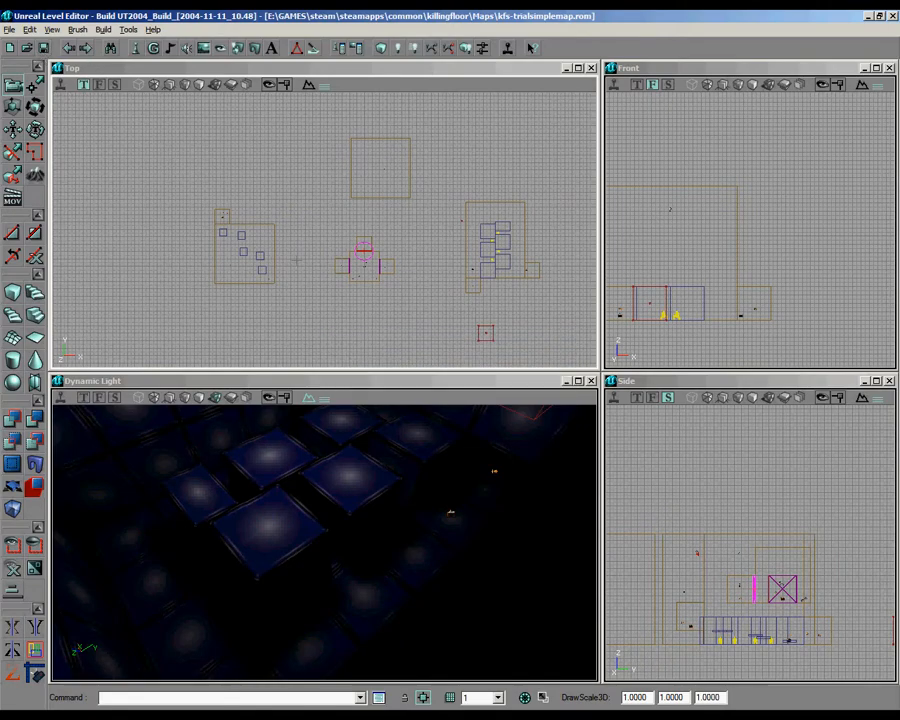
{"action": "left_click_drag", "start_coordinate": [370, 450], "coordinate": [335, 535]}
{"action": "mouse_move", "coordinate": [324, 230]}
{"action": "left_mouse_down"}
{"action": "mouse_move", "coordinate": [300, 250]}
{"action": "mouse_move", "coordinate": [340, 236]}
{"action": "mouse_move", "coordinate": [324, 229]}
{"action": "mouse_move", "coordinate": [380, 243]}
{"action": "mouse_move", "coordinate": [323, 229]}
{"action": "left_mouse_up"}
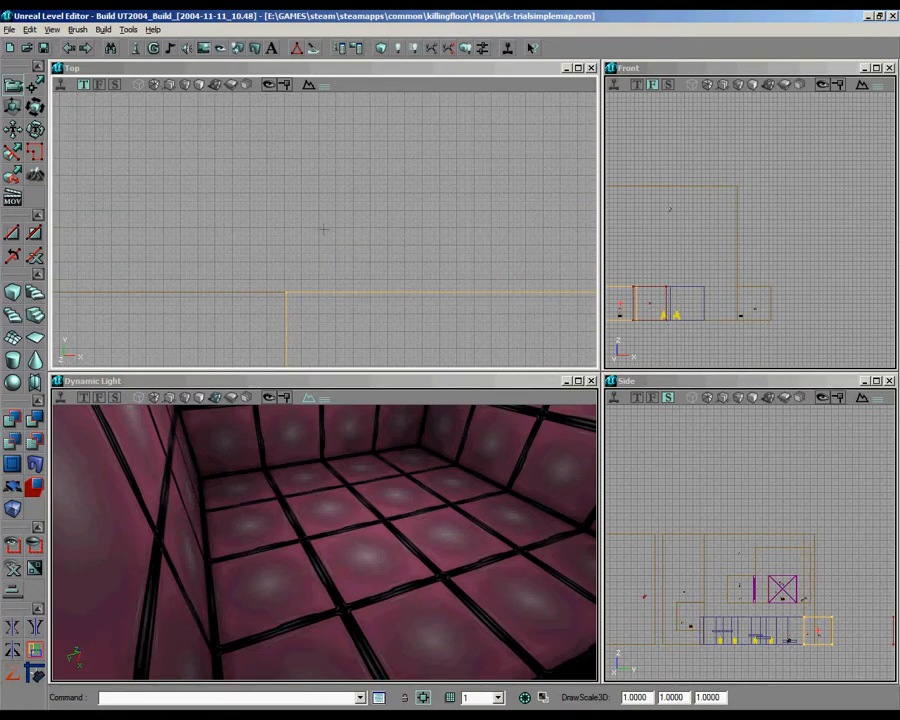
{"action": "mouse_move", "coordinate": [355, 312]}
{"action": "left_mouse_down"}
{"action": "mouse_move", "coordinate": [324, 229]}
{"action": "mouse_move", "coordinate": [355, 312]}
{"action": "mouse_move", "coordinate": [363, 291]}
{"action": "mouse_move", "coordinate": [355, 250]}
{"action": "mouse_move", "coordinate": [358, 266]}
{"action": "mouse_move", "coordinate": [428, 326]}
{"action": "left_mouse_up"}
{"action": "left_click_drag", "start_coordinate": [190, 113], "coordinate": [386, 313], "text": "ctrl+shift"}
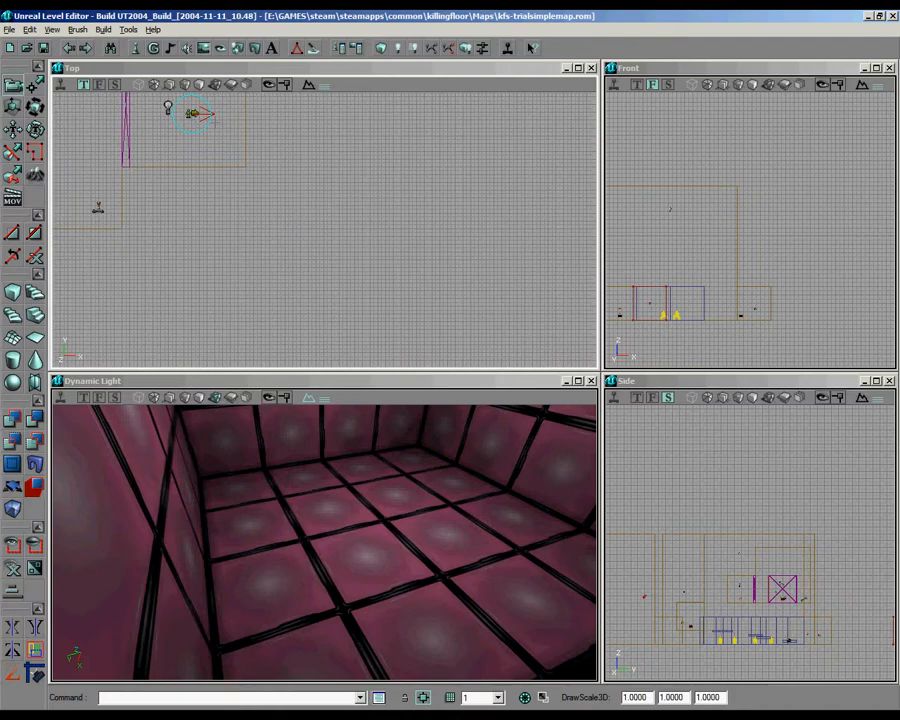
{"action": "left_click_drag", "start_coordinate": [325, 229], "coordinate": [482, 366]}
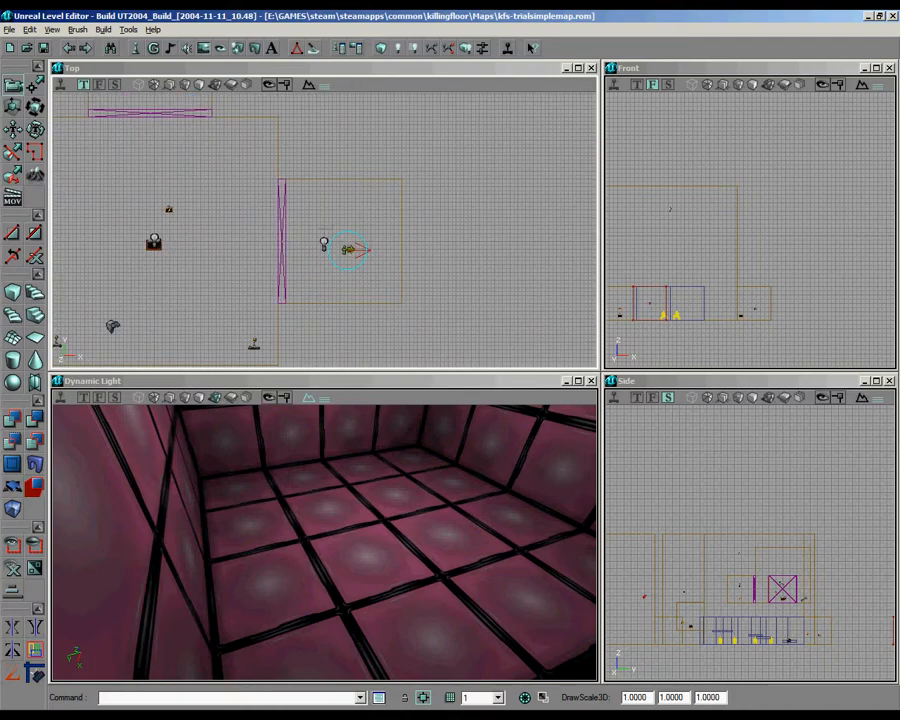
Step: Clear the Tag of the teleporter in the right-hand alcove and set its URL to trial3Game
{"action": "right_click", "coordinate": [344, 241]}
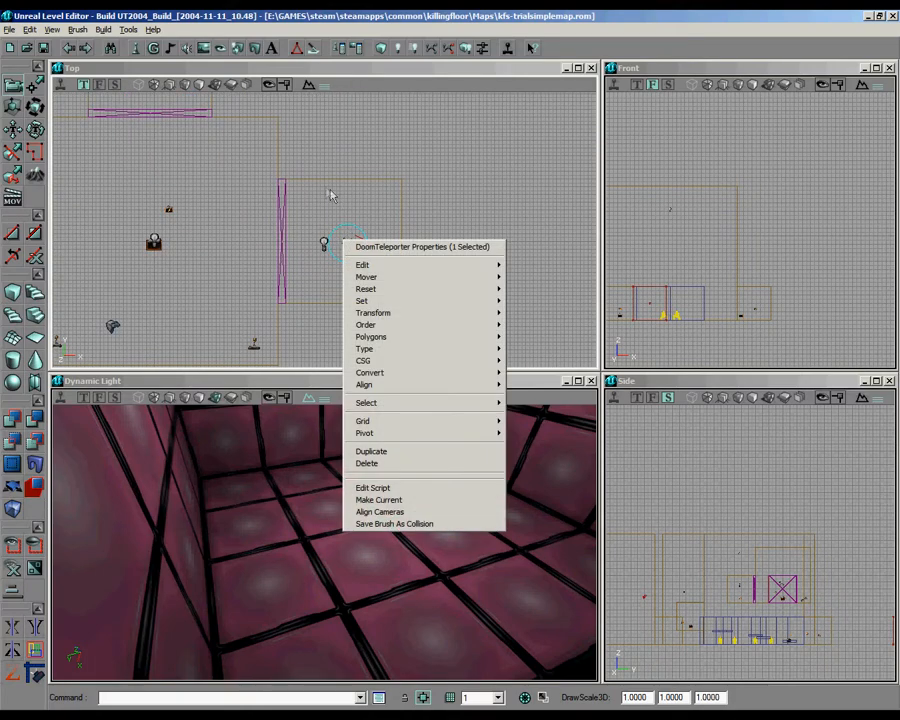
{"action": "left_click", "coordinate": [403, 248]}
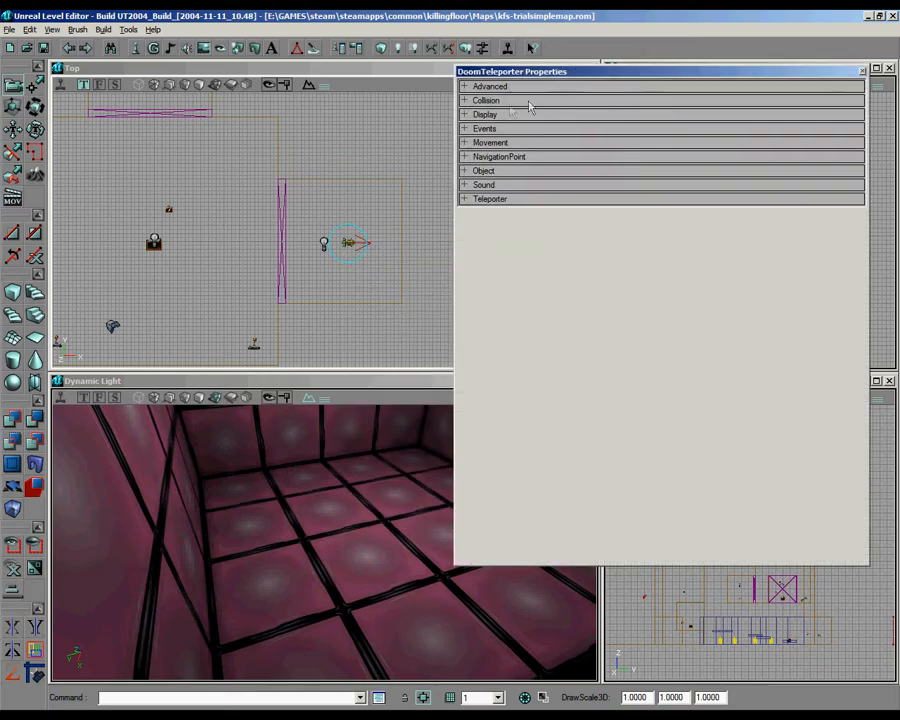
{"action": "left_click", "coordinate": [504, 128]}
{"action": "left_click", "coordinate": [682, 165]}
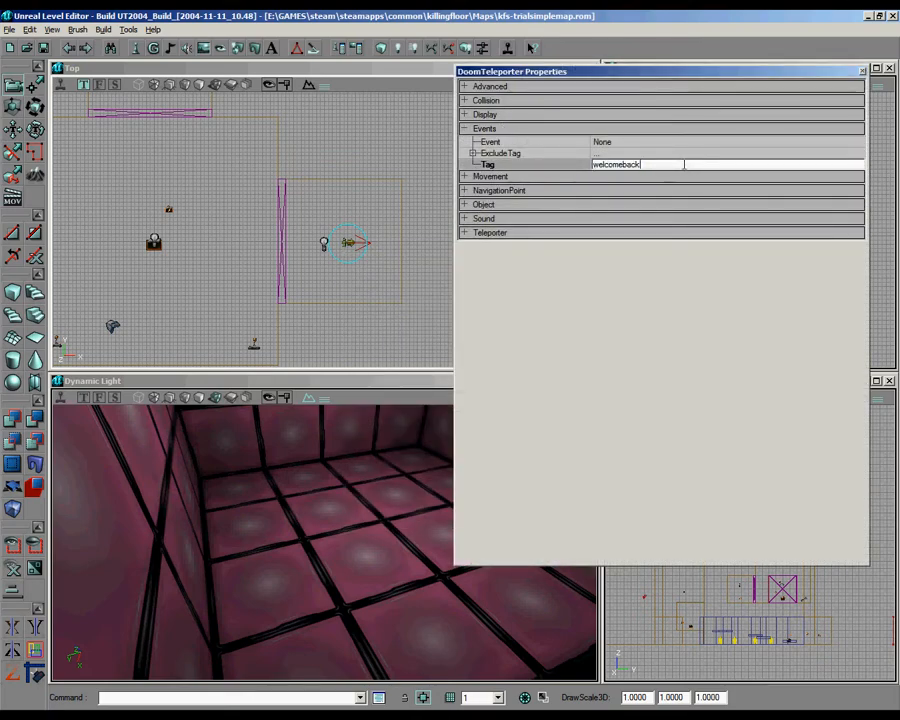
{"action": "left_click", "coordinate": [510, 232]}
{"action": "left_click", "coordinate": [612, 336]}
{"action": "left_click", "coordinate": [610, 336]}
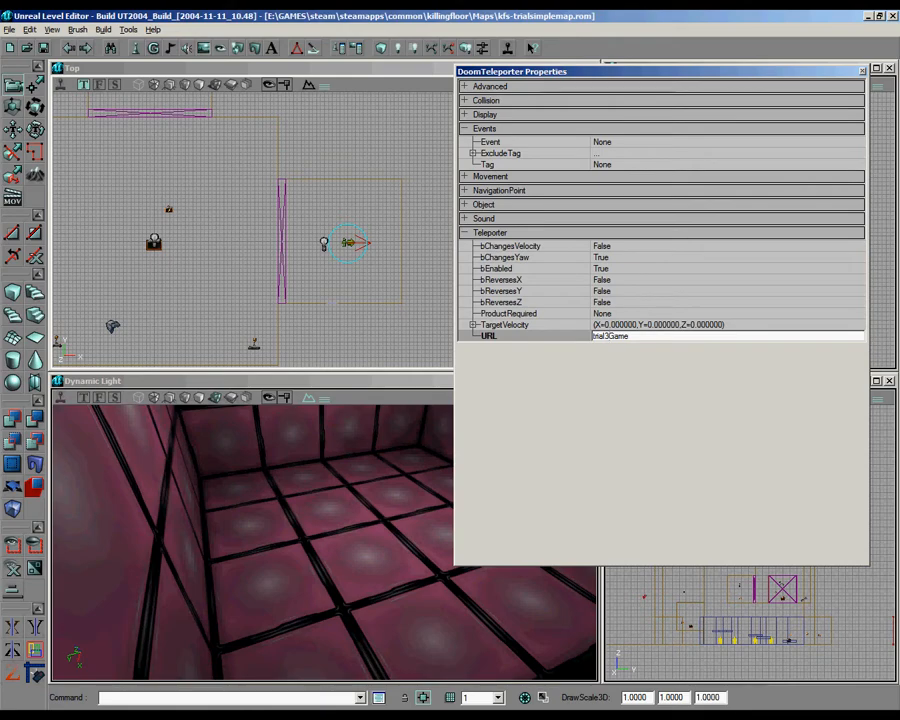
{"action": "scroll", "coordinate": [340, 250], "scroll_direction": "down", "scroll_amount": 5}
{"action": "scroll", "coordinate": [340, 250], "scroll_direction": "up", "scroll_amount": 4}
{"action": "left_click", "coordinate": [368, 262]}
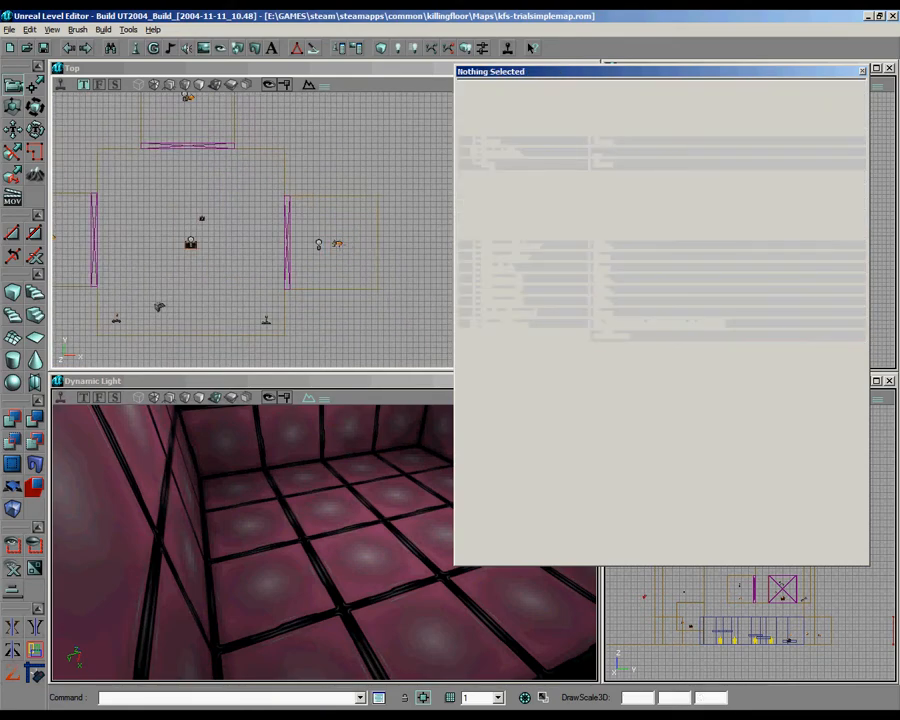
Step: Place a copy of the trial3Game teleporter in the third trial room's entrance alcove, set its Tag to trial3Game and clear its URL
{"action": "left_click", "coordinate": [338, 244]}
{"action": "left_click_drag", "start_coordinate": [346, 289], "coordinate": [346, 289], "text": "ctrl+shift"}
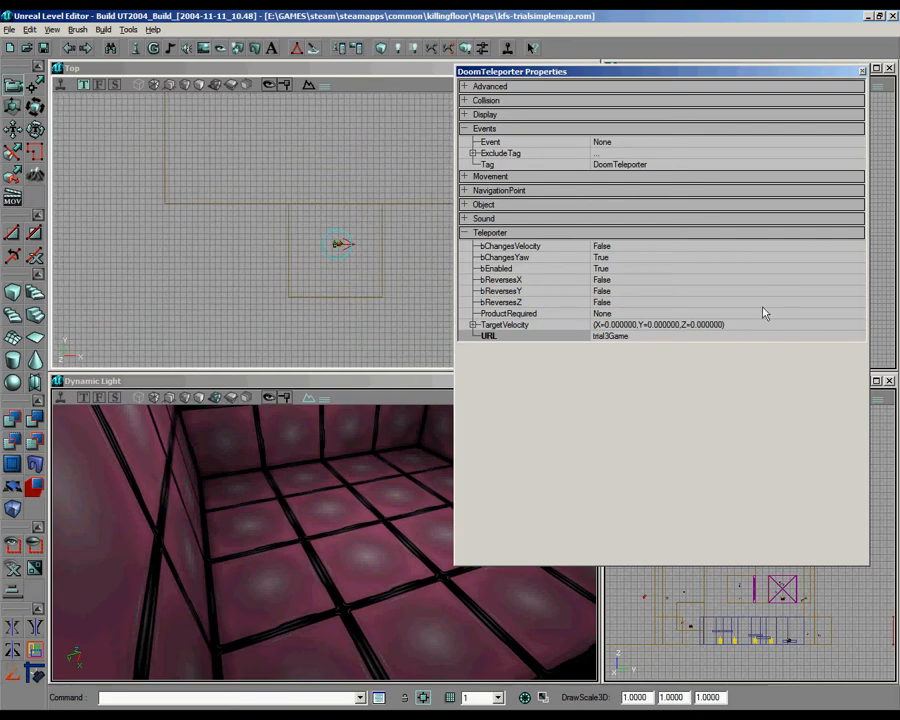
{"action": "left_click", "coordinate": [647, 336]}
{"action": "key", "text": "ctrl+c"}
{"action": "left_click", "coordinate": [632, 165]}
{"action": "key", "text": "ctrl+v"}
{"action": "left_click", "coordinate": [639, 337]}
{"action": "key", "text": "BackSpace"}
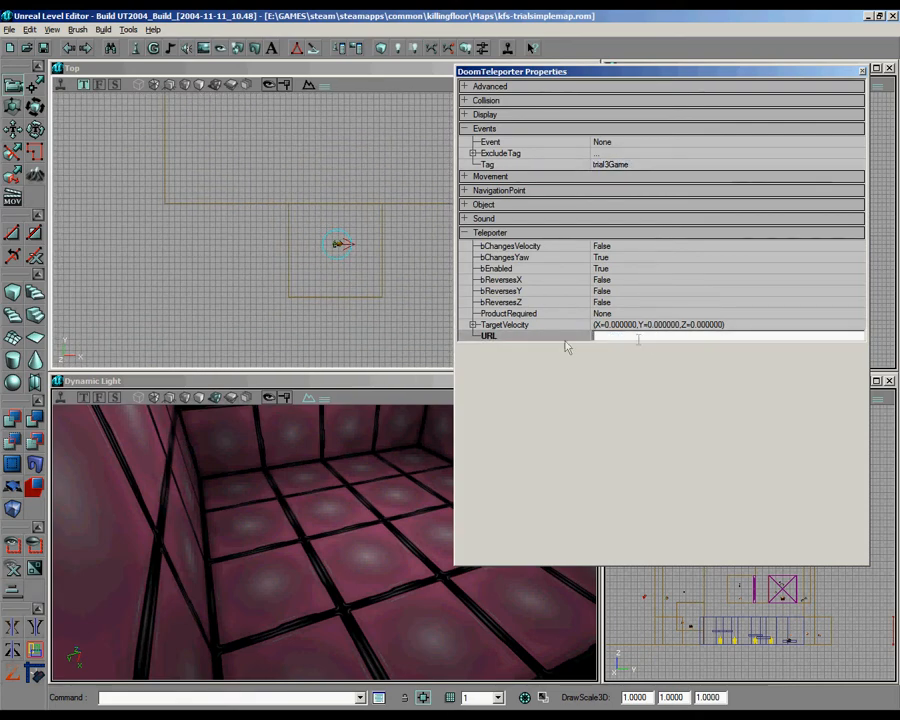
{"action": "left_click", "coordinate": [860, 72]}
Step: Rebuild the level geometry and inspect the pink third trial room and its blue alcove
{"action": "mouse_move", "coordinate": [323, 539]}
{"action": "right_mouse_down"}
{"action": "mouse_move", "coordinate": [294, 547]}
{"action": "mouse_move", "coordinate": [324, 542]}
{"action": "right_mouse_up"}
{"action": "left_click", "coordinate": [381, 48]}
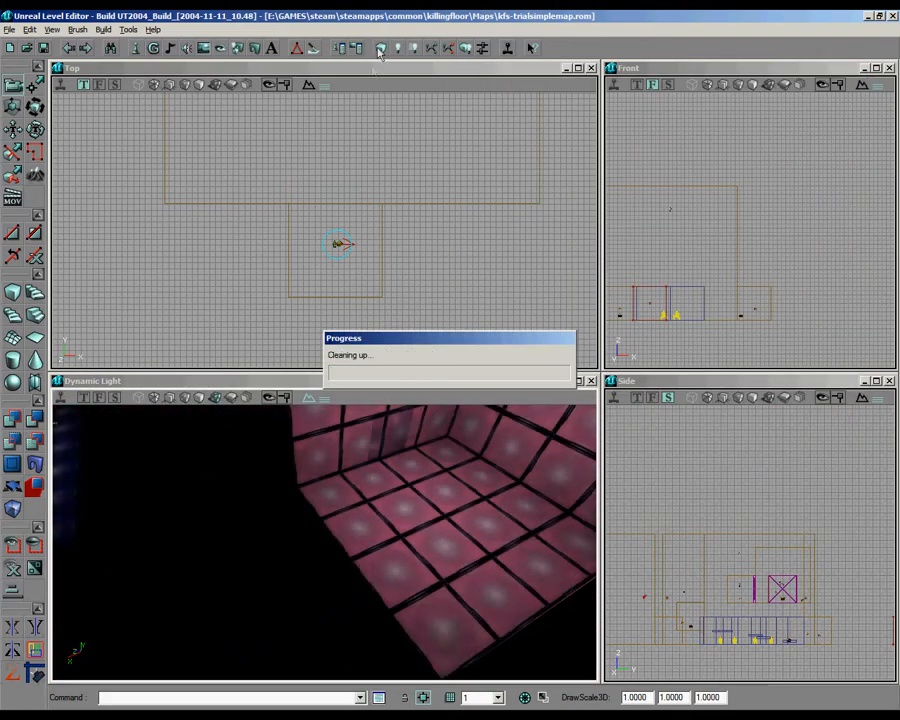
{"action": "right_click_drag", "start_coordinate": [472, 418], "coordinate": [468, 405]}
{"action": "left_click_drag", "start_coordinate": [468, 405], "coordinate": [468, 380]}
{"action": "right_click_drag", "start_coordinate": [468, 380], "coordinate": [480, 400]}
{"action": "left_click_drag", "start_coordinate": [480, 400], "coordinate": [472, 388]}
{"action": "left_click_drag", "start_coordinate": [421, 533], "coordinate": [323, 539]}
{"action": "right_click_drag", "start_coordinate": [323, 539], "coordinate": [325, 542]}
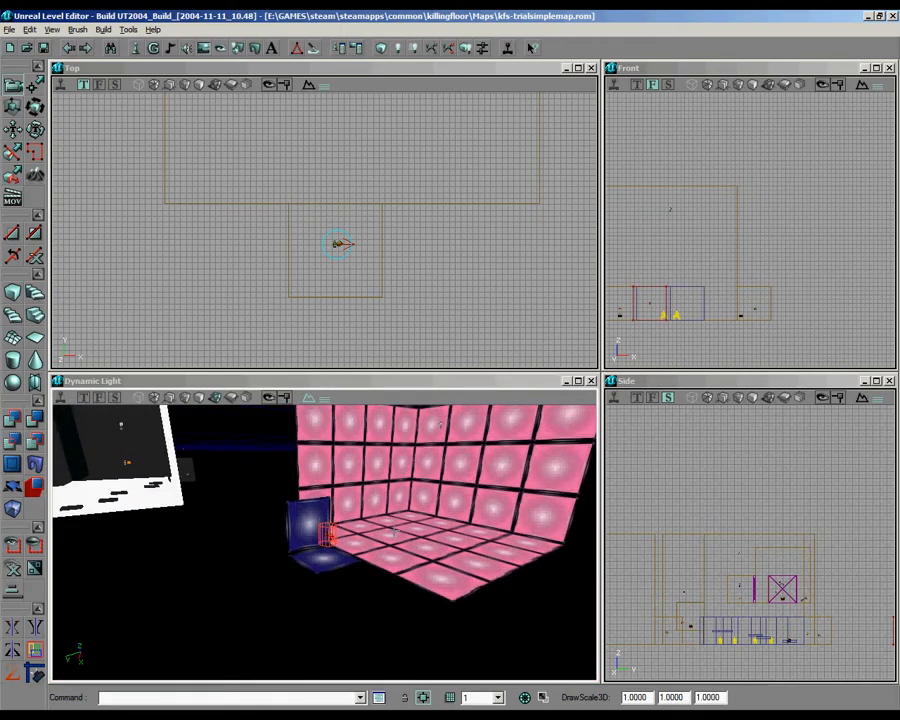
{"action": "left_click_drag", "start_coordinate": [325, 542], "coordinate": [320, 490]}
{"action": "right_click_drag", "start_coordinate": [320, 490], "coordinate": [325, 470]}
{"action": "right_click_drag", "start_coordinate": [349, 530], "coordinate": [345, 568]}
{"action": "left_click_drag", "start_coordinate": [345, 568], "coordinate": [348, 480]}
Step: Place a DoomBFGPickup on the pink trial room's floor, in front of the blue entrance alcove
{"action": "left_click_drag", "start_coordinate": [345, 250], "coordinate": [374, 146]}
{"action": "left_click_drag", "start_coordinate": [374, 359], "coordinate": [322, 146]}
{"action": "left_click_drag", "start_coordinate": [361, 237], "coordinate": [352, 114]}
{"action": "scroll", "coordinate": [351, 263], "scroll_direction": "down", "scroll_amount": 3}
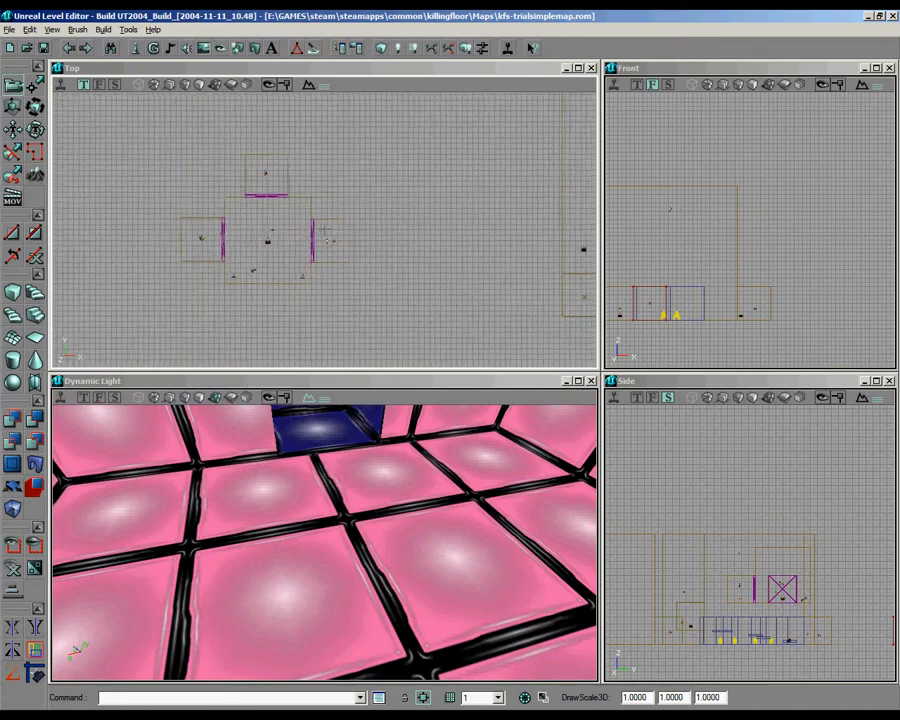
{"action": "scroll", "coordinate": [351, 263], "scroll_direction": "up", "scroll_amount": 4}
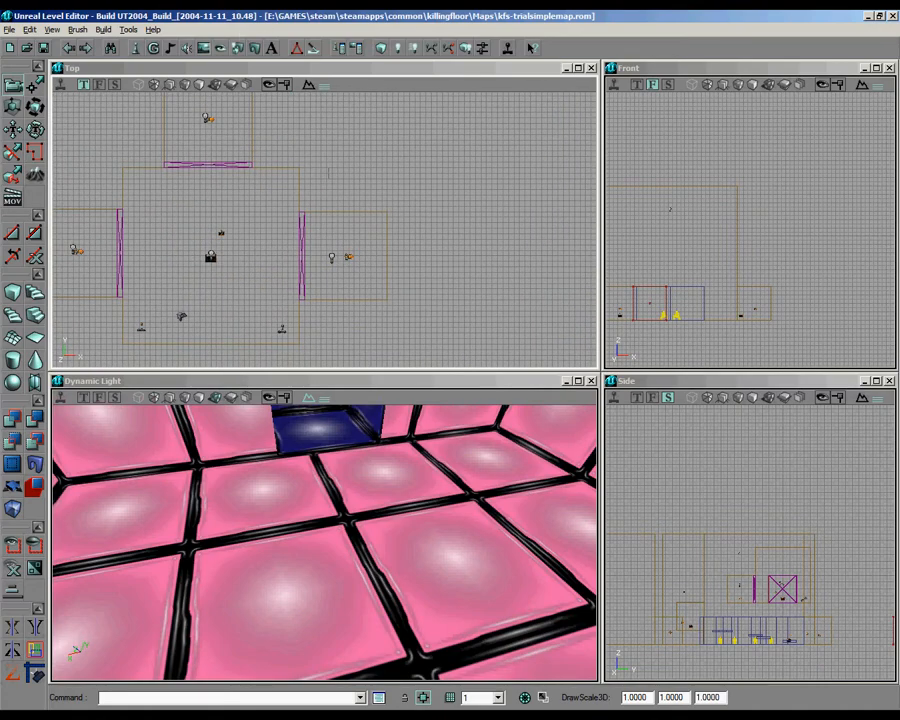
{"action": "left_click_drag", "start_coordinate": [329, 173], "coordinate": [157, 112]}
{"action": "left_click", "coordinate": [138, 49]}
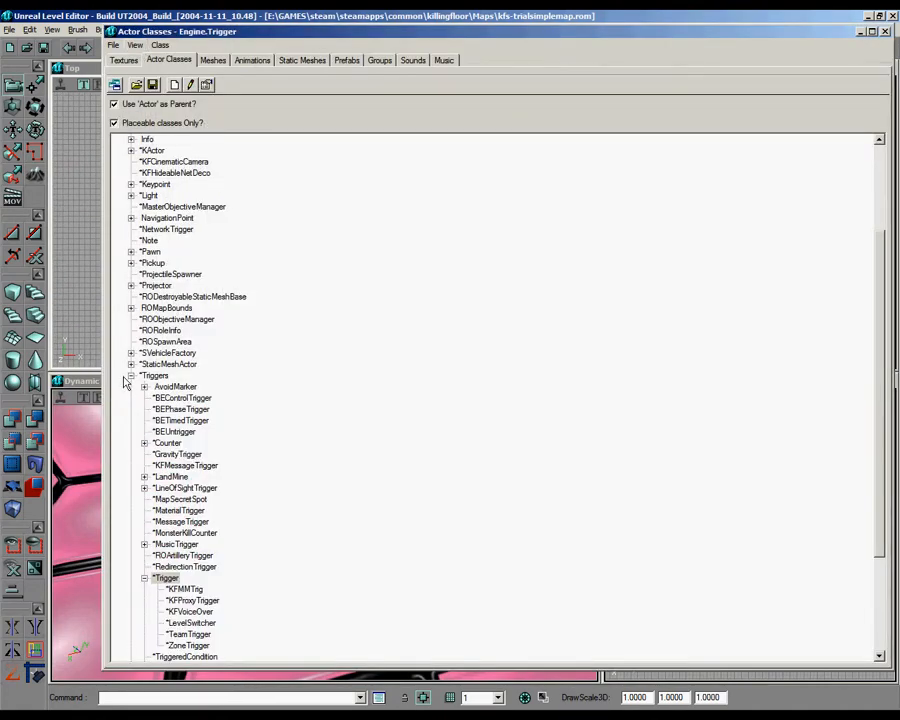
{"action": "left_click", "coordinate": [131, 376]}
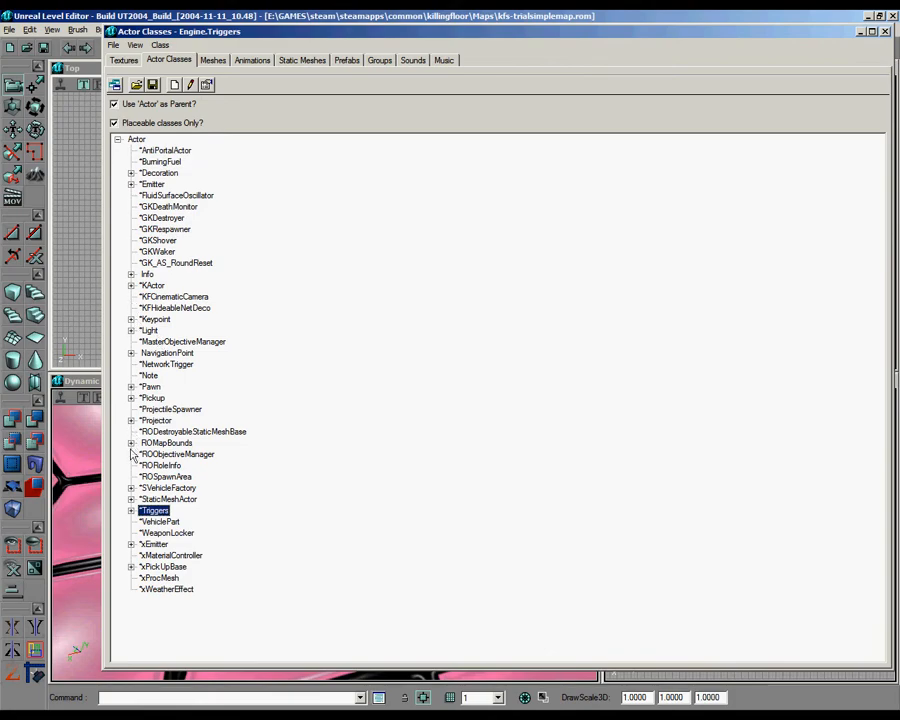
{"action": "left_click", "coordinate": [131, 398]}
{"action": "left_click", "coordinate": [144, 465]}
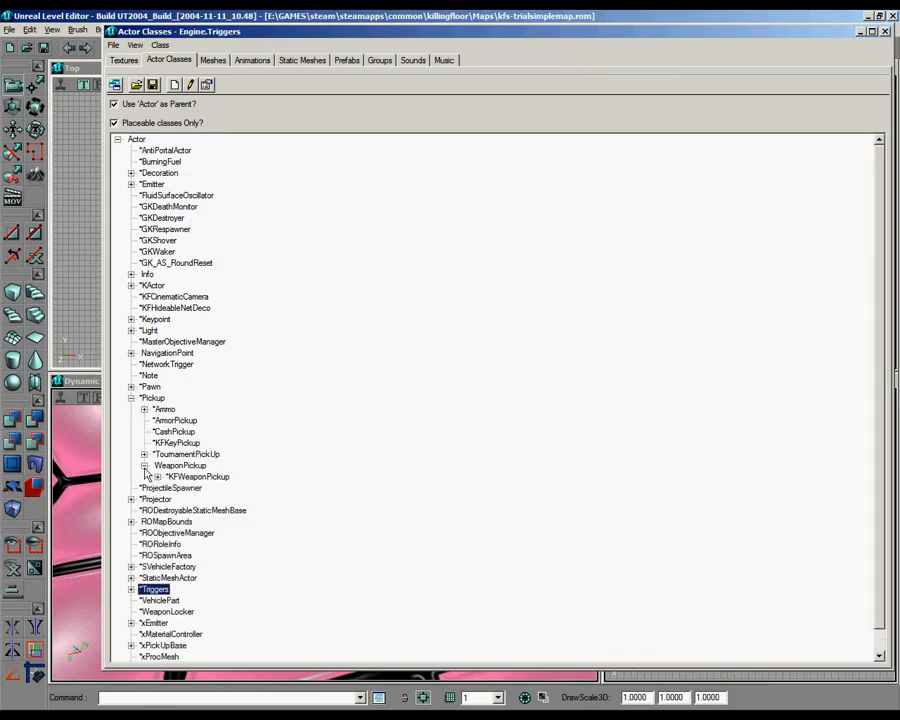
{"action": "left_click", "coordinate": [158, 477]}
{"action": "left_click", "coordinate": [171, 409]}
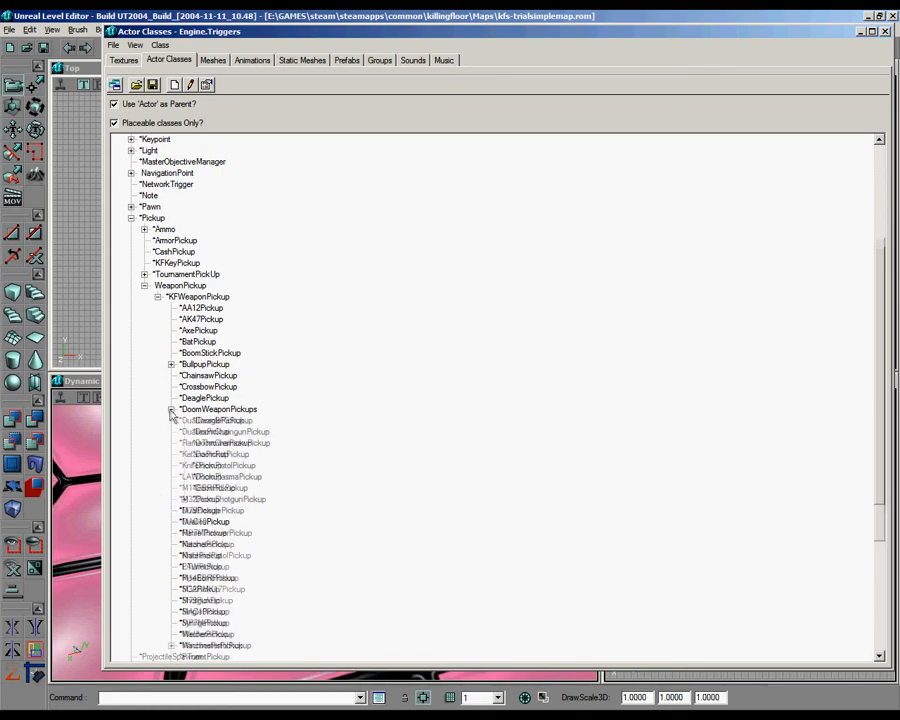
{"action": "left_click", "coordinate": [860, 33]}
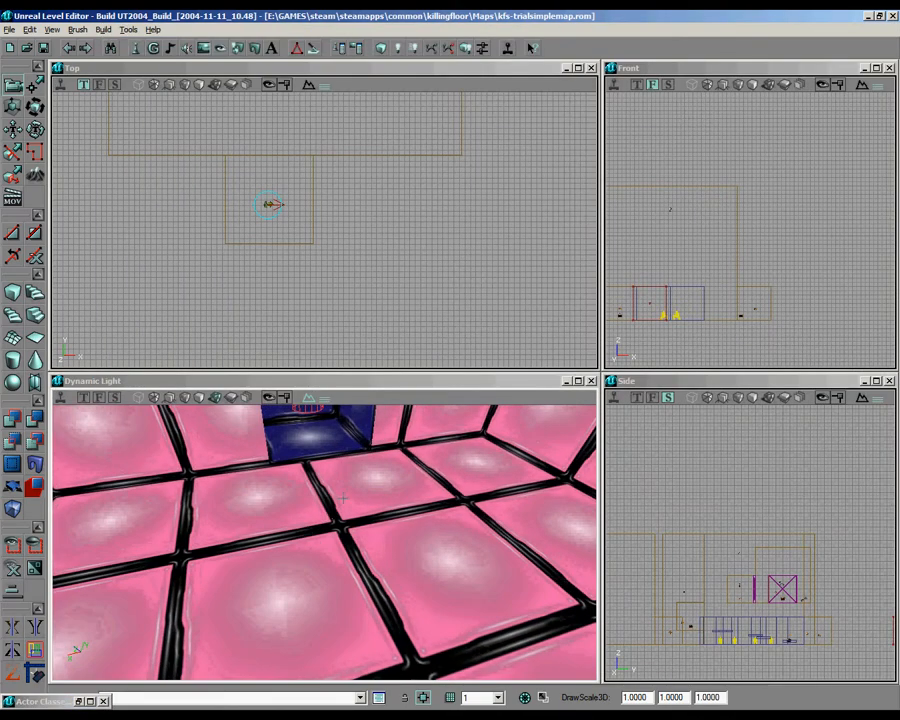
{"action": "right_click", "coordinate": [403, 483]}
{"action": "left_click", "coordinate": [400, 535]}
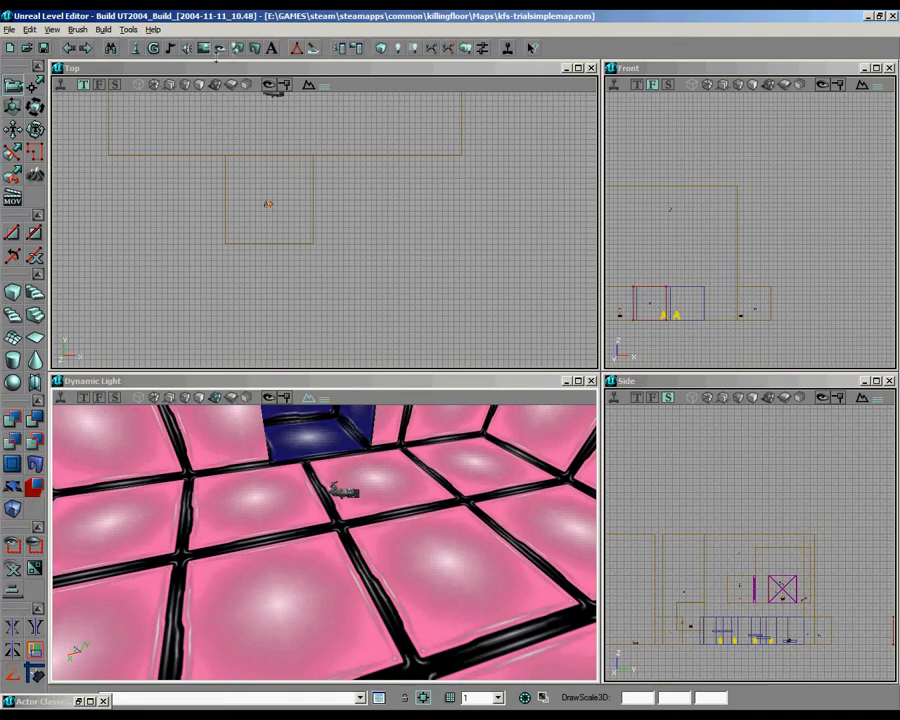
Step: Place five DoomPlasmaBattery ammo pickups on the floor around the BFG pickup
{"action": "left_click", "coordinate": [140, 49]}
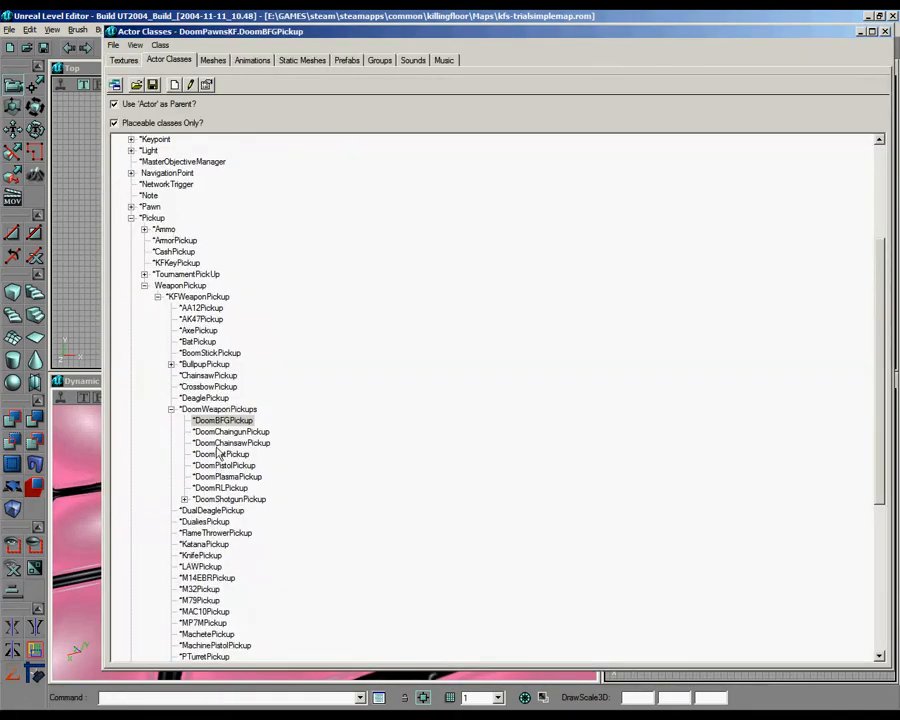
{"action": "left_click", "coordinate": [144, 286]}
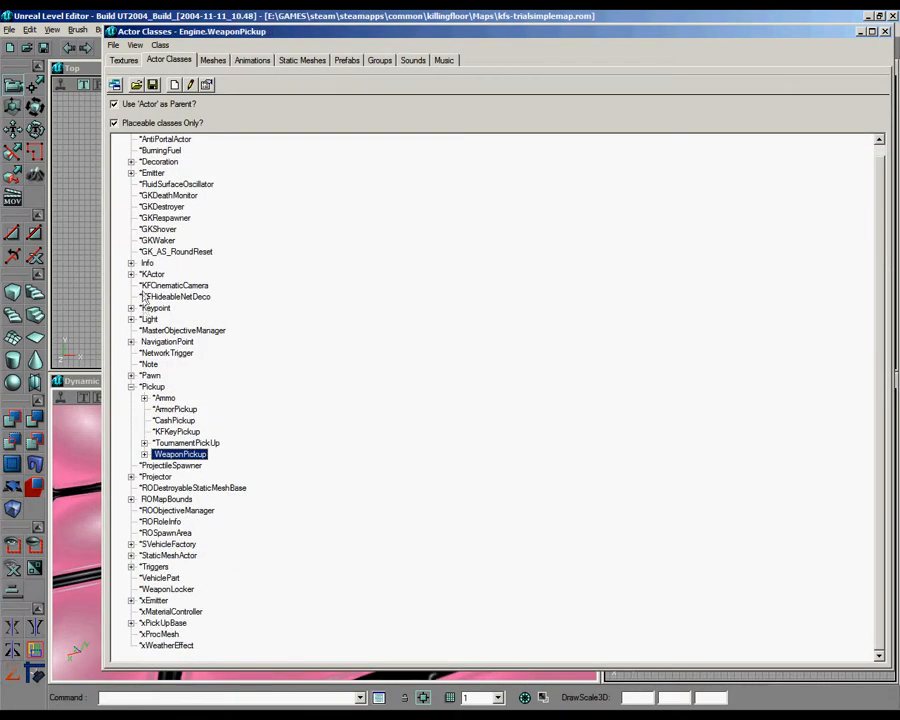
{"action": "left_click", "coordinate": [144, 398]}
{"action": "left_click", "coordinate": [157, 409]}
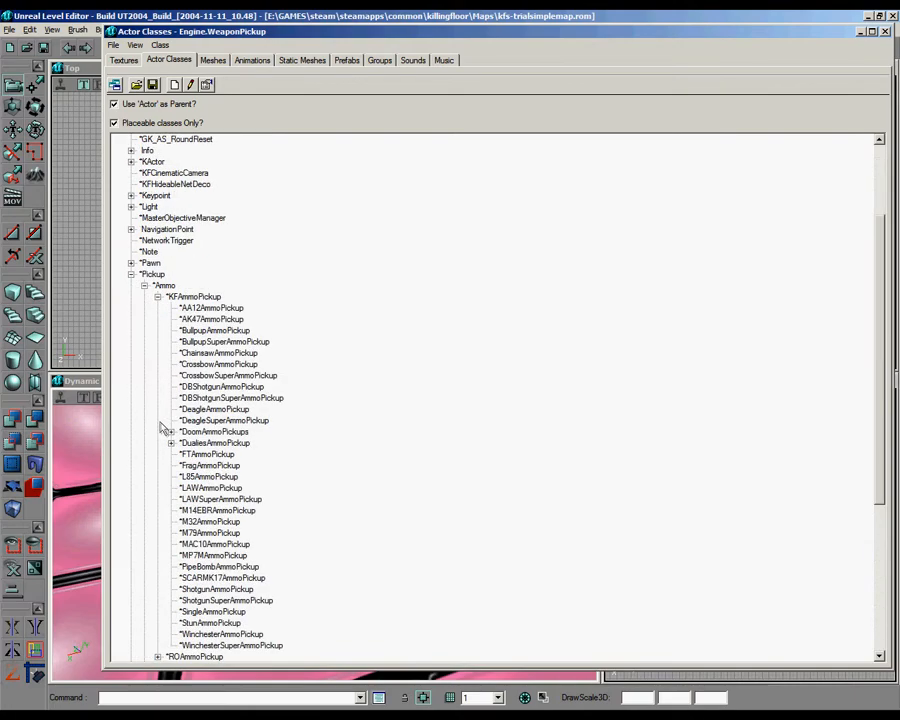
{"action": "left_click", "coordinate": [171, 432]}
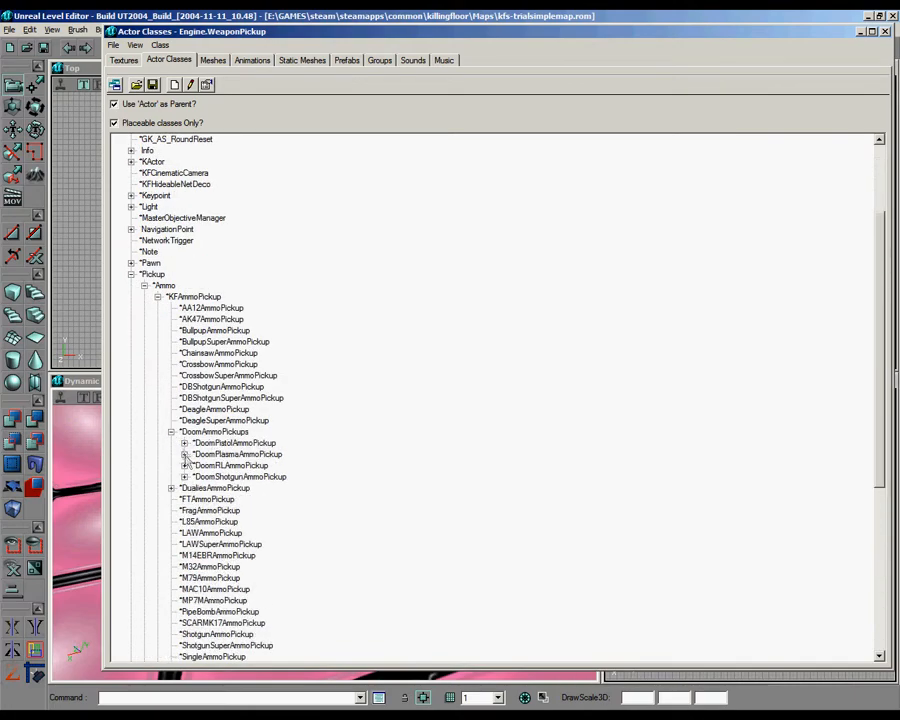
{"action": "left_click", "coordinate": [184, 455]}
{"action": "left_click", "coordinate": [220, 466]}
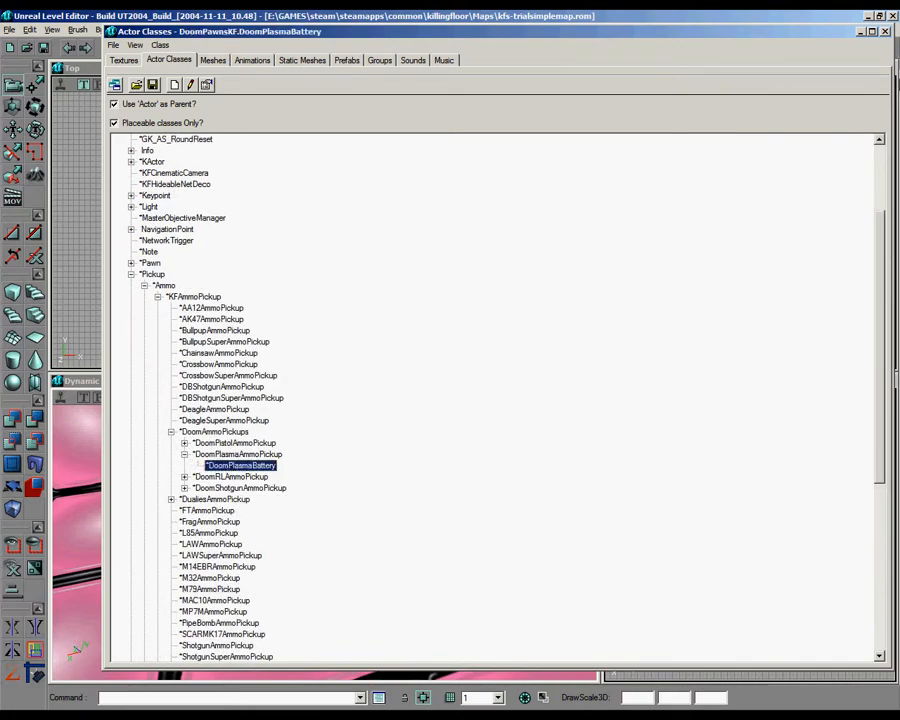
{"action": "left_click", "coordinate": [884, 32]}
{"action": "right_click", "coordinate": [281, 508]}
{"action": "left_click", "coordinate": [325, 546]}
{"action": "right_click", "coordinate": [286, 545]}
{"action": "left_click", "coordinate": [348, 376]}
{"action": "right_click", "coordinate": [412, 500]}
{"action": "left_click", "coordinate": [440, 534]}
{"action": "right_click", "coordinate": [458, 517]}
{"action": "left_click", "coordinate": [498, 352]}
{"action": "right_click", "coordinate": [391, 534]}
{"action": "left_click", "coordinate": [463, 367]}
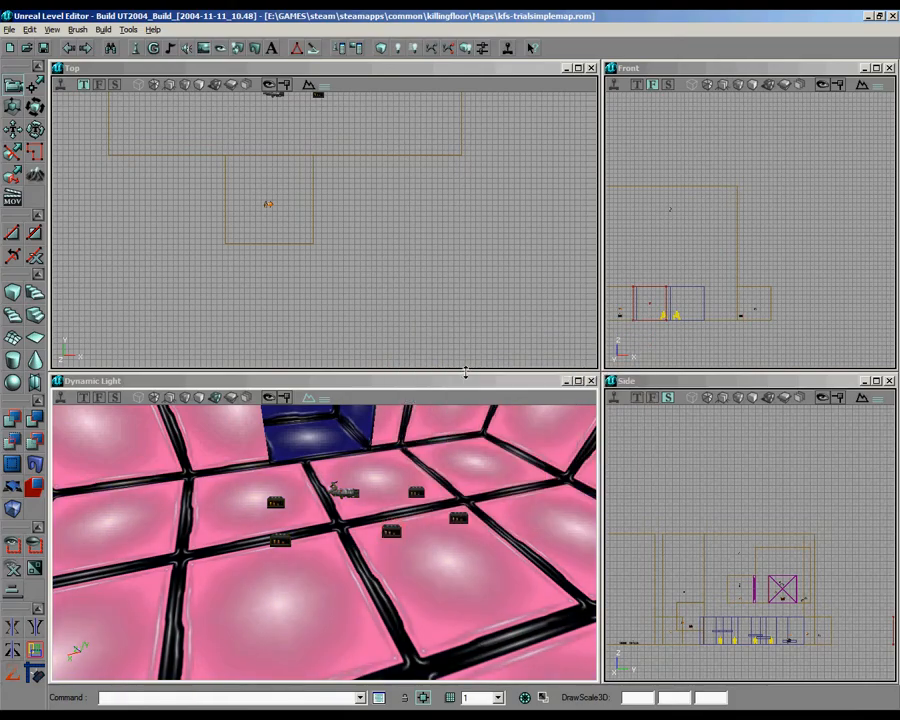
Step: Copy the turret room's trigger into the pink trial room, between the BFG pickup and the entrance alcove
{"action": "mouse_move", "coordinate": [452, 290]}
{"action": "left_mouse_down"}
{"action": "mouse_move", "coordinate": [452, 335]}
{"action": "mouse_move", "coordinate": [452, 290]}
{"action": "left_mouse_up"}
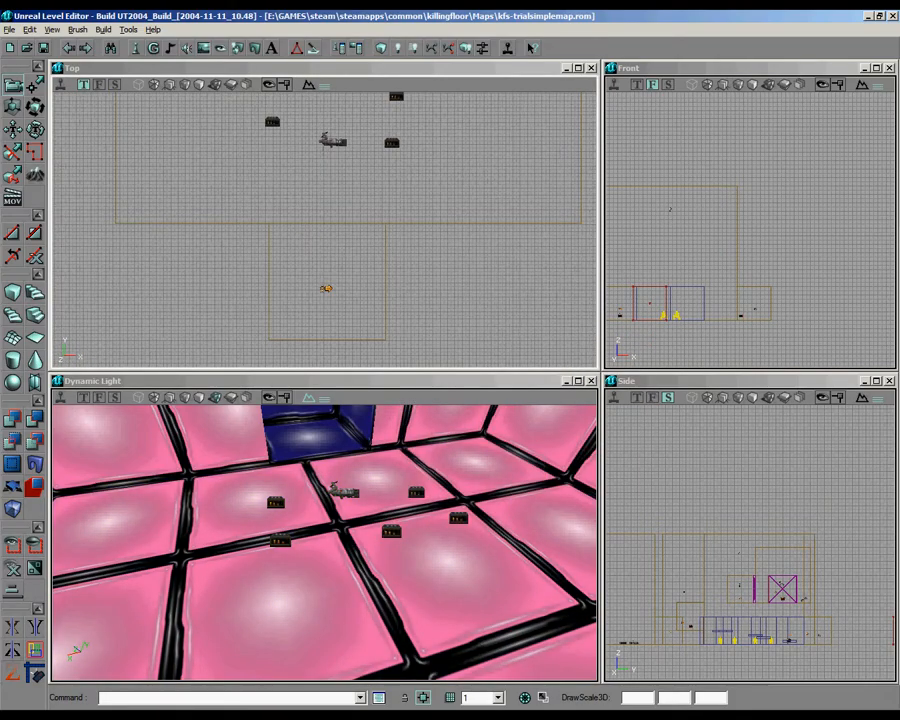
{"action": "scroll", "coordinate": [325, 230], "scroll_direction": "down", "scroll_amount": 5}
{"action": "left_click_drag", "start_coordinate": [400, 262], "coordinate": [215, 196]}
{"action": "scroll", "coordinate": [325, 230], "scroll_direction": "up", "scroll_amount": 3}
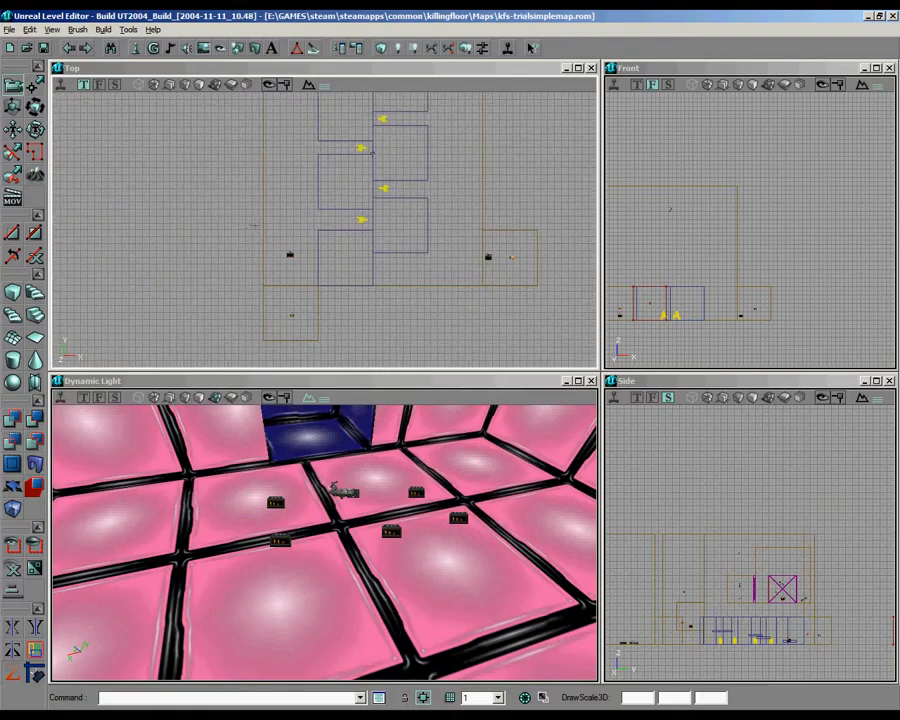
{"action": "left_click", "coordinate": [290, 255]}
{"action": "left_click_drag", "start_coordinate": [316, 262], "coordinate": [23, 68], "text": "ctrl+shift"}
{"action": "right_click_drag", "start_coordinate": [330, 500], "coordinate": [360, 477]}
{"action": "scroll", "coordinate": [316, 262], "scroll_direction": "up", "scroll_amount": 3}
{"action": "left_click_drag", "start_coordinate": [311, 275], "coordinate": [324, 230]}
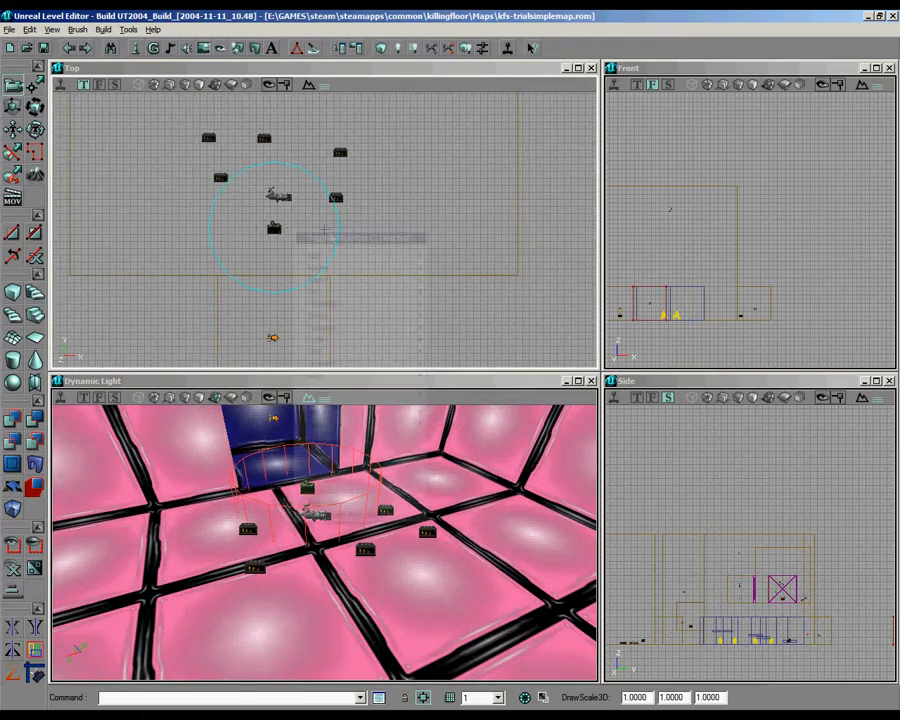
Step: Set the Event of the pink room's trigger to cyber and check its Trigger settings
{"action": "right_click", "coordinate": [281, 228]}
{"action": "left_click", "coordinate": [318, 236]}
{"action": "left_click", "coordinate": [501, 128]}
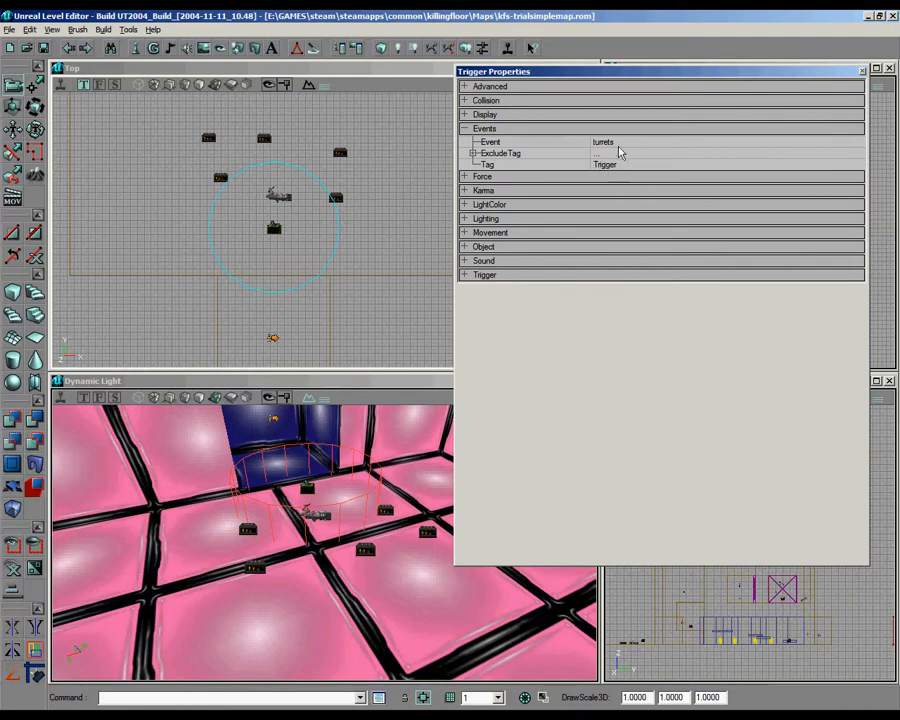
{"action": "left_click", "coordinate": [615, 142]}
{"action": "type", "text": "cyber"}
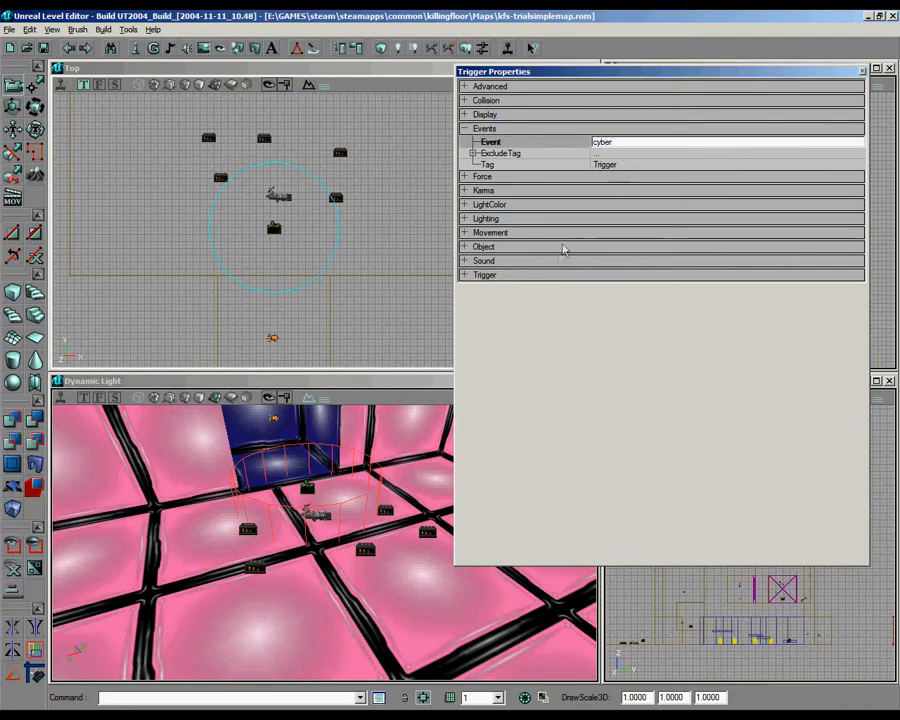
{"action": "left_click", "coordinate": [565, 274]}
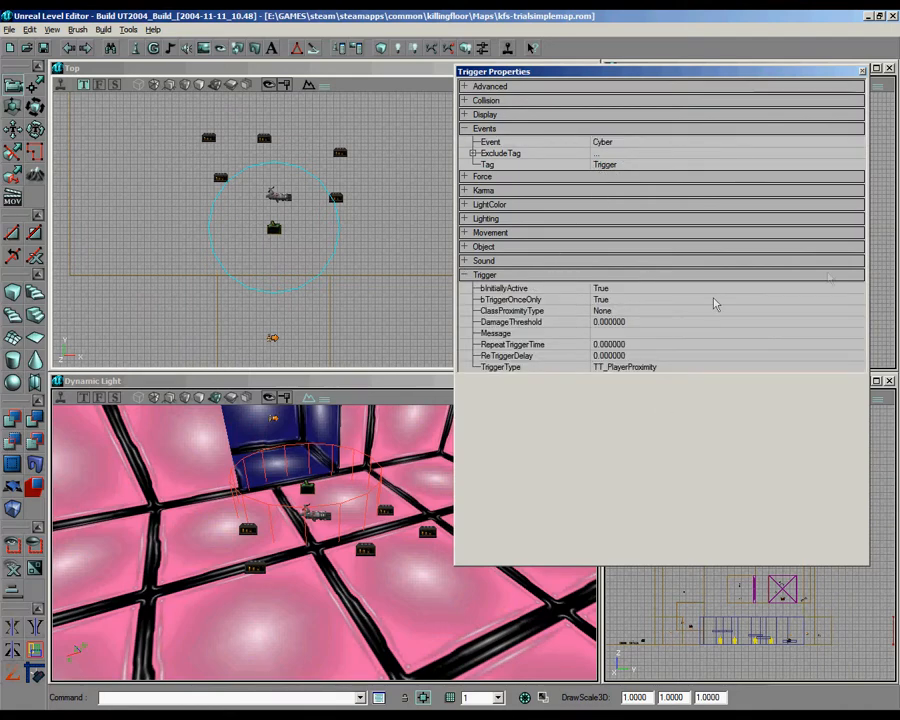
{"action": "left_click", "coordinate": [862, 71]}
Step: Look through the Triggers branch of the actor classes for a suitable trigger type
{"action": "scroll", "coordinate": [370, 170], "scroll_direction": "down", "scroll_amount": 4}
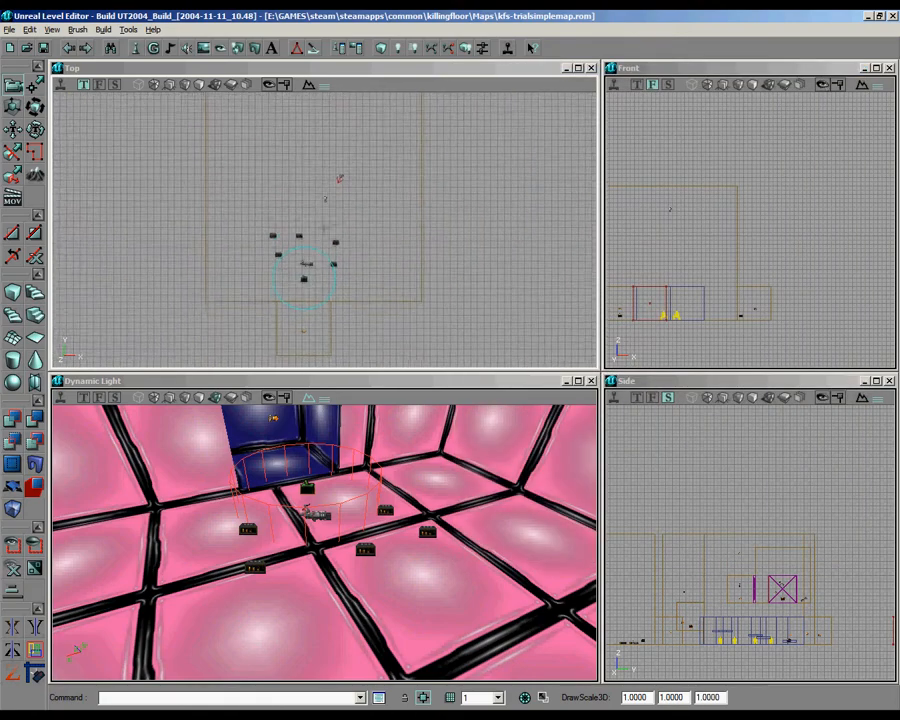
{"action": "left_click", "coordinate": [137, 50]}
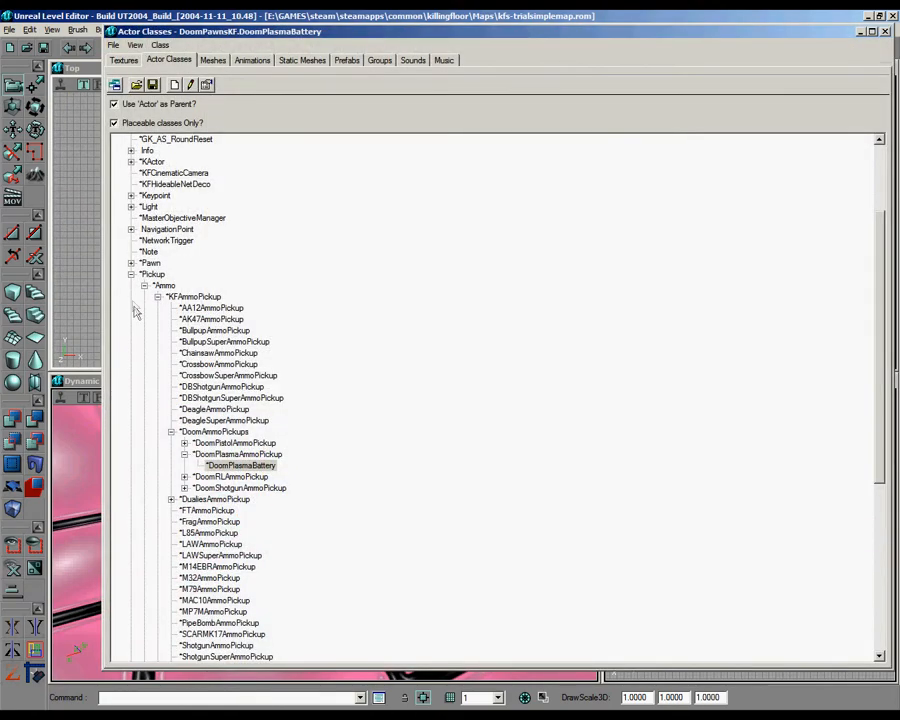
{"action": "left_click", "coordinate": [129, 271]}
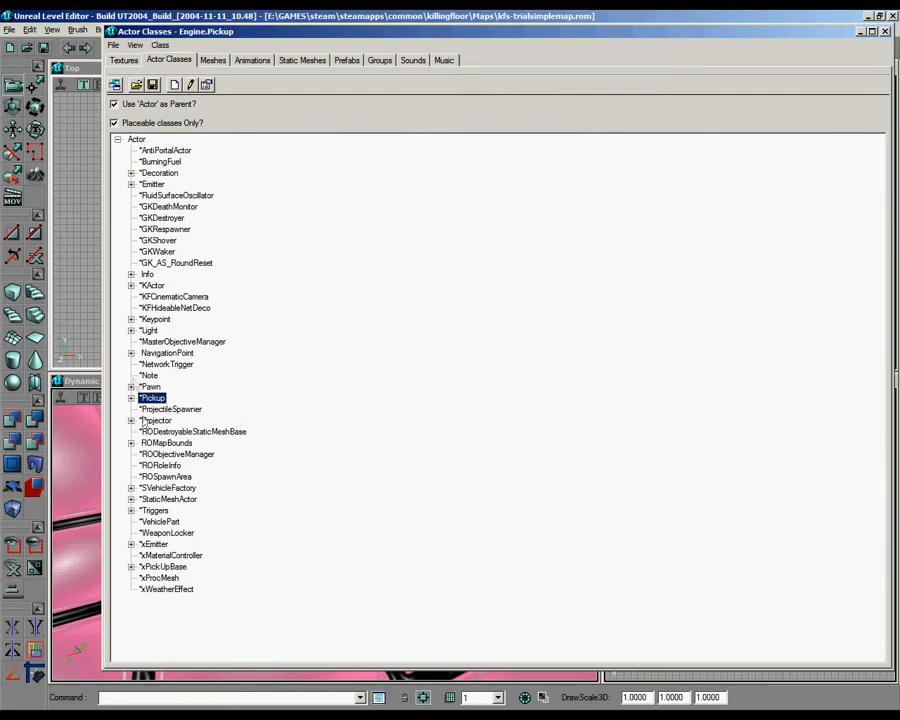
{"action": "left_click", "coordinate": [135, 509]}
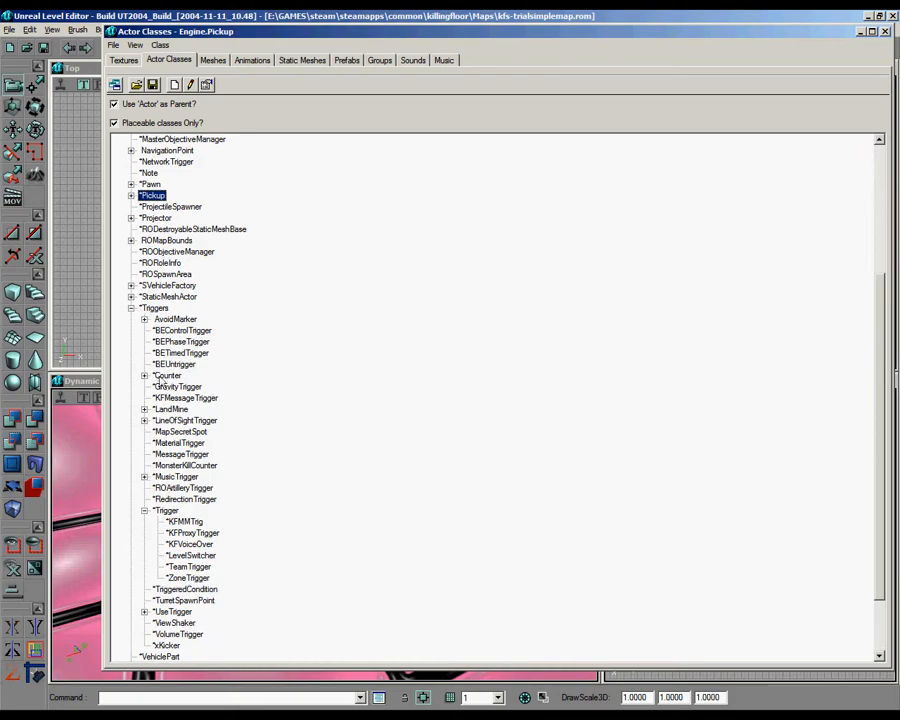
{"action": "left_click", "coordinate": [145, 511]}
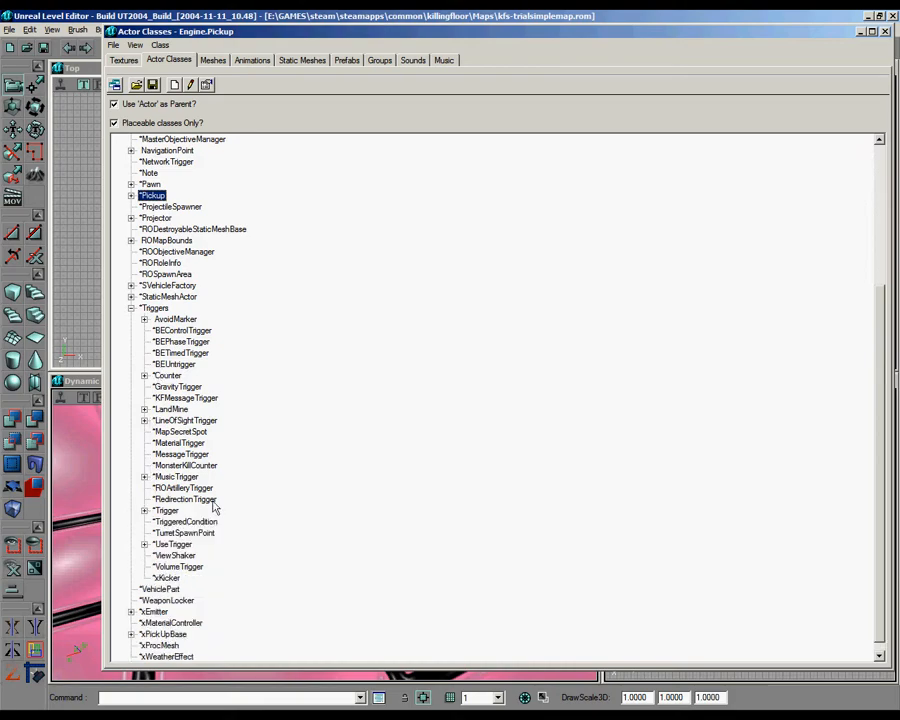
{"action": "scroll", "coordinate": [242, 479], "scroll_direction": "down", "scroll_amount": 1}
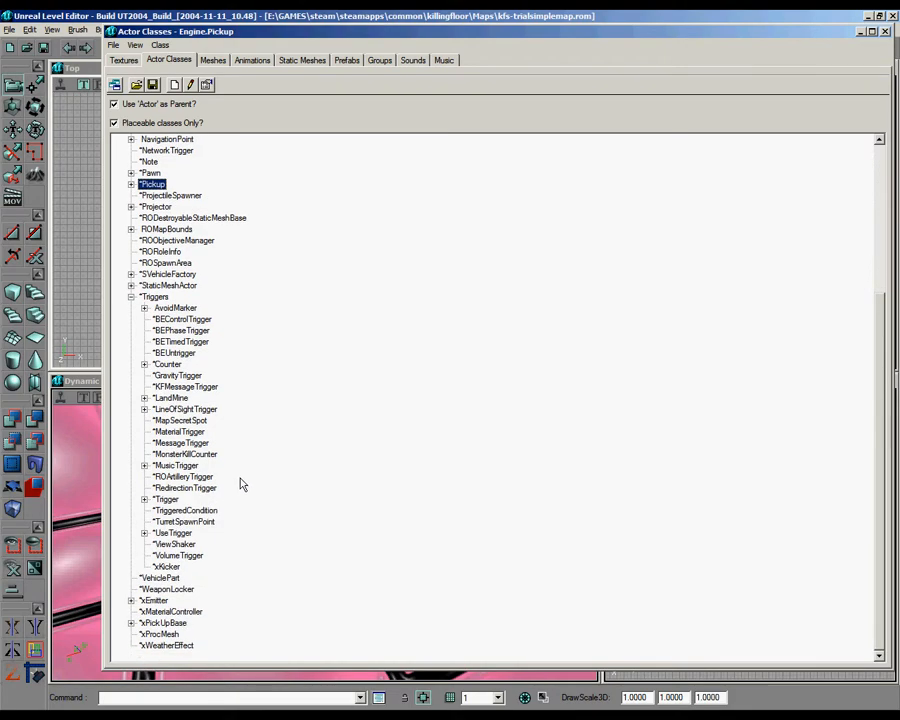
{"action": "left_click", "coordinate": [144, 499]}
{"action": "left_click", "coordinate": [144, 499]}
{"action": "left_click_drag", "start_coordinate": [467, 32], "coordinate": [816, 31]}
{"action": "mouse_move", "coordinate": [321, 274]}
{"action": "right_mouse_down"}
{"action": "mouse_move", "coordinate": [316, 256]}
{"action": "mouse_move", "coordinate": [306, 270]}
{"action": "right_mouse_up"}
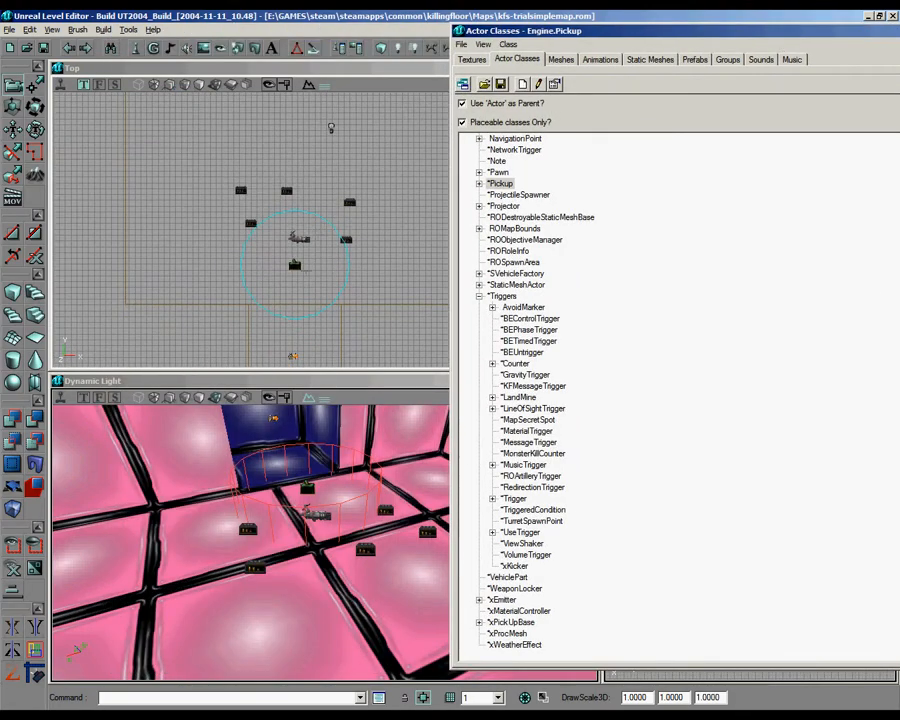
{"action": "left_click_drag", "start_coordinate": [860, 33], "coordinate": [639, 43]}
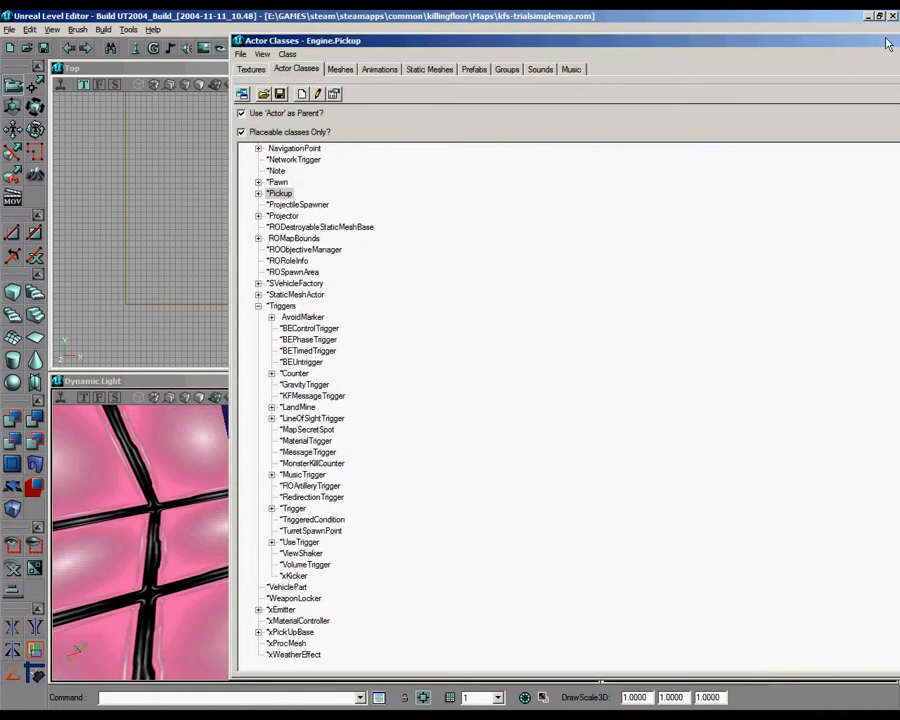
{"action": "left_click_drag", "start_coordinate": [886, 41], "coordinate": [753, 45]}
{"action": "left_click", "coordinate": [880, 46]}
{"action": "right_click", "coordinate": [298, 266]}
{"action": "left_click", "coordinate": [318, 274]}
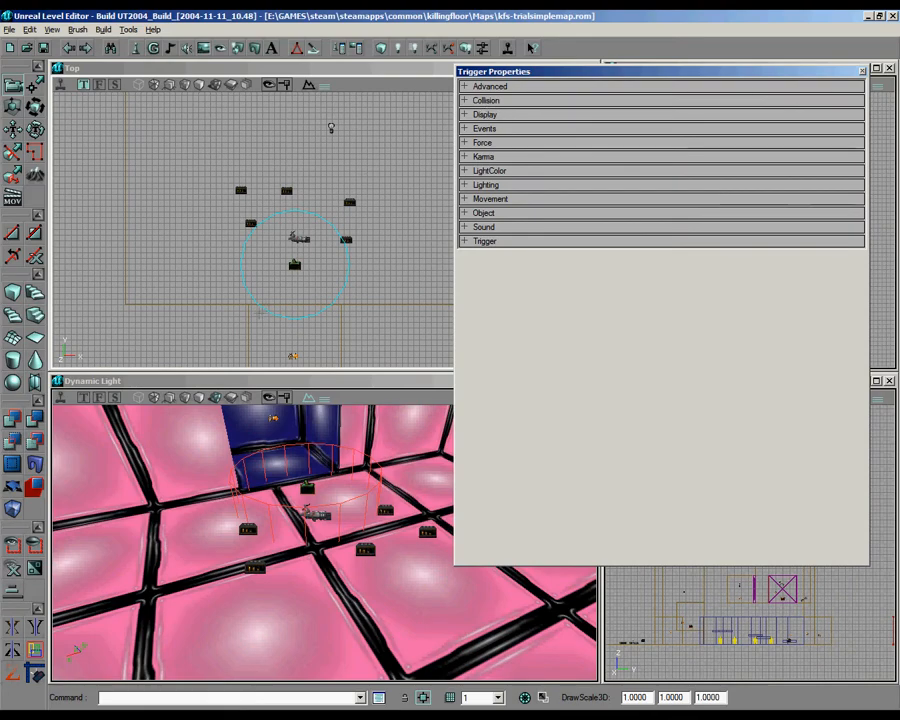
{"action": "left_click", "coordinate": [864, 72]}
{"action": "scroll", "coordinate": [219, 162], "scroll_direction": "up", "scroll_amount": 4}
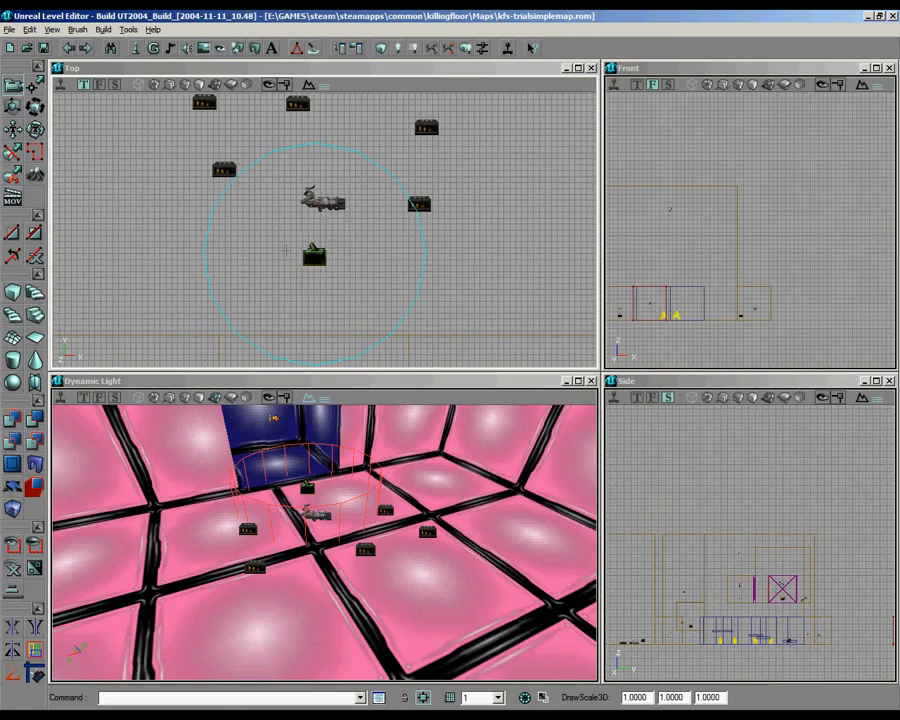
{"action": "right_click", "coordinate": [321, 256]}
{"action": "left_click", "coordinate": [348, 264]}
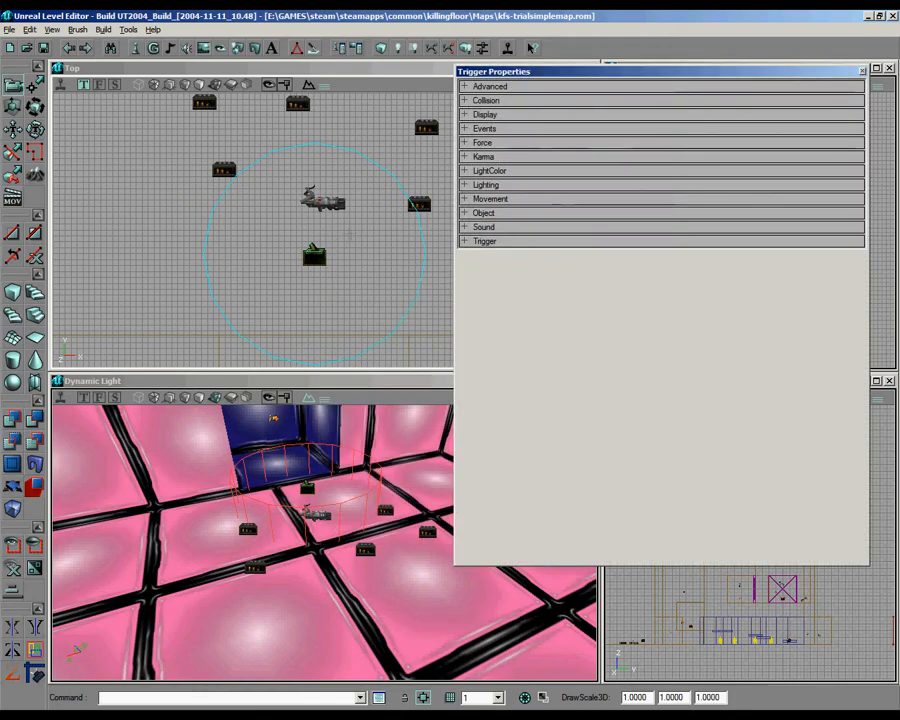
{"action": "scroll", "coordinate": [353, 161], "scroll_direction": "down", "scroll_amount": 8}
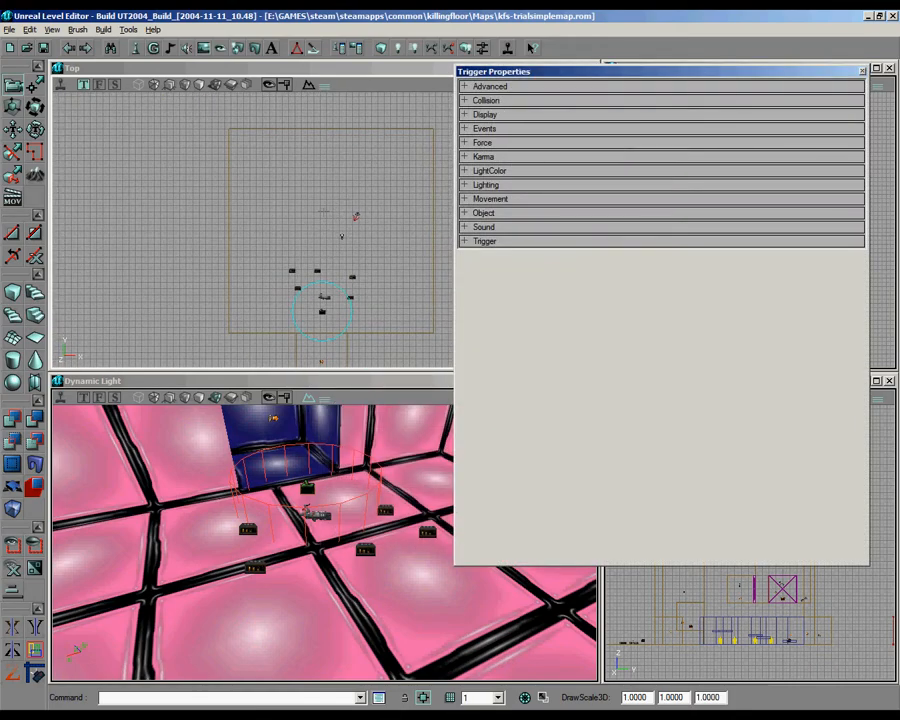
{"action": "left_click_drag", "start_coordinate": [338, 198], "coordinate": [309, 209]}
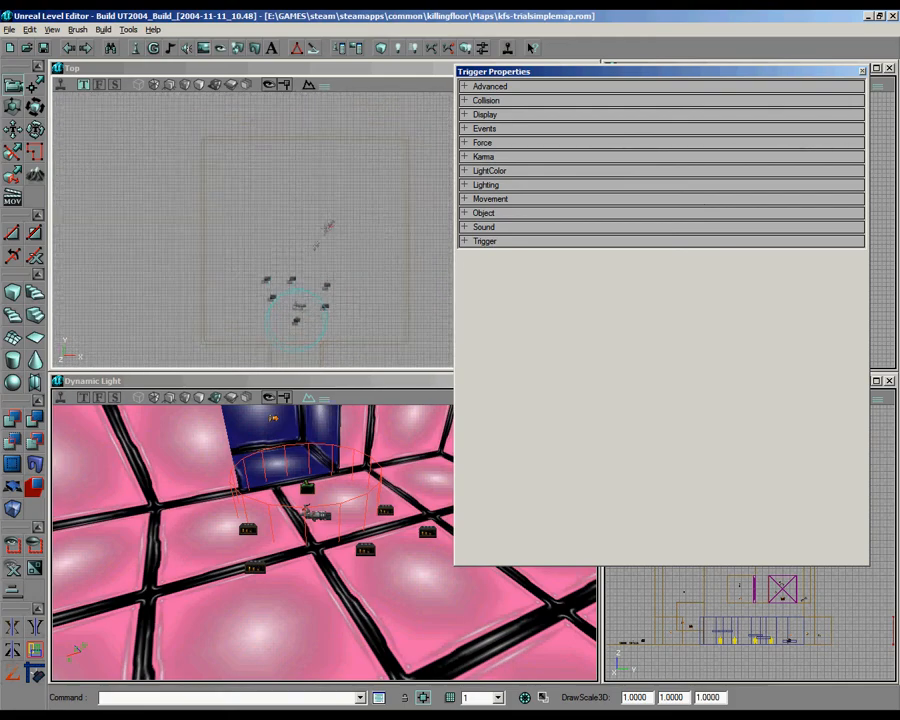
{"action": "scroll", "coordinate": [309, 209], "scroll_direction": "up", "scroll_amount": 2}
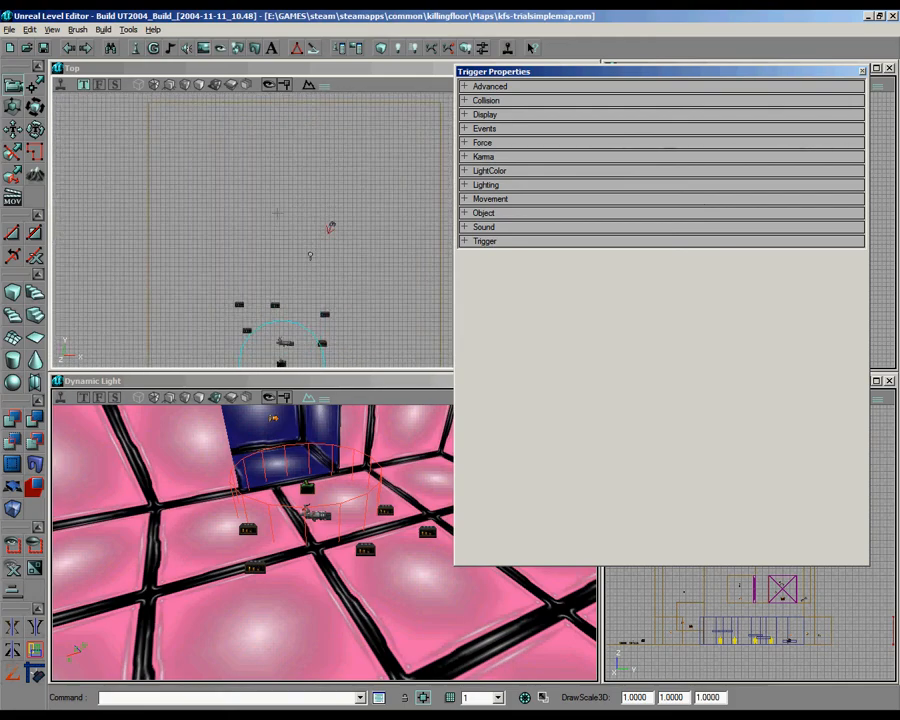
{"action": "scroll", "coordinate": [325, 230], "scroll_direction": "down", "scroll_amount": 3}
{"action": "left_click_drag", "start_coordinate": [325, 230], "coordinate": [276, 180]}
{"action": "scroll", "coordinate": [331, 166], "scroll_direction": "up", "scroll_amount": 5}
{"action": "scroll", "coordinate": [327, 221], "scroll_direction": "up", "scroll_amount": 2}
Step: Set the Event of the pink room's trigger to pinky
{"action": "right_click", "coordinate": [256, 284]}
{"action": "left_click", "coordinate": [300, 287]}
{"action": "left_click", "coordinate": [502, 129]}
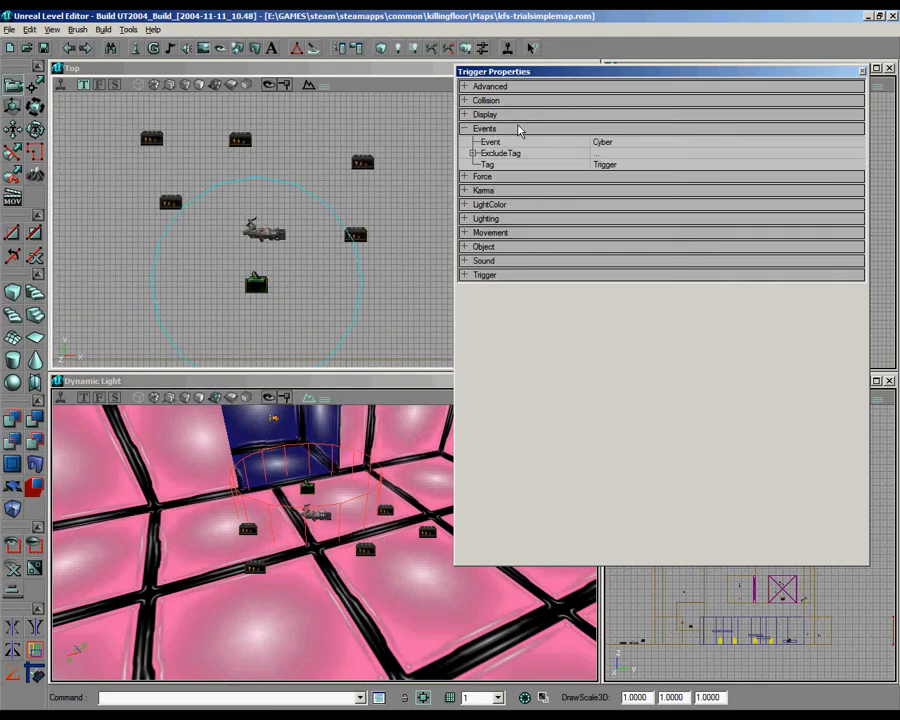
{"action": "left_click", "coordinate": [501, 142]}
{"action": "left_click", "coordinate": [502, 130]}
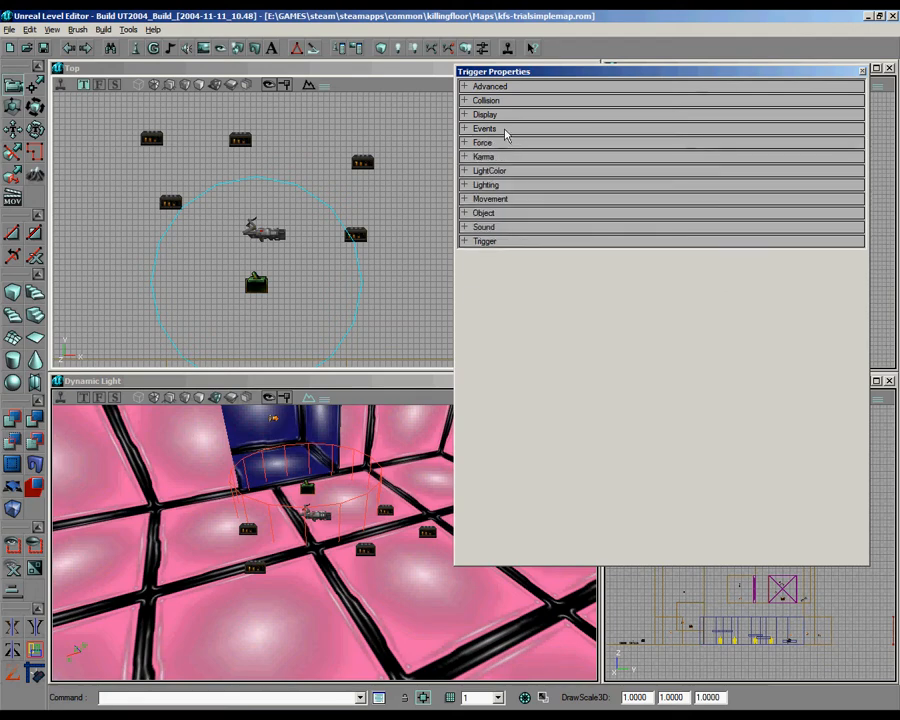
{"action": "left_click", "coordinate": [505, 129]}
{"action": "left_click", "coordinate": [505, 142]}
{"action": "left_click", "coordinate": [506, 130]}
{"action": "left_click", "coordinate": [502, 130]}
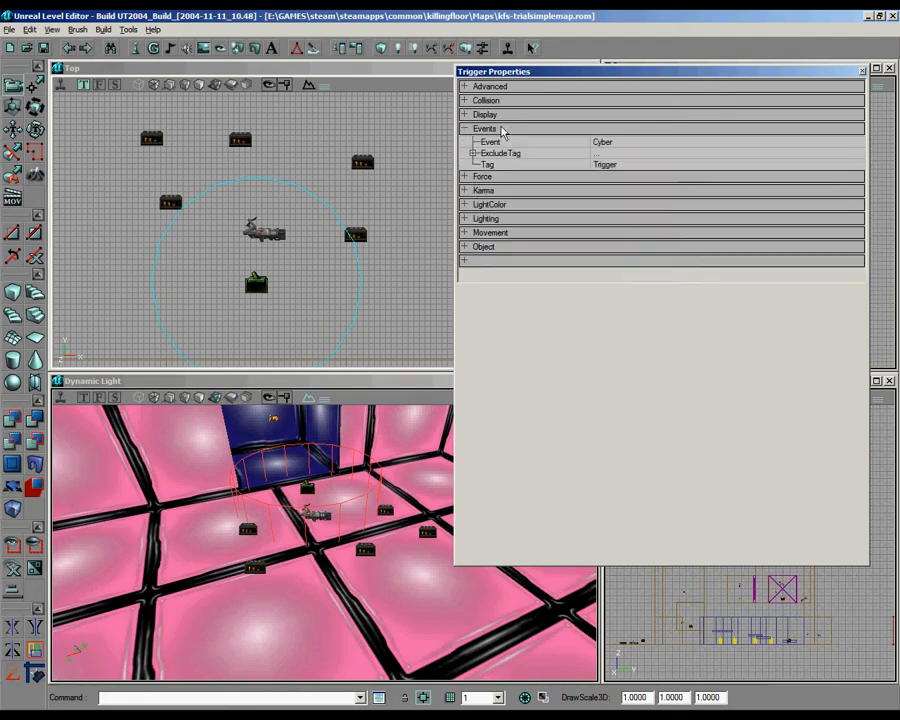
{"action": "left_click", "coordinate": [629, 143]}
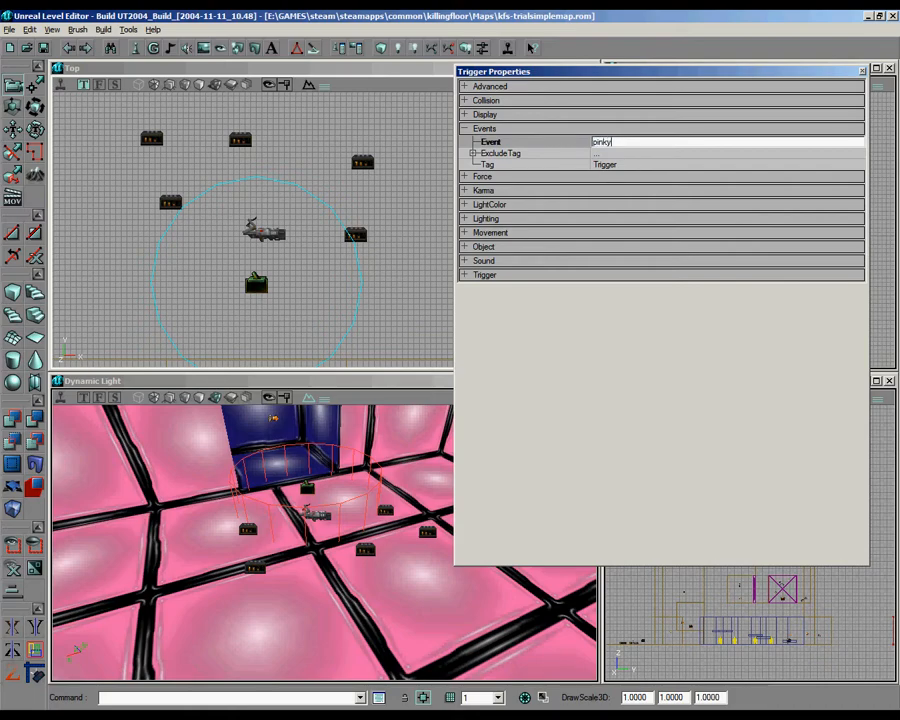
{"action": "left_click", "coordinate": [502, 129]}
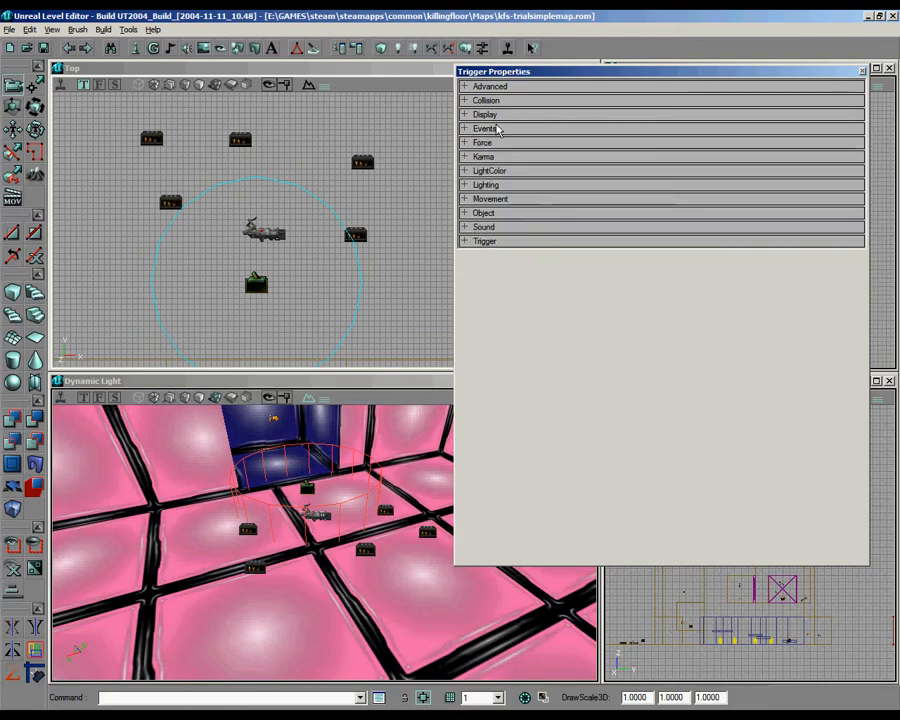
Step: Look through the Trigger and UseTrigger subclasses in the actor class tree, and minimise the browser
{"action": "left_click", "coordinate": [134, 48]}
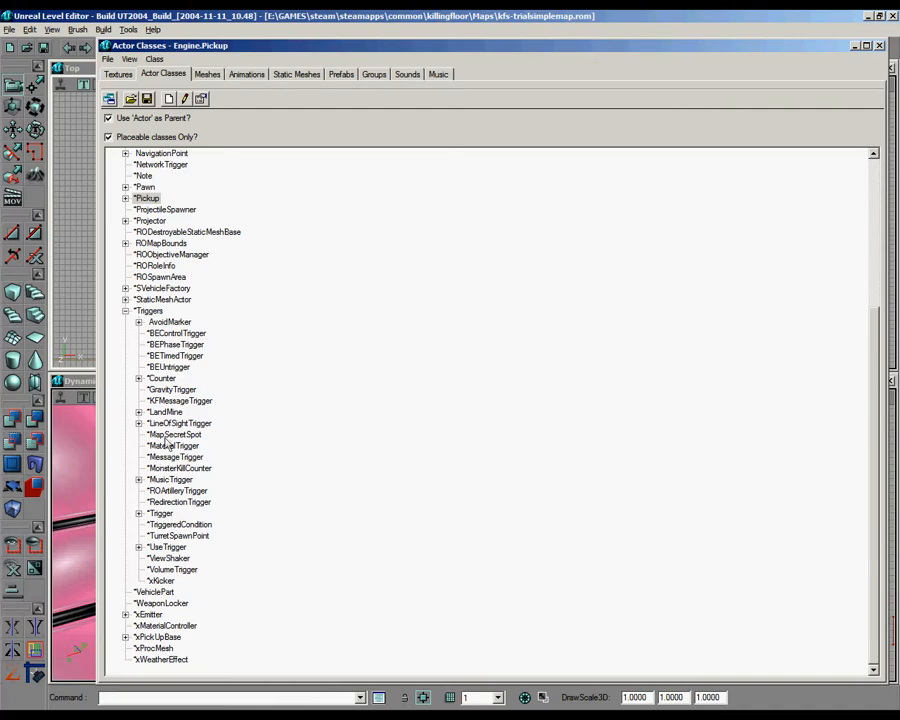
{"action": "left_click", "coordinate": [139, 513]}
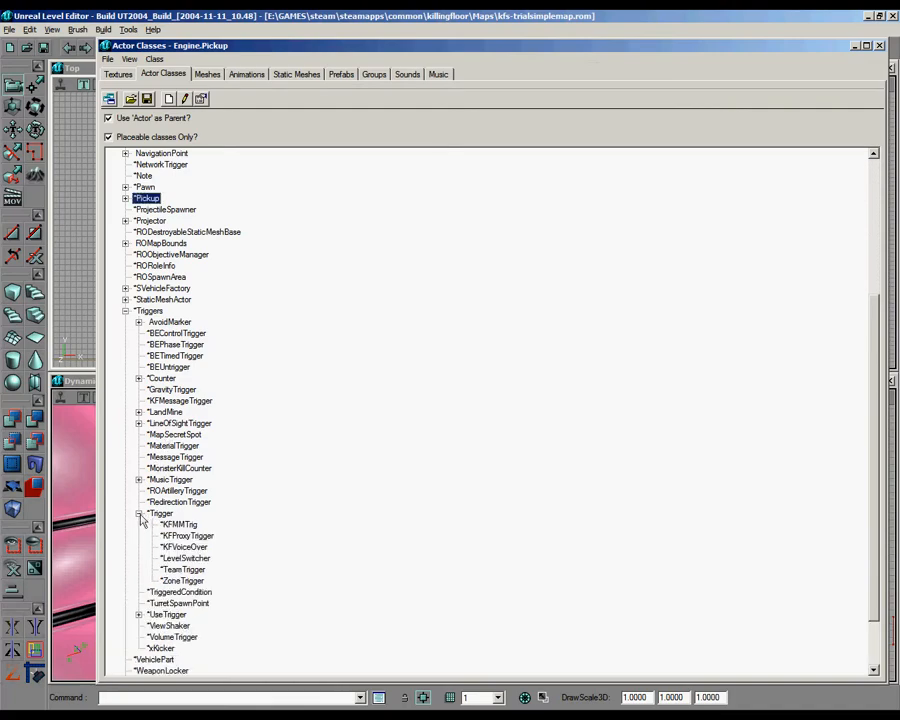
{"action": "left_click", "coordinate": [139, 513]}
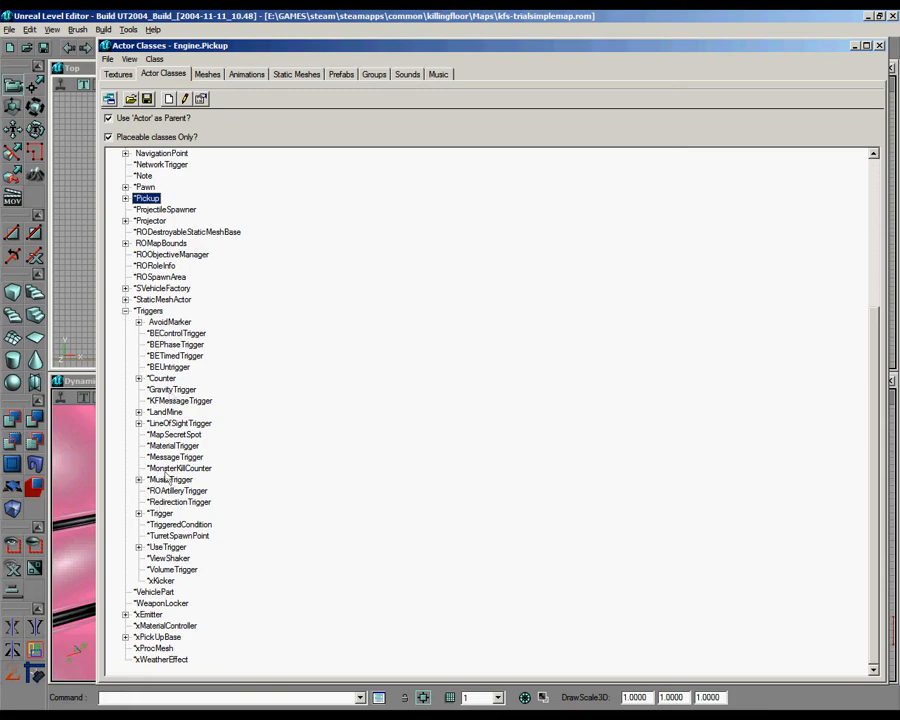
{"action": "left_click", "coordinate": [139, 513]}
{"action": "left_click", "coordinate": [139, 513]}
{"action": "left_click", "coordinate": [139, 547]}
{"action": "left_click", "coordinate": [139, 547]}
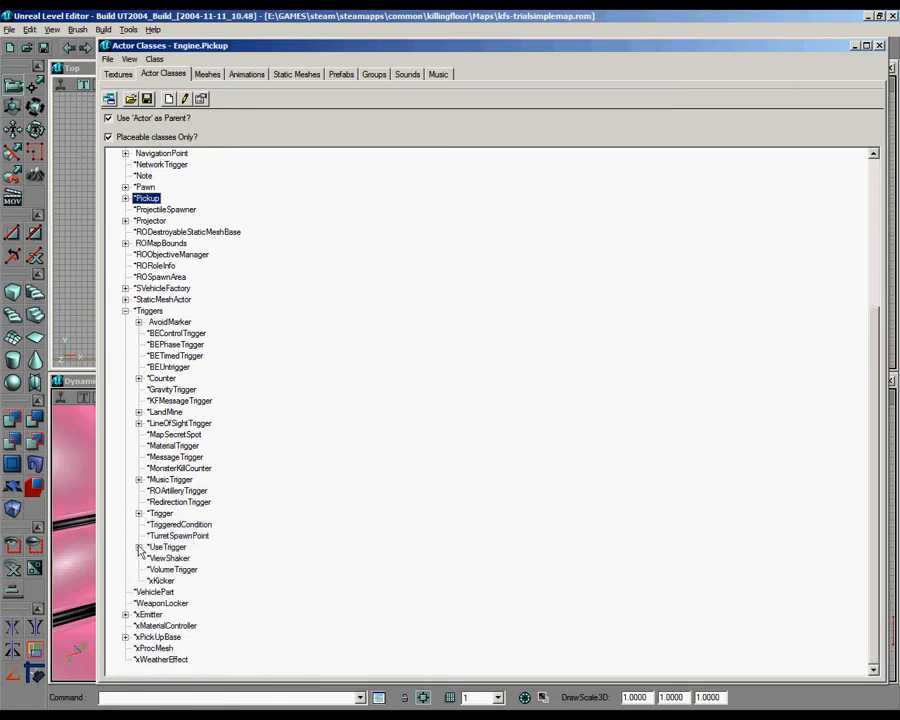
{"action": "left_click", "coordinate": [125, 311]}
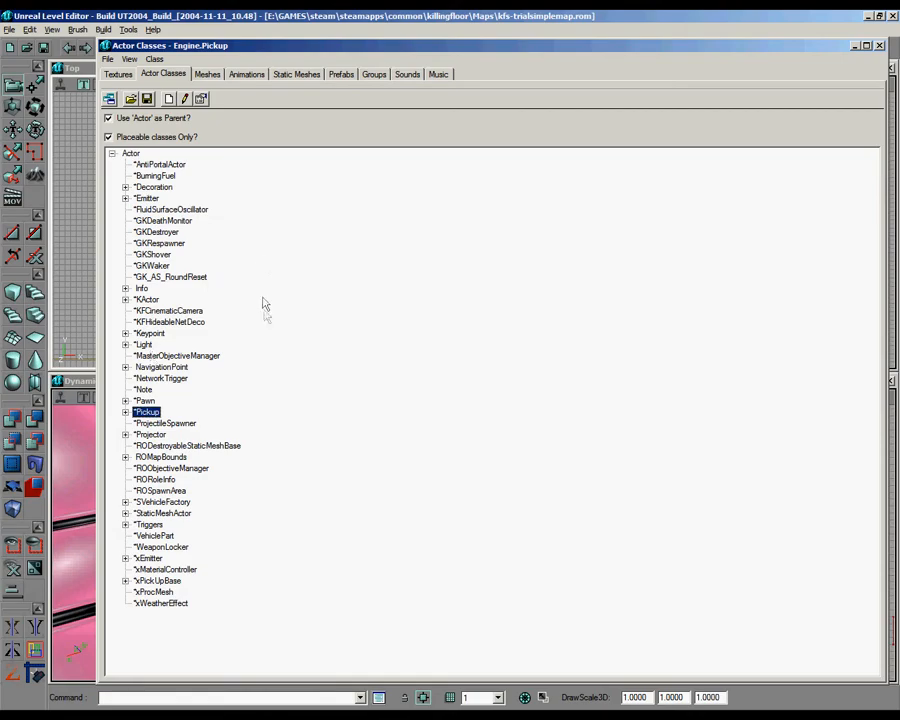
{"action": "left_click", "coordinate": [854, 46]}
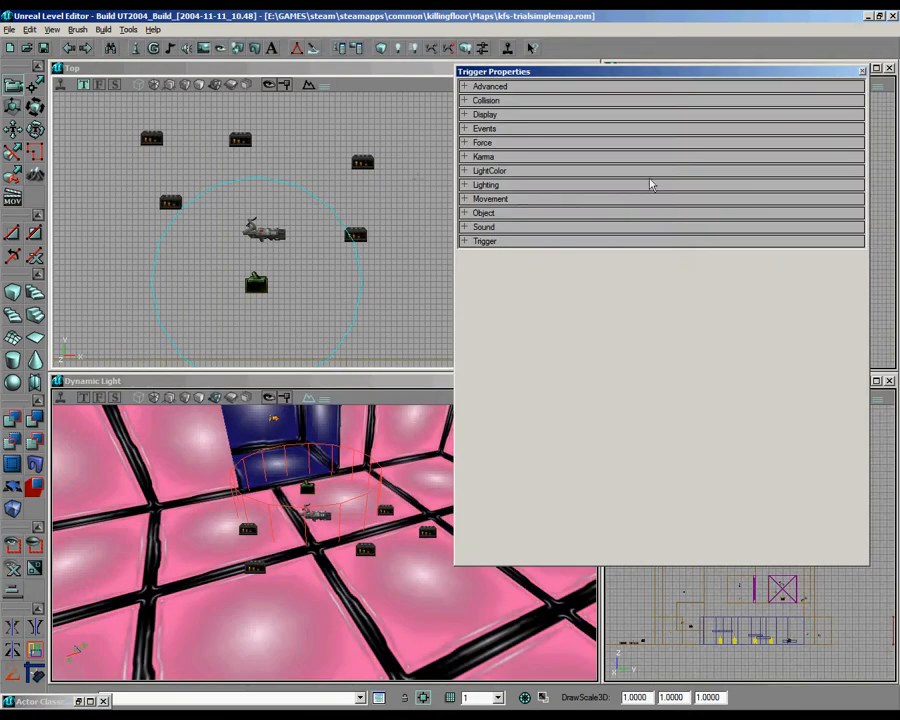
Step: Copy an existing ScriptedTrigger into the pink trial room, beyond the ammo pickups on the side away from the entrance alcove
{"action": "right_click_drag", "start_coordinate": [324, 230], "coordinate": [339, 247]}
{"action": "right_click_drag", "start_coordinate": [187, 231], "coordinate": [220, 214]}
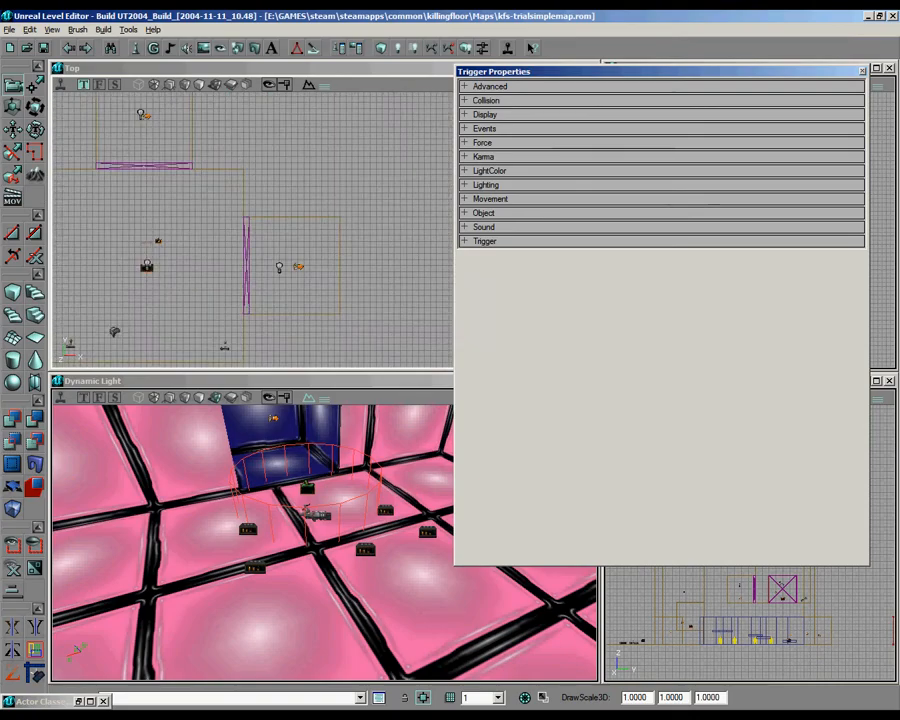
{"action": "left_click", "coordinate": [158, 241]}
{"action": "left_click_drag", "start_coordinate": [158, 241], "coordinate": [180, 100], "text": "ctrl+shift"}
{"action": "left_click_drag", "start_coordinate": [309, 228], "coordinate": [342, 135], "text": "ctrl+shift"}
{"action": "mouse_move", "coordinate": [211, 610]}
{"action": "left_mouse_down"}
{"action": "mouse_move", "coordinate": [245, 618]}
{"action": "mouse_move", "coordinate": [211, 610]}
{"action": "left_mouse_up"}
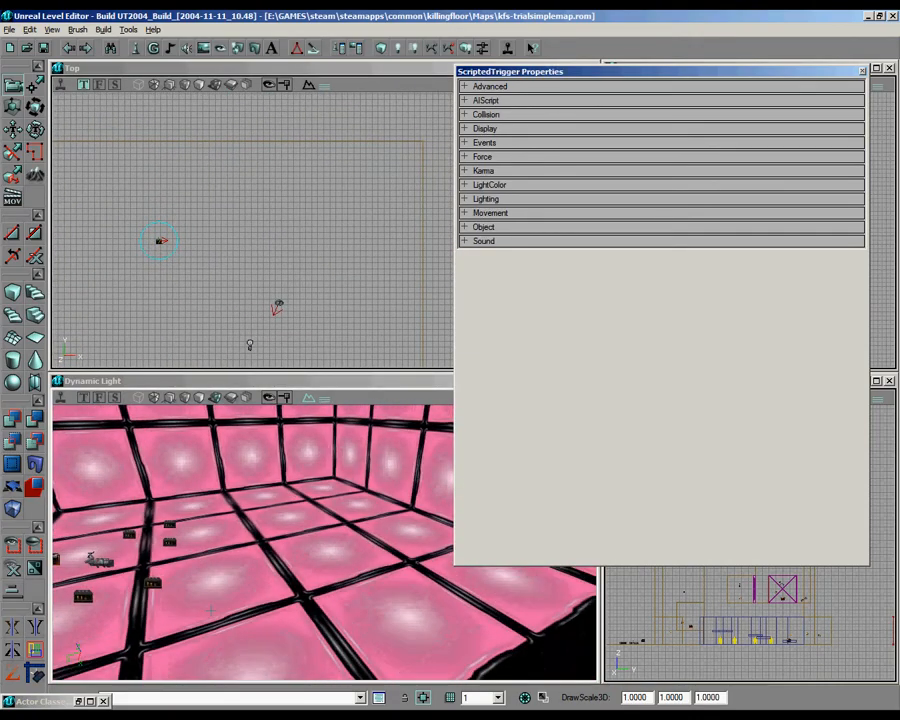
{"action": "right_click_drag", "start_coordinate": [245, 610], "coordinate": [250, 530]}
{"action": "left_click_drag", "start_coordinate": [250, 530], "coordinate": [250, 590], "text": "ctrl"}
{"action": "mouse_move", "coordinate": [250, 235]}
{"action": "right_mouse_down"}
{"action": "mouse_move", "coordinate": [259, 226]}
{"action": "mouse_move", "coordinate": [257, 250]}
{"action": "mouse_move", "coordinate": [257, 228]}
{"action": "right_mouse_up"}
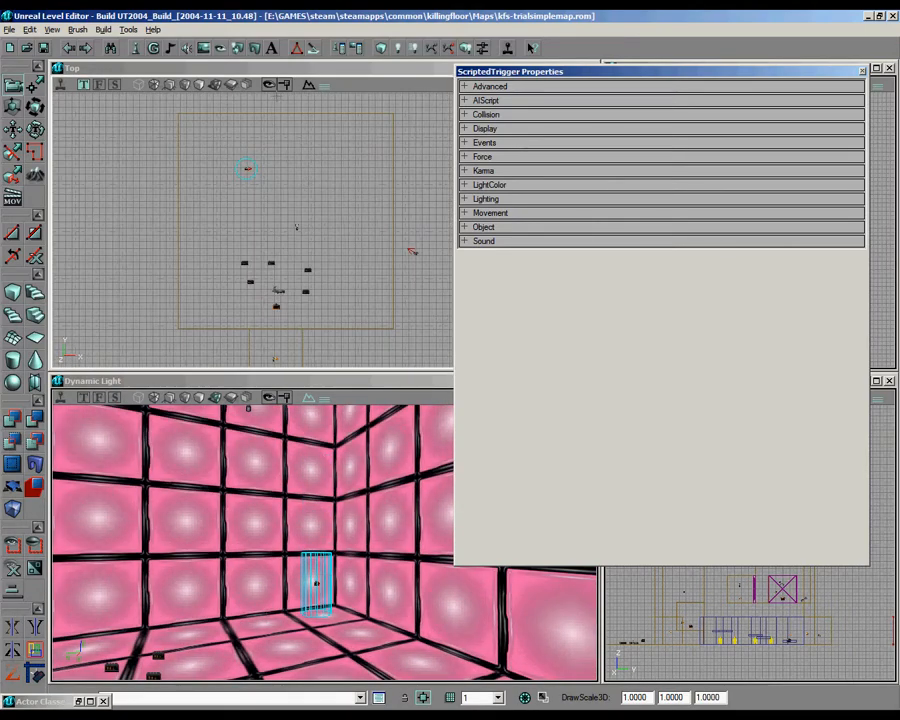
{"action": "left_click", "coordinate": [862, 71]}
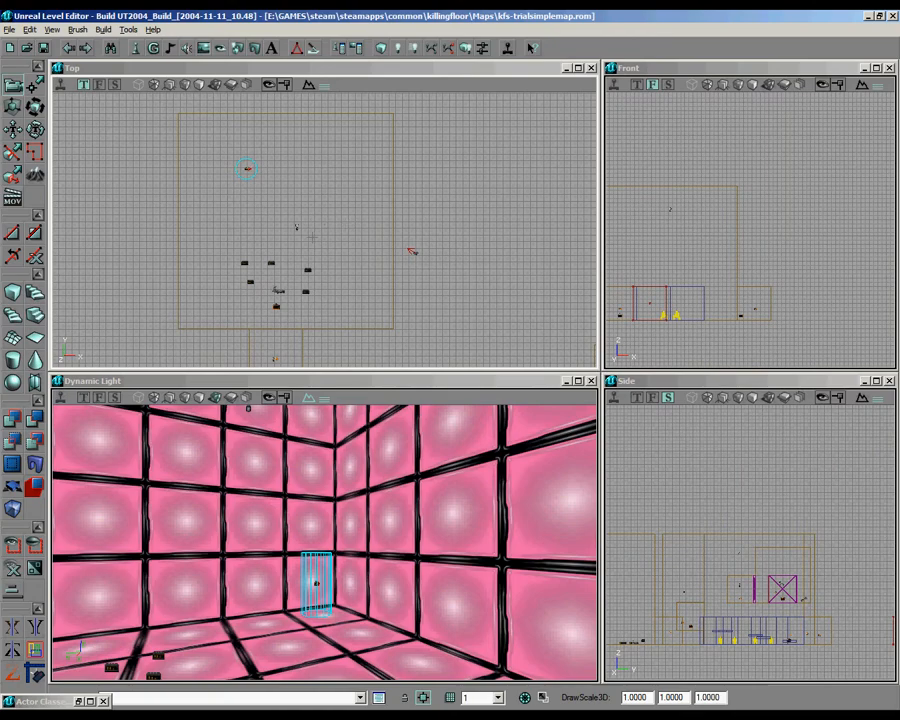
{"action": "right_click_drag", "start_coordinate": [690, 225], "coordinate": [760, 208]}
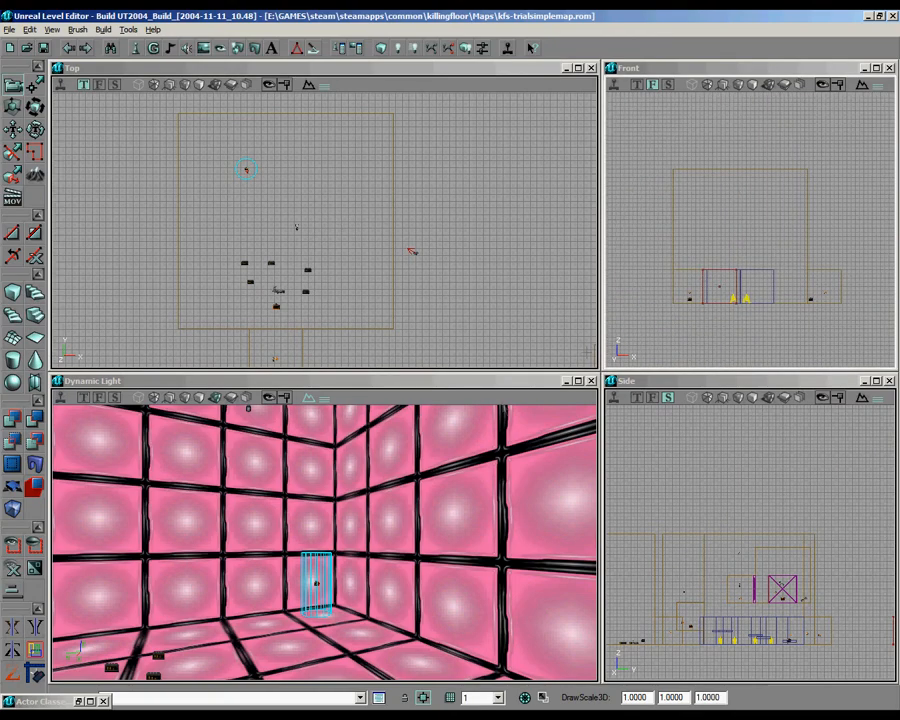
{"action": "right_click_drag", "start_coordinate": [335, 530], "coordinate": [311, 588]}
{"action": "right_click_drag", "start_coordinate": [325, 223], "coordinate": [340, 250]}
Step: Empty the list of AIScript actions on the pink room's ScriptedTrigger
{"action": "right_click", "coordinate": [265, 201]}
{"action": "left_click", "coordinate": [300, 203]}
{"action": "left_click", "coordinate": [500, 101]}
{"action": "double_click", "coordinate": [503, 112]}
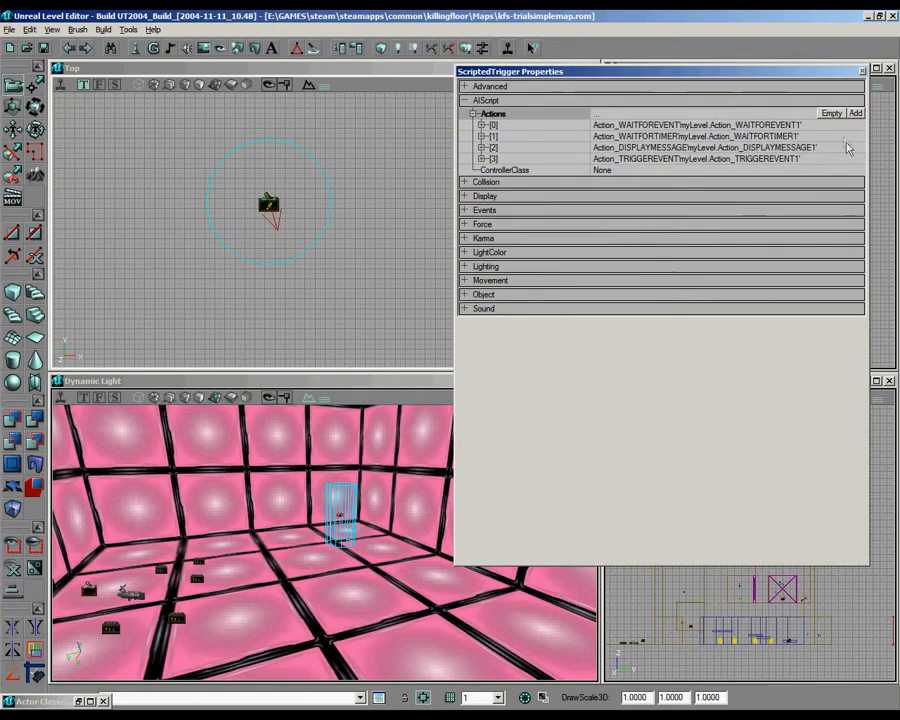
{"action": "left_click", "coordinate": [832, 113]}
Step: Add an Action_WAITFOREVENT as the ScriptedTrigger's first action, with pinky as its ExternalEvent
{"action": "left_click", "coordinate": [855, 113]}
{"action": "left_click", "coordinate": [733, 138]}
{"action": "left_click", "coordinate": [836, 135]}
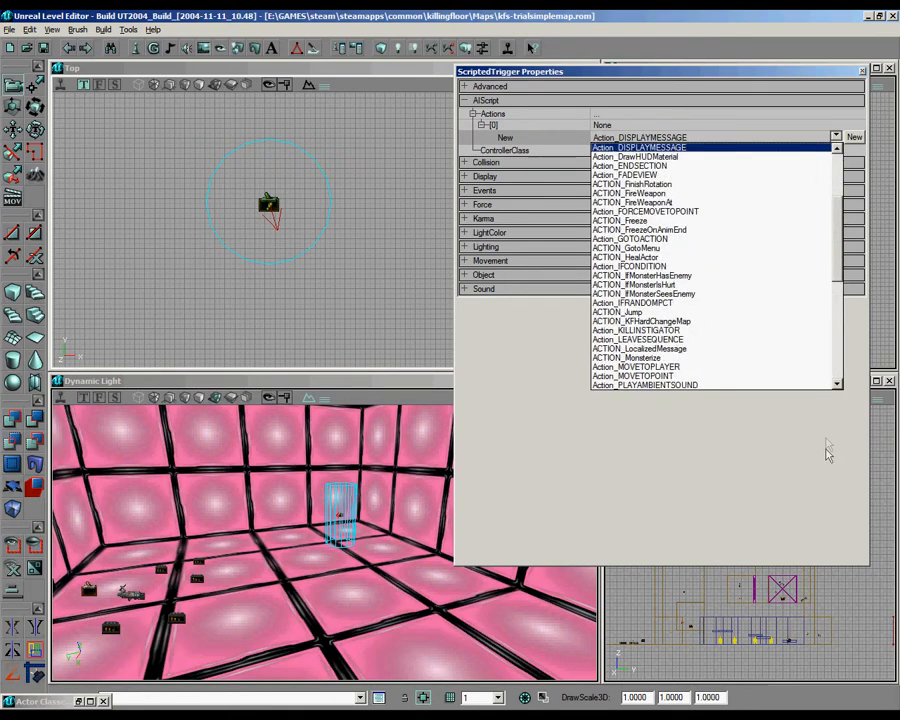
{"action": "scroll", "coordinate": [720, 300], "scroll_direction": "down", "scroll_amount": 10}
{"action": "left_click", "coordinate": [660, 343]}
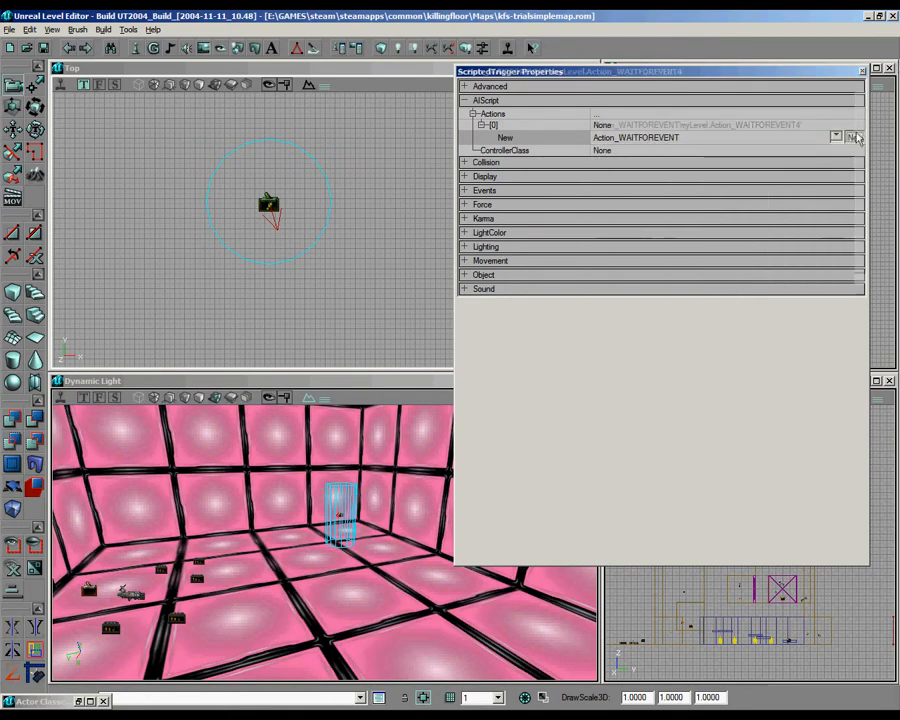
{"action": "left_click", "coordinate": [852, 136]}
{"action": "left_click", "coordinate": [731, 150]}
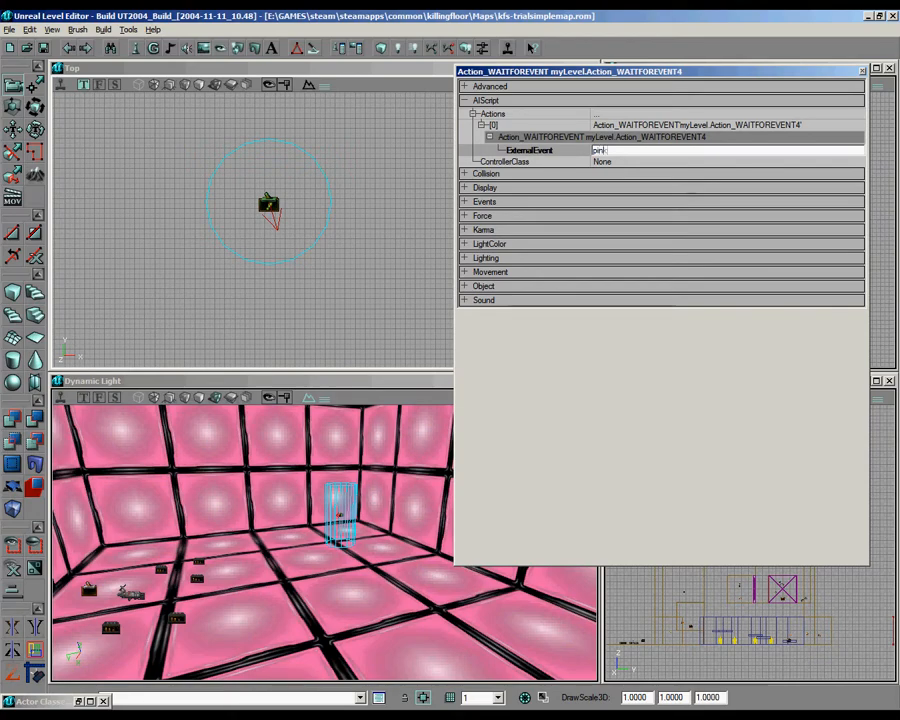
Step: Check the Event name of the trigger beside the BFG pickup
{"action": "scroll", "coordinate": [250, 215], "scroll_direction": "down", "scroll_amount": 3}
{"action": "scroll", "coordinate": [250, 215], "scroll_direction": "up", "scroll_amount": 3}
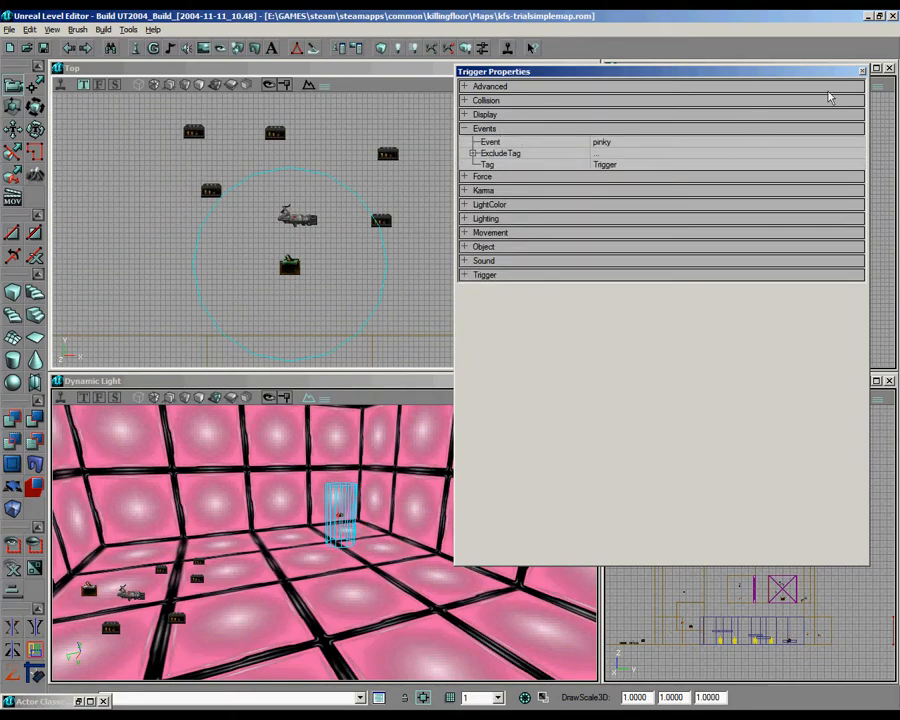
{"action": "left_click", "coordinate": [863, 72]}
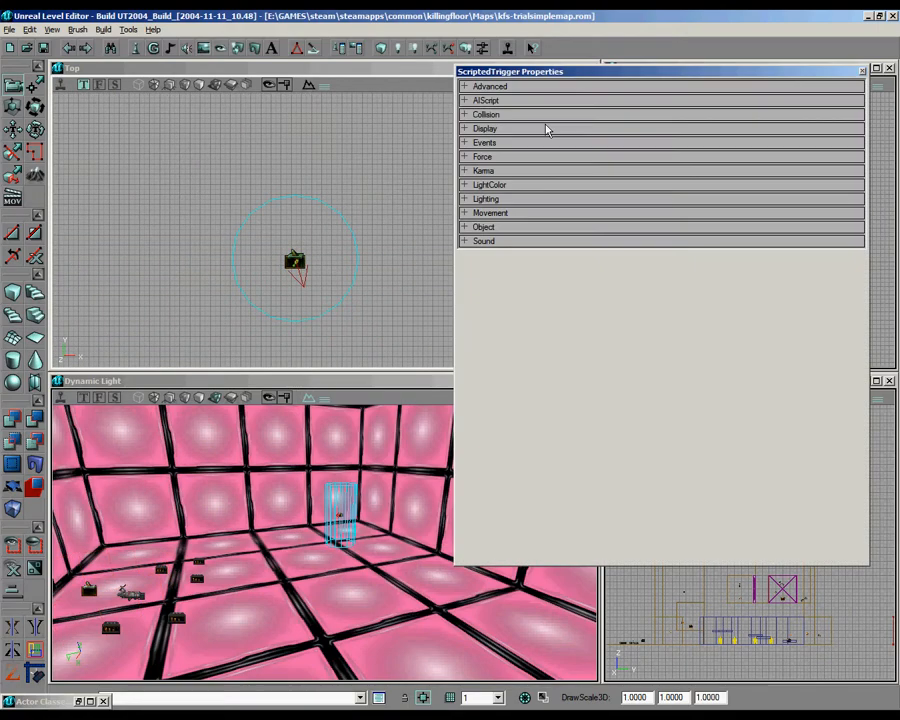
Step: Add a second action entry to the ScriptedTrigger's AIScript and pick Action_TURNTOWARDPLAYER as its type
{"action": "left_click", "coordinate": [532, 141]}
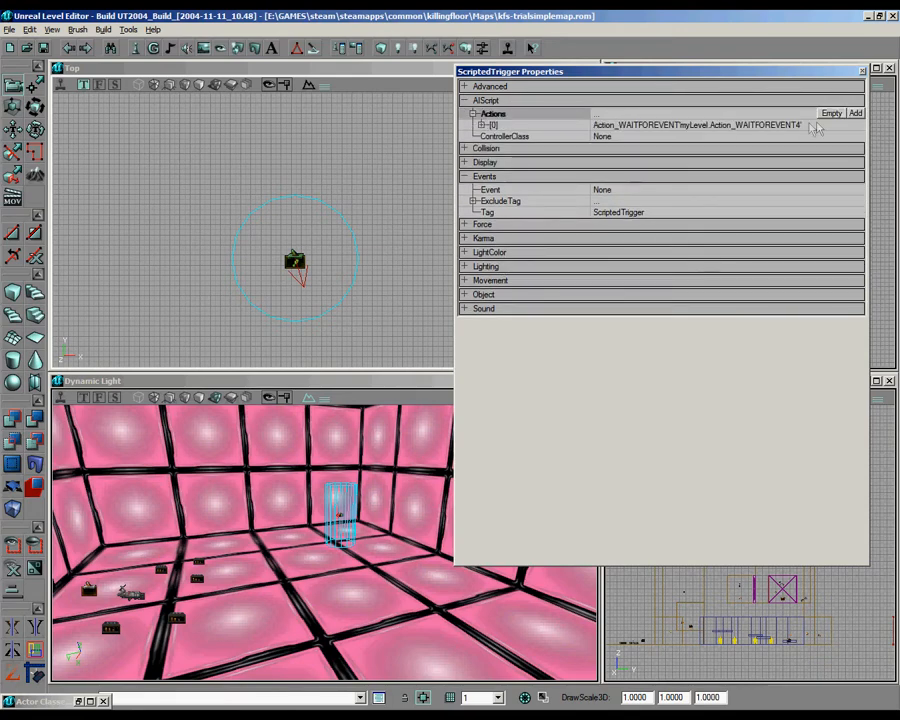
{"action": "left_click", "coordinate": [856, 114]}
{"action": "left_click", "coordinate": [816, 150]}
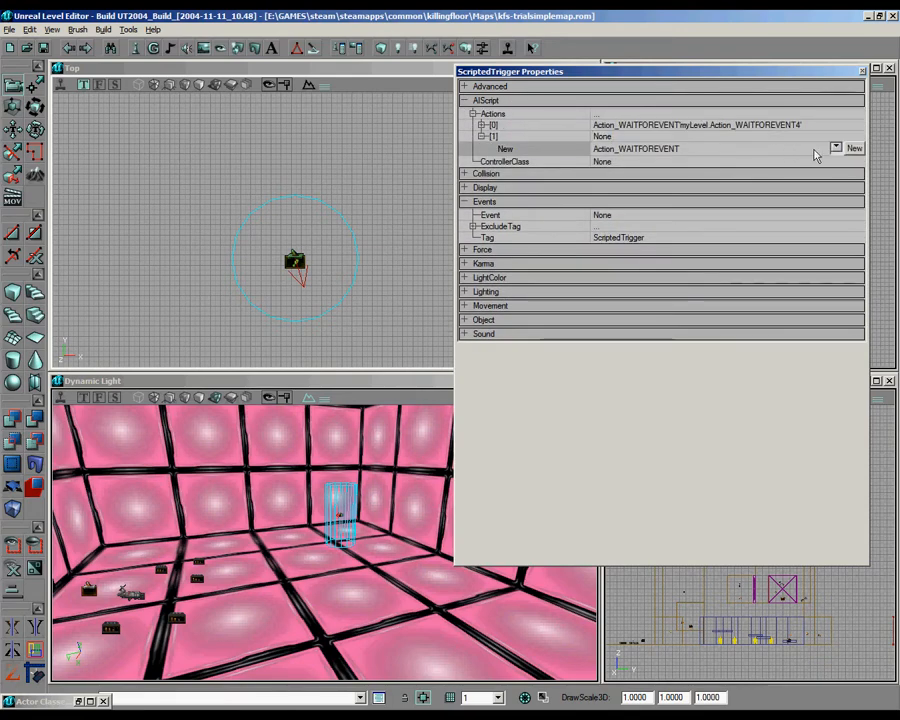
{"action": "left_click", "coordinate": [835, 148]}
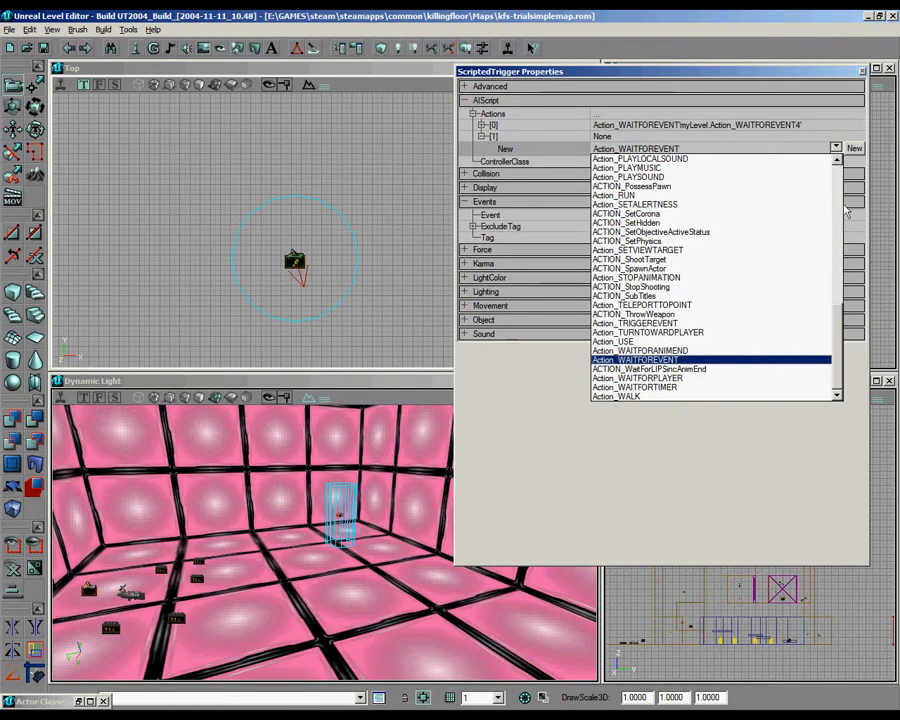
{"action": "left_click", "coordinate": [830, 332]}
Step: Look through the available action types for the ScriptedTrigger's second action
{"action": "left_click", "coordinate": [835, 148]}
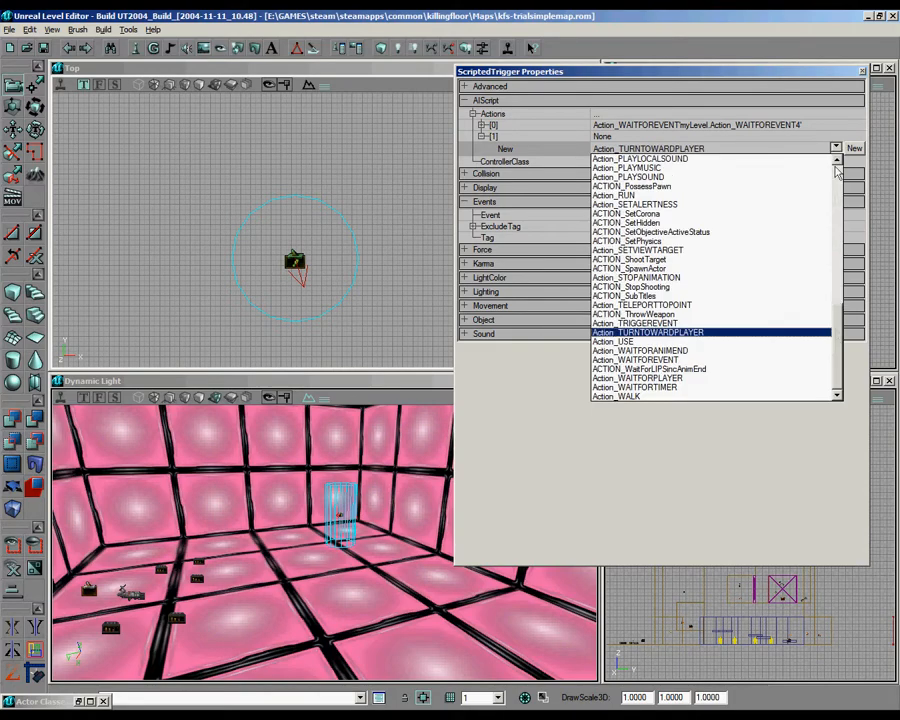
{"action": "mouse_move", "coordinate": [834, 340]}
{"action": "left_mouse_down"}
{"action": "mouse_move", "coordinate": [832, 312]}
{"action": "mouse_move", "coordinate": [831, 349]}
{"action": "left_mouse_up"}
{"action": "left_click_drag", "start_coordinate": [831, 352], "coordinate": [831, 240]}
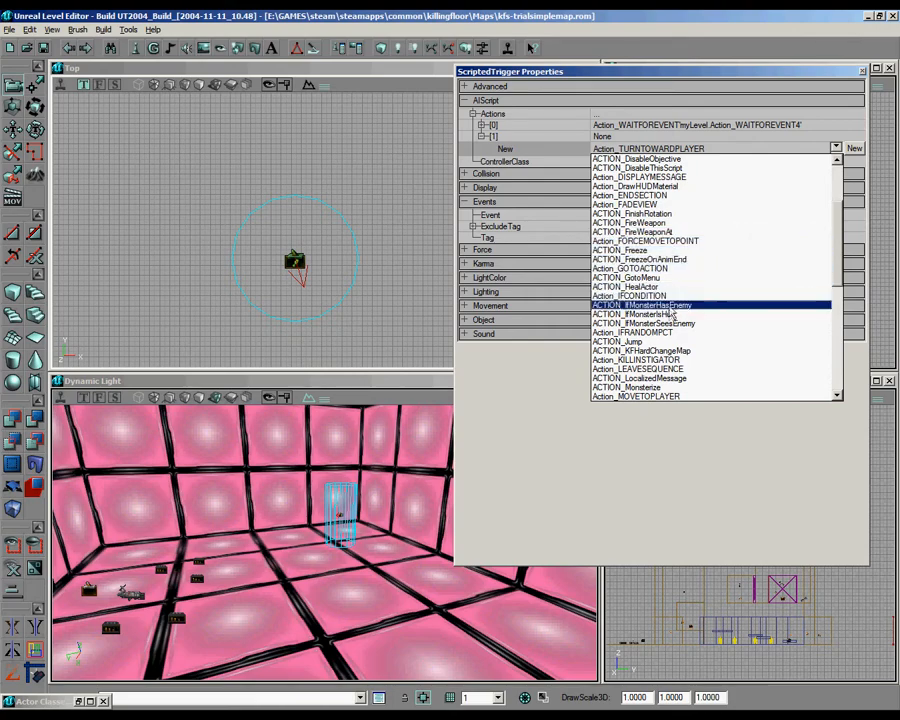
{"action": "scroll", "coordinate": [670, 318], "scroll_direction": "down", "scroll_amount": 4}
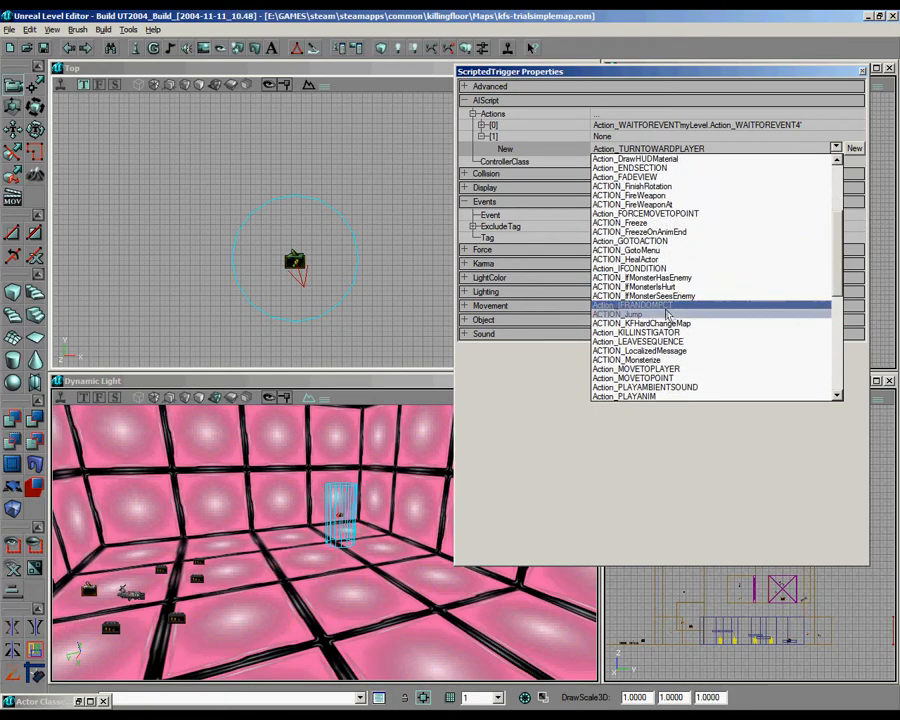
{"action": "scroll", "coordinate": [672, 323], "scroll_direction": "down", "scroll_amount": 2}
{"action": "scroll", "coordinate": [673, 324], "scroll_direction": "up", "scroll_amount": 2}
{"action": "scroll", "coordinate": [671, 324], "scroll_direction": "down", "scroll_amount": 3}
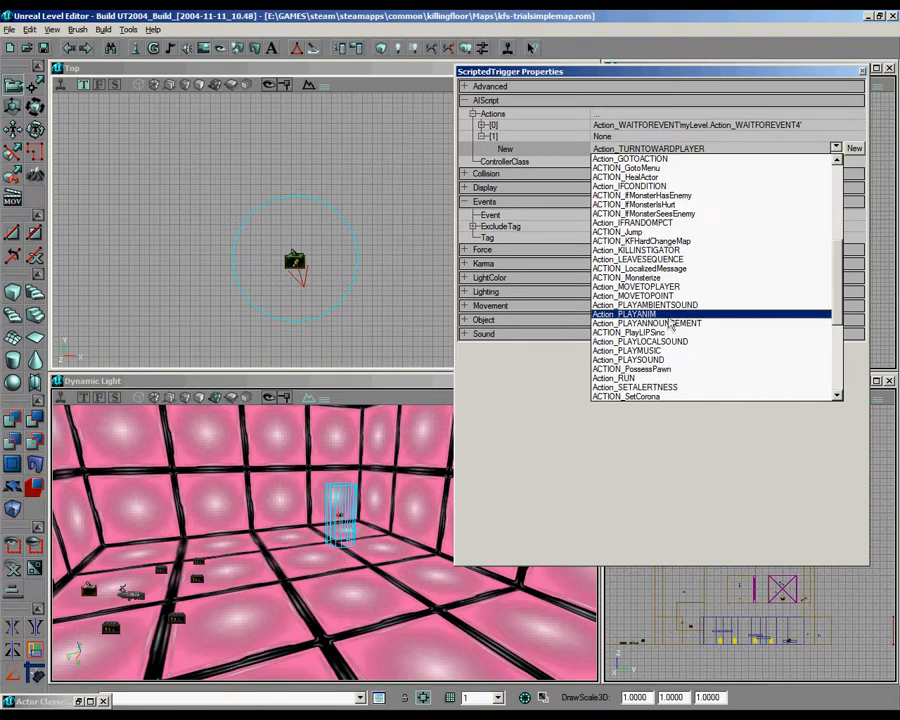
{"action": "left_click", "coordinate": [866, 85]}
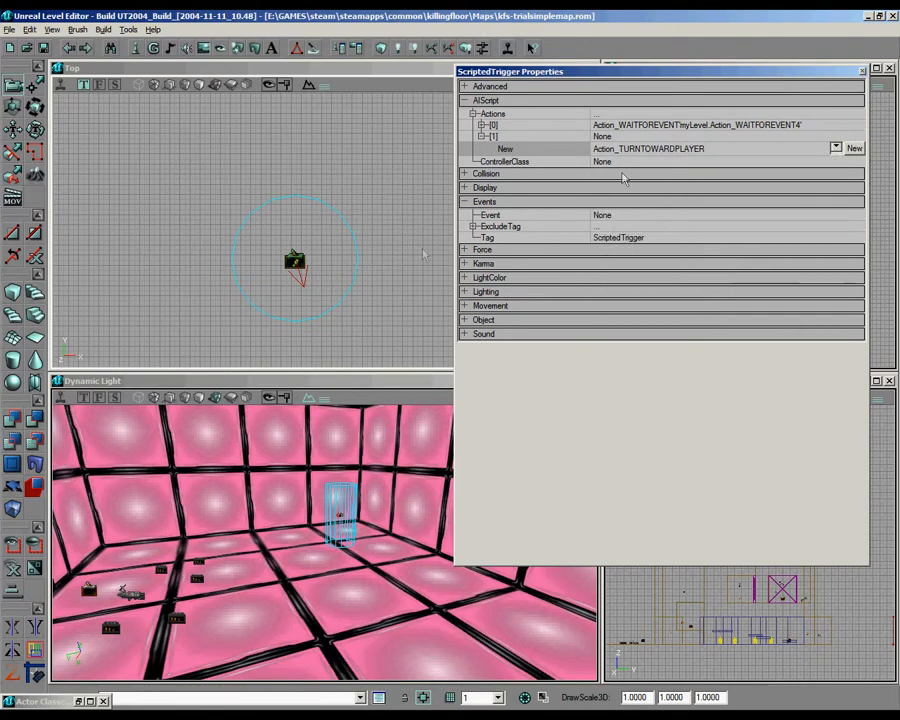
Step: Change the ScriptedTrigger's second action type to ACTION_SpawnActor and create that action
{"action": "left_click", "coordinate": [310, 262]}
{"action": "left_click", "coordinate": [298, 261]}
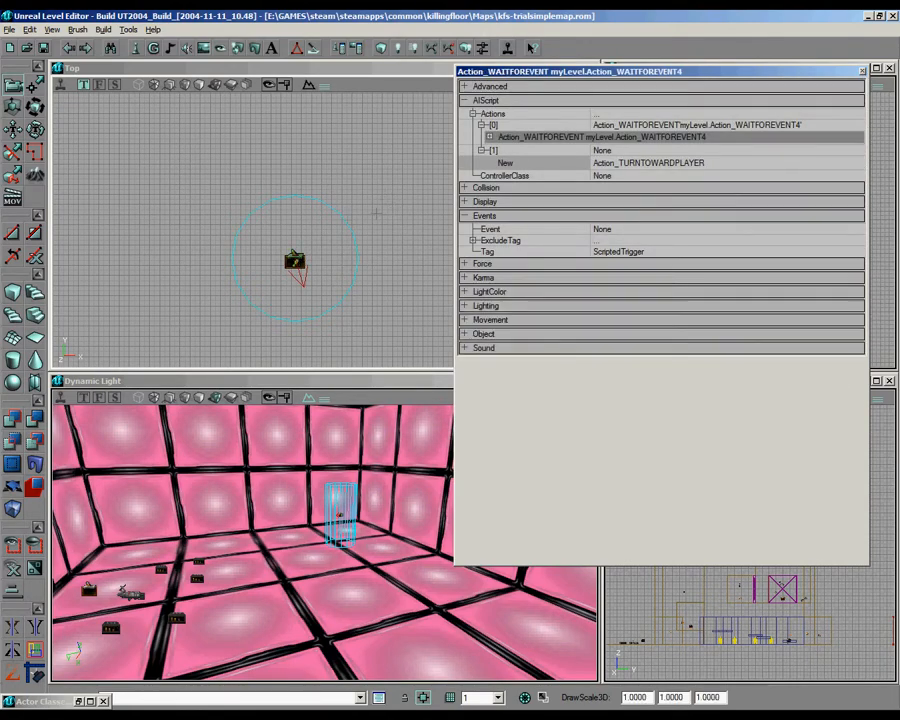
{"action": "scroll", "coordinate": [336, 228], "scroll_direction": "down", "scroll_amount": 3}
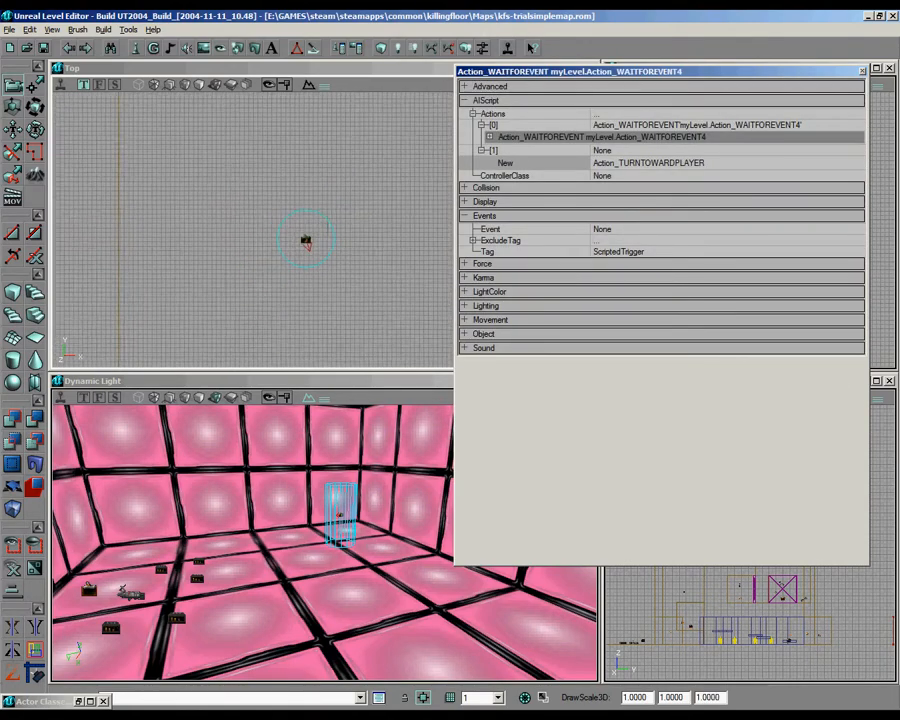
{"action": "left_click", "coordinate": [665, 150]}
{"action": "left_click", "coordinate": [753, 153]}
{"action": "double_click", "coordinate": [523, 155]}
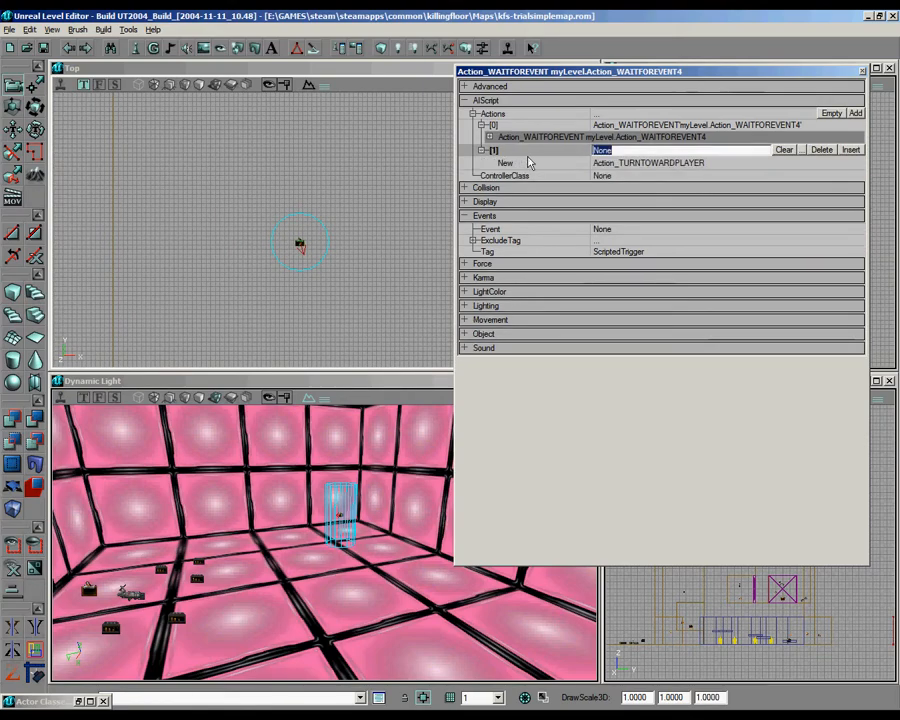
{"action": "left_click", "coordinate": [699, 163]}
{"action": "left_click", "coordinate": [835, 161]}
{"action": "scroll", "coordinate": [686, 236], "scroll_direction": "up", "scroll_amount": 10}
{"action": "scroll", "coordinate": [686, 236], "scroll_direction": "up", "scroll_amount": 5}
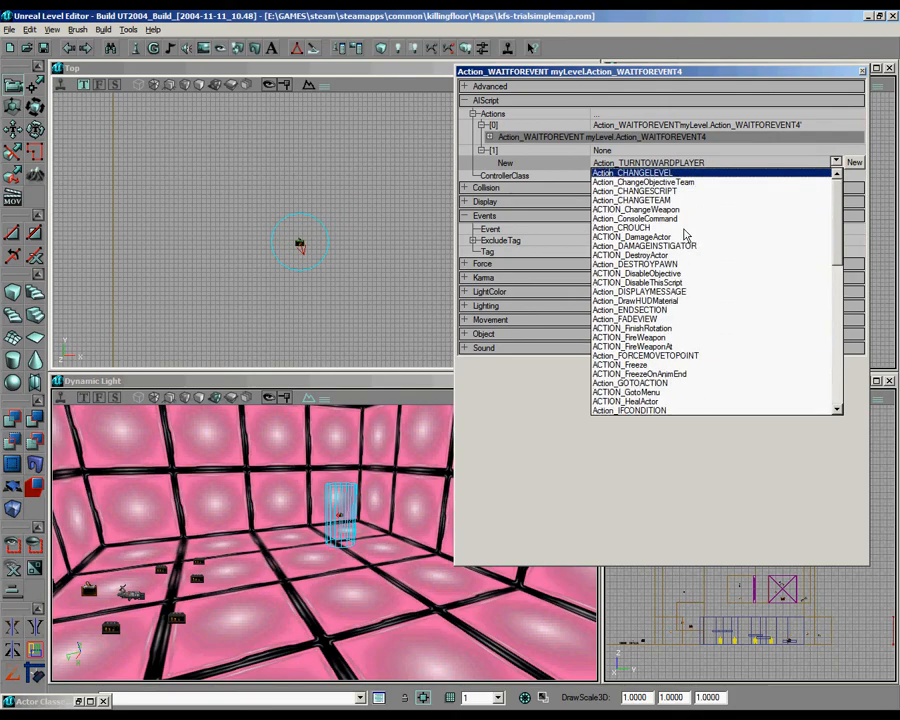
{"action": "scroll", "coordinate": [686, 236], "scroll_direction": "down", "scroll_amount": 9}
{"action": "left_click", "coordinate": [657, 410]}
{"action": "left_click", "coordinate": [854, 161]}
Step: Set the spawn action's ActorClass to KFChar.ZombieClot and close the ScriptedTrigger's properties
{"action": "left_click", "coordinate": [765, 177]}
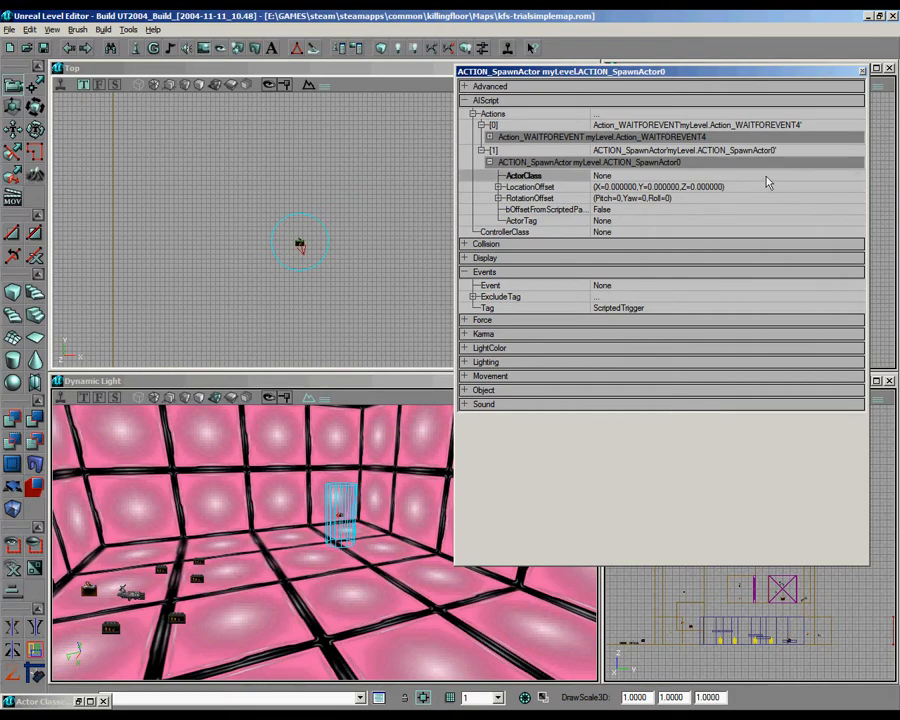
{"action": "left_click", "coordinate": [857, 175]}
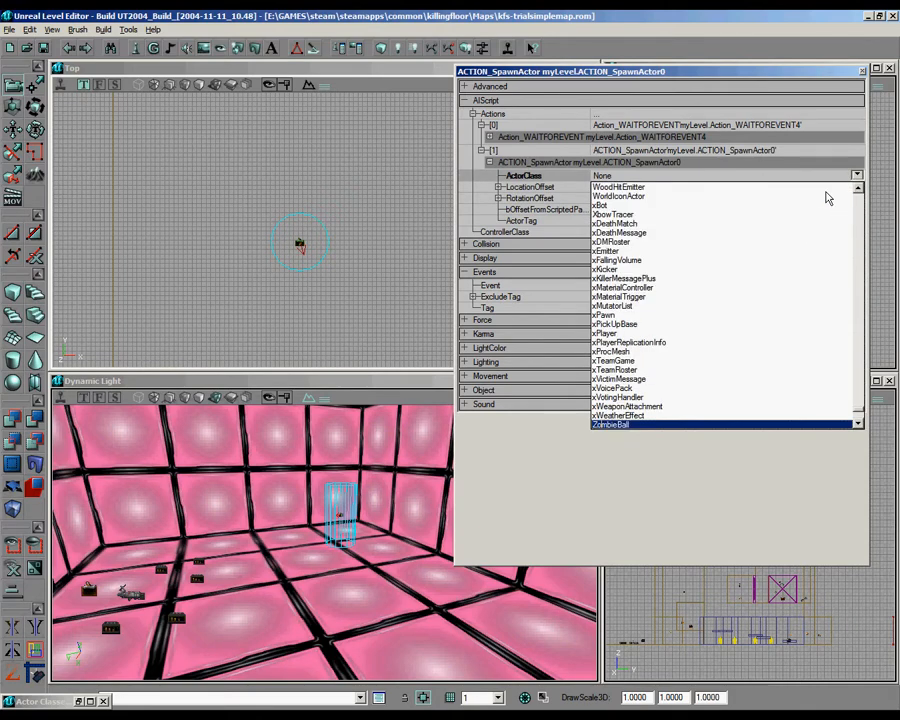
{"action": "left_click", "coordinate": [613, 424]}
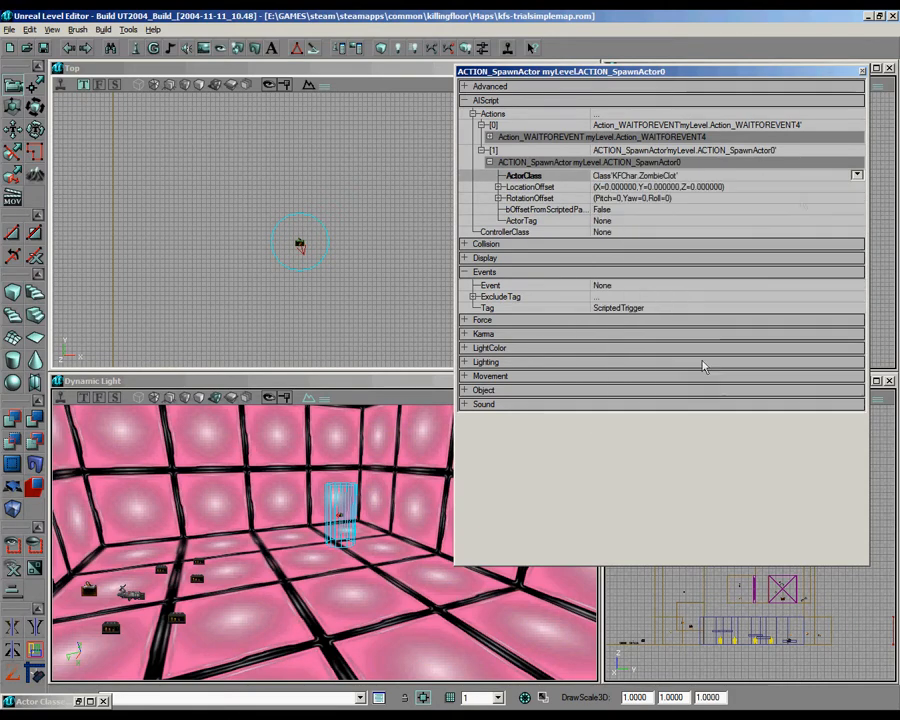
{"action": "left_click", "coordinate": [864, 73]}
Step: Find the Cyber monster class under KFMonster's DoomPawns in the actor classes and make it the current class
{"action": "scroll", "coordinate": [265, 249], "scroll_direction": "down", "scroll_amount": 4}
{"action": "left_click_drag", "start_coordinate": [265, 249], "coordinate": [262, 201]}
{"action": "right_click_drag", "start_coordinate": [312, 500], "coordinate": [314, 545]}
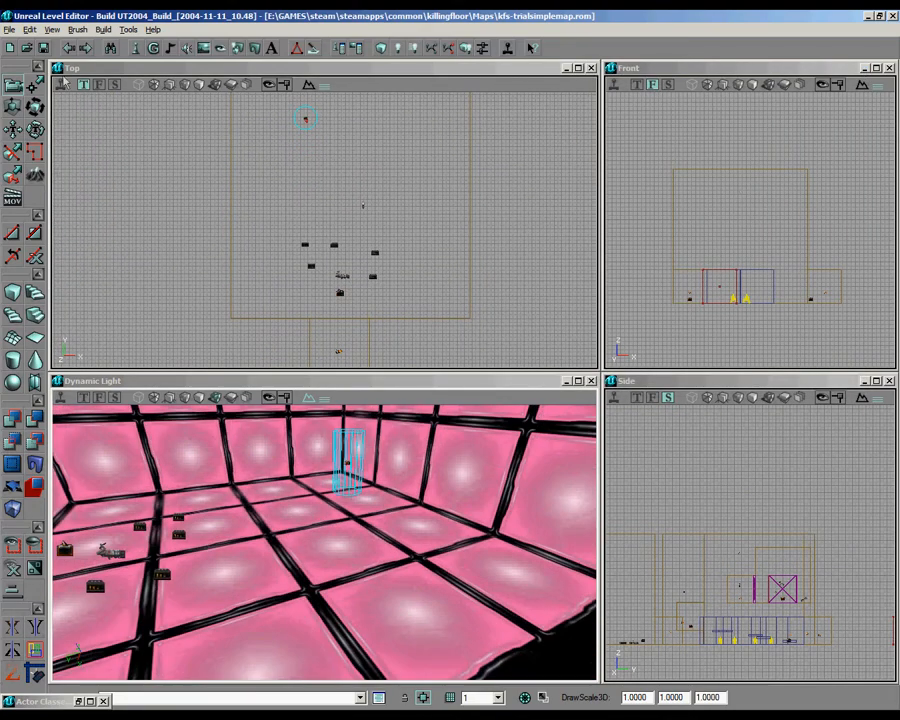
{"action": "left_click", "coordinate": [150, 49]}
{"action": "left_click_drag", "start_coordinate": [383, 60], "coordinate": [366, 45]}
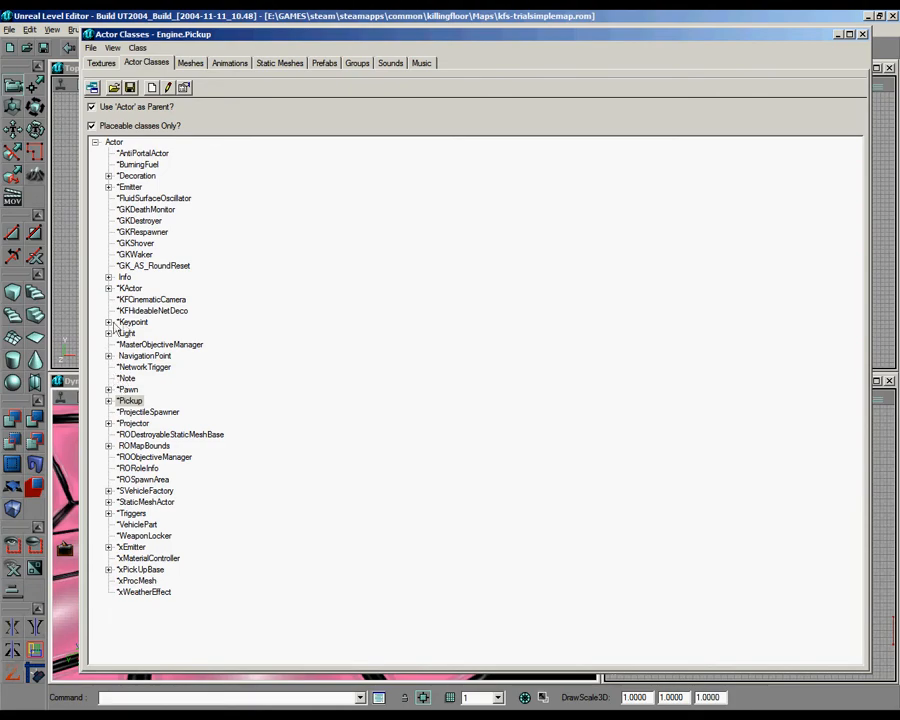
{"action": "left_click", "coordinate": [108, 389]}
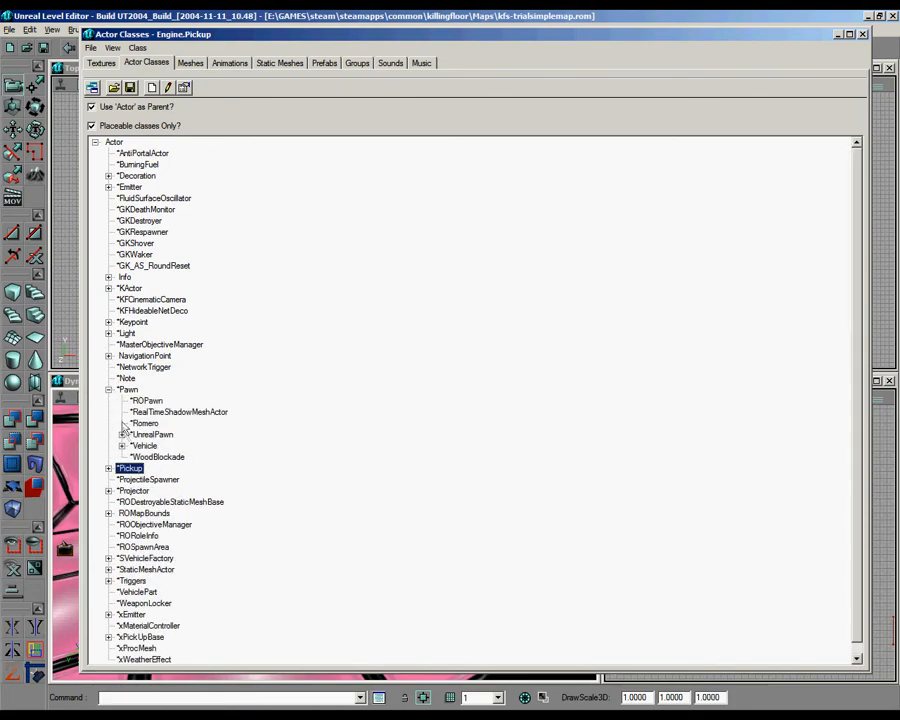
{"action": "left_click", "coordinate": [121, 434]}
{"action": "left_click", "coordinate": [135, 446]}
{"action": "left_click", "coordinate": [148, 468]}
{"action": "left_click", "coordinate": [161, 491]}
{"action": "left_click", "coordinate": [175, 502]}
{"action": "left_click", "coordinate": [188, 513]}
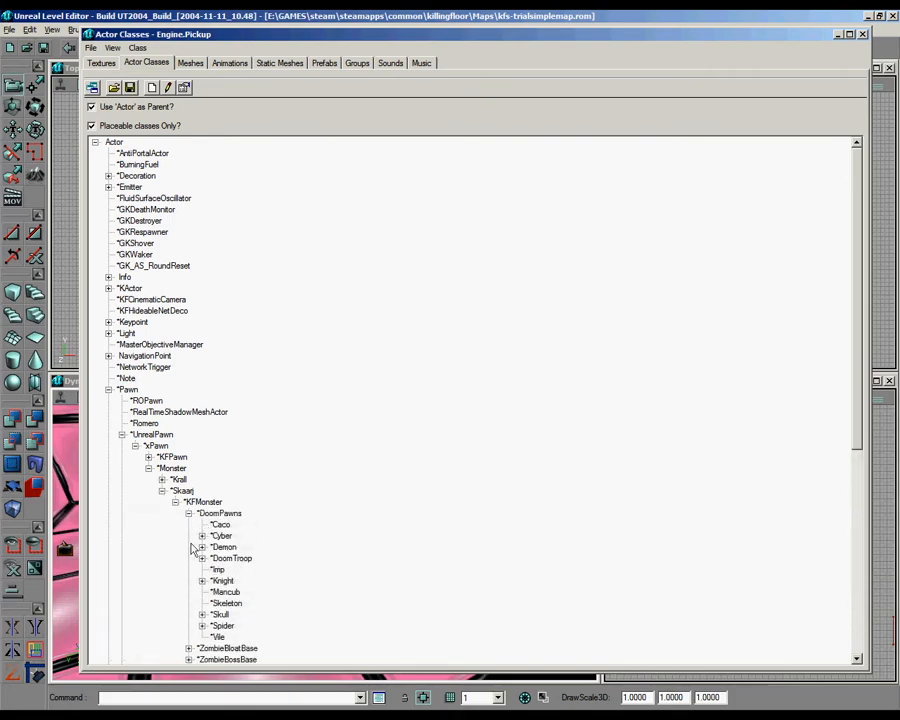
{"action": "left_click", "coordinate": [221, 535]}
{"action": "left_click", "coordinate": [202, 536]}
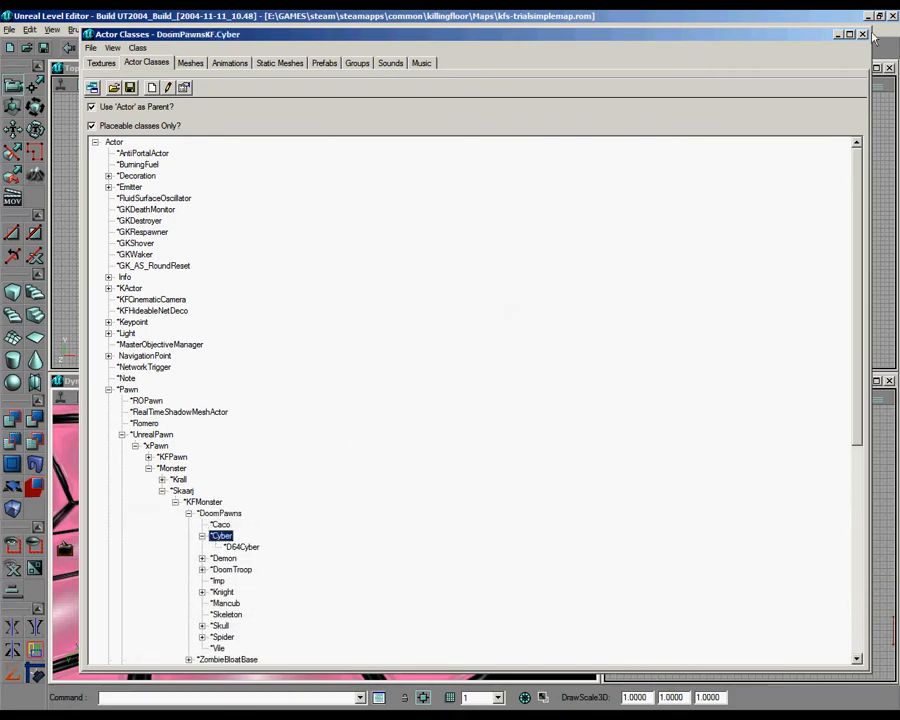
{"action": "left_click", "coordinate": [837, 34]}
Step: Add a Cyber monster to the pink room's floor and move it farther from the ammo pickups
{"action": "right_click", "coordinate": [329, 536]}
{"action": "left_click", "coordinate": [352, 354]}
{"action": "left_click", "coordinate": [354, 169]}
{"action": "left_click_drag", "start_coordinate": [354, 169], "coordinate": [358, 120]}
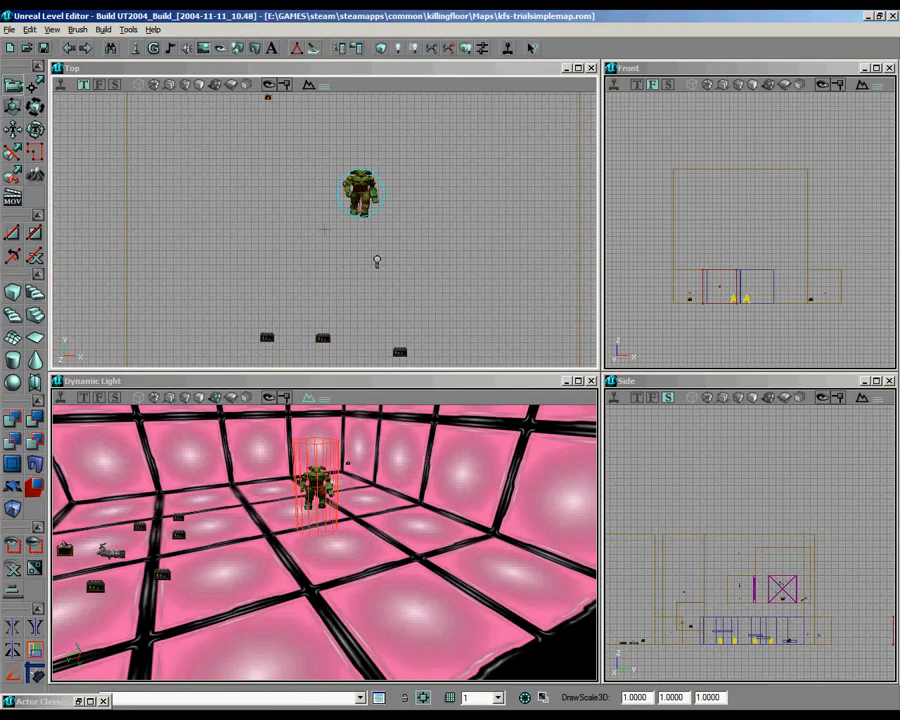
{"action": "left_click_drag", "start_coordinate": [418, 199], "coordinate": [324, 231], "text": "ctrl+shift"}
{"action": "left_click_drag", "start_coordinate": [332, 566], "coordinate": [300, 490]}
{"action": "left_click_drag", "start_coordinate": [362, 271], "coordinate": [364, 231], "text": "ctrl"}
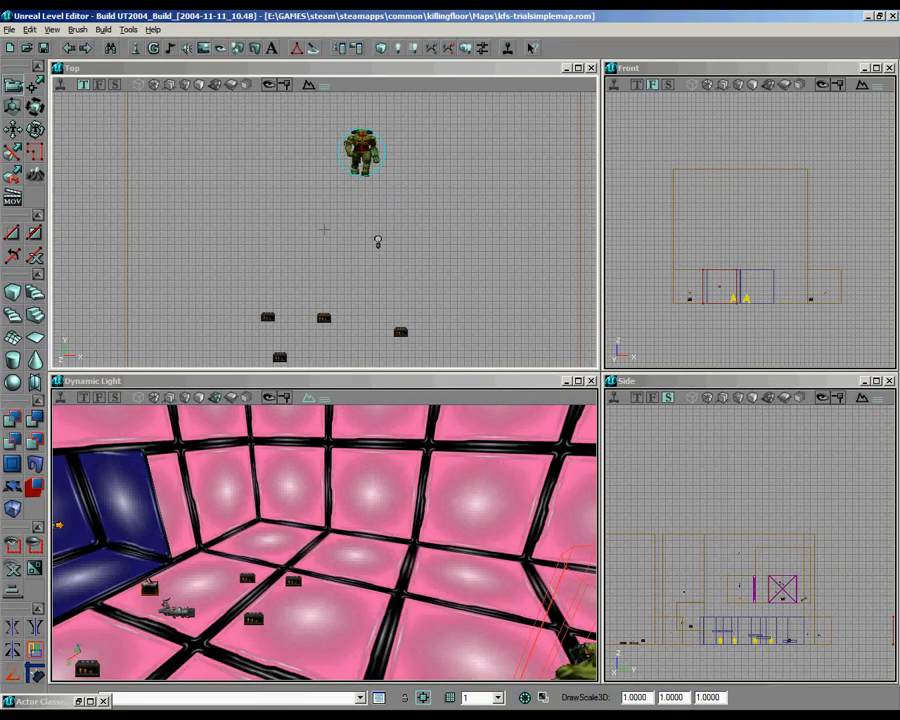
Step: Duplicate the teleporter from the alcove above the hub room and move the copy into the pink room
{"action": "scroll", "coordinate": [324, 230], "scroll_direction": "down", "scroll_amount": 5}
{"action": "left_click_drag", "start_coordinate": [324, 230], "coordinate": [369, 227]}
{"action": "scroll", "coordinate": [325, 217], "scroll_direction": "up", "scroll_amount": 2}
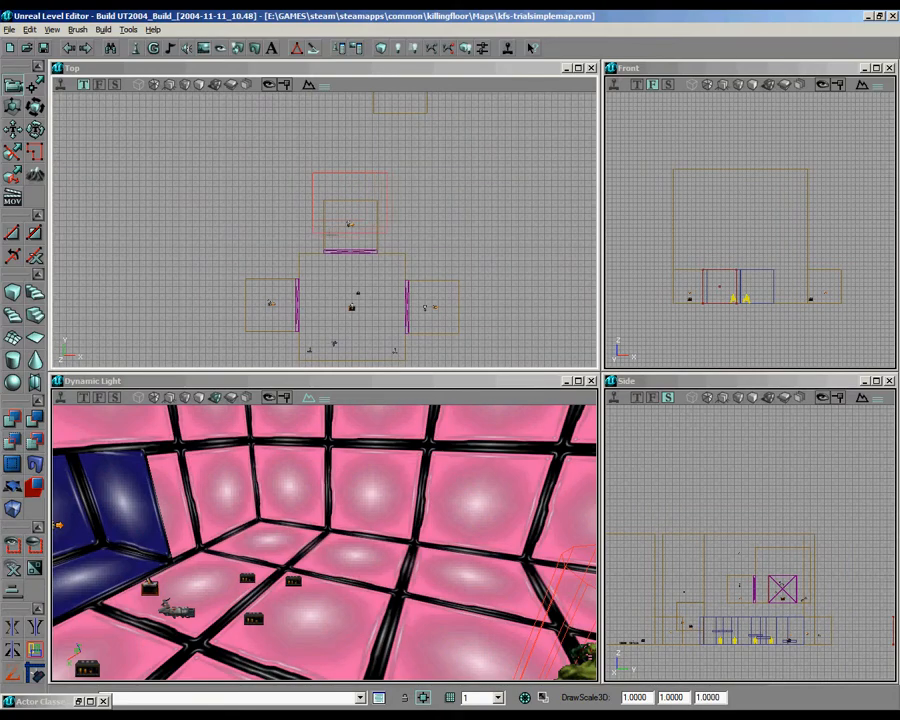
{"action": "left_click", "coordinate": [350, 224]}
{"action": "key", "text": "ctrl+w"}
{"action": "left_click_drag", "start_coordinate": [350, 224], "coordinate": [374, 23], "text": "ctrl+shift"}
{"action": "scroll", "coordinate": [325, 229], "scroll_direction": "up", "scroll_amount": 2}
{"action": "left_click_drag", "start_coordinate": [325, 229], "coordinate": [271, 223]}
{"action": "mouse_move", "coordinate": [325, 229]}
{"action": "right_mouse_down", "text": "ctrl"}
{"action": "mouse_move", "coordinate": [305, 229]}
{"action": "mouse_move", "coordinate": [325, 229]}
{"action": "right_mouse_up", "text": "ctrl"}
{"action": "mouse_move", "coordinate": [325, 229]}
{"action": "left_mouse_down", "text": "ctrl"}
{"action": "mouse_move", "coordinate": [271, 203]}
{"action": "mouse_move", "coordinate": [309, 212]}
{"action": "mouse_move", "coordinate": [338, 236]}
{"action": "mouse_move", "coordinate": [351, 224]}
{"action": "left_mouse_up", "text": "ctrl"}
{"action": "scroll", "coordinate": [325, 229], "scroll_direction": "up", "scroll_amount": 3}
{"action": "scroll", "coordinate": [325, 229], "scroll_direction": "up", "scroll_amount": 4}
{"action": "scroll", "coordinate": [323, 230], "scroll_direction": "up", "scroll_amount": 3}
{"action": "mouse_move", "coordinate": [323, 230]}
{"action": "left_mouse_down", "text": "ctrl"}
{"action": "mouse_move", "coordinate": [323, 254]}
{"action": "mouse_move", "coordinate": [393, 290]}
{"action": "left_mouse_up", "text": "ctrl"}
{"action": "scroll", "coordinate": [323, 230], "scroll_direction": "down", "scroll_amount": 7}
Step: Duplicate the teleporter alcove with its door mover, teleporter and light, and move the copy against the pink room's far wall
{"action": "scroll", "coordinate": [323, 230], "scroll_direction": "down", "scroll_amount": 5}
{"action": "left_click", "coordinate": [323, 230]}
{"action": "scroll", "coordinate": [323, 230], "scroll_direction": "down", "scroll_amount": 4}
{"action": "mouse_move", "coordinate": [323, 230]}
{"action": "left_mouse_down"}
{"action": "mouse_move", "coordinate": [385, 222]}
{"action": "mouse_move", "coordinate": [187, 286]}
{"action": "mouse_move", "coordinate": [262, 281]}
{"action": "left_mouse_up"}
{"action": "scroll", "coordinate": [323, 230], "scroll_direction": "up", "scroll_amount": 1}
{"action": "scroll", "coordinate": [323, 230], "scroll_direction": "up", "scroll_amount": 4}
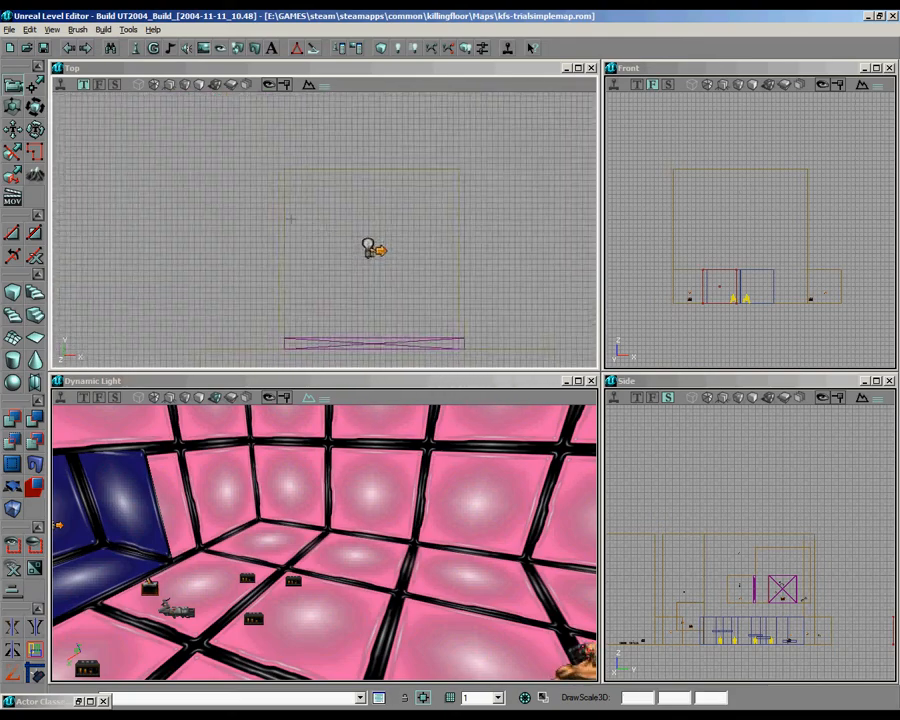
{"action": "left_click_drag", "start_coordinate": [461, 322], "coordinate": [480, 354], "text": "ctrl+alt"}
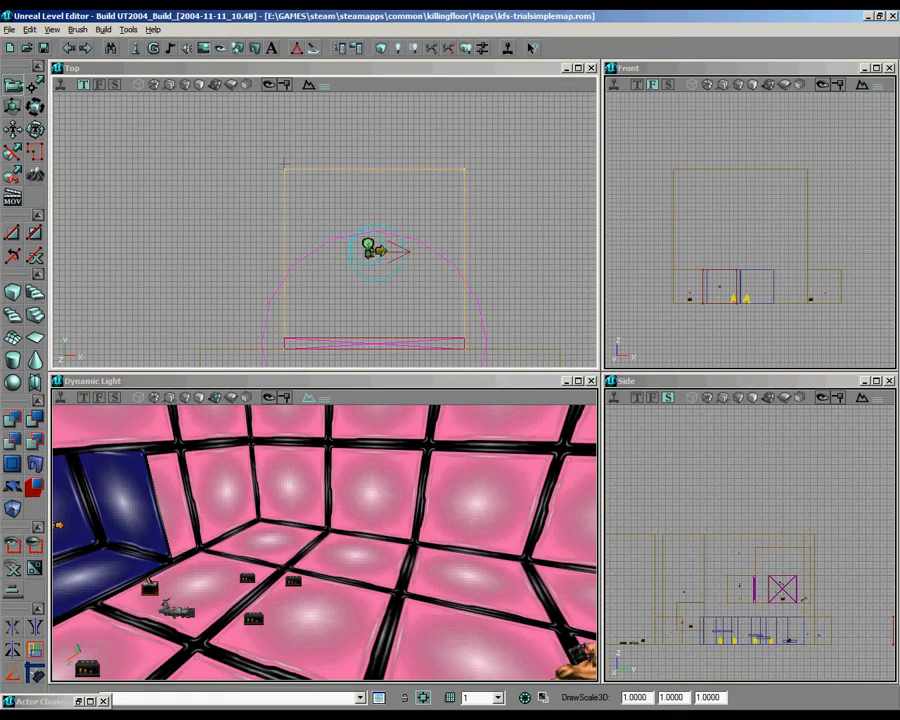
{"action": "scroll", "coordinate": [343, 204], "scroll_direction": "down", "scroll_amount": 4}
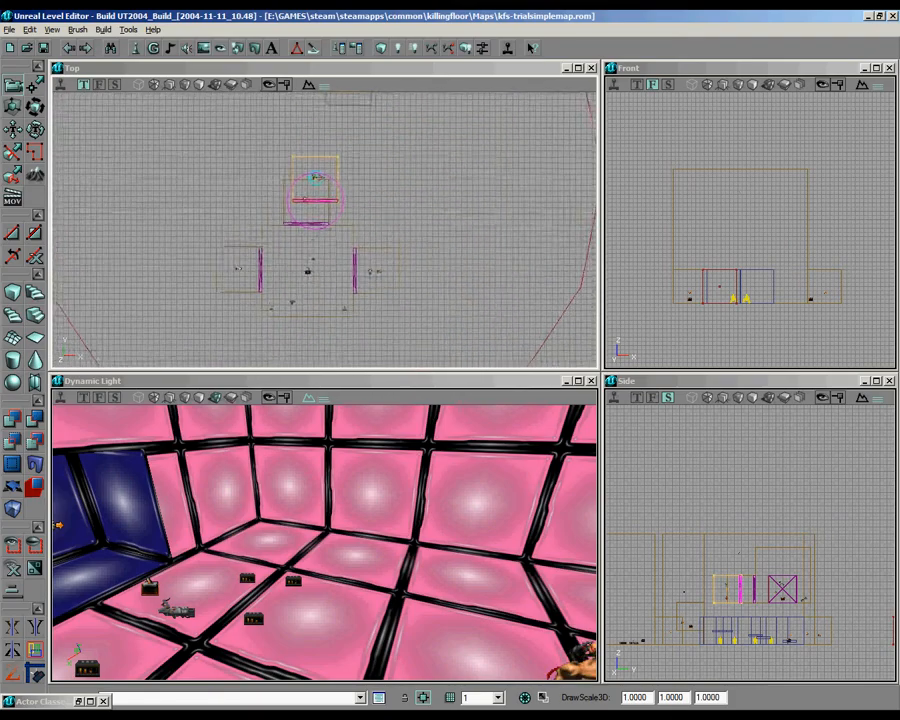
{"action": "scroll", "coordinate": [346, 247], "scroll_direction": "up", "scroll_amount": 6}
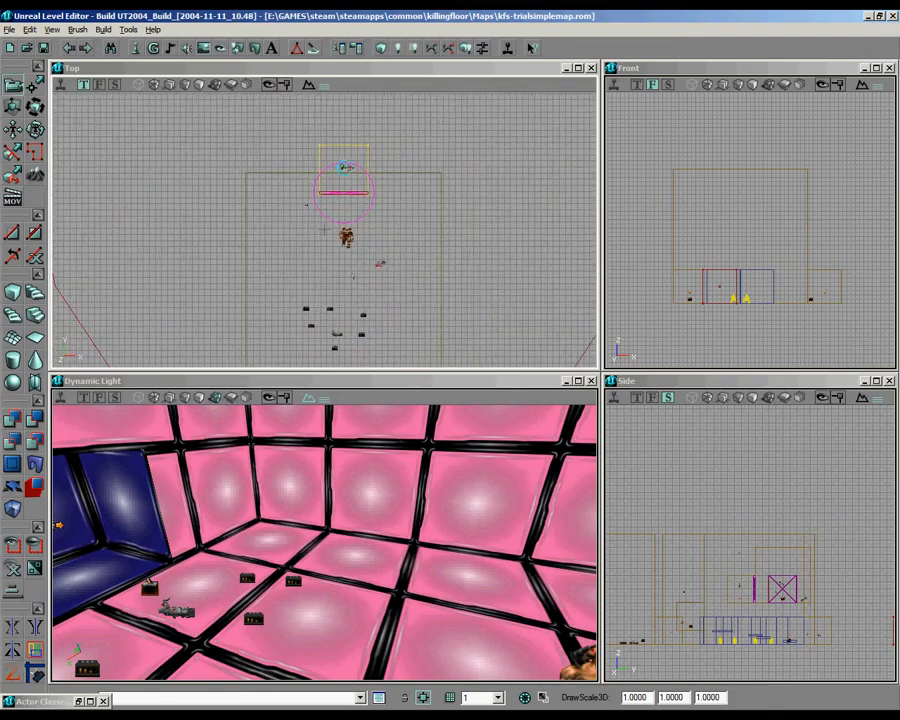
{"action": "mouse_move", "coordinate": [347, 248]}
{"action": "left_mouse_down"}
{"action": "mouse_move", "coordinate": [325, 229]}
{"action": "mouse_move", "coordinate": [300, 229]}
{"action": "mouse_move", "coordinate": [325, 228]}
{"action": "mouse_move", "coordinate": [324, 217]}
{"action": "left_mouse_up"}
{"action": "scroll", "coordinate": [324, 229], "scroll_direction": "up", "scroll_amount": 6}
Step: Align the copied alcove with the pink room's floor and rebuild the map's geometry and lighting
{"action": "left_click", "coordinate": [384, 47]}
{"action": "left_click_drag", "start_coordinate": [430, 490], "coordinate": [327, 546]}
{"action": "right_click_drag", "start_coordinate": [327, 546], "coordinate": [326, 543]}
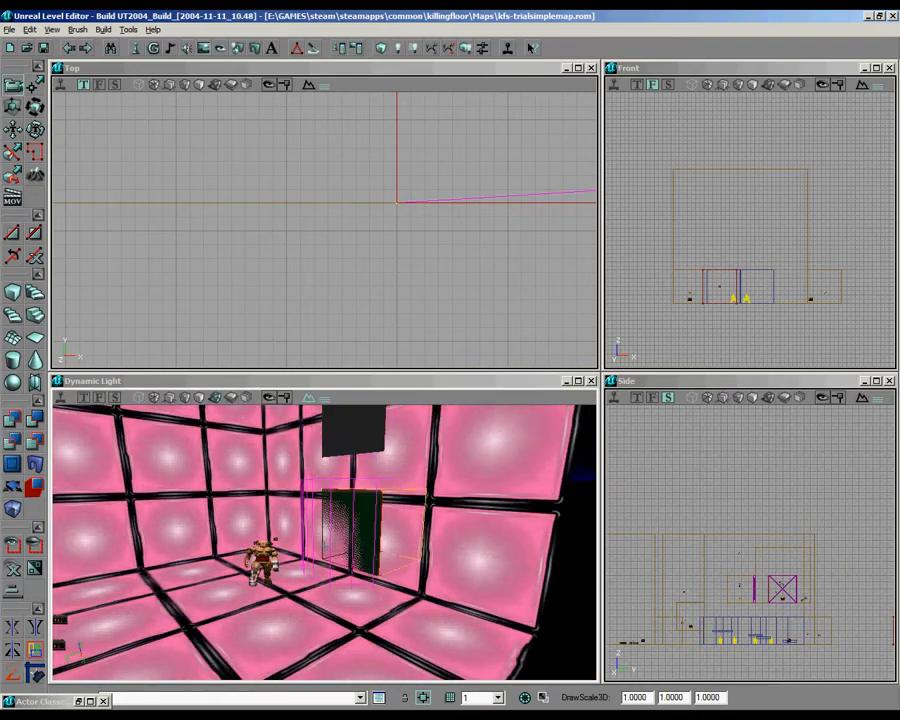
{"action": "left_click", "coordinate": [700, 222]}
{"action": "scroll", "coordinate": [700, 222], "scroll_direction": "down", "scroll_amount": 5}
{"action": "scroll", "coordinate": [750, 230], "scroll_direction": "up", "scroll_amount": 8}
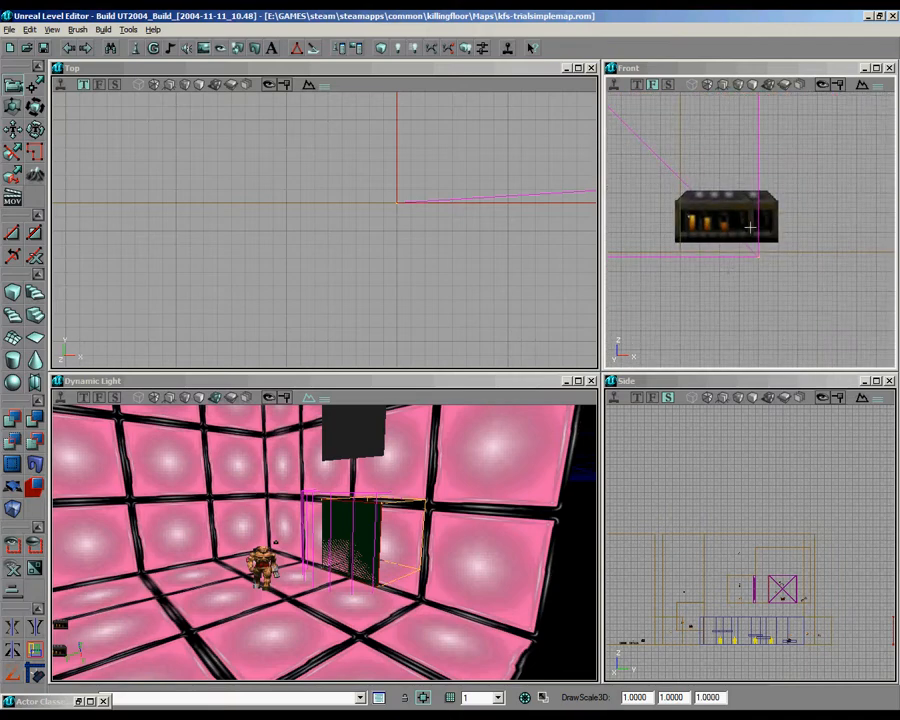
{"action": "left_click", "coordinate": [379, 52]}
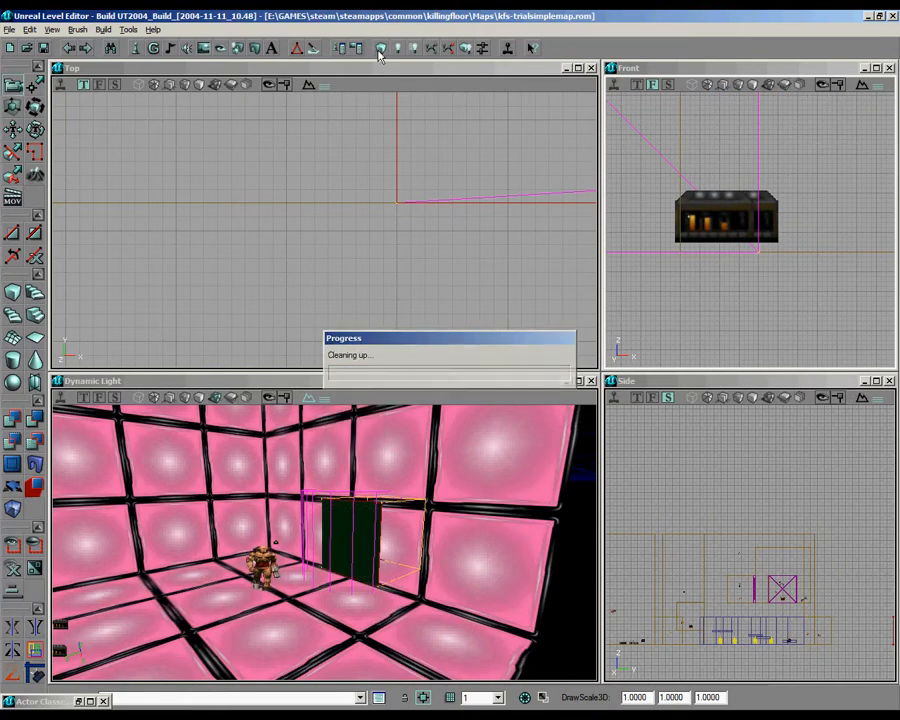
{"action": "left_click", "coordinate": [399, 50]}
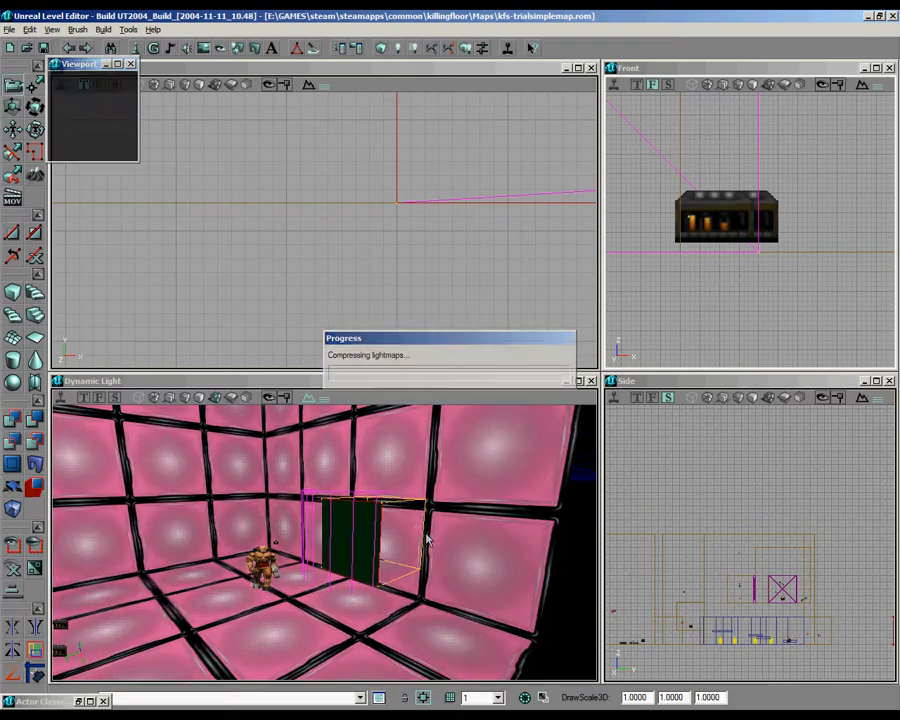
Step: Preview the copied door mover at Key 1 to check the alcove behind it, and return it to Key 0 (Base)
{"action": "scroll", "coordinate": [327, 228], "scroll_direction": "up", "scroll_amount": 2}
{"action": "right_click", "coordinate": [387, 172]}
{"action": "key", "text": "Escape"}
{"action": "right_click", "coordinate": [383, 168]}
{"action": "mouse_move", "coordinate": [410, 202]}
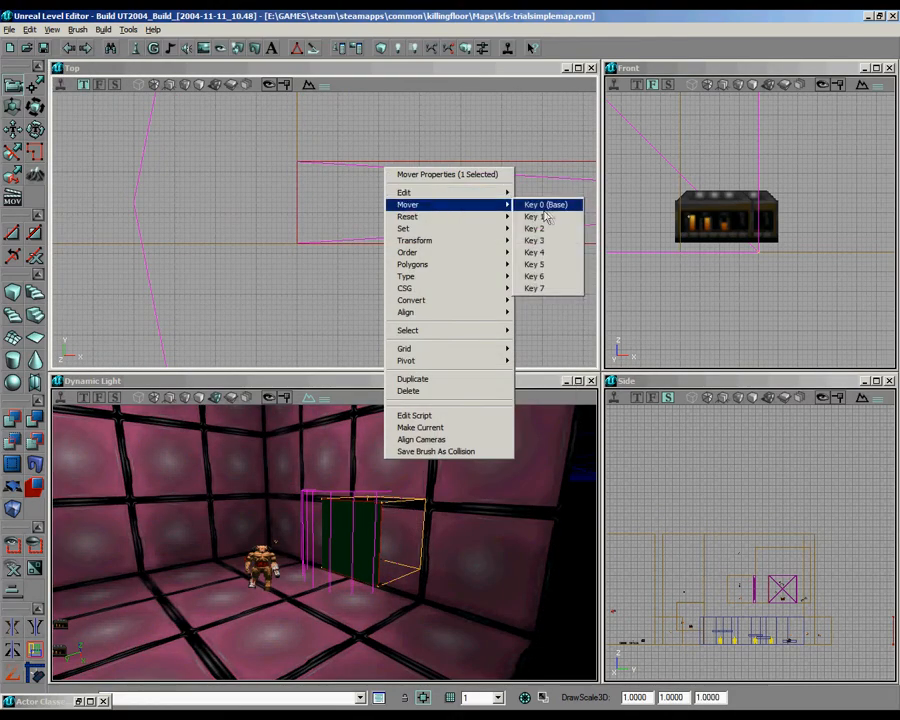
{"action": "left_click", "coordinate": [542, 215]}
{"action": "left_click_drag", "start_coordinate": [324, 550], "coordinate": [345, 533]}
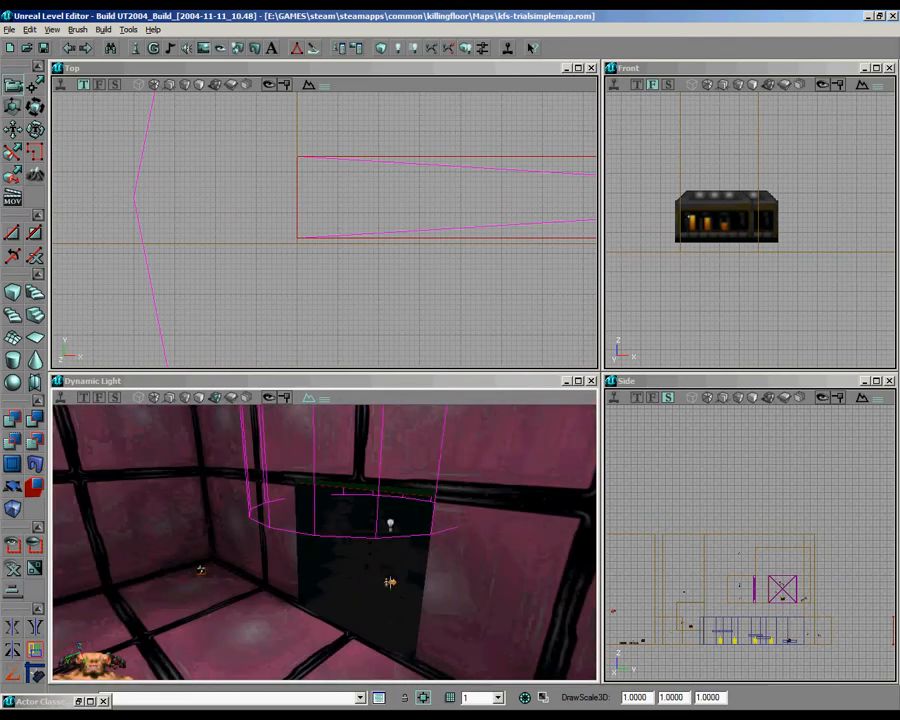
{"action": "left_click", "coordinate": [390, 582]}
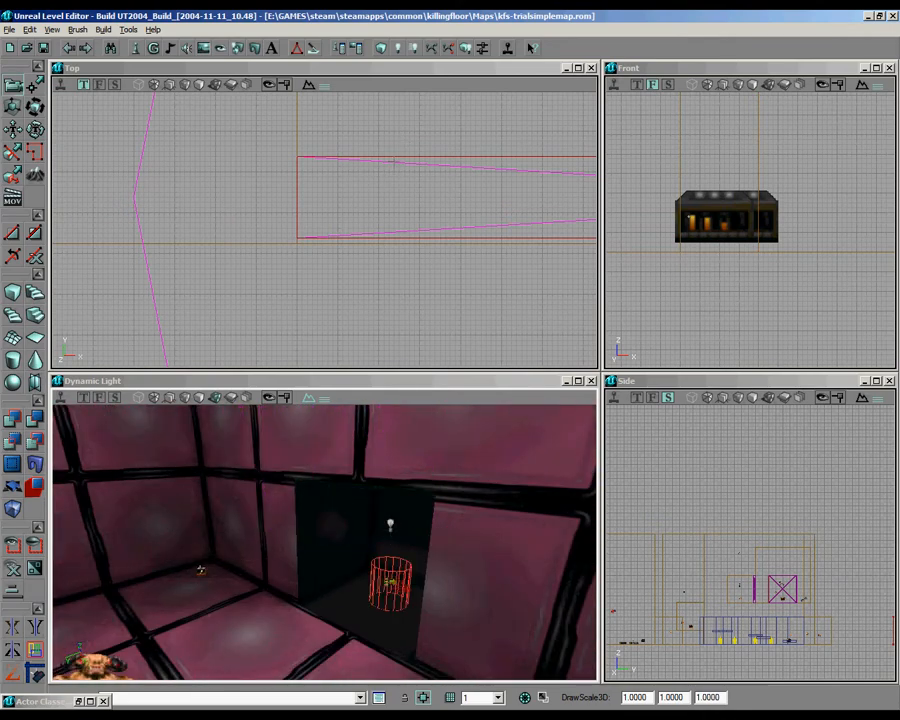
{"action": "right_click", "coordinate": [395, 164]}
{"action": "mouse_move", "coordinate": [424, 199]}
{"action": "left_click", "coordinate": [547, 197]}
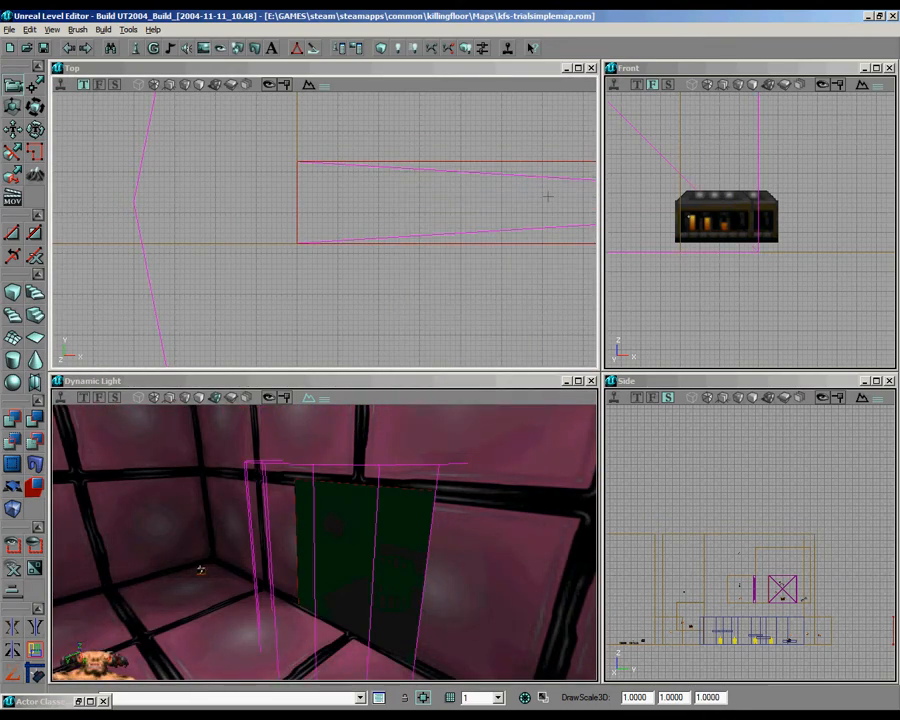
{"action": "right_click_drag", "start_coordinate": [432, 437], "coordinate": [438, 445]}
Step: Set the URL of the copied alcove's DoomTeleporter to NULL#seeya
{"action": "left_click_drag", "start_coordinate": [325, 312], "coordinate": [428, 142]}
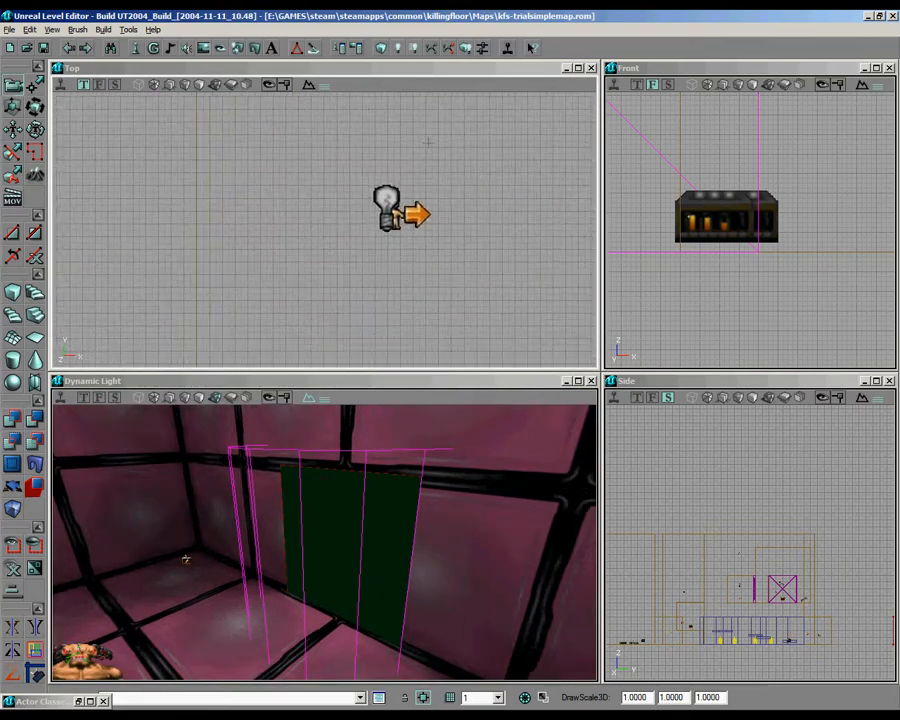
{"action": "right_click", "coordinate": [386, 208]}
{"action": "left_click", "coordinate": [440, 213]}
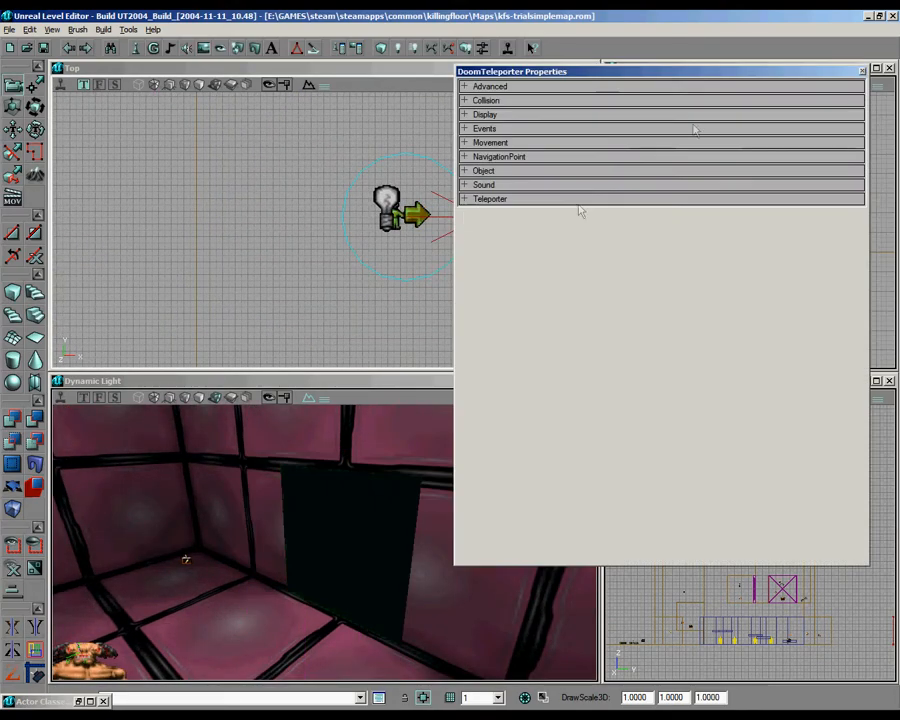
{"action": "left_click", "coordinate": [497, 129]}
{"action": "left_click", "coordinate": [645, 165]}
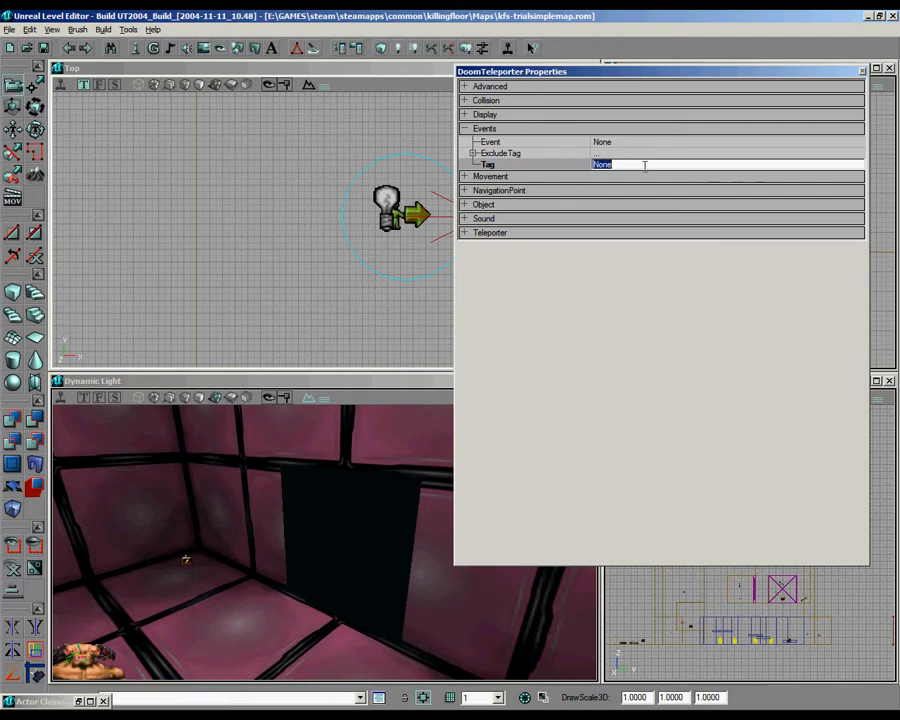
{"action": "left_click", "coordinate": [492, 233]}
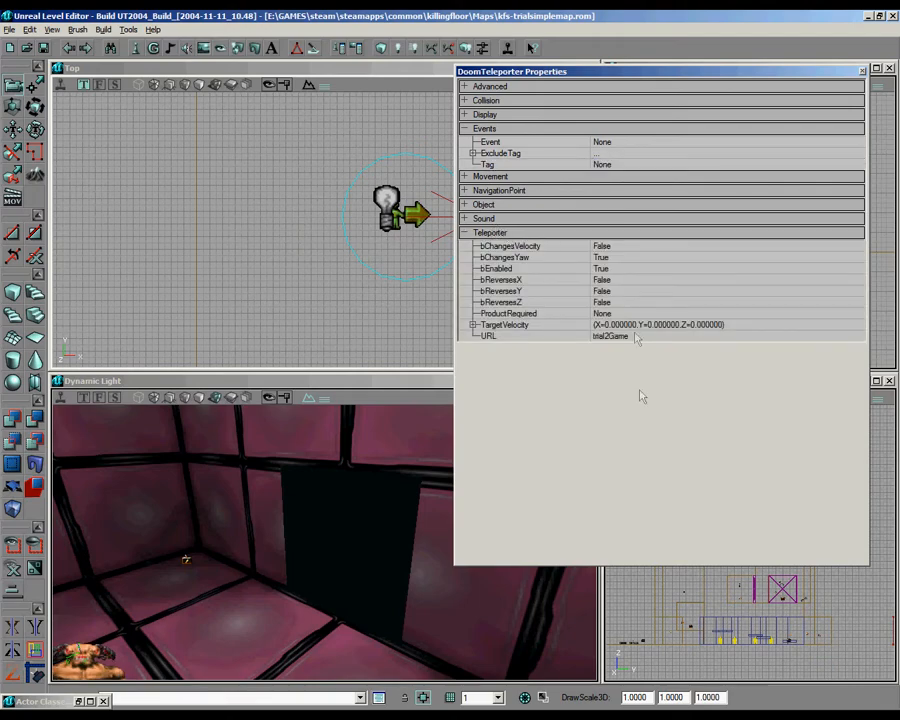
{"action": "left_click", "coordinate": [634, 338]}
{"action": "key", "text": "BackSpace"}
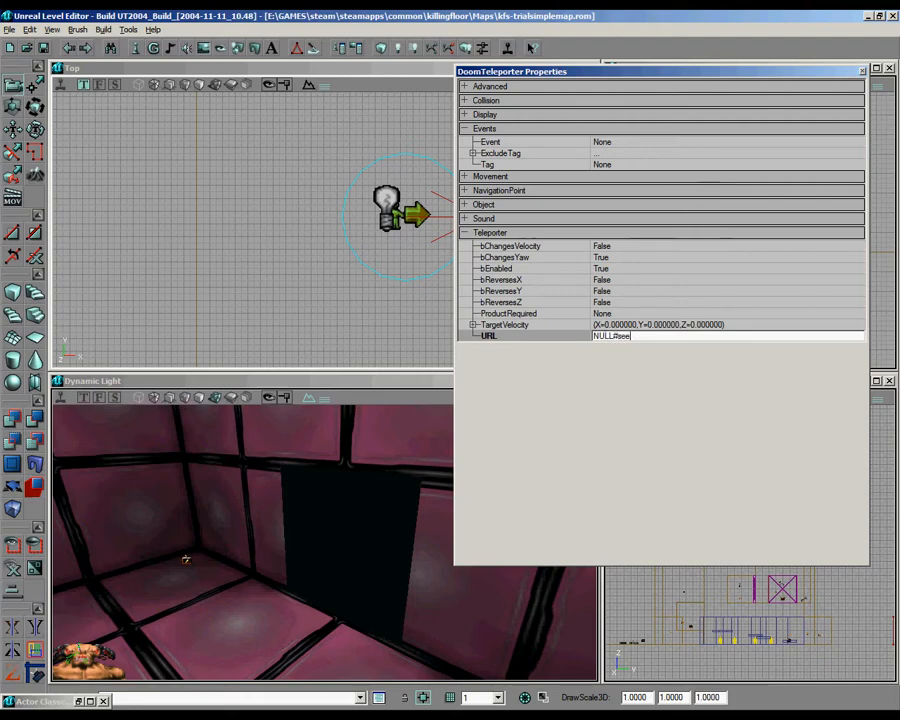
Step: Switch to the desktop and open text.txt to consult its text
{"action": "left_click", "coordinate": [869, 17]}
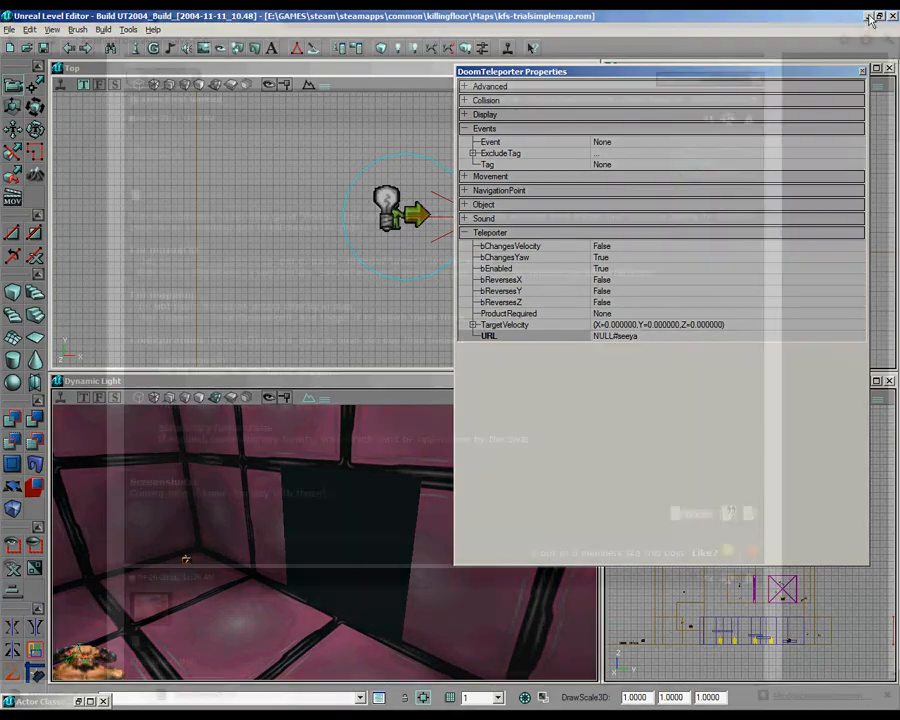
{"action": "left_click", "coordinate": [840, 18]}
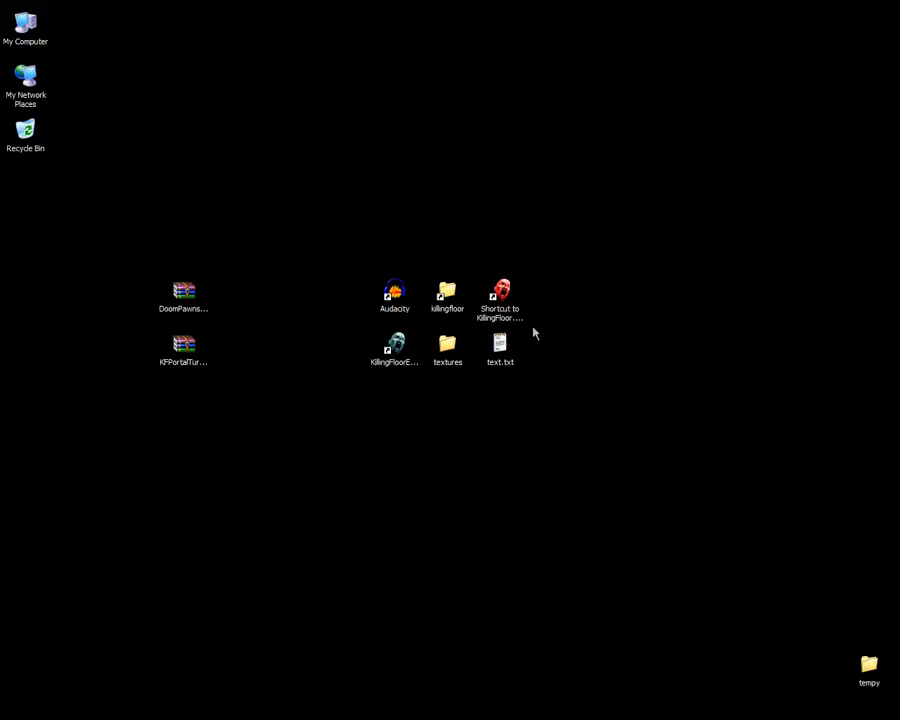
{"action": "double_click", "coordinate": [496, 344]}
{"action": "left_click_drag", "start_coordinate": [256, 405], "coordinate": [165, 432]}
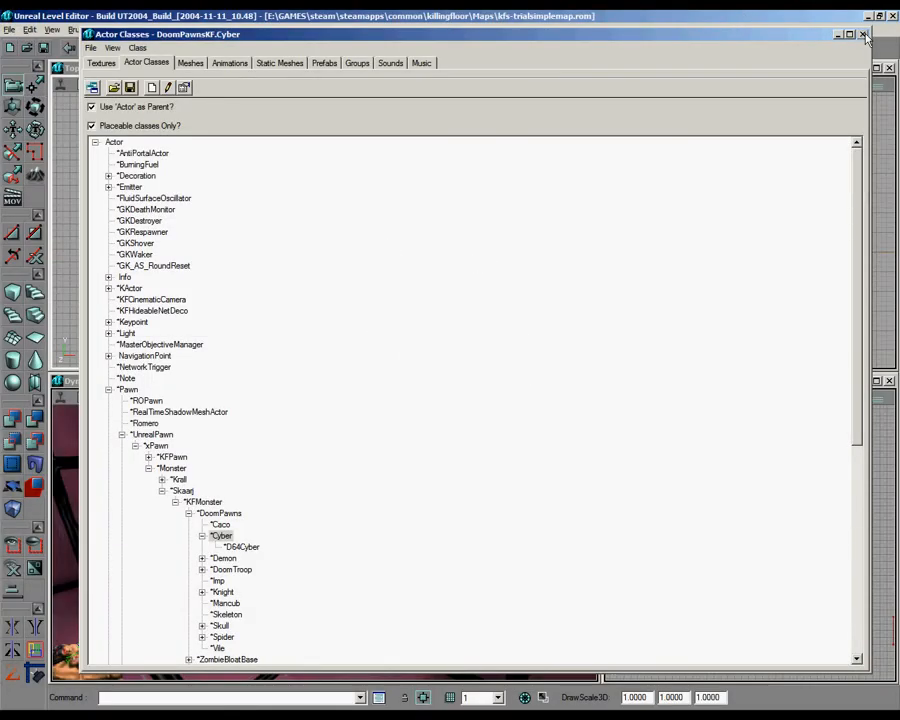
Step: Check the URL in the alcove's DoomTeleporter properties, look into the alcove and close the properties
{"action": "left_click", "coordinate": [864, 35]}
{"action": "left_click", "coordinate": [628, 335]}
{"action": "left_click", "coordinate": [650, 337]}
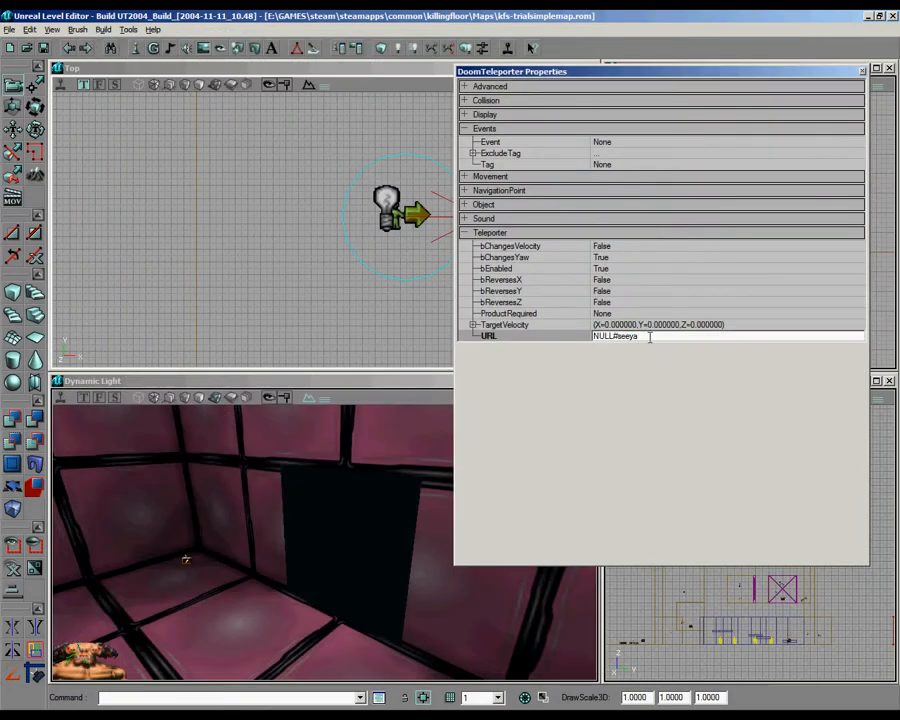
{"action": "left_click_drag", "start_coordinate": [387, 553], "coordinate": [386, 506]}
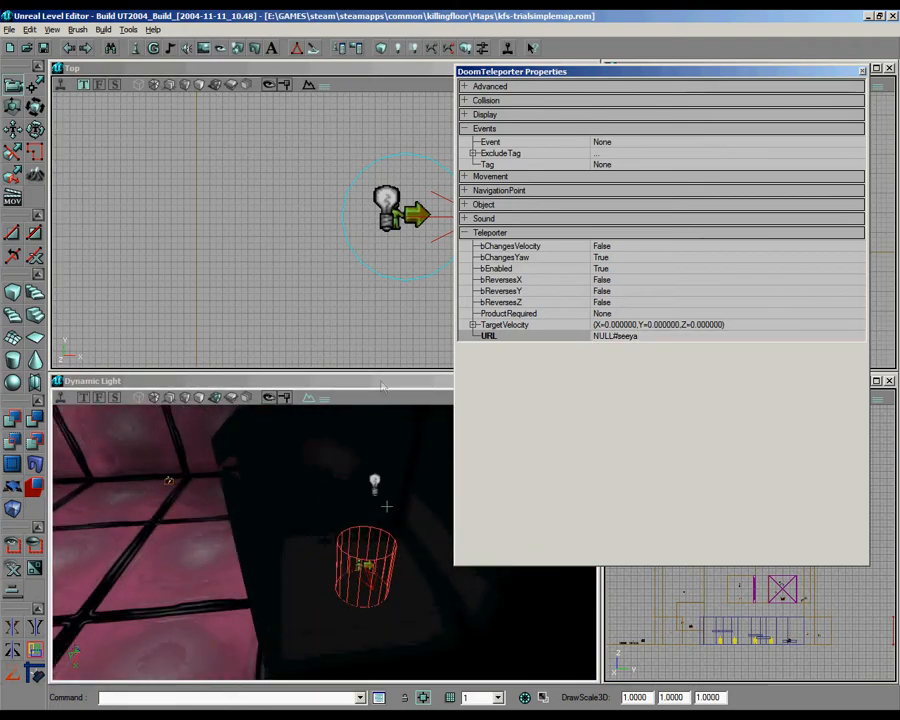
{"action": "left_click", "coordinate": [862, 71]}
Step: Open the properties of the Cyber monster in the pink room and review its DoomPawns, DoomPistol and Events settings
{"action": "scroll", "coordinate": [325, 225], "scroll_direction": "down", "scroll_amount": 5}
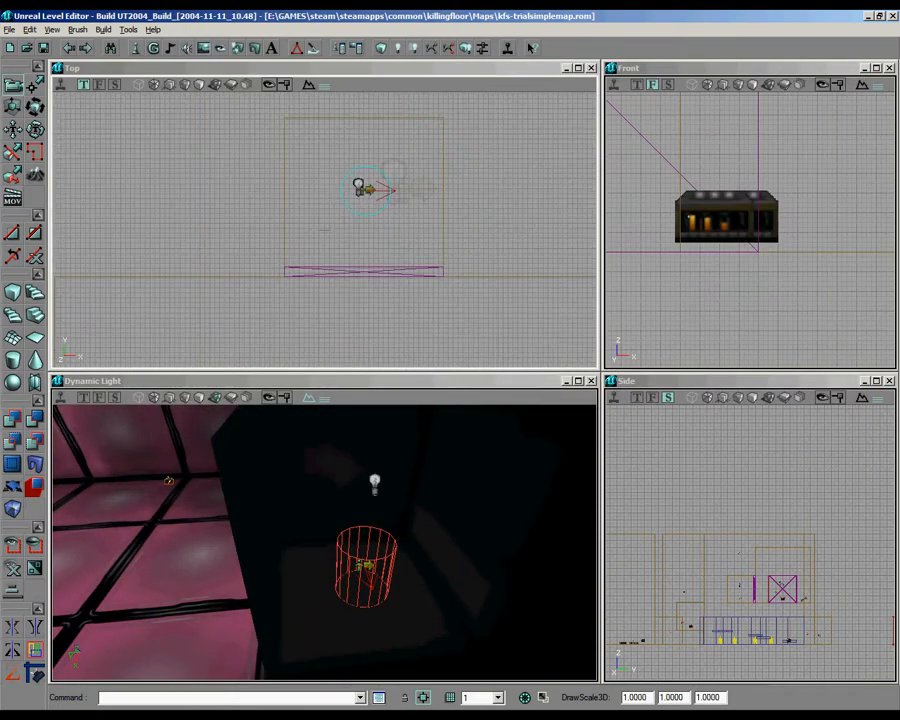
{"action": "left_click_drag", "start_coordinate": [405, 323], "coordinate": [328, 345]}
{"action": "scroll", "coordinate": [325, 225], "scroll_direction": "up", "scroll_amount": 3}
{"action": "scroll", "coordinate": [325, 225], "scroll_direction": "down", "scroll_amount": 2}
{"action": "left_click_drag", "start_coordinate": [330, 285], "coordinate": [332, 298]}
{"action": "left_click", "coordinate": [332, 298]}
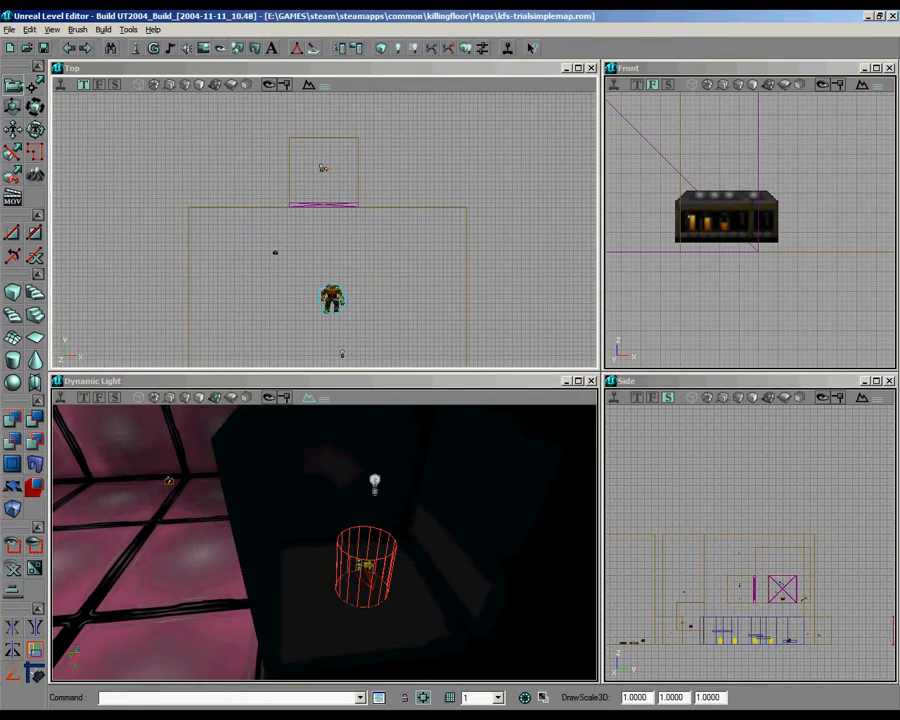
{"action": "right_click", "coordinate": [331, 299]}
{"action": "left_click", "coordinate": [370, 302]}
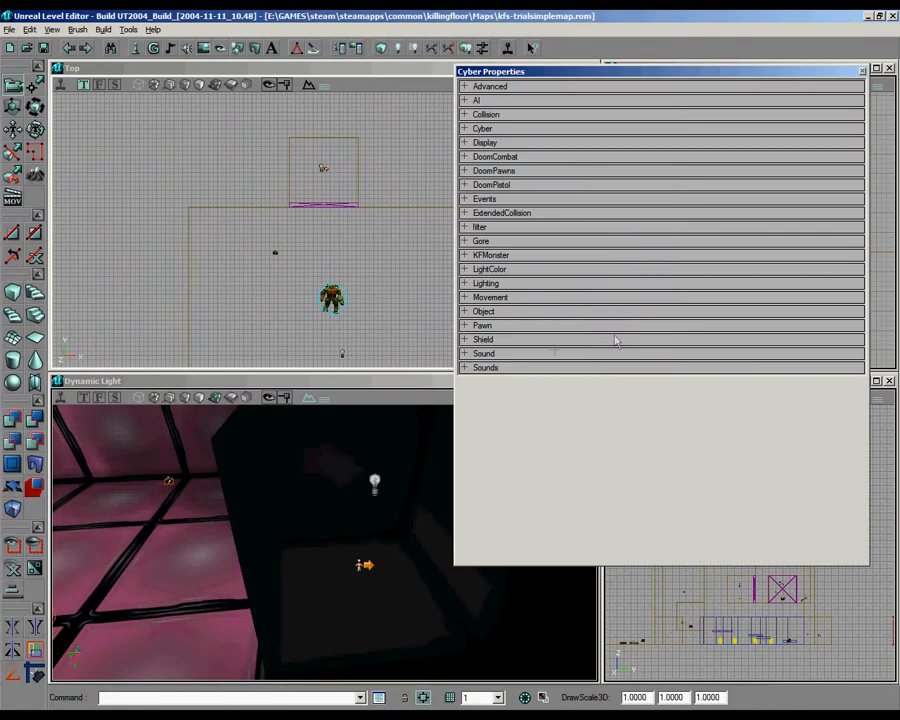
{"action": "left_click", "coordinate": [515, 158]}
{"action": "left_click", "coordinate": [515, 158]}
{"action": "left_click", "coordinate": [515, 171]}
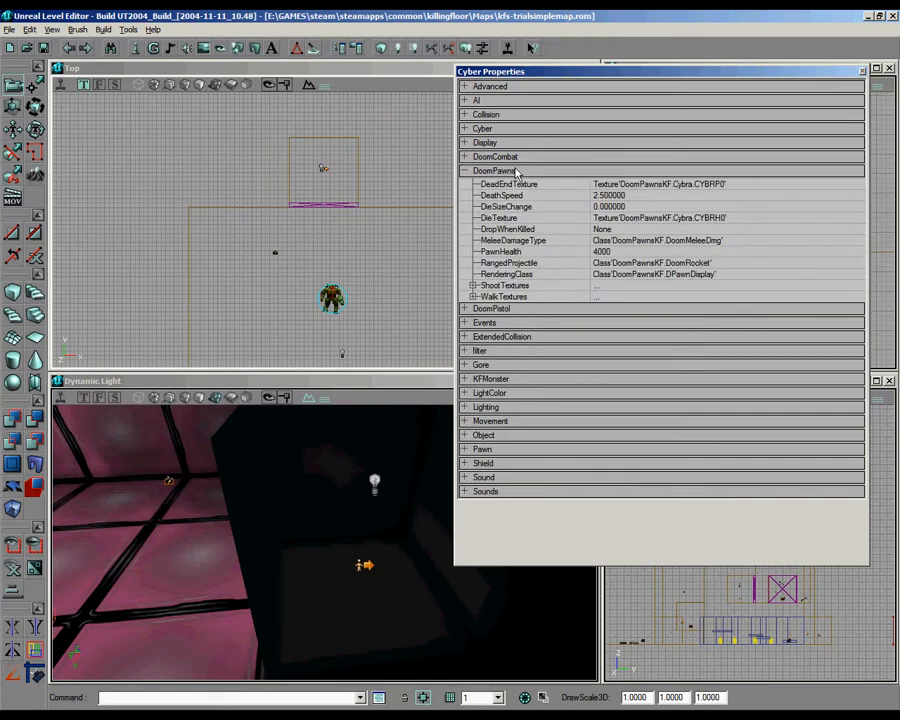
{"action": "left_click", "coordinate": [515, 171]}
{"action": "left_click", "coordinate": [513, 185]}
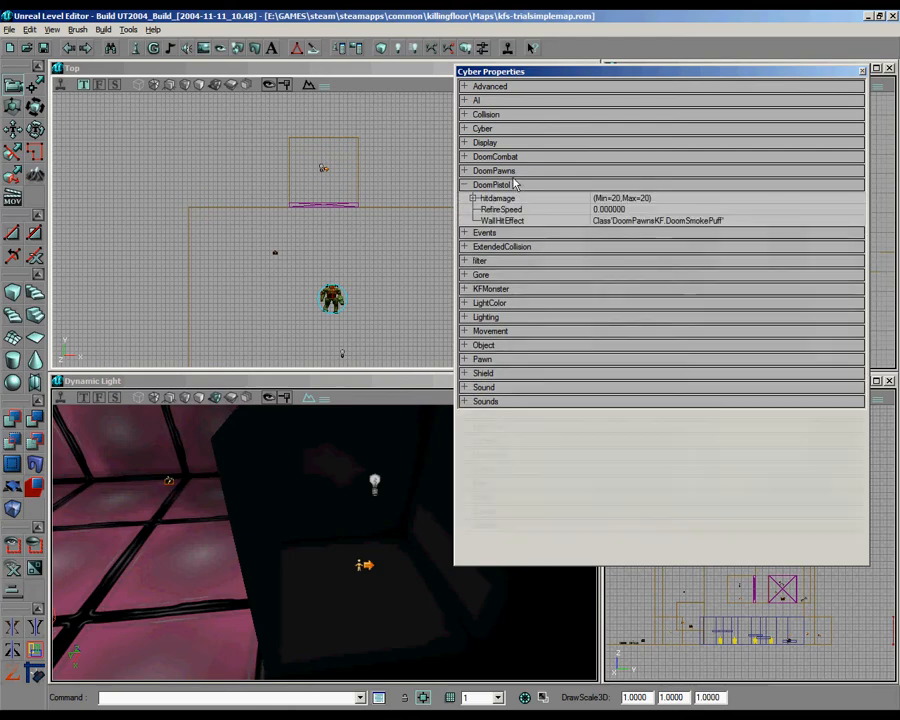
{"action": "left_click", "coordinate": [509, 171]}
{"action": "left_click", "coordinate": [507, 171]}
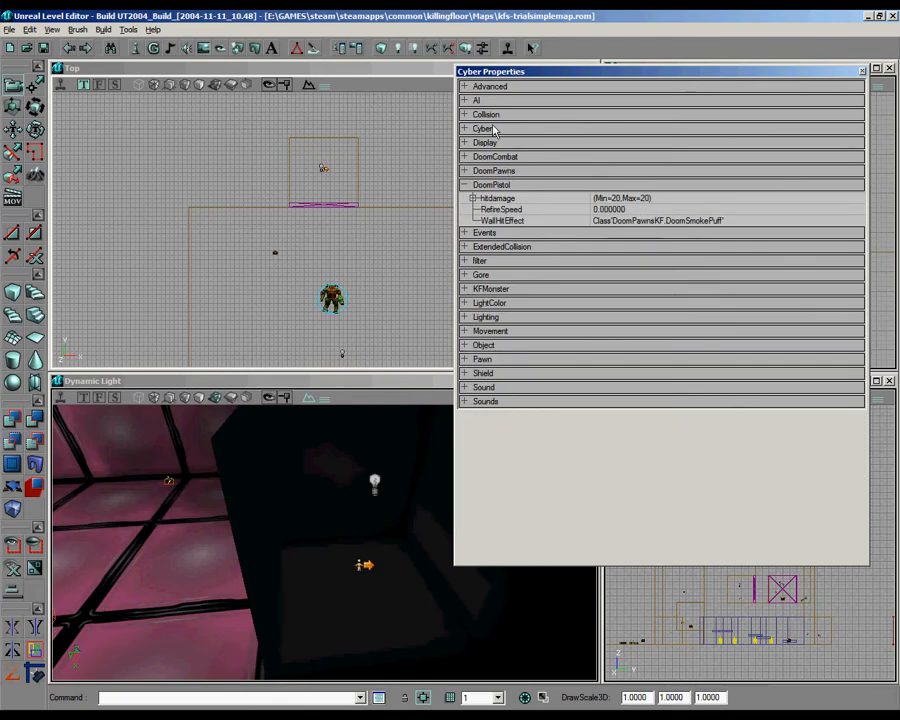
{"action": "left_click", "coordinate": [499, 184]}
{"action": "left_click", "coordinate": [496, 198]}
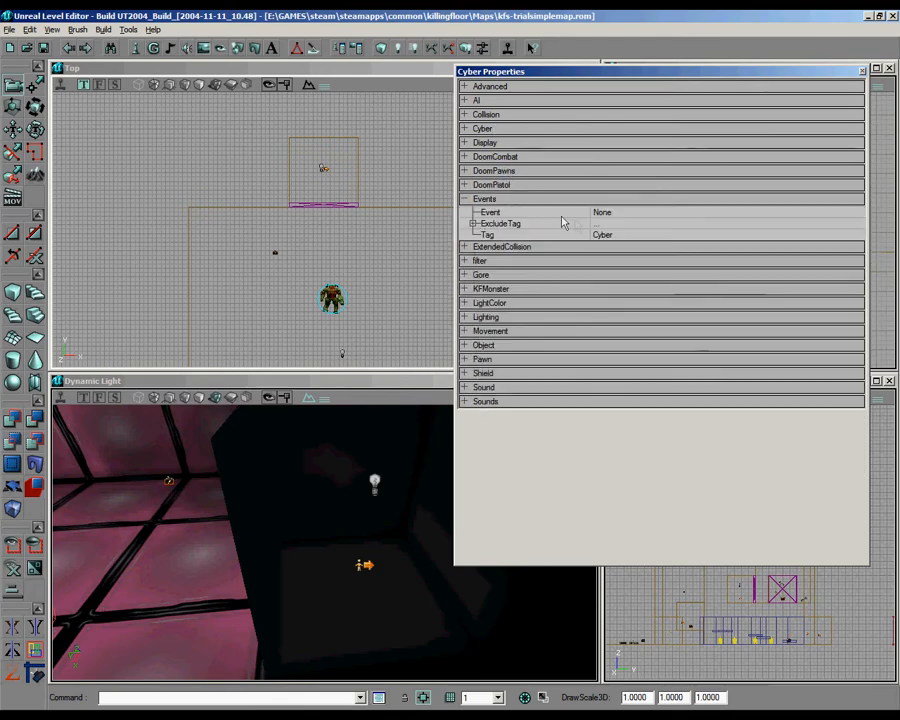
Step: Set the Tag of both the Cyber monster and the alcove's door mover to cyberdead
{"action": "left_click", "coordinate": [630, 235]}
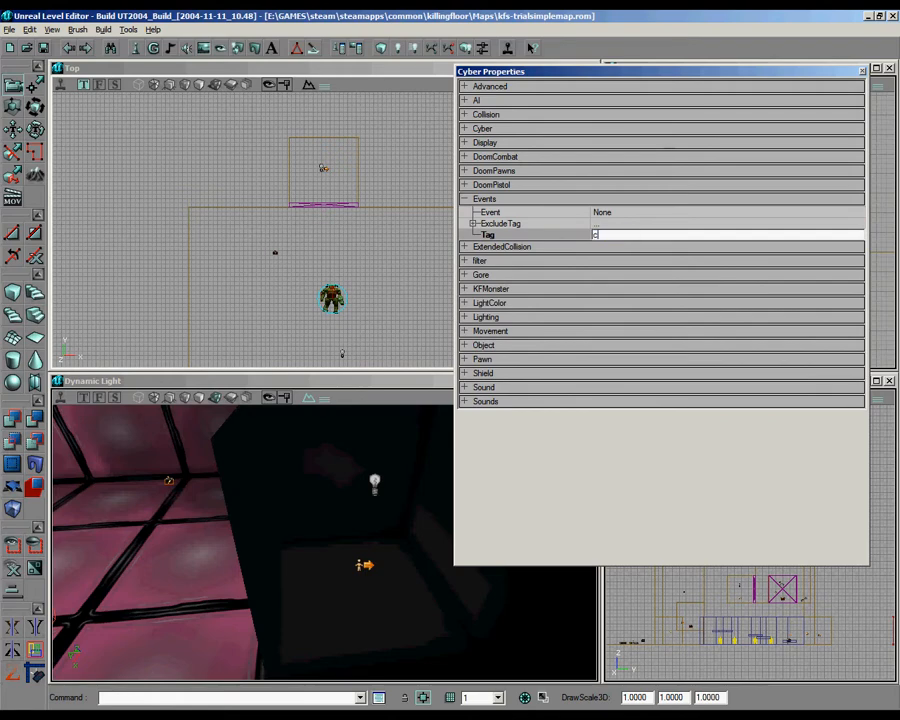
{"action": "left_click", "coordinate": [334, 203]}
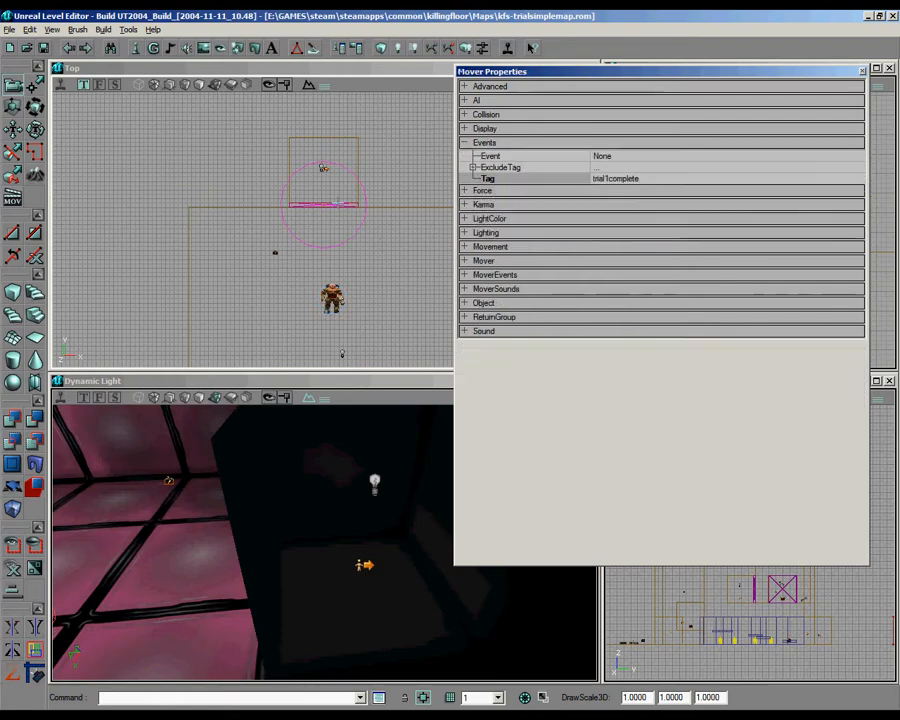
{"action": "left_click", "coordinate": [624, 180]}
{"action": "type", "text": "cyberdead"}
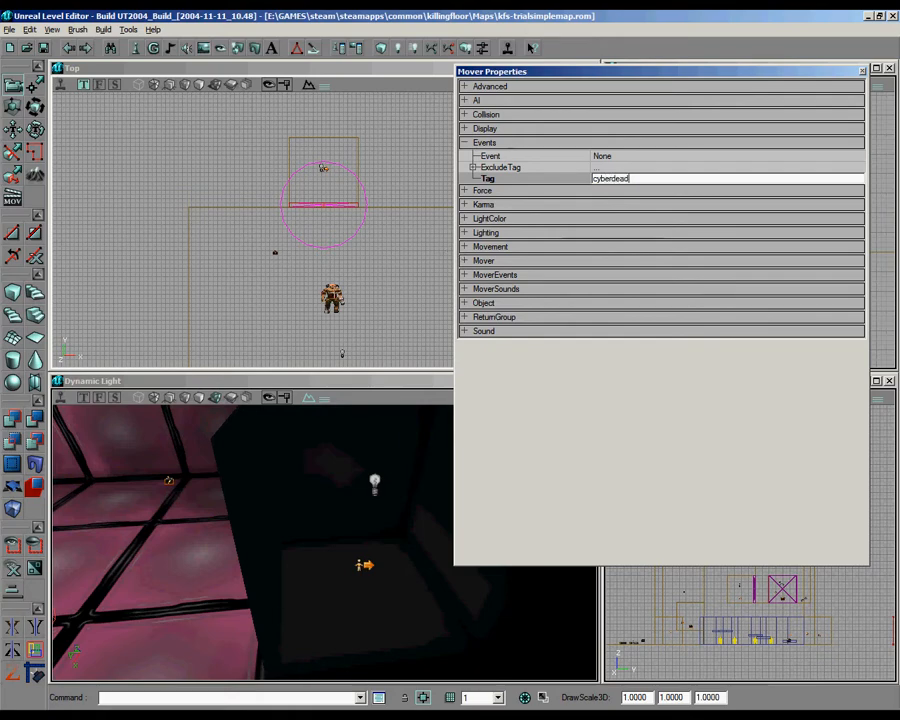
Step: Move the text cyberdead from the Cyber monster's Tag to its Event and deselect the monster
{"action": "left_click", "coordinate": [332, 298]}
{"action": "left_click", "coordinate": [625, 234]}
{"action": "key", "text": "ctrl+x"}
{"action": "left_click", "coordinate": [625, 213]}
{"action": "key", "text": "ctrl+v"}
{"action": "left_click", "coordinate": [379, 273]}
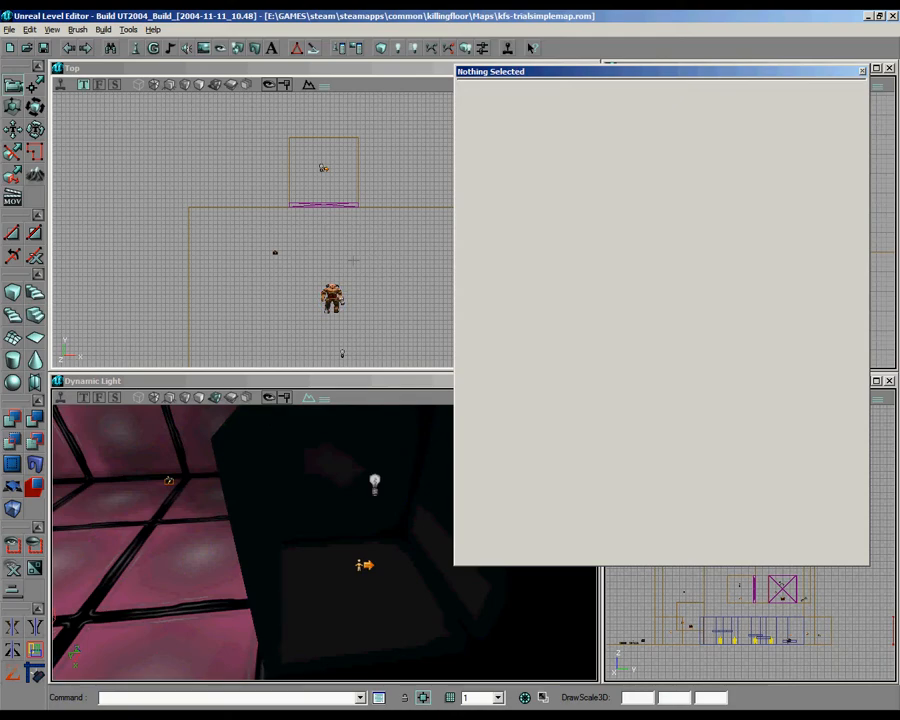
Step: Compare the Cyber monster's Event with the Tag of the alcove's door mover
{"action": "scroll", "coordinate": [353, 261], "scroll_direction": "down", "scroll_amount": 4}
{"action": "left_click_drag", "start_coordinate": [353, 261], "coordinate": [343, 313]}
{"action": "scroll", "coordinate": [343, 313], "scroll_direction": "up", "scroll_amount": 7}
{"action": "left_click_drag", "start_coordinate": [383, 223], "coordinate": [346, 366]}
{"action": "scroll", "coordinate": [335, 325], "scroll_direction": "down", "scroll_amount": 3}
{"action": "right_click", "coordinate": [327, 323]}
{"action": "left_click", "coordinate": [374, 285]}
{"action": "left_click", "coordinate": [330, 317]}
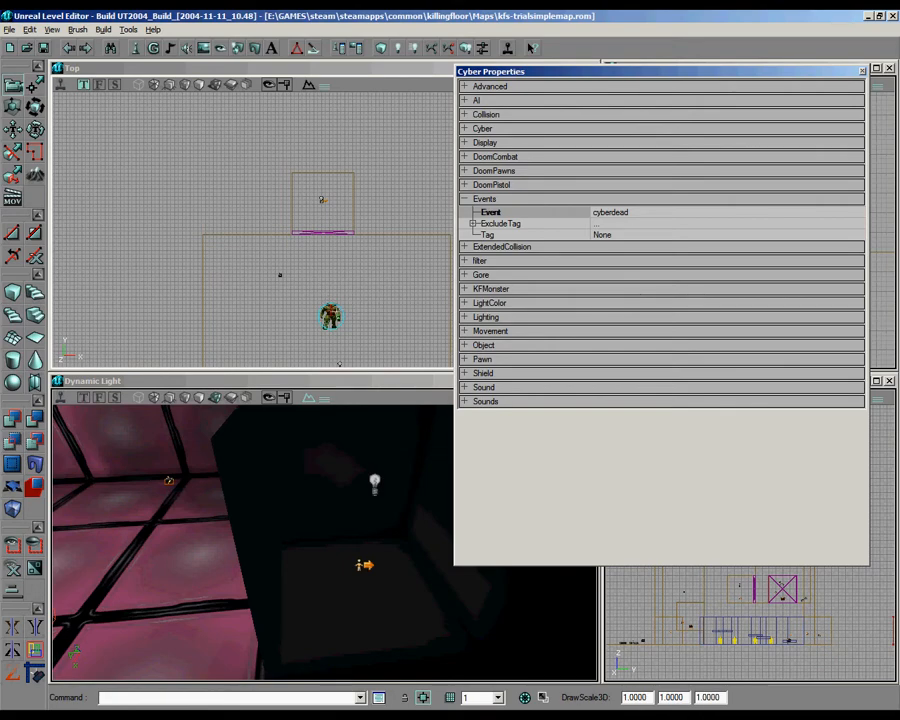
{"action": "left_click", "coordinate": [323, 233]}
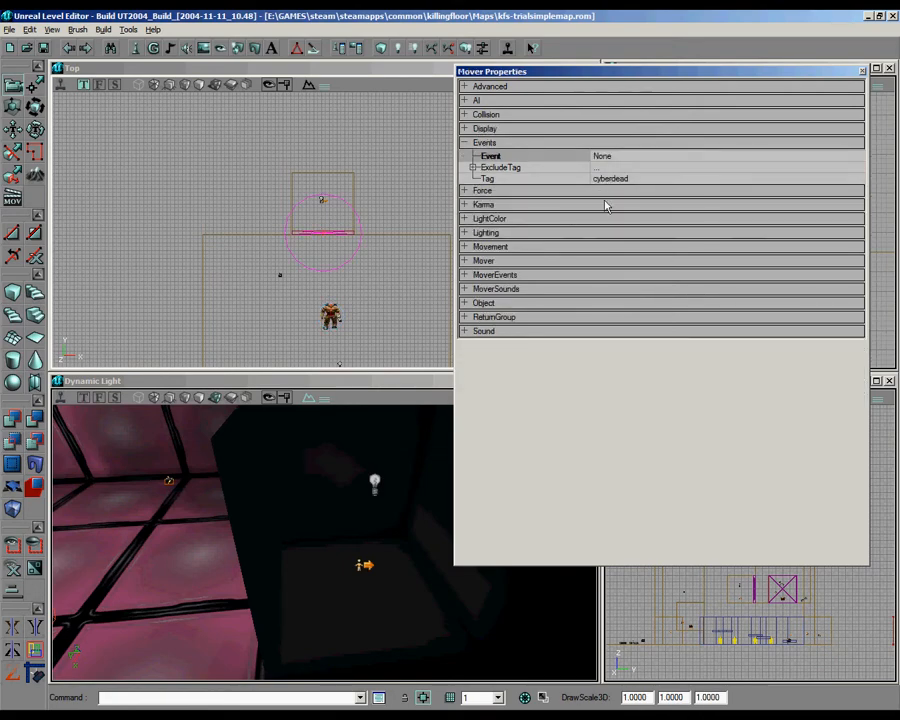
{"action": "left_click", "coordinate": [330, 316]}
{"action": "left_click_drag", "start_coordinate": [330, 316], "coordinate": [304, 304]}
{"action": "scroll", "coordinate": [325, 230], "scroll_direction": "up", "scroll_amount": 4}
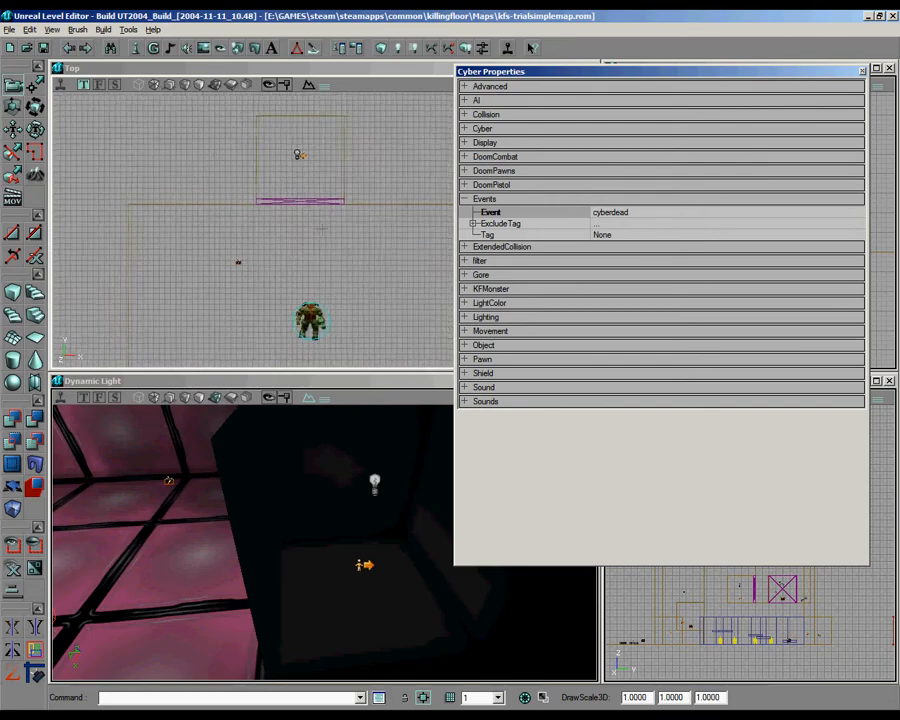
{"action": "scroll", "coordinate": [325, 230], "scroll_direction": "down", "scroll_amount": 3}
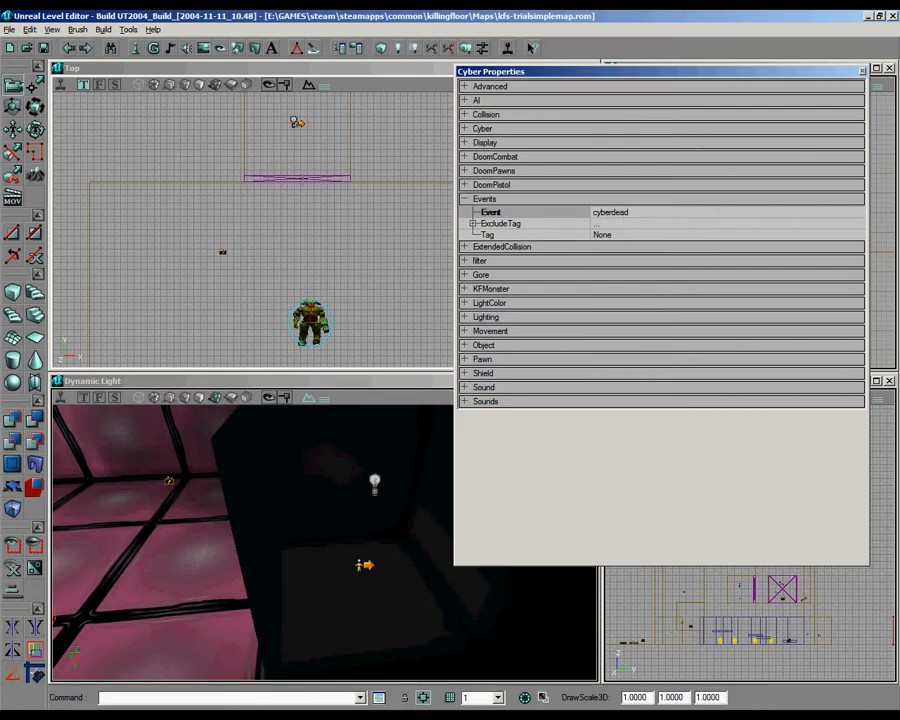
Step: Select the door mover, close its properties and look over the layout of all trial rooms
{"action": "left_click", "coordinate": [296, 169]}
{"action": "left_click", "coordinate": [297, 178]}
{"action": "left_click_drag", "start_coordinate": [352, 201], "coordinate": [356, 268]}
{"action": "right_click_drag", "start_coordinate": [325, 541], "coordinate": [313, 462]}
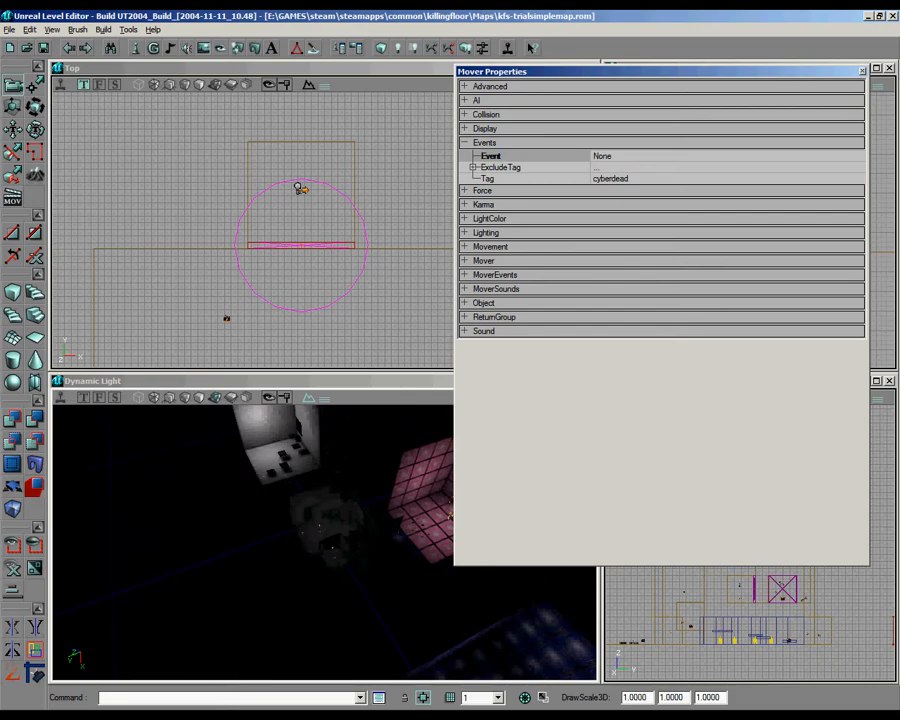
{"action": "left_click", "coordinate": [863, 72]}
{"action": "right_click_drag", "start_coordinate": [335, 591], "coordinate": [374, 547]}
Step: Switch to the desktop and set the KillingFloor.exe shortcut's target to load kfs-trialsimplemap?Game=DoomPawnsKF.DoomGameType
{"action": "left_click", "coordinate": [870, 15]}
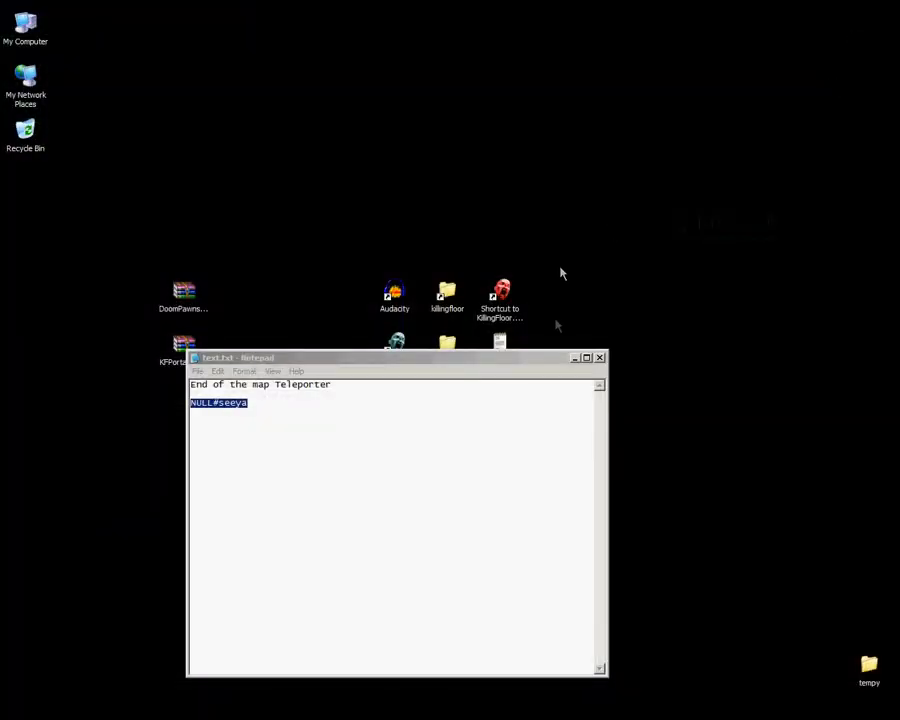
{"action": "left_click", "coordinate": [574, 358]}
{"action": "left_click", "coordinate": [505, 304]}
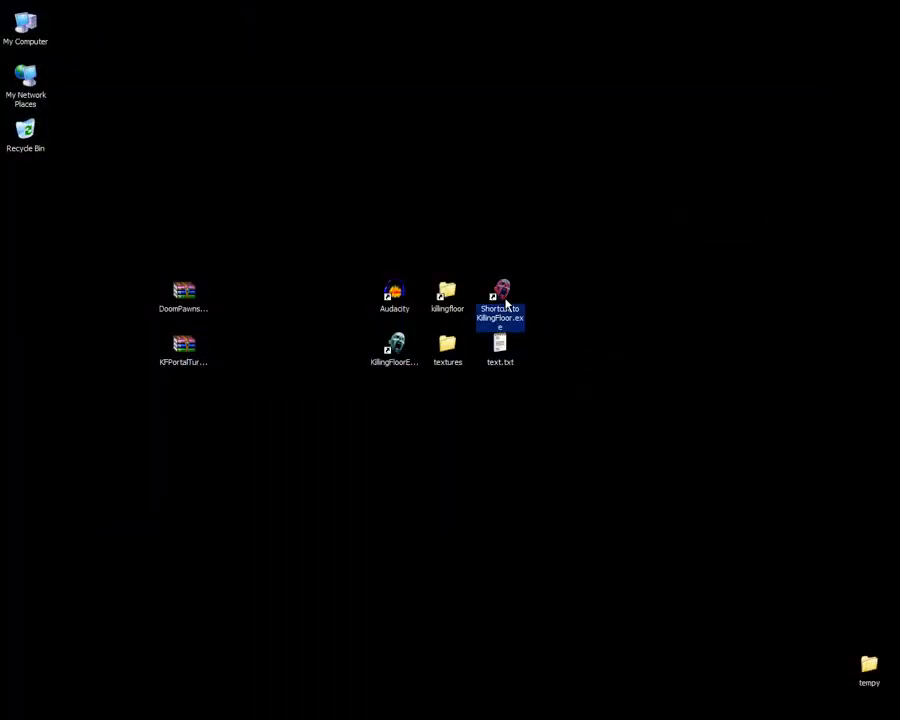
{"action": "right_click", "coordinate": [505, 302]}
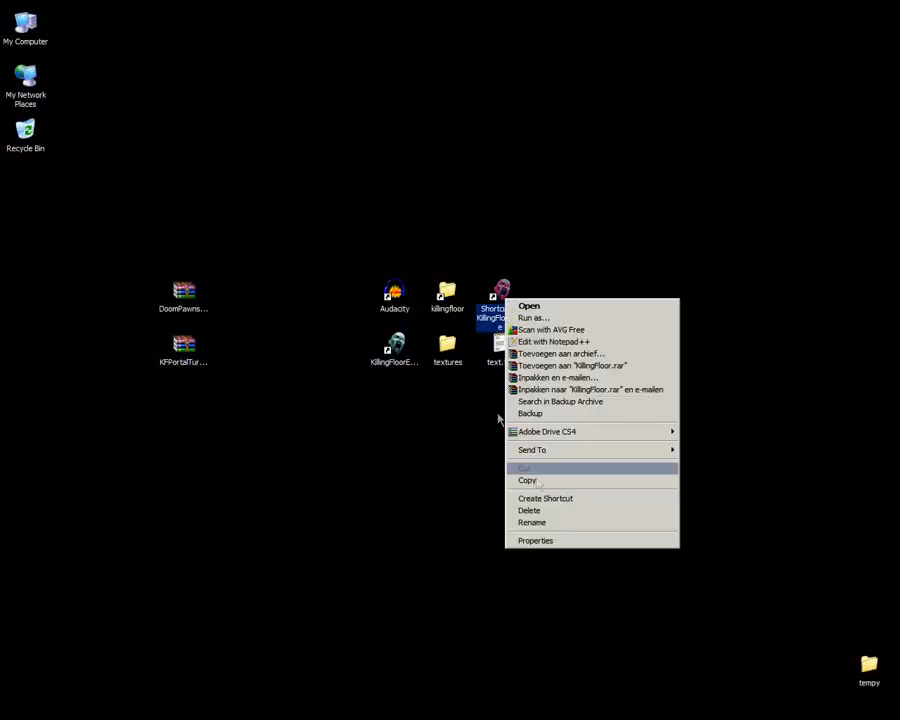
{"action": "left_click", "coordinate": [561, 540]}
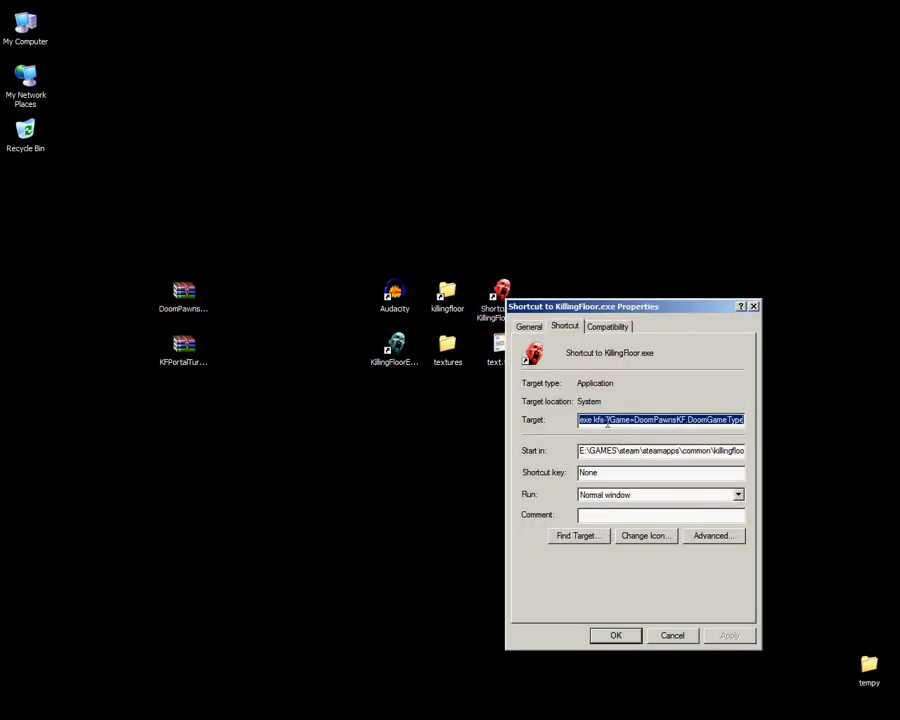
{"action": "left_click", "coordinate": [606, 421]}
{"action": "key", "text": "Left"}
{"action": "key", "text": "Left"}
{"action": "key", "text": "Left"}
{"action": "key", "text": "Left"}
{"action": "key", "text": "Left"}
{"action": "key", "text": "Left"}
{"action": "key", "text": "Left"}
{"action": "key", "text": "Left"}
{"action": "key", "text": "Left"}
{"action": "key", "text": "Left"}
{"action": "key", "text": "Left"}
{"action": "key", "text": "Left"}
{"action": "key", "text": "Left"}
{"action": "key", "text": "Left"}
{"action": "key", "text": "Left"}
{"action": "key", "text": "Left"}
{"action": "key", "text": "Left"}
{"action": "key", "text": "Left"}
{"action": "key", "text": "Left"}
{"action": "key", "text": "Left"}
{"action": "left_click", "coordinate": [653, 420]}
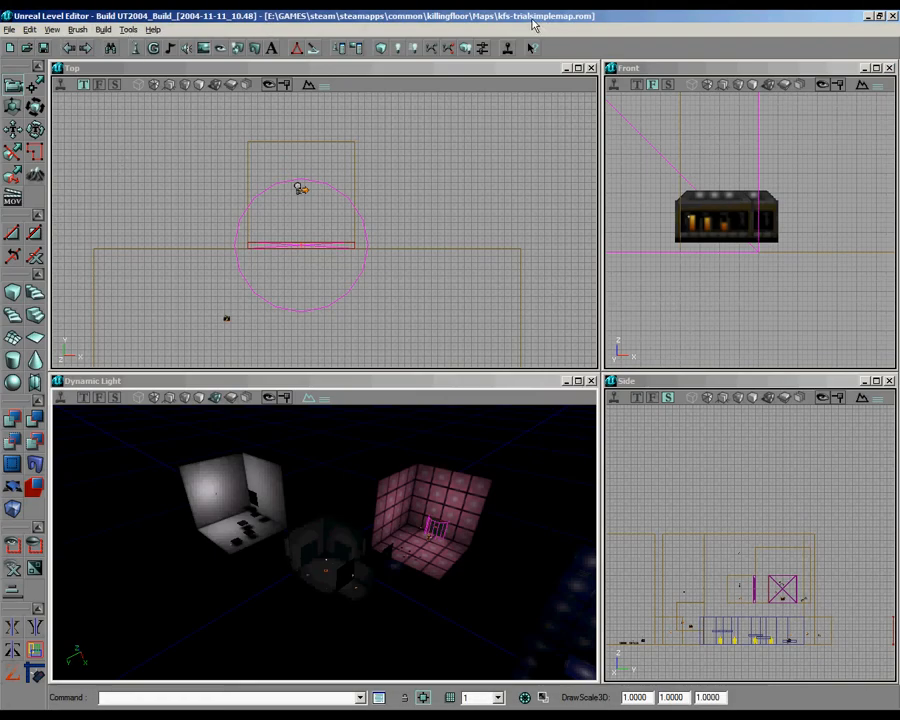
{"action": "left_click", "coordinate": [871, 17]}
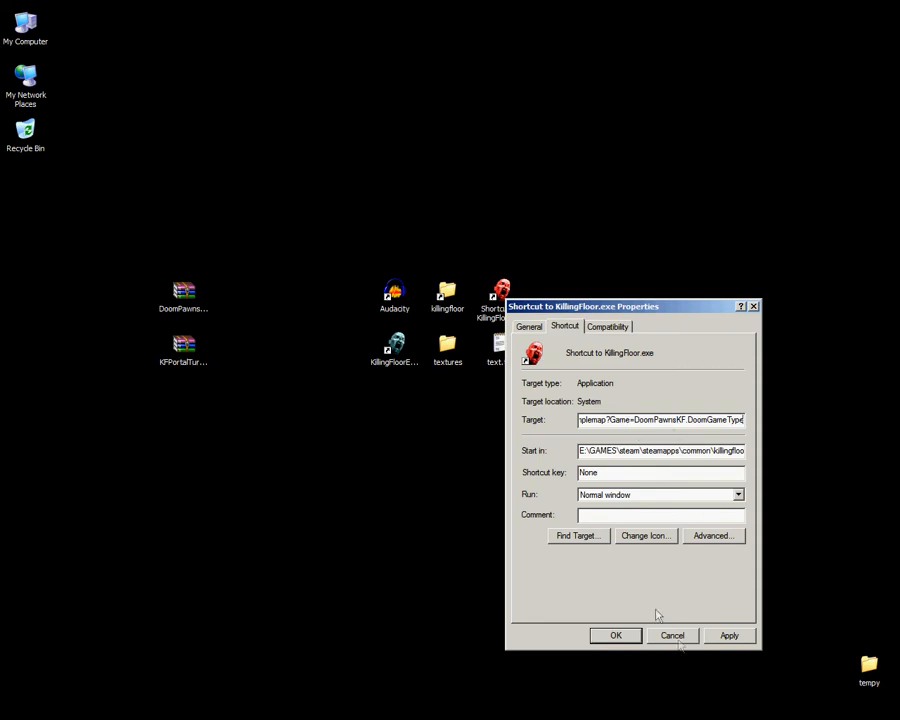
{"action": "left_click", "coordinate": [611, 633]}
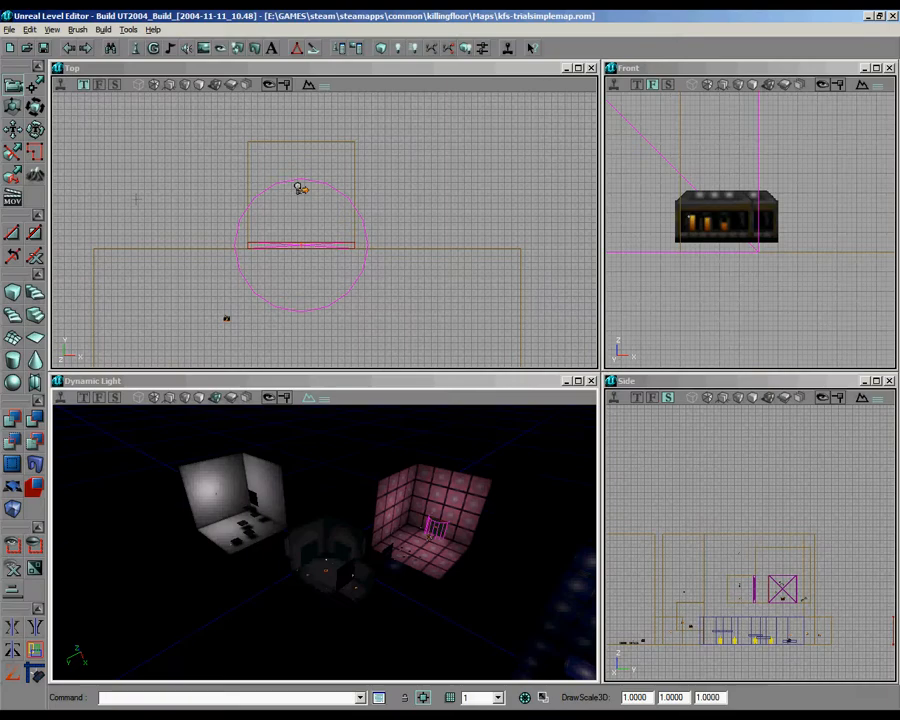
Step: Leave the editor for Killing Floor, start a playtest of the map and examine the start room's doors
{"action": "left_click", "coordinate": [868, 16]}
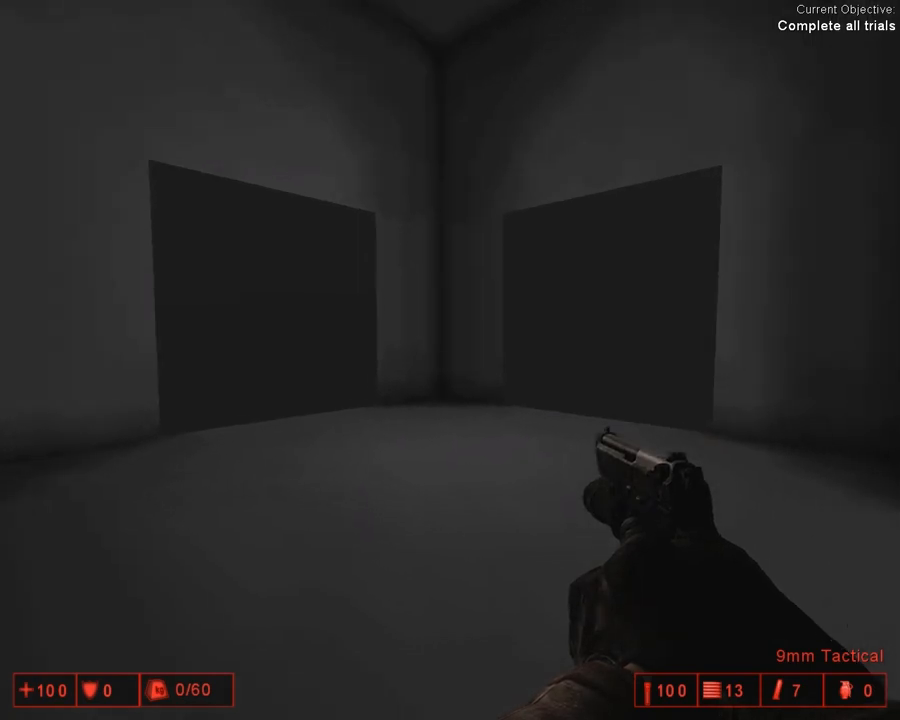
{"action": "key", "text": "r"}
{"action": "scroll", "coordinate": [450, 360], "scroll_direction": "down", "scroll_amount": 1}
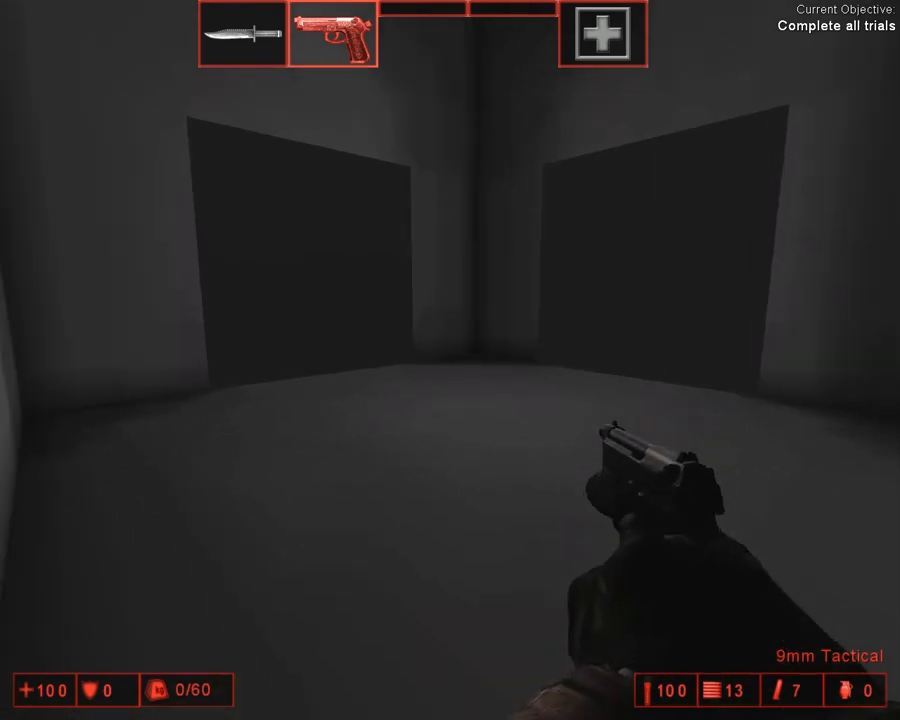
{"action": "key", "text": "r"}
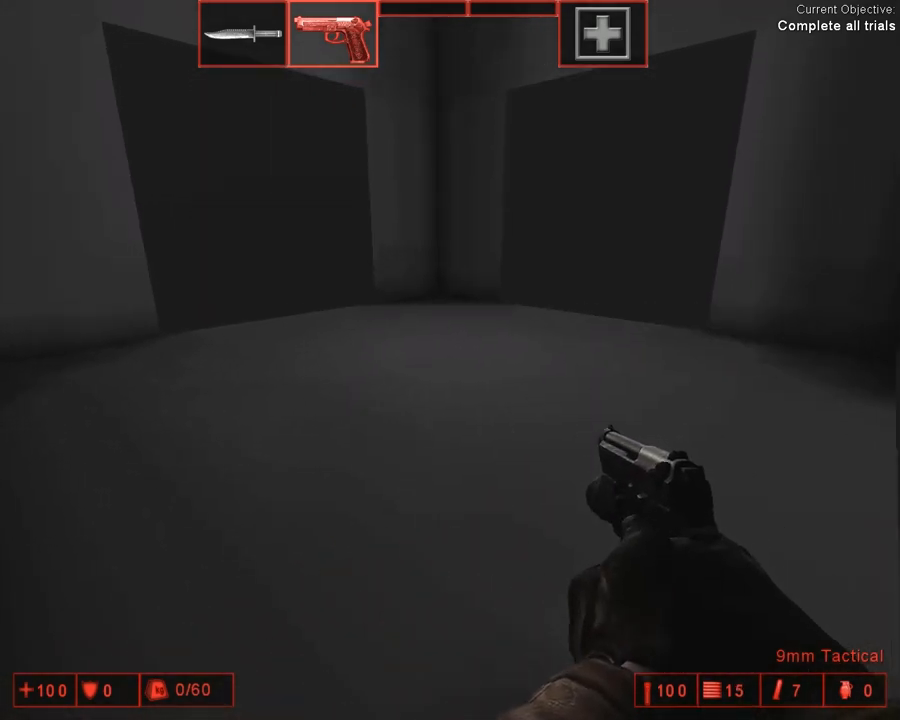
{"action": "key", "text": "w"}
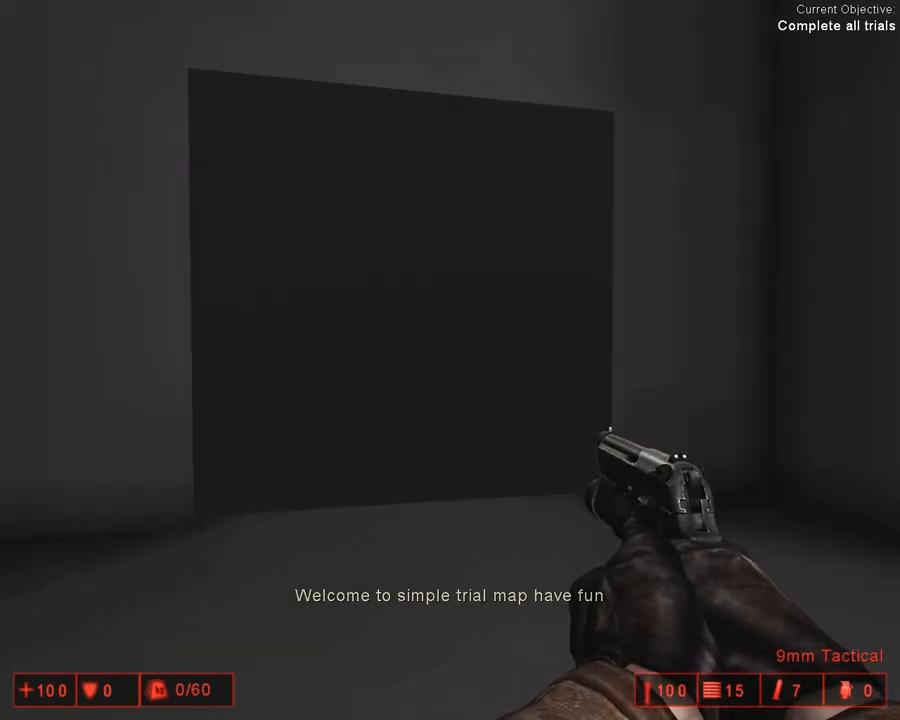
{"action": "key", "text": "w"}
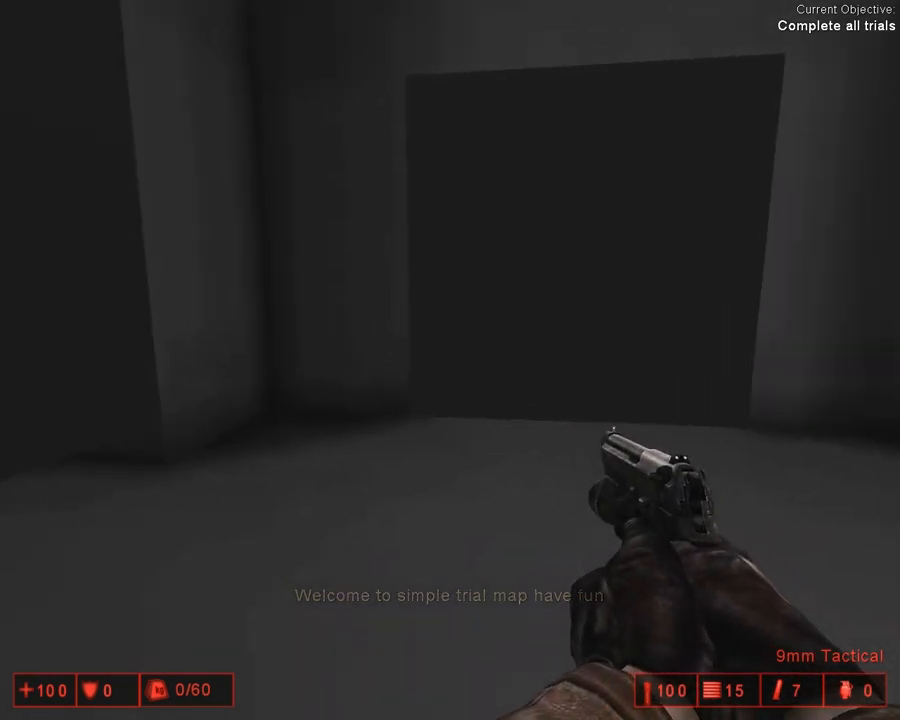
{"action": "key", "text": "w"}
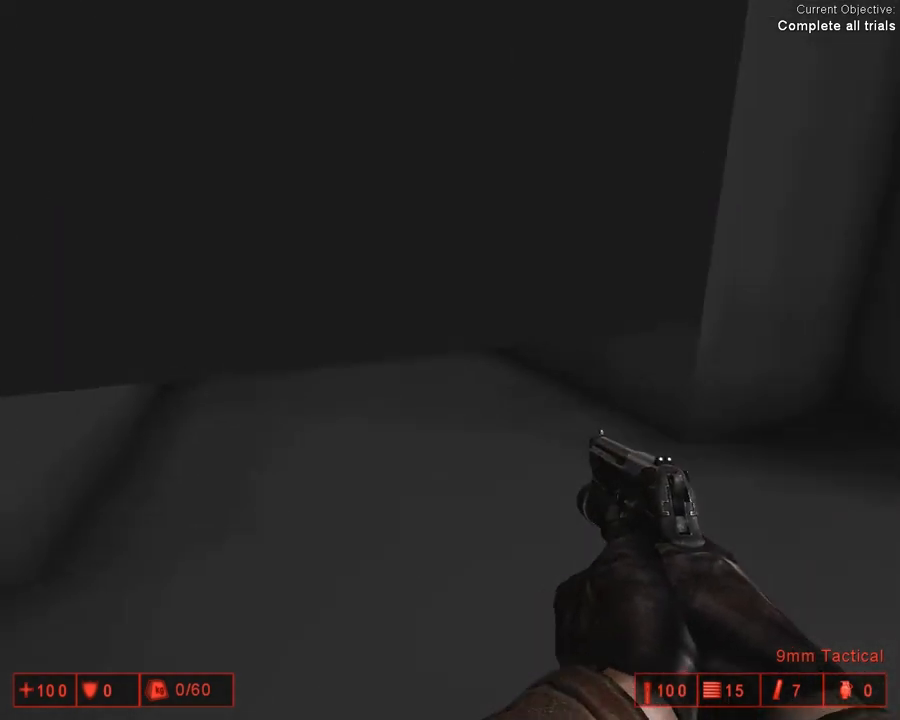
Step: Enter the first trial room through the start room's door and jump across the floating platforms to its exit
{"action": "key", "text": "s"}
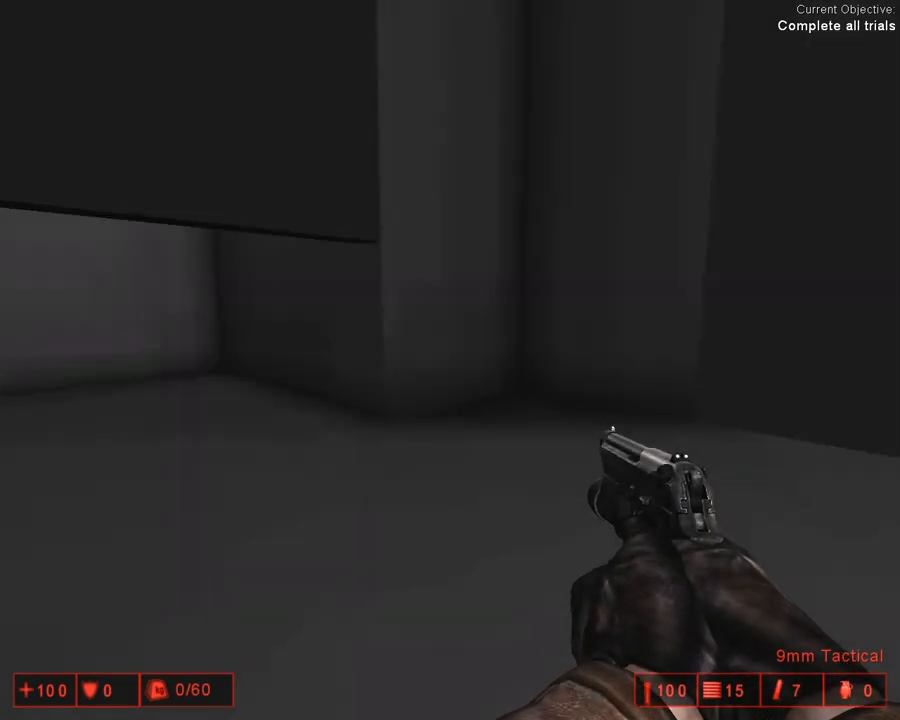
{"action": "key", "text": "w"}
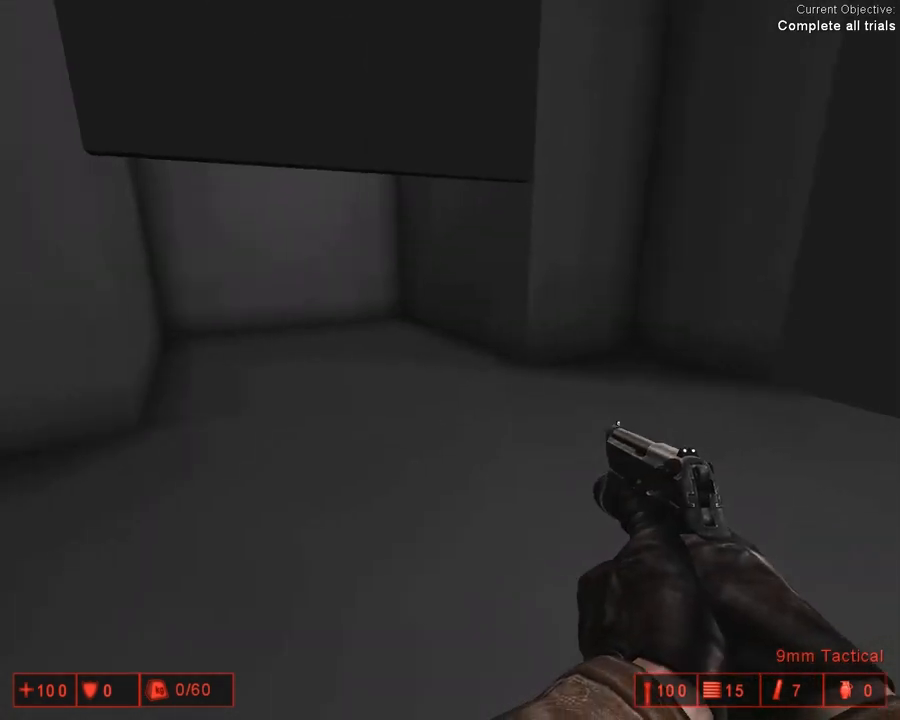
{"action": "key", "text": "w"}
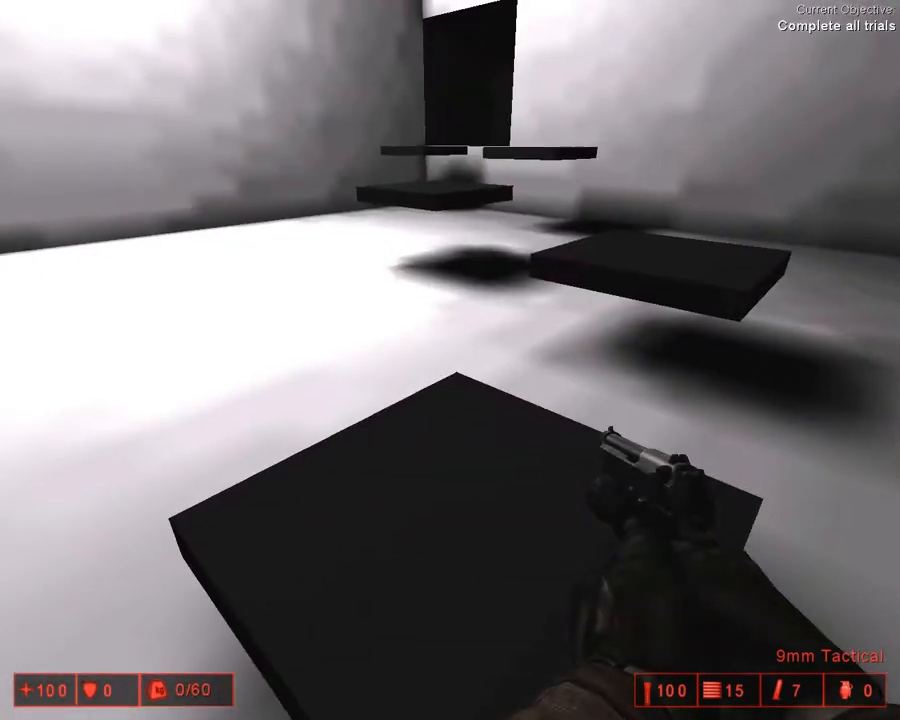
{"action": "key", "text": "w"}
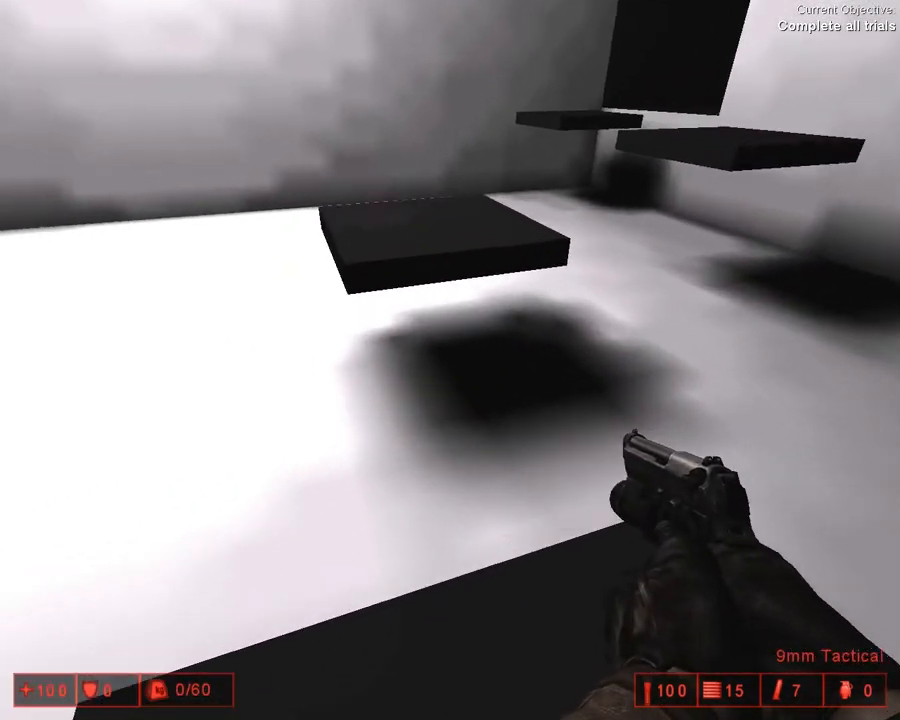
{"action": "key", "text": "space"}
{"action": "key", "text": "space"}
{"action": "key", "text": "w"}
{"action": "key", "text": "space"}
{"action": "key", "text": "space"}
{"action": "key", "text": "w"}
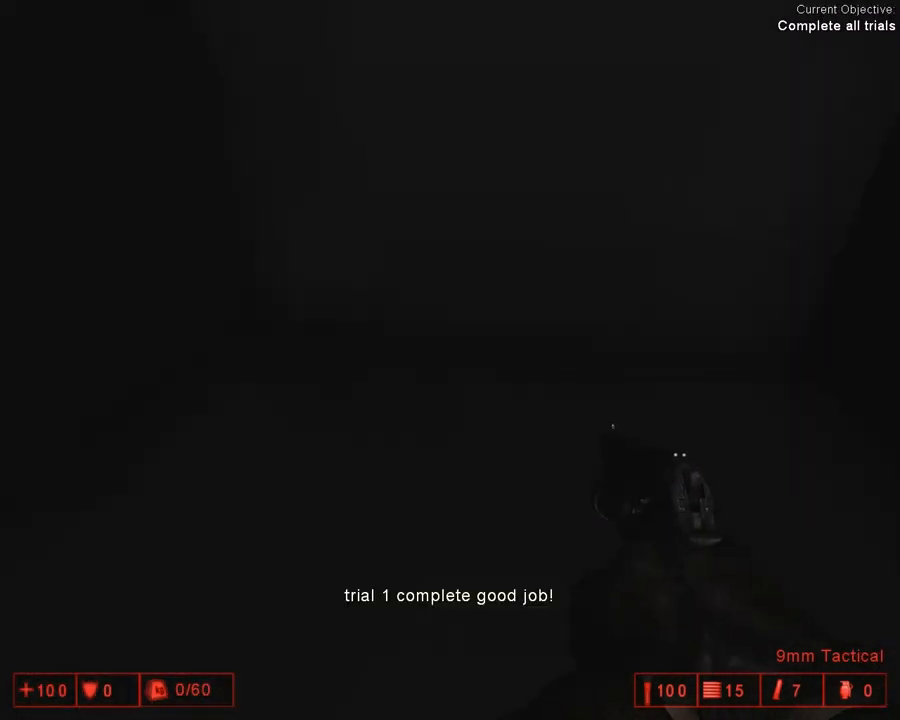
Step: Cross the start room, pass through the door of the second trial and enter the blue laser room
{"action": "key", "text": "w"}
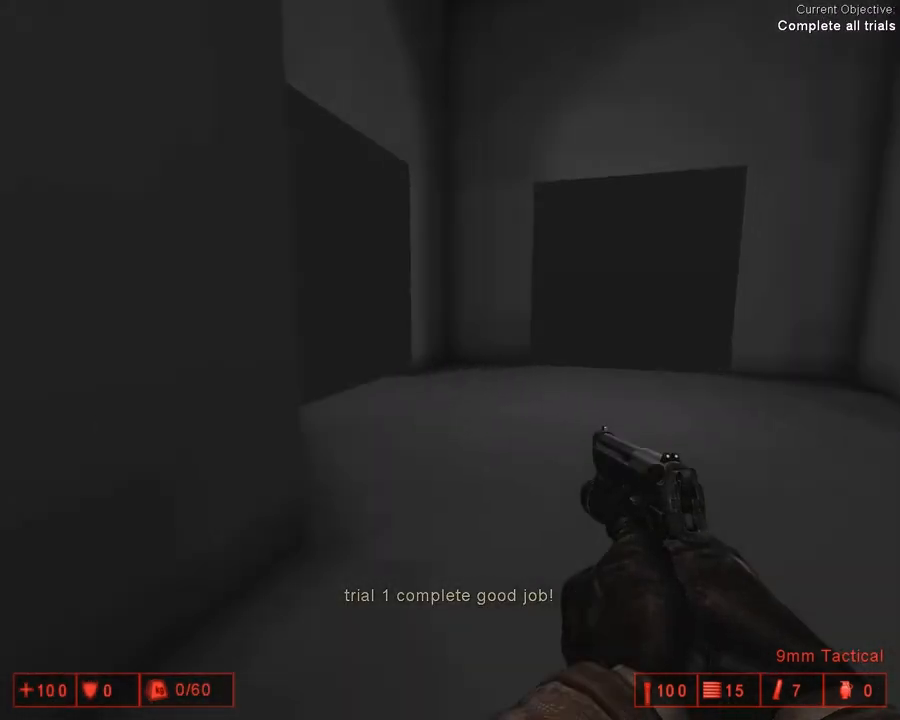
{"action": "key", "text": "w"}
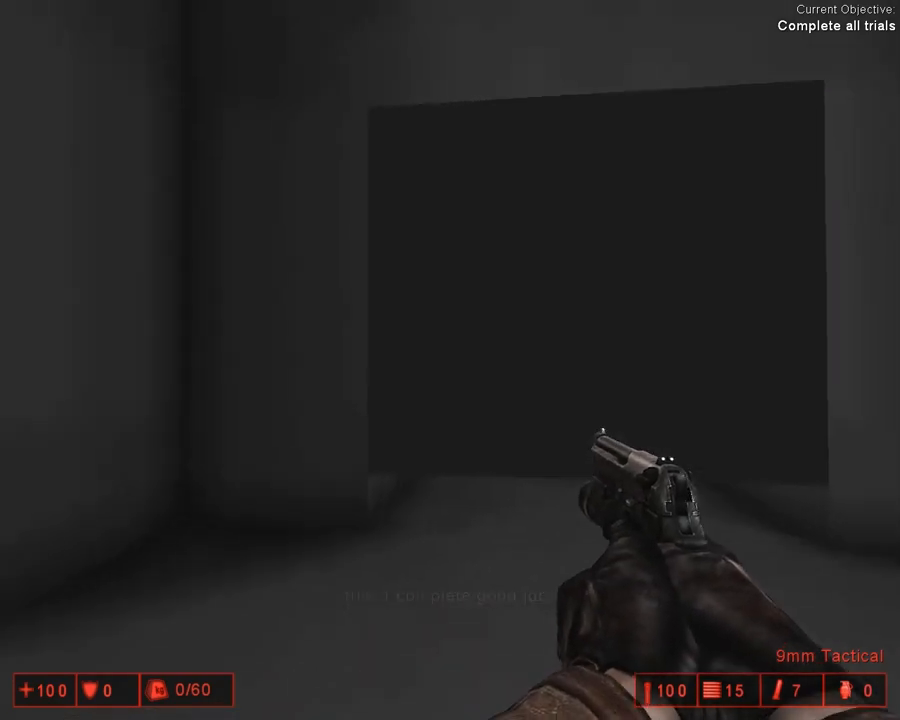
{"action": "key", "text": "w"}
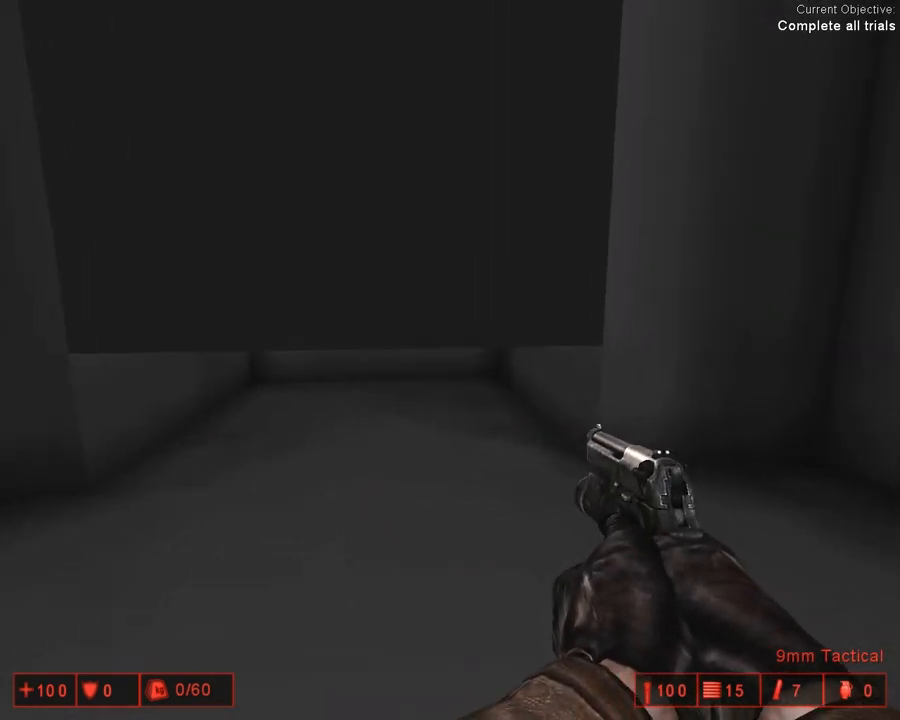
{"action": "key", "text": "w"}
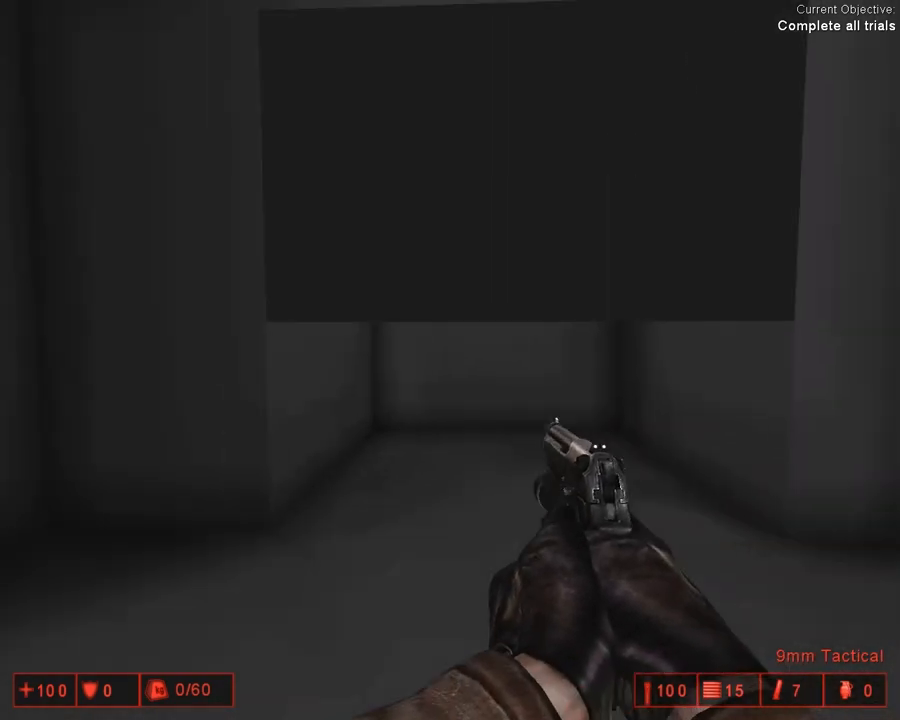
{"action": "key", "text": "w"}
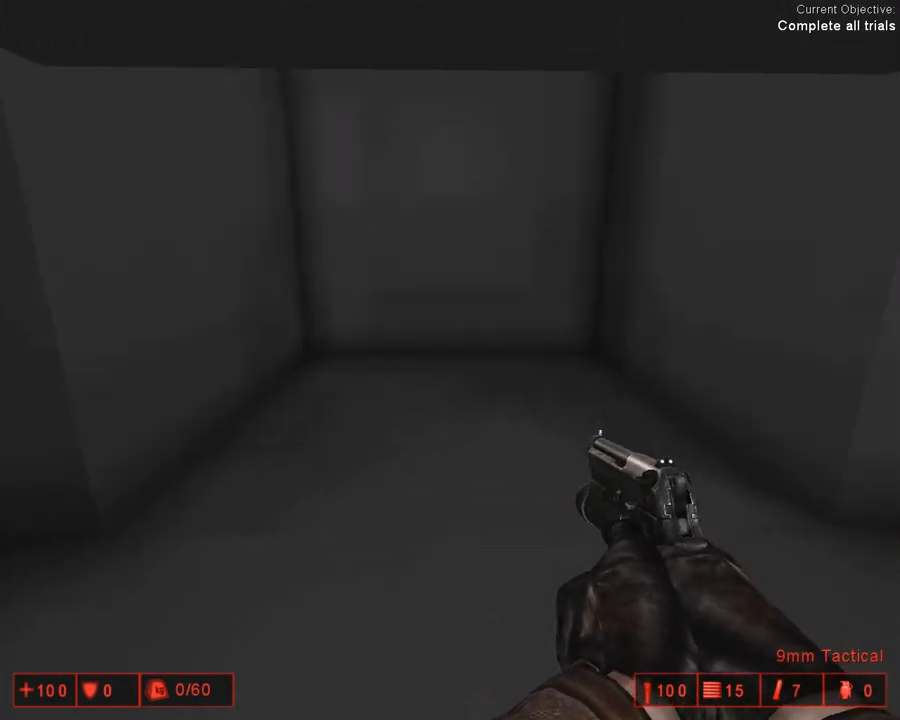
{"action": "key", "text": "w"}
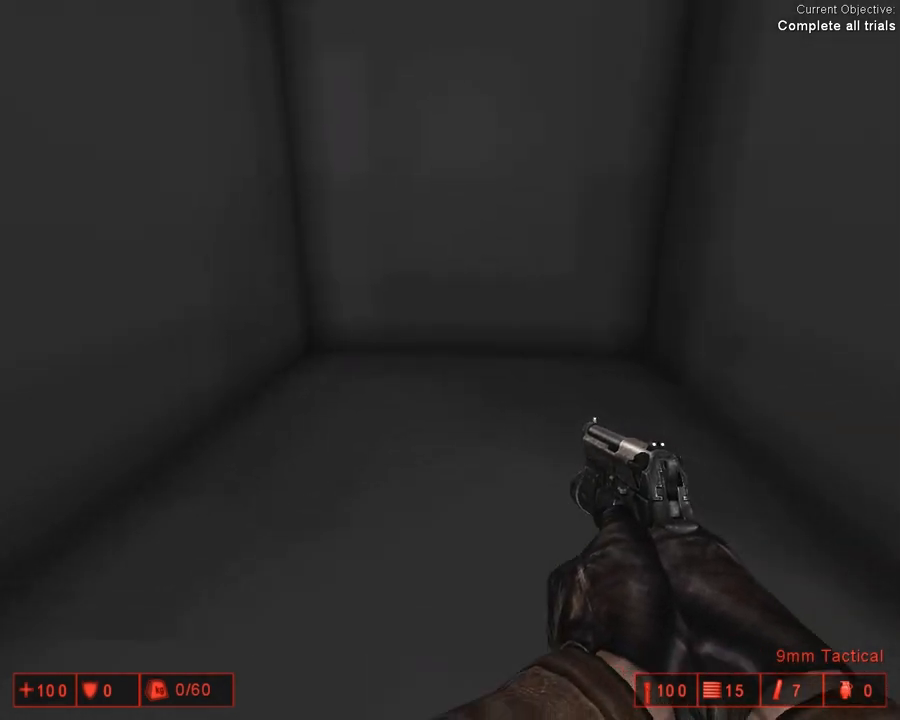
{"action": "key", "text": "w"}
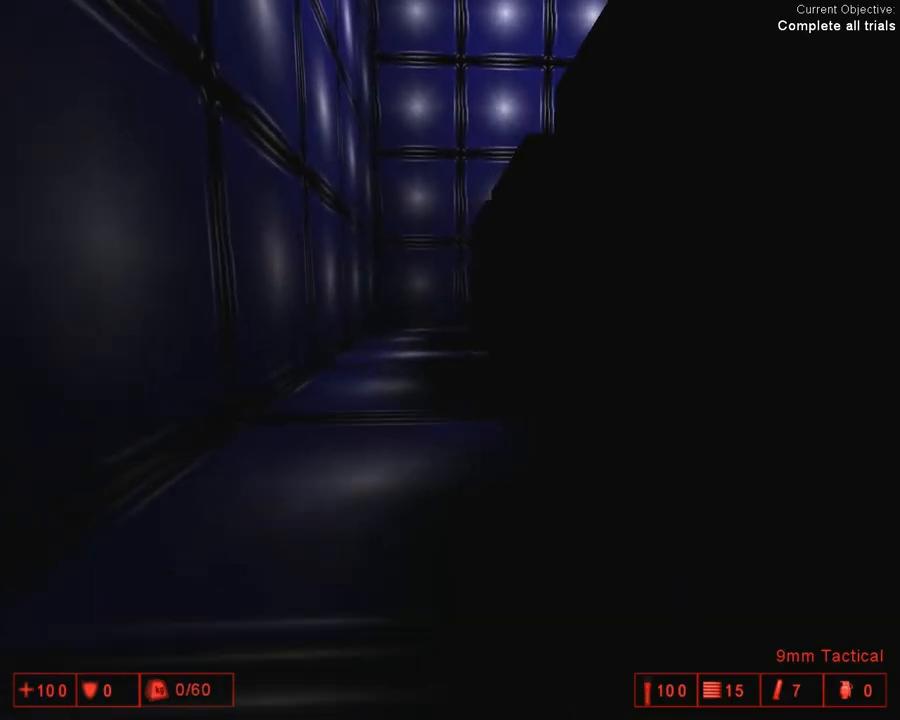
{"action": "key", "text": "w"}
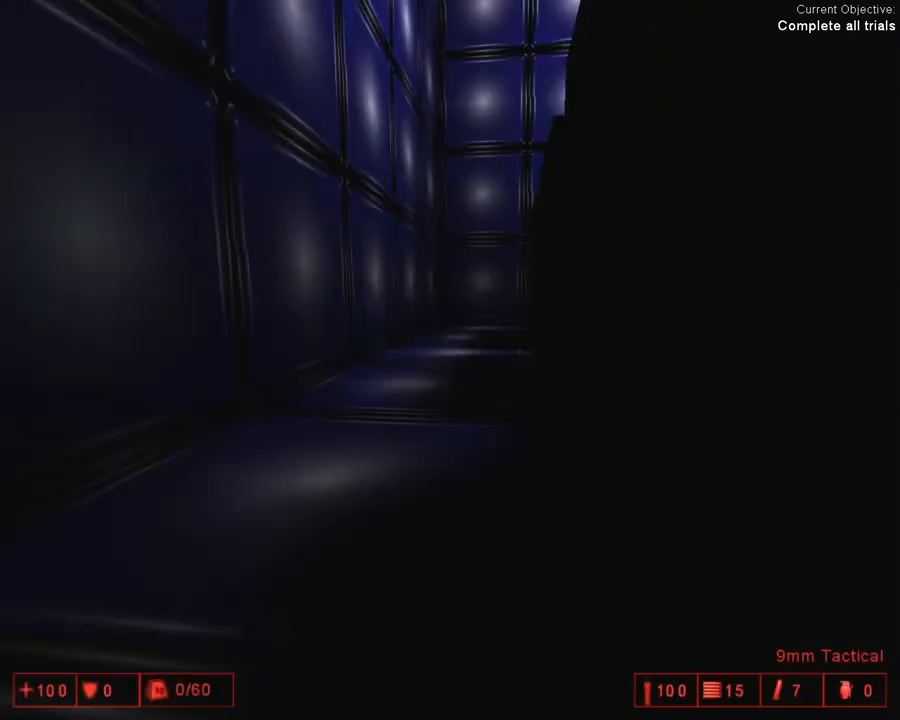
Step: Turn on cheats and god mode with the console commands enablecheats and god
{"action": "key", "text": "grave"}
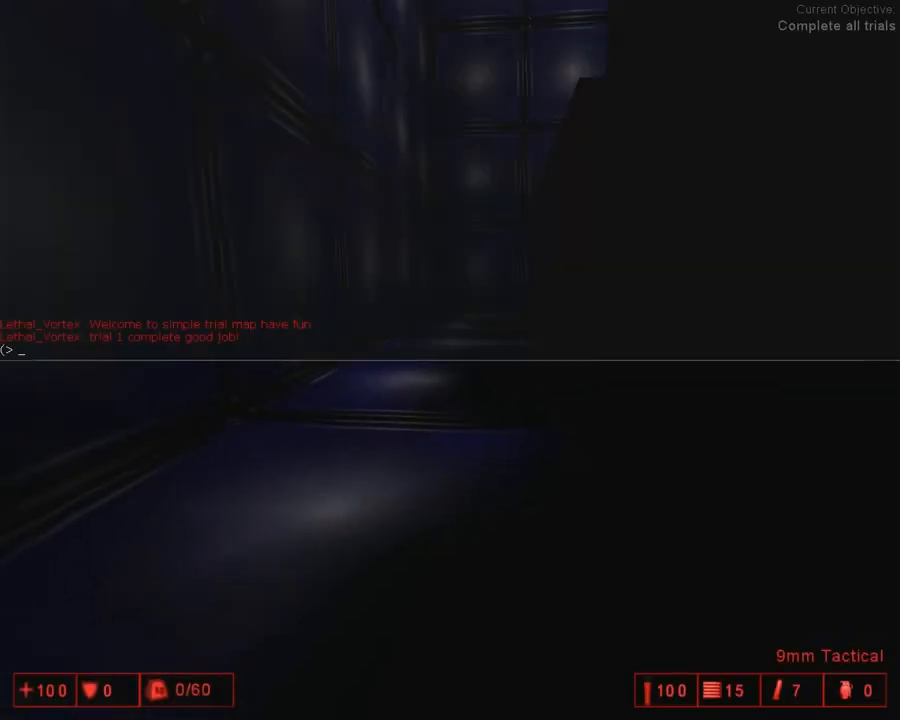
{"action": "type", "text": "enablecheats"}
{"action": "key", "text": "Return"}
{"action": "type", "text": "god"}
{"action": "key", "text": "Return"}
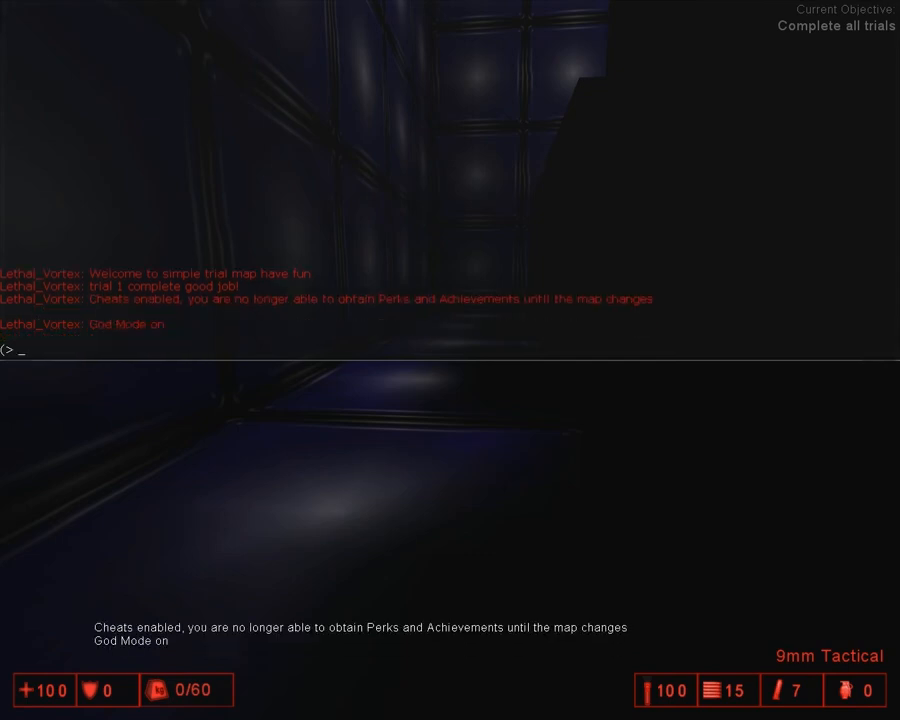
{"action": "key", "text": "grave"}
{"action": "key", "text": "grave"}
{"action": "type", "text": "a"}
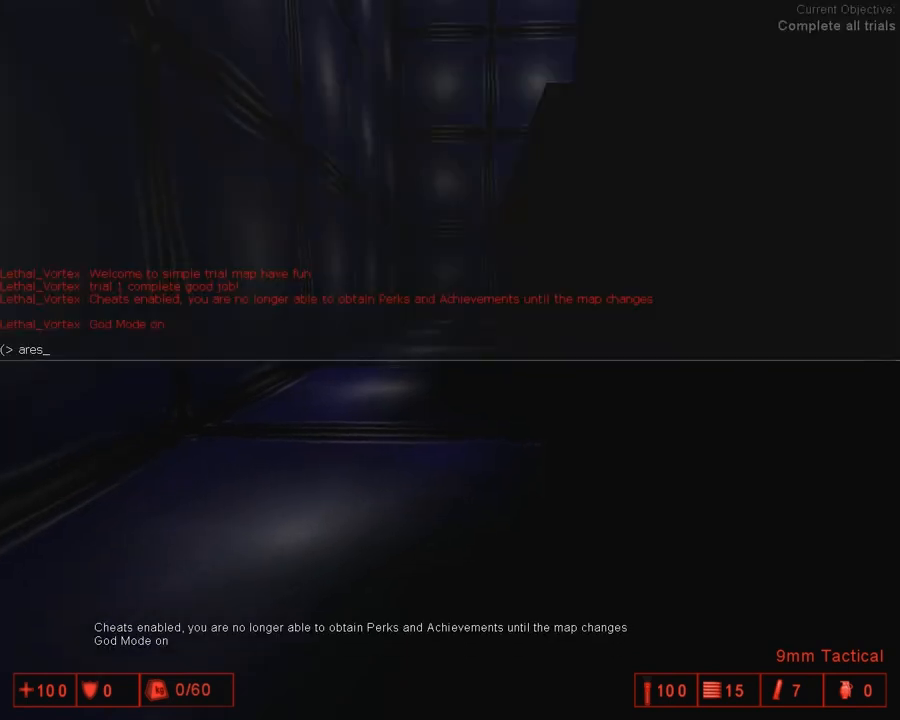
{"action": "type", "text": "res"}
{"action": "key", "text": "Return"}
{"action": "key", "text": "grave"}
Step: Give the player all weapons with the console command arsenal
{"action": "key", "text": "grave"}
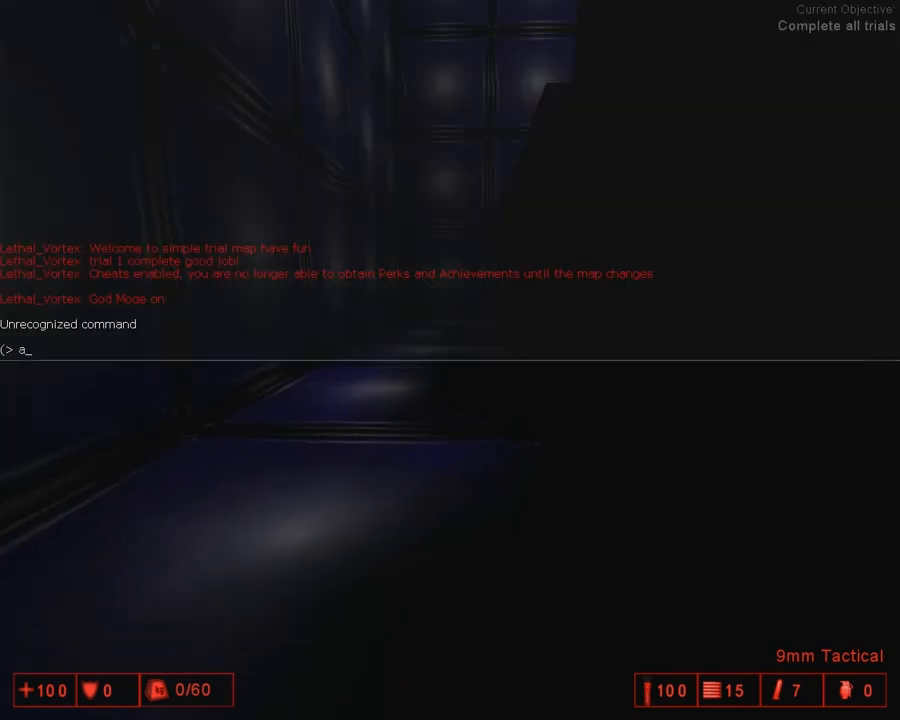
{"action": "type", "text": "arsenal"}
{"action": "key", "text": "Return"}
{"action": "key", "text": "grave"}
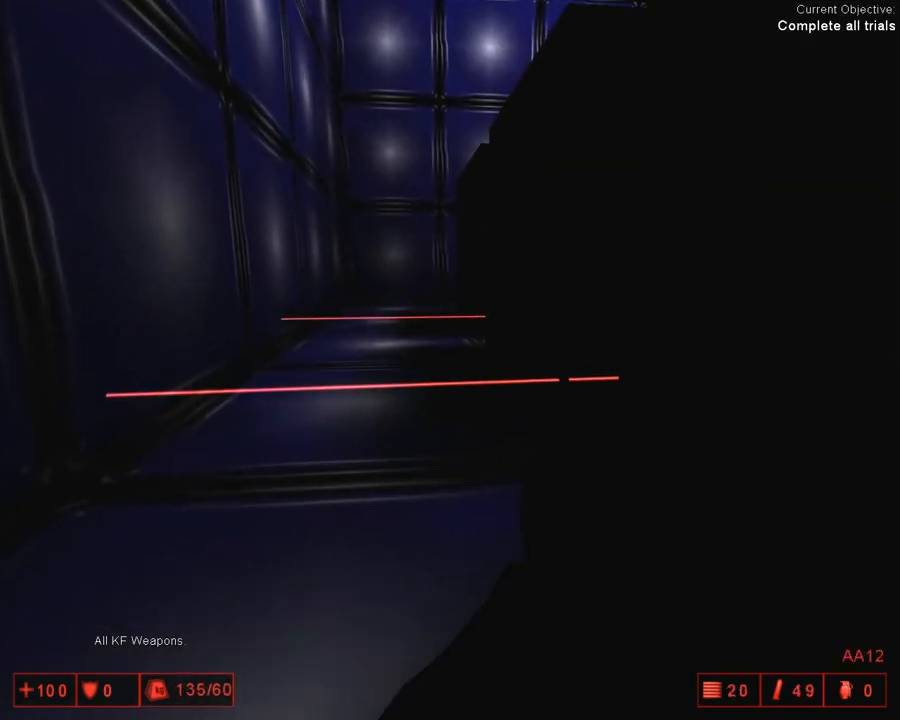
Step: Advance along the blue room's corridors past the laser beams and test-fire the AA12
{"action": "key", "text": "w"}
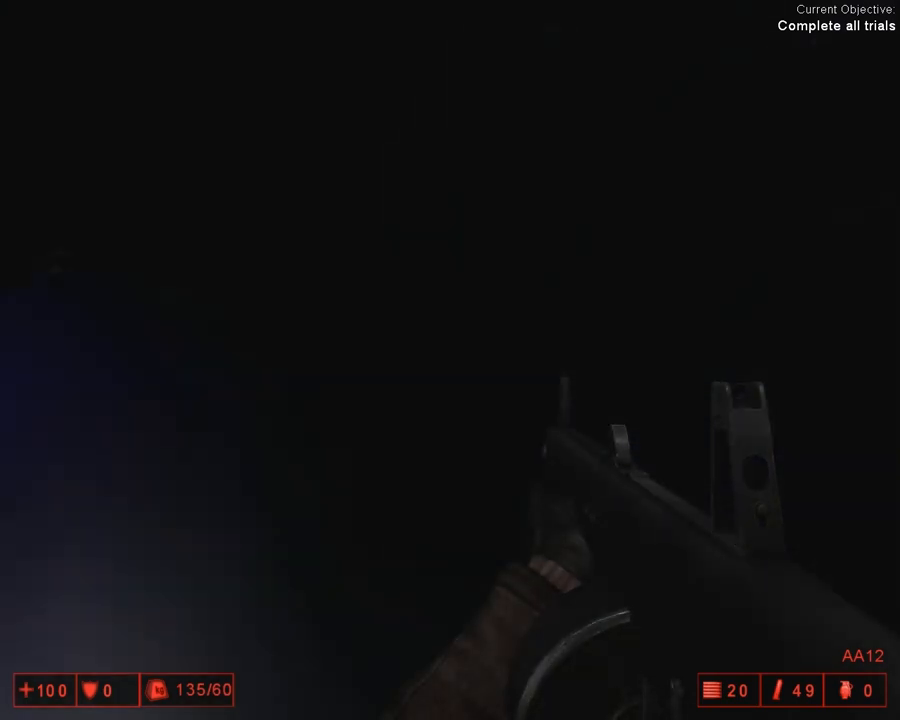
{"action": "key", "text": "w"}
{"action": "key", "text": "w"}
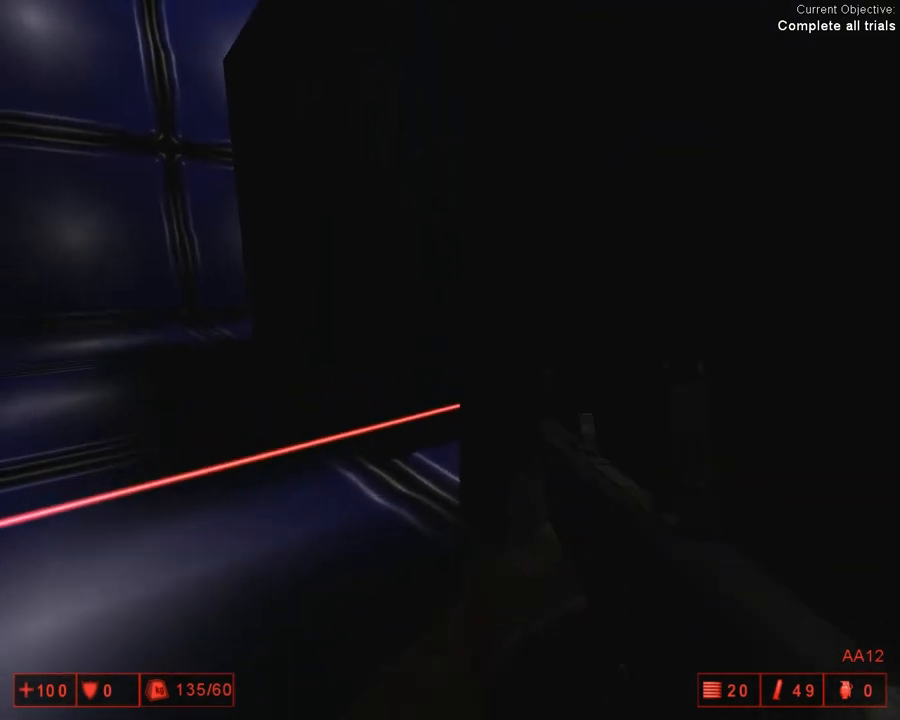
{"action": "key", "text": "w"}
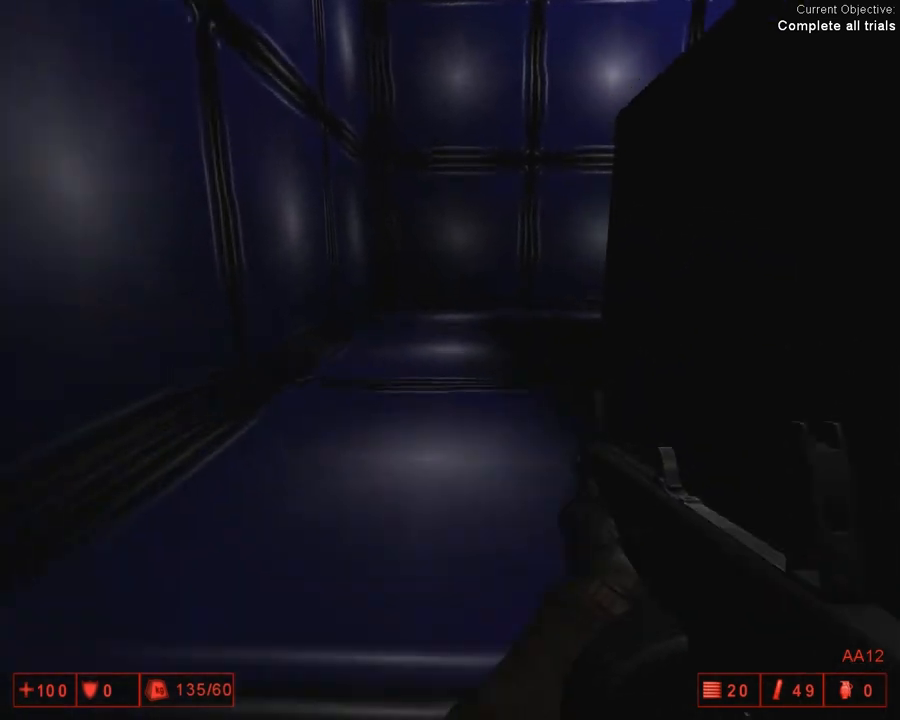
{"action": "key", "text": "w"}
{"action": "key", "text": "s"}
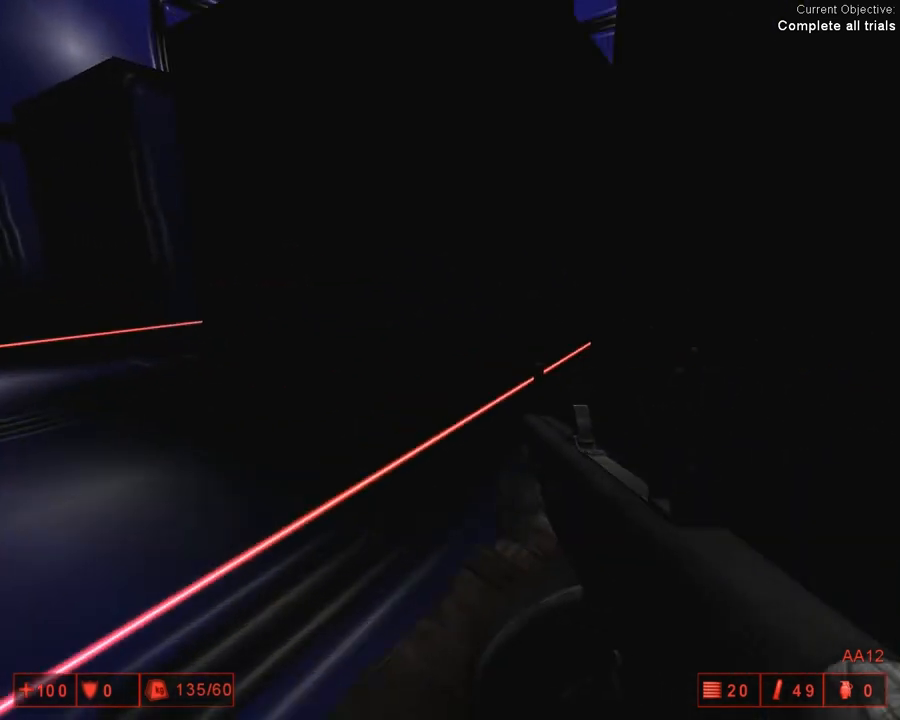
{"action": "left_click", "coordinate": [450, 360]}
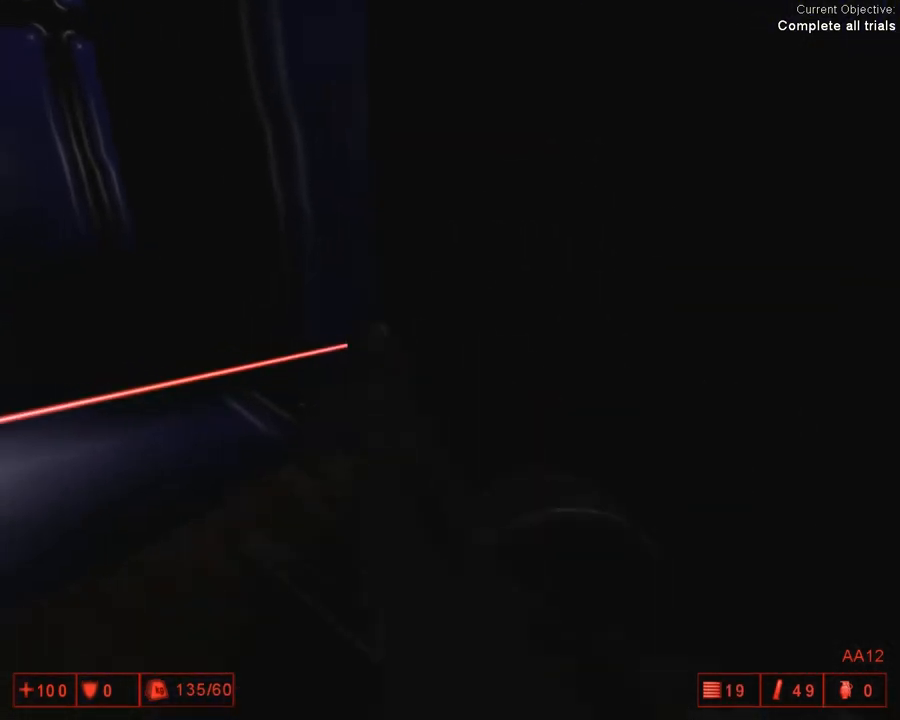
Step: Work through the remaining laser corridors of the blue trial room and get back to the start room
{"action": "key", "text": "w"}
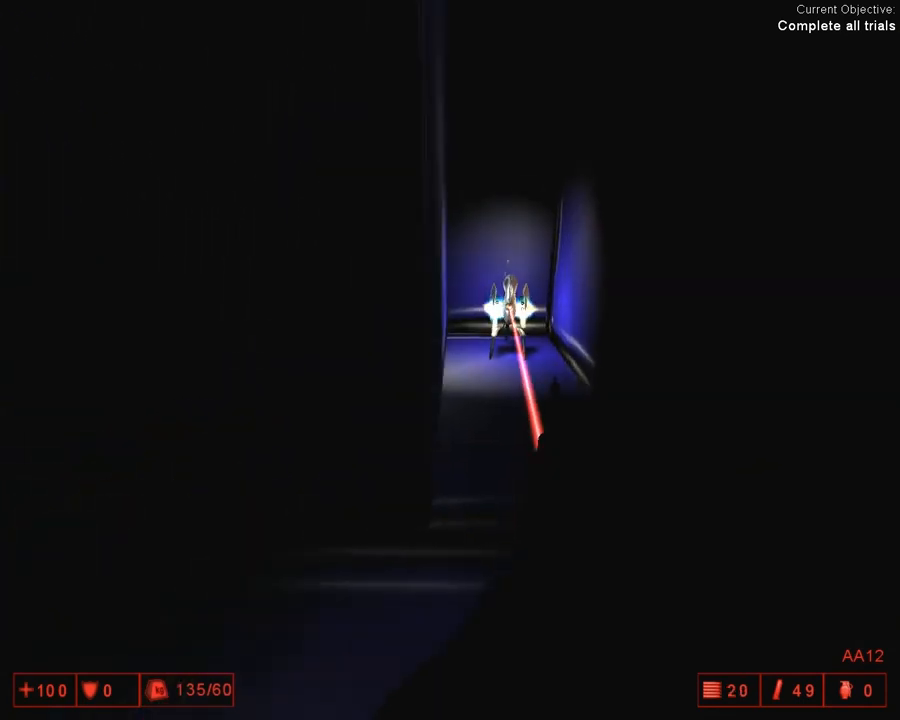
{"action": "key", "text": "w"}
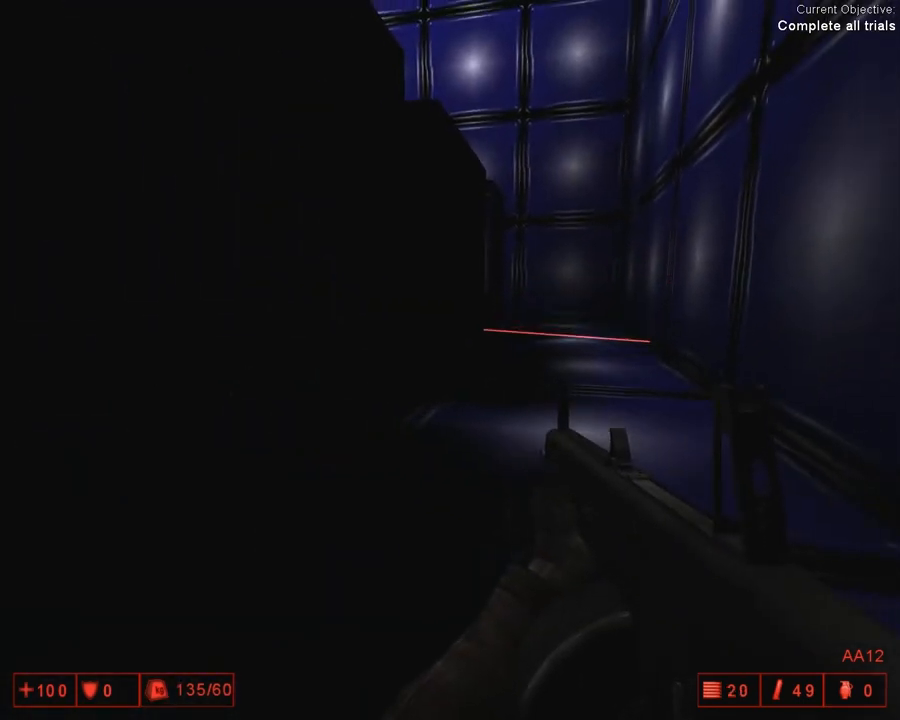
{"action": "key", "text": "w"}
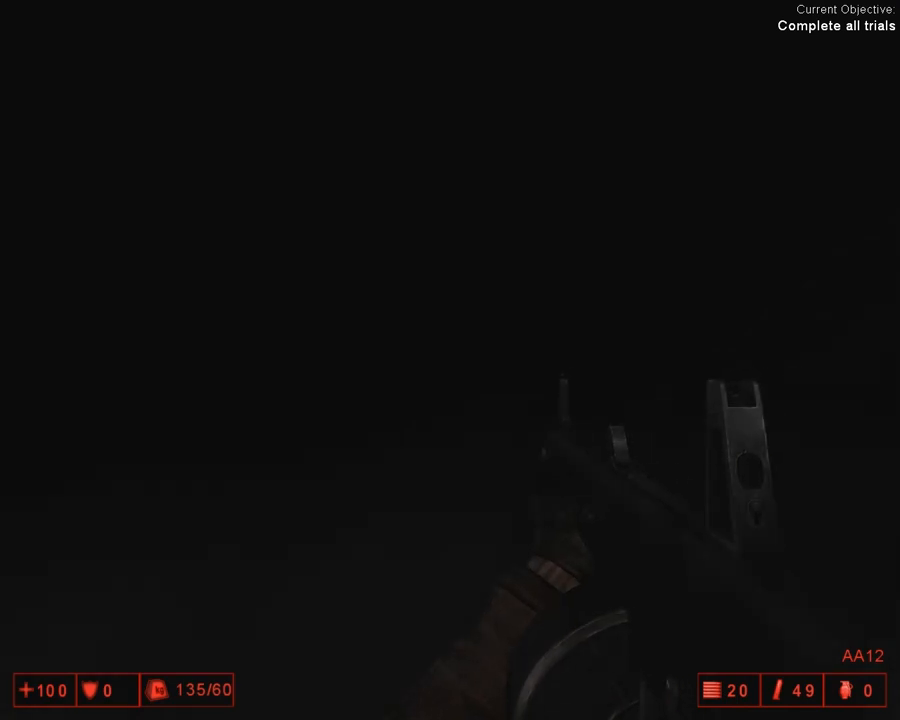
{"action": "key", "text": "w"}
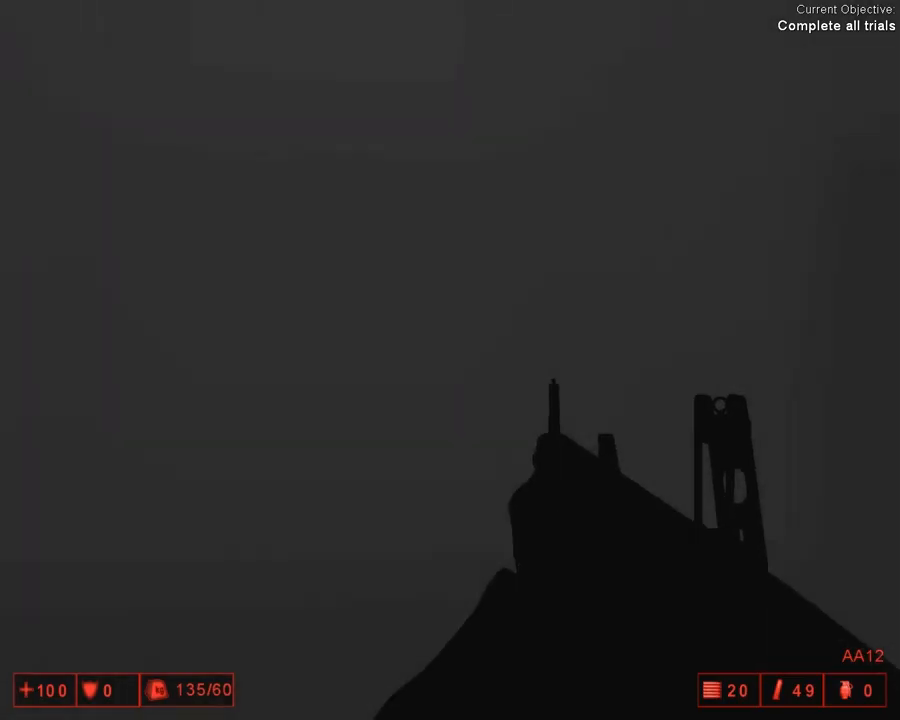
{"action": "key", "text": "w"}
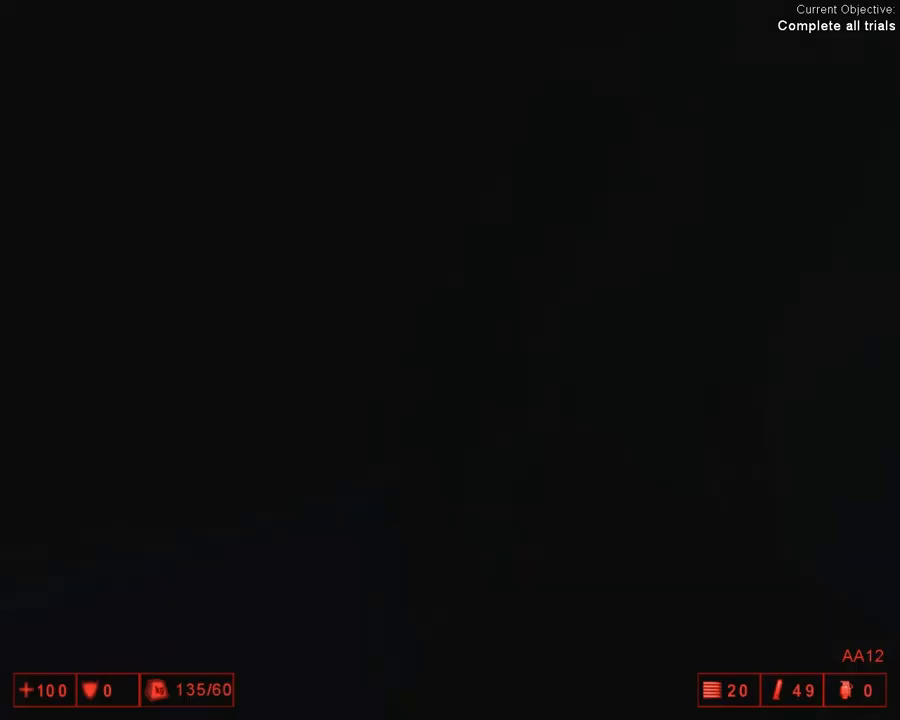
{"action": "key", "text": "w"}
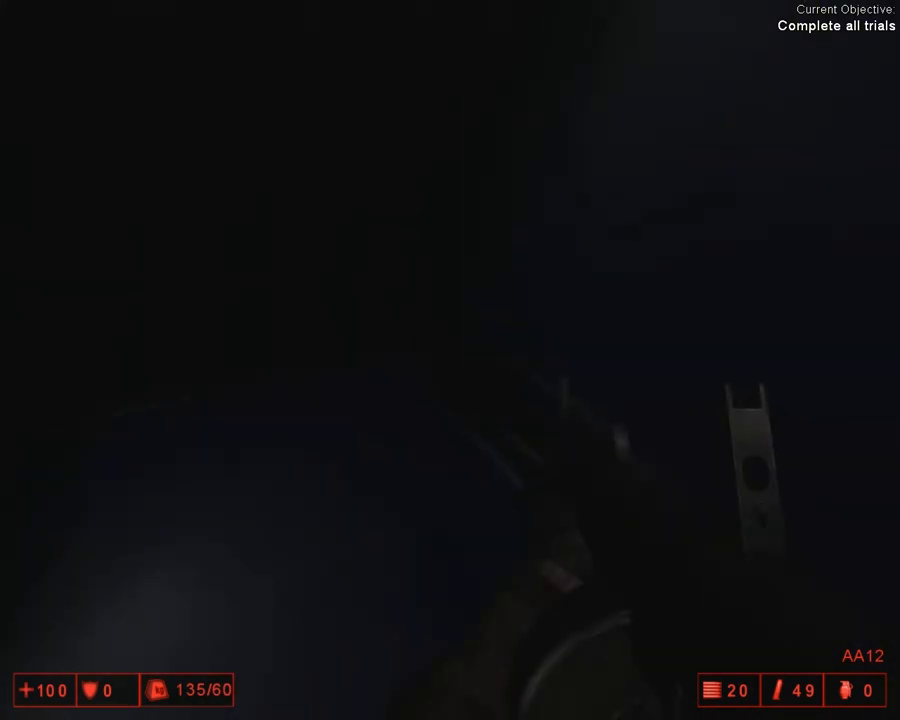
{"action": "key", "text": "w"}
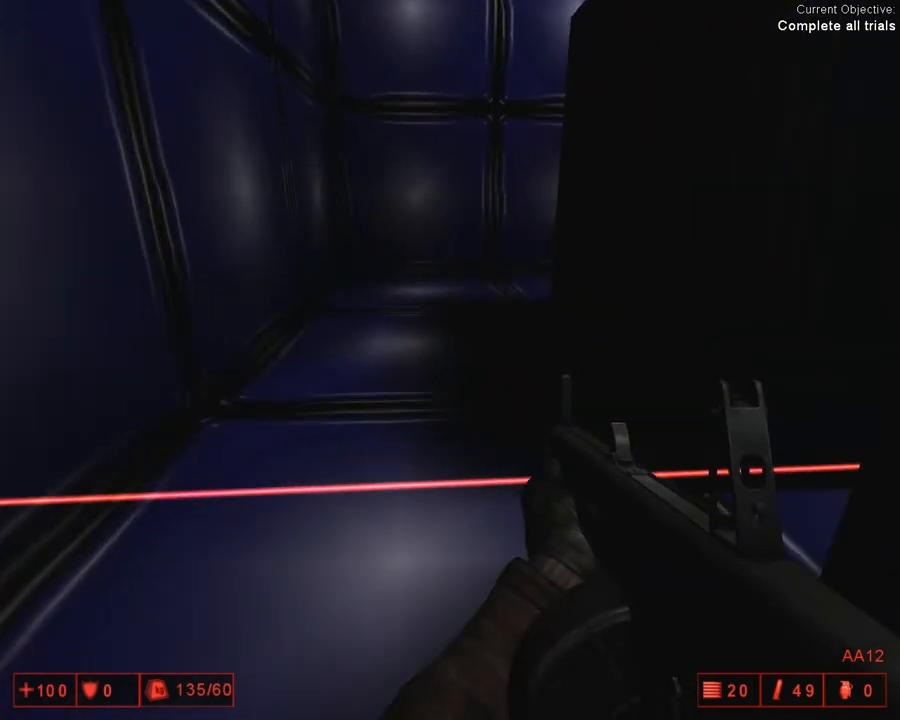
{"action": "key", "text": "w"}
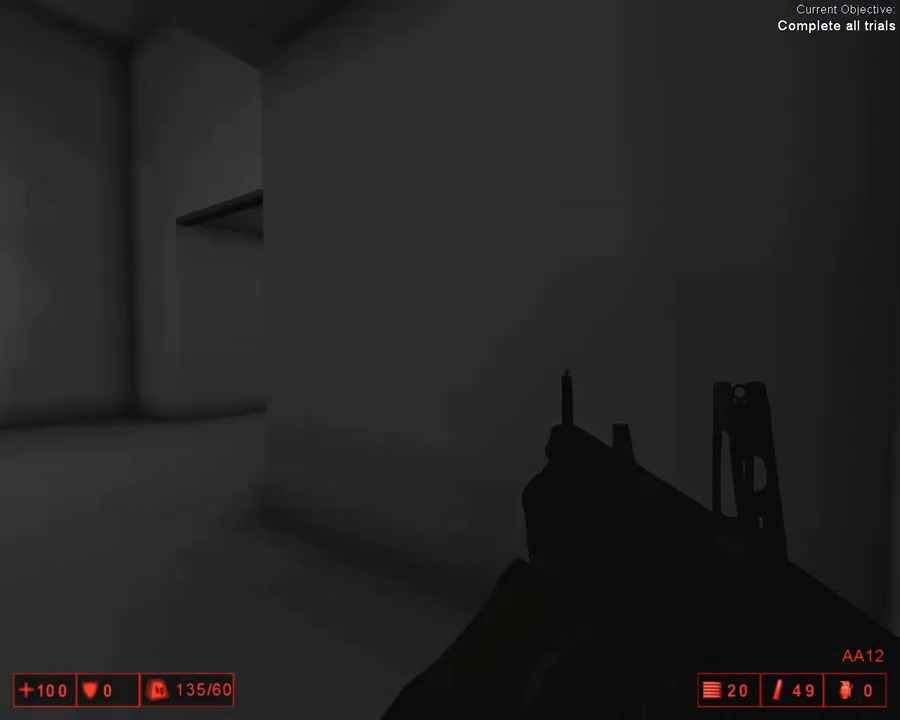
Step: Go through the open alcove door into the pink boss room and approach the Cyber monster
{"action": "key", "text": "w"}
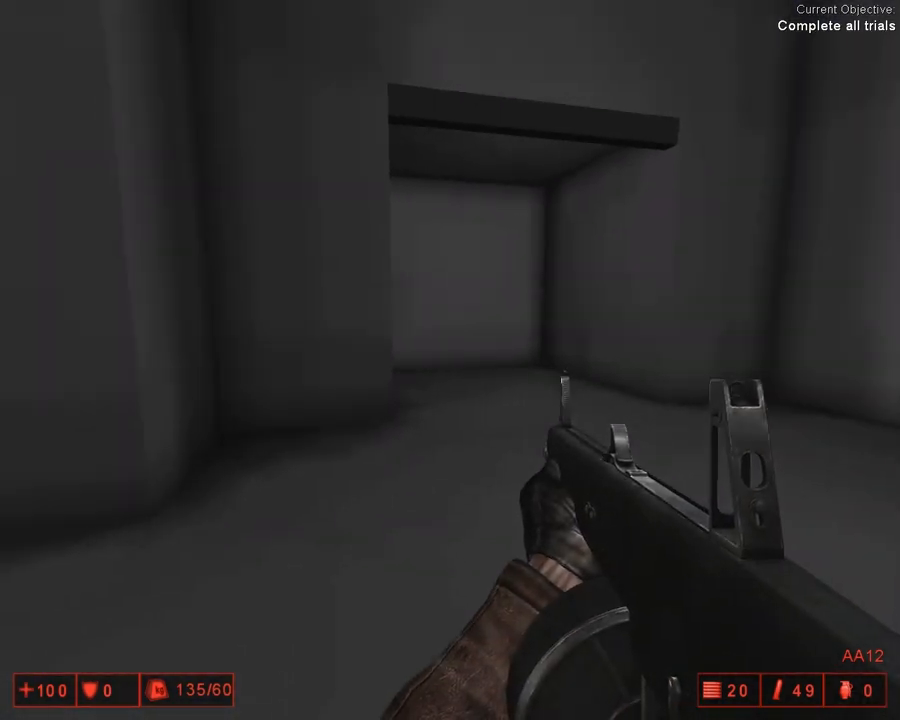
{"action": "key", "text": "w"}
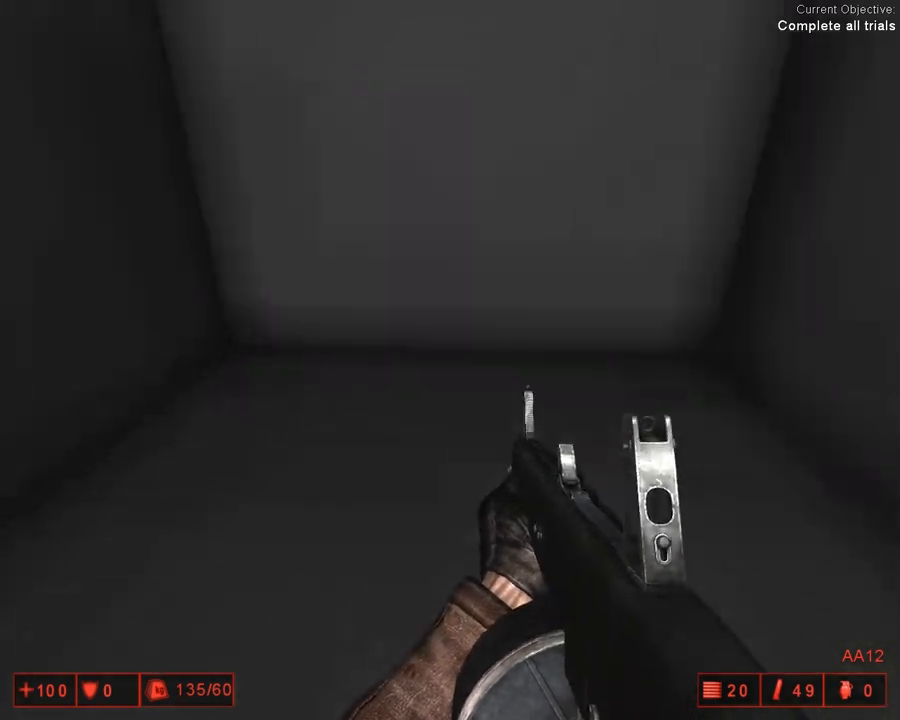
{"action": "key", "text": "w"}
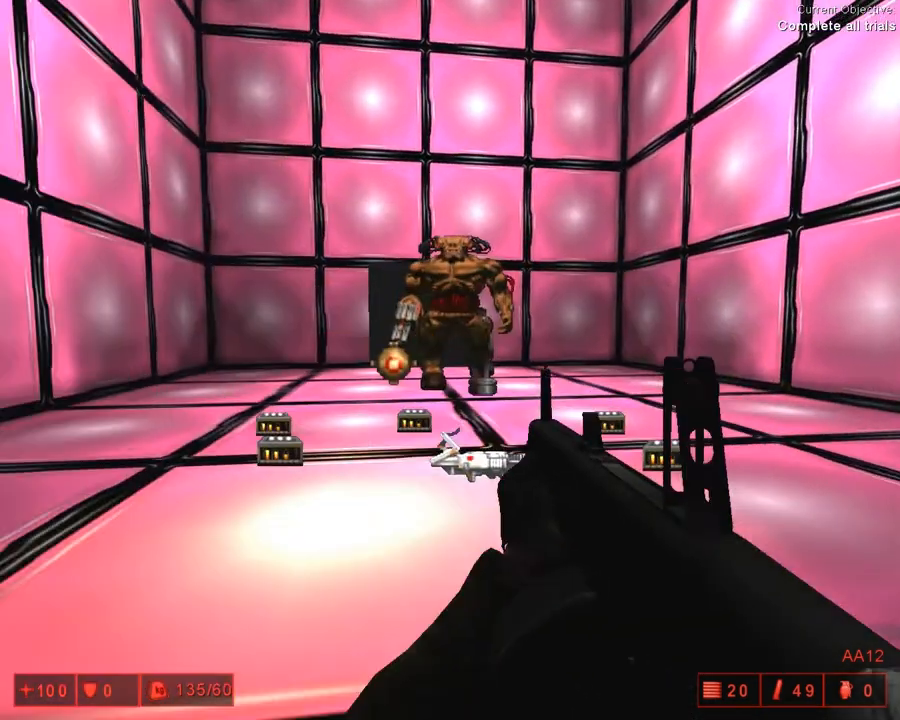
{"action": "key", "text": "w"}
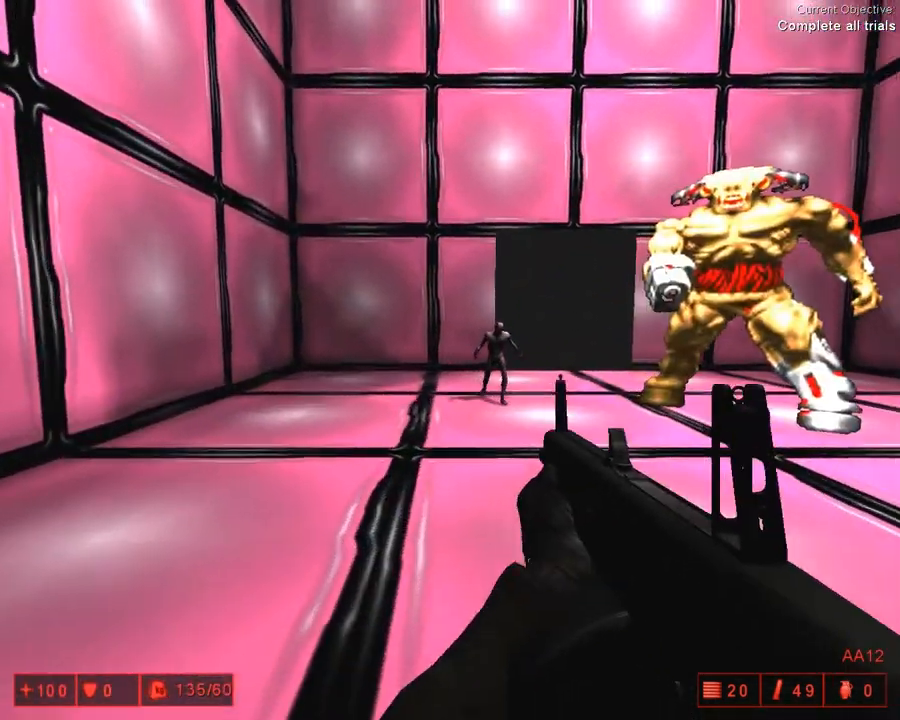
Step: Advance across the pink boss room and kill the Cyber monster with the AA12
{"action": "key", "text": "w"}
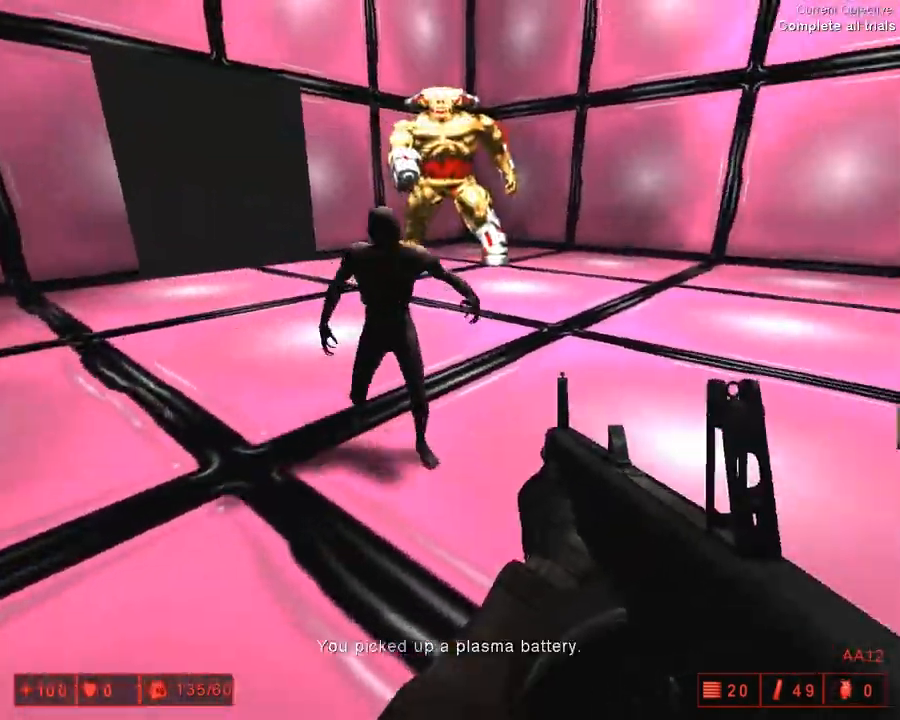
{"action": "key", "text": "w"}
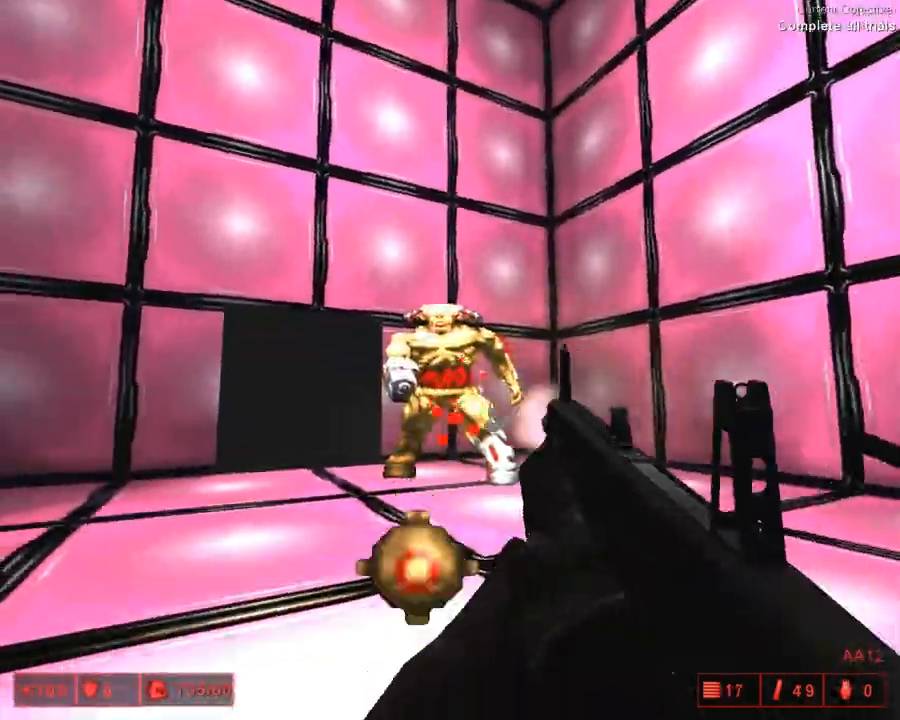
{"action": "key", "text": "w"}
{"action": "left_click", "coordinate": [450, 360]}
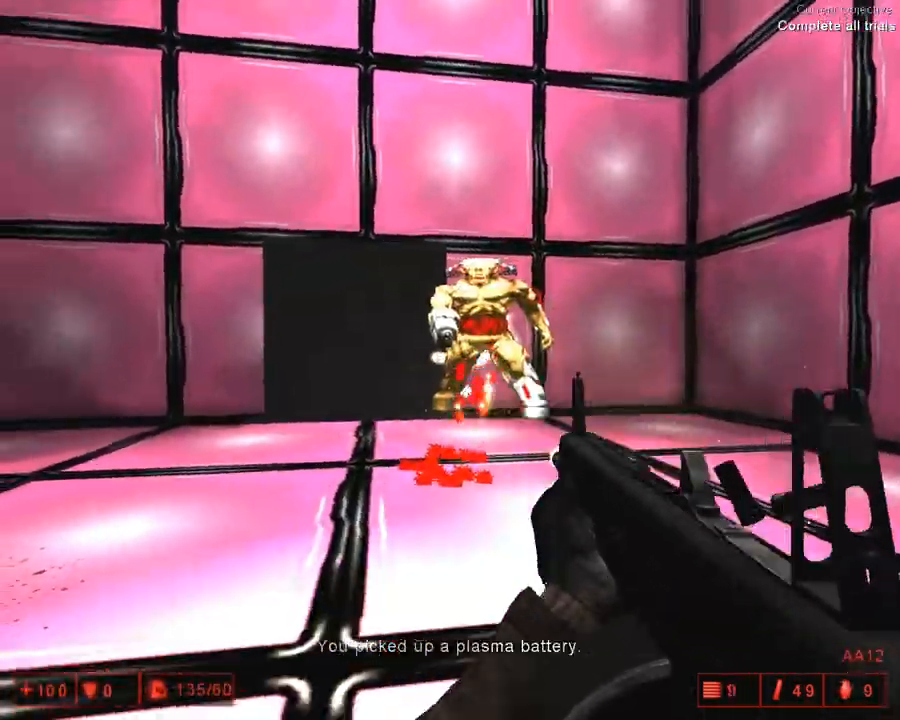
{"action": "key", "text": "s"}
{"action": "key", "text": "w"}
{"action": "key", "text": "w"}
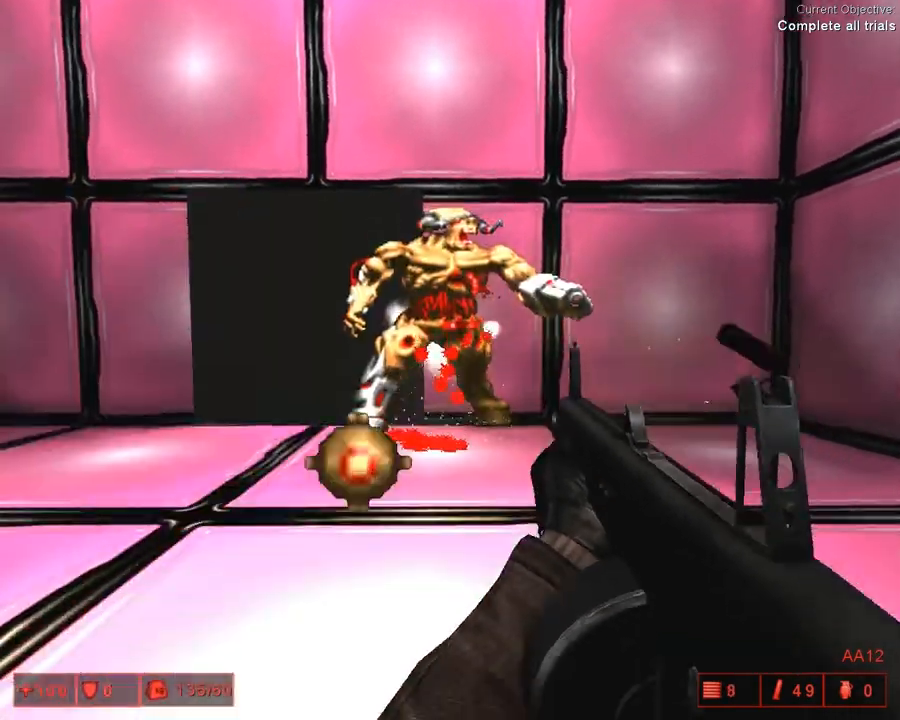
{"action": "key", "text": "w"}
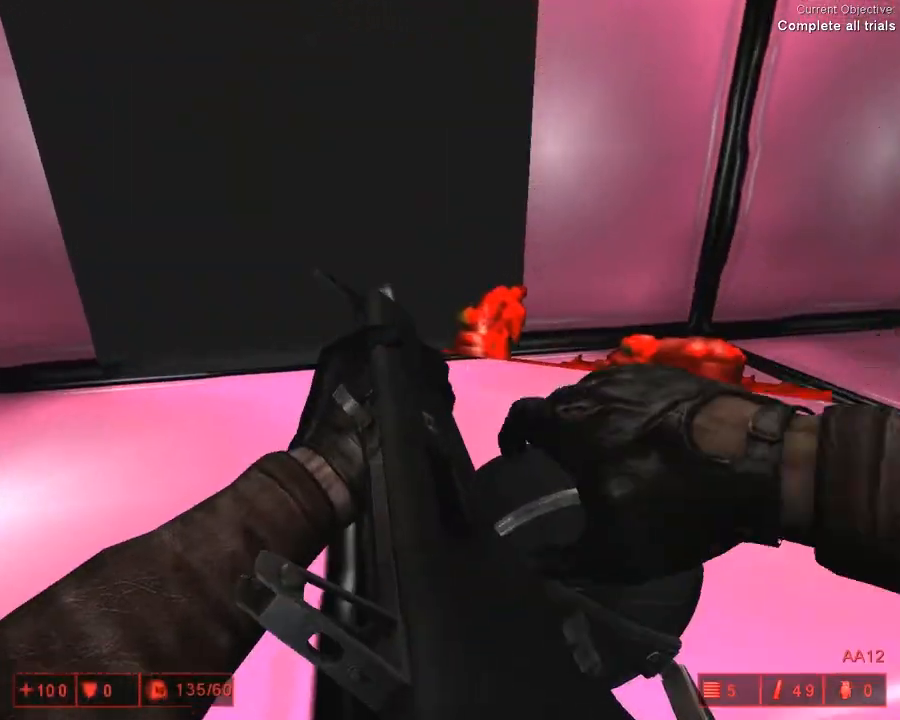
Step: Look around the Cyber's remains and the opened exit, and walk through the dark doorway to end the level
{"action": "key", "text": "w"}
{"action": "key", "text": "w"}
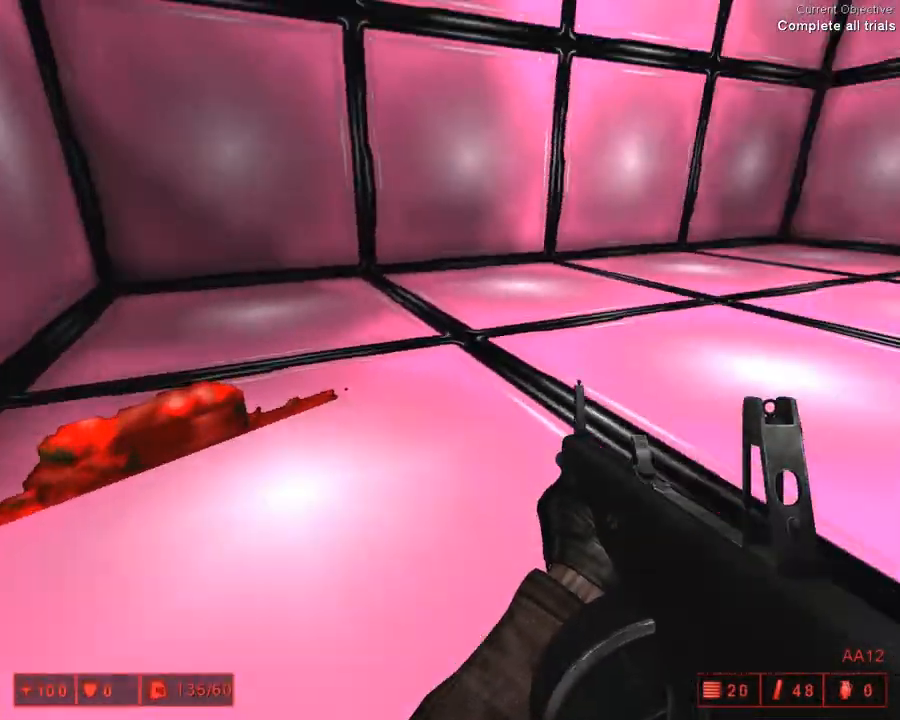
{"action": "key", "text": "w"}
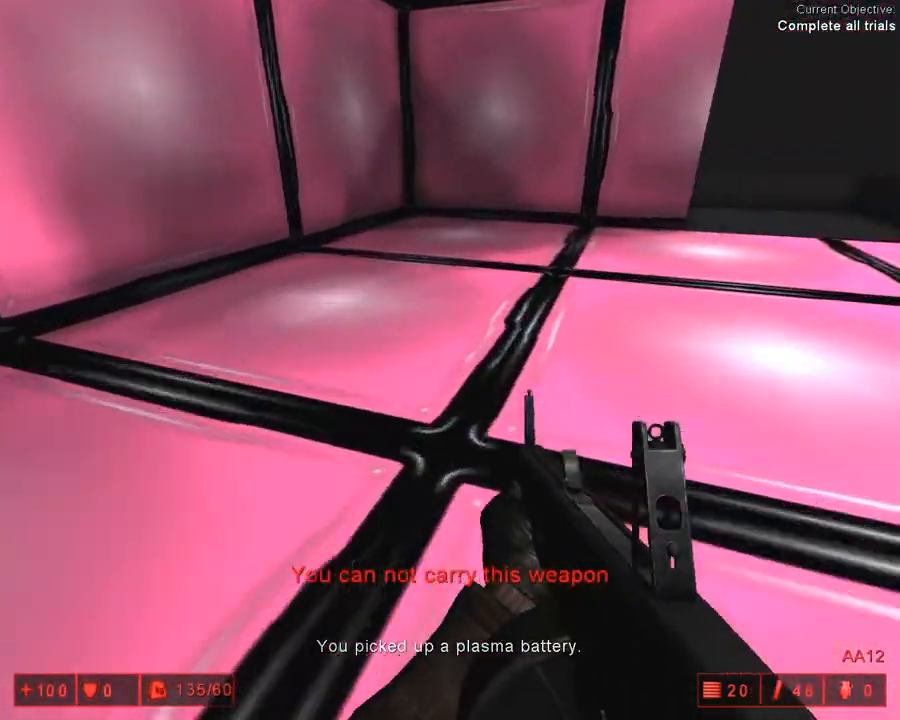
{"action": "left_click", "coordinate": [450, 360]}
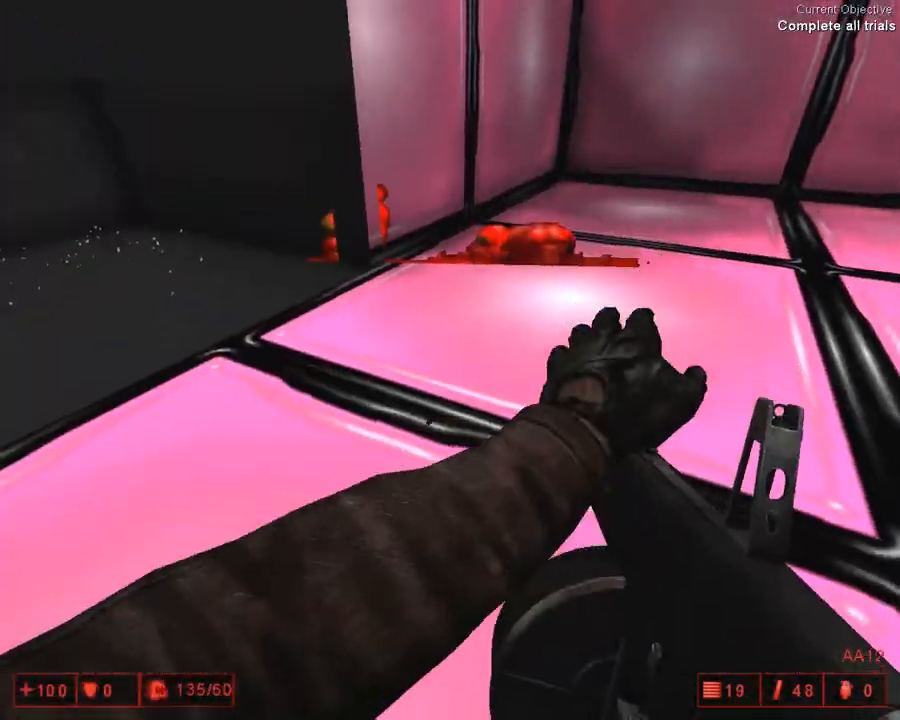
{"action": "key", "text": "d"}
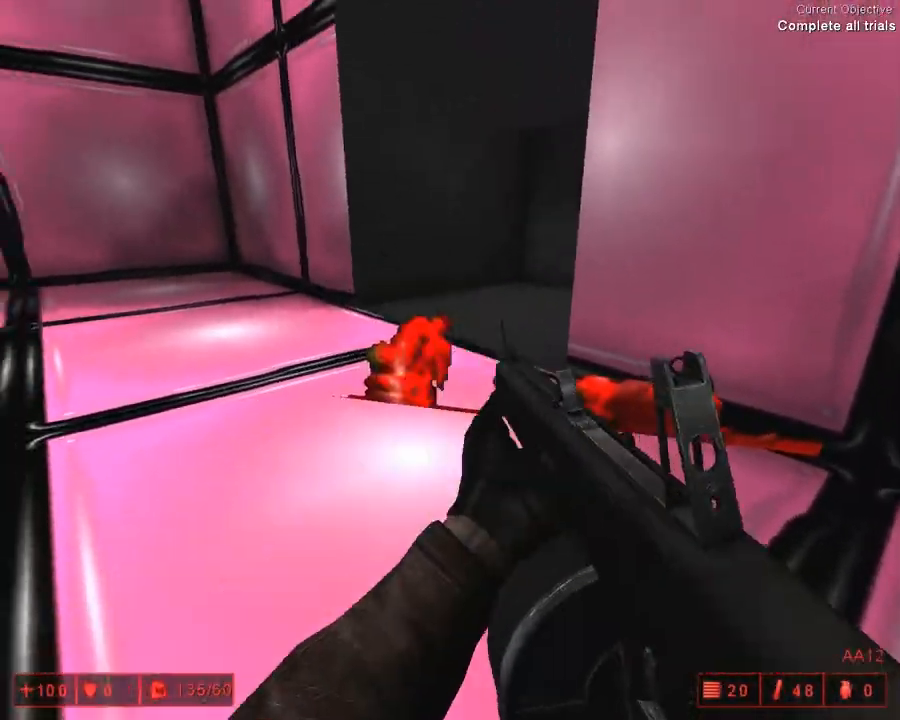
{"action": "key", "text": "a"}
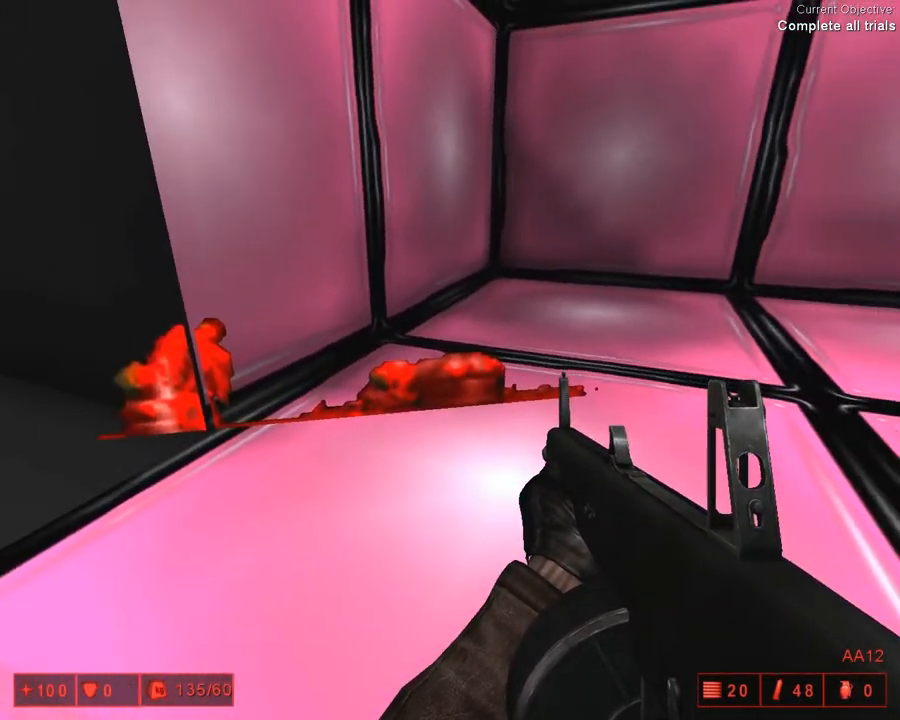
{"action": "key", "text": "w"}
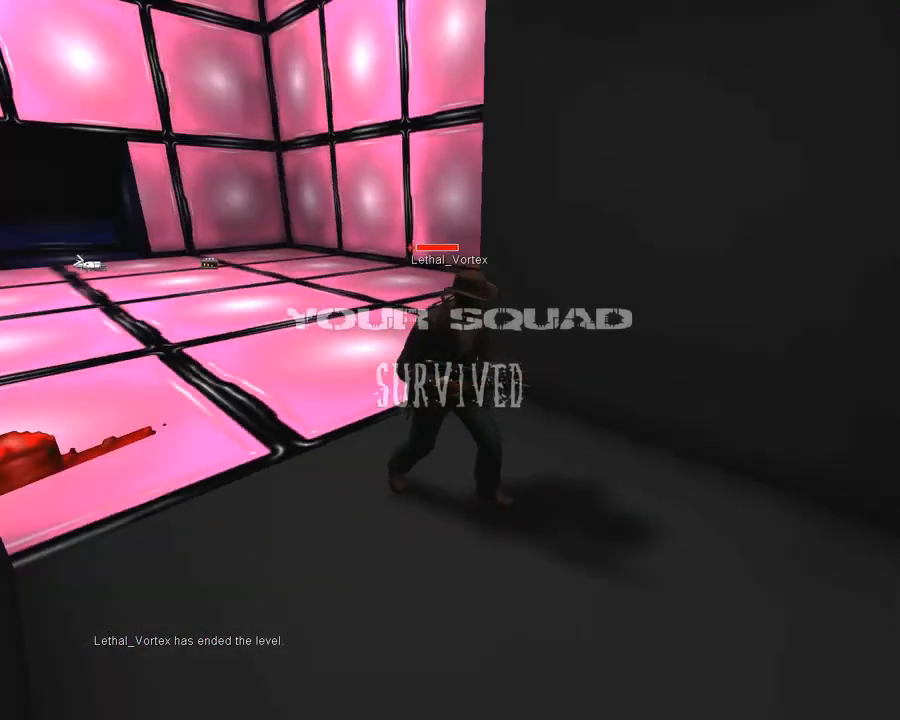